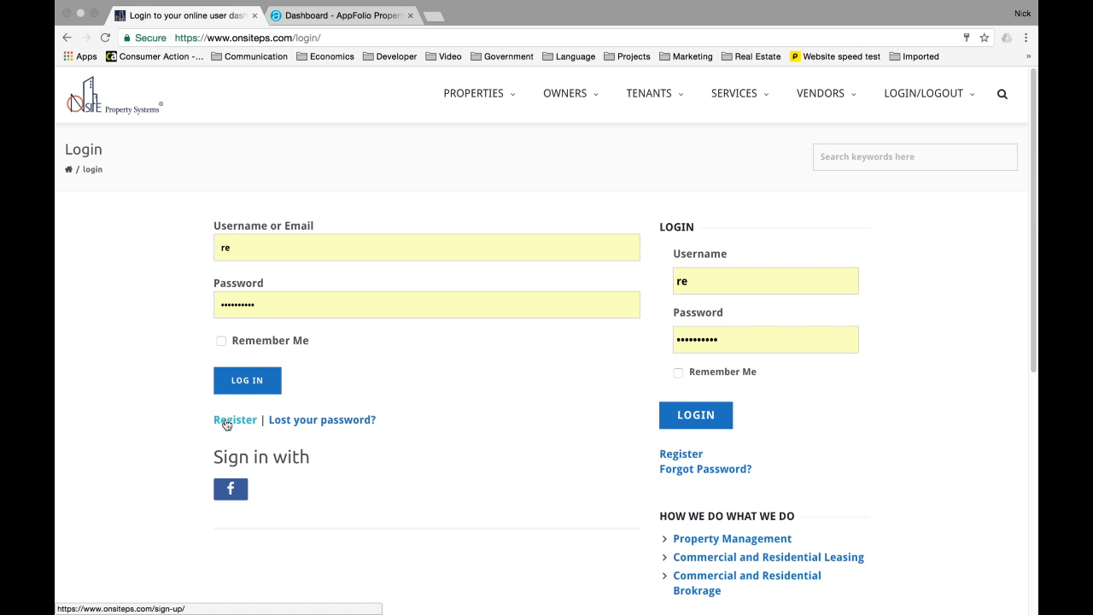
- Sign in, then point out the vendor dashboard title, active listing 646 and its address
left_click(255, 382)
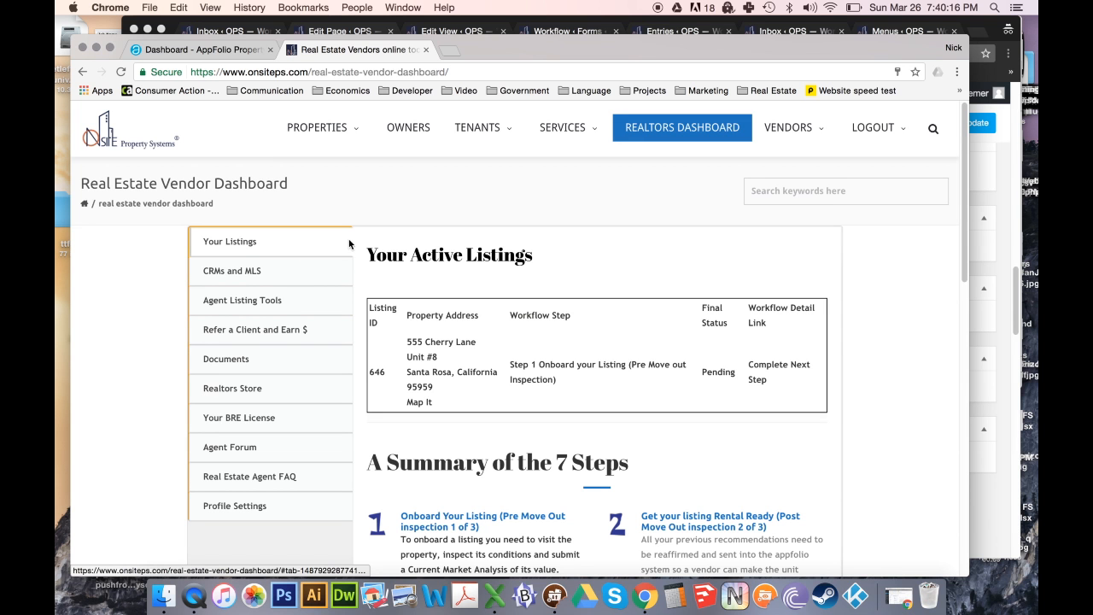
left_click_drag(81, 184, 288, 187)
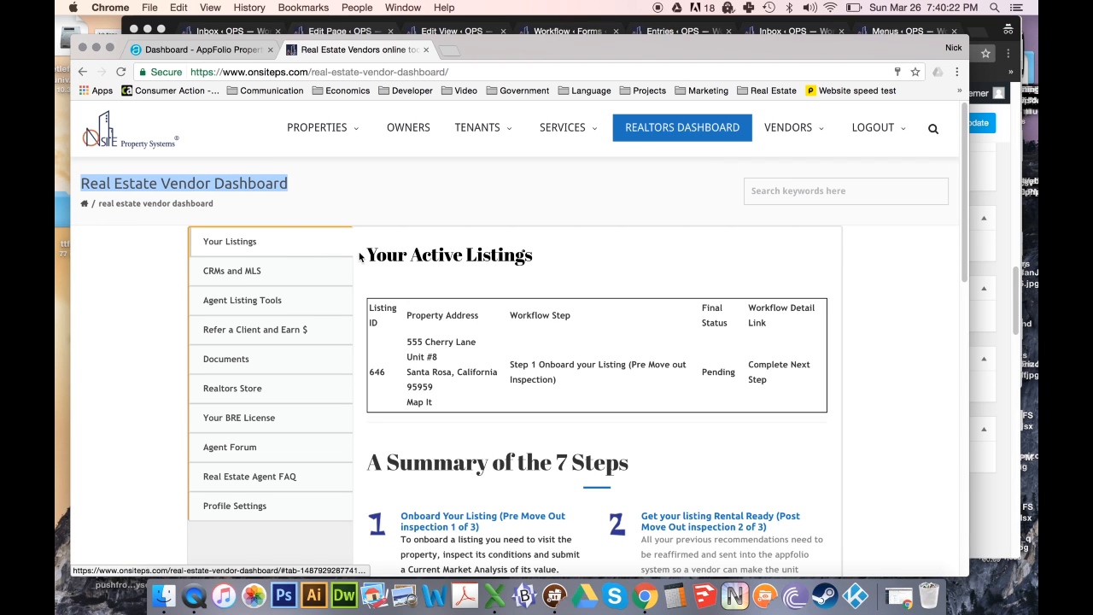
left_click_drag(364, 254, 664, 385)
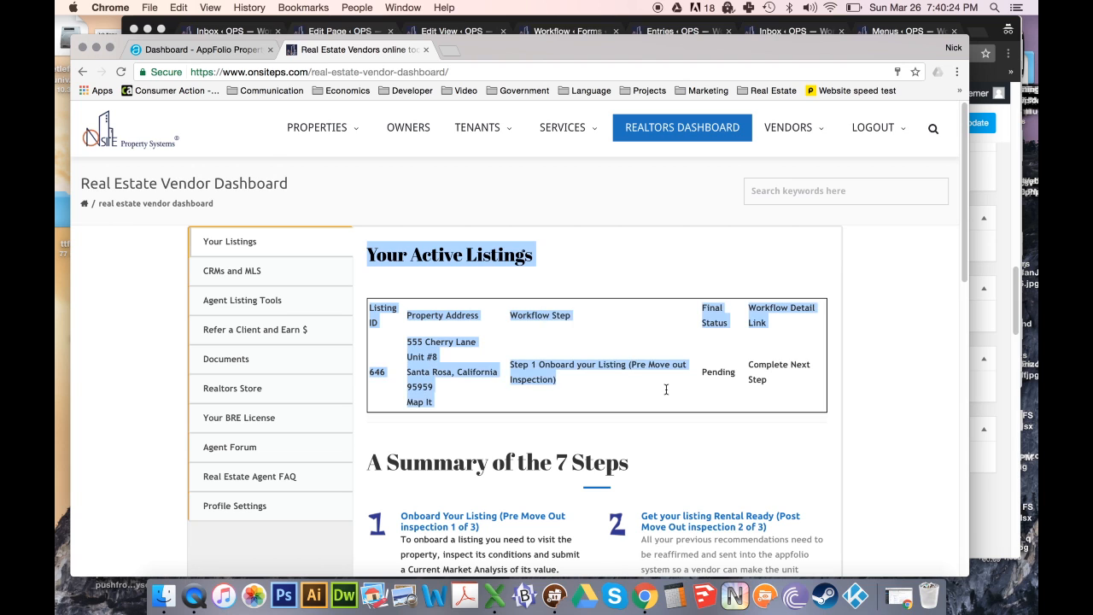
left_click(665, 384)
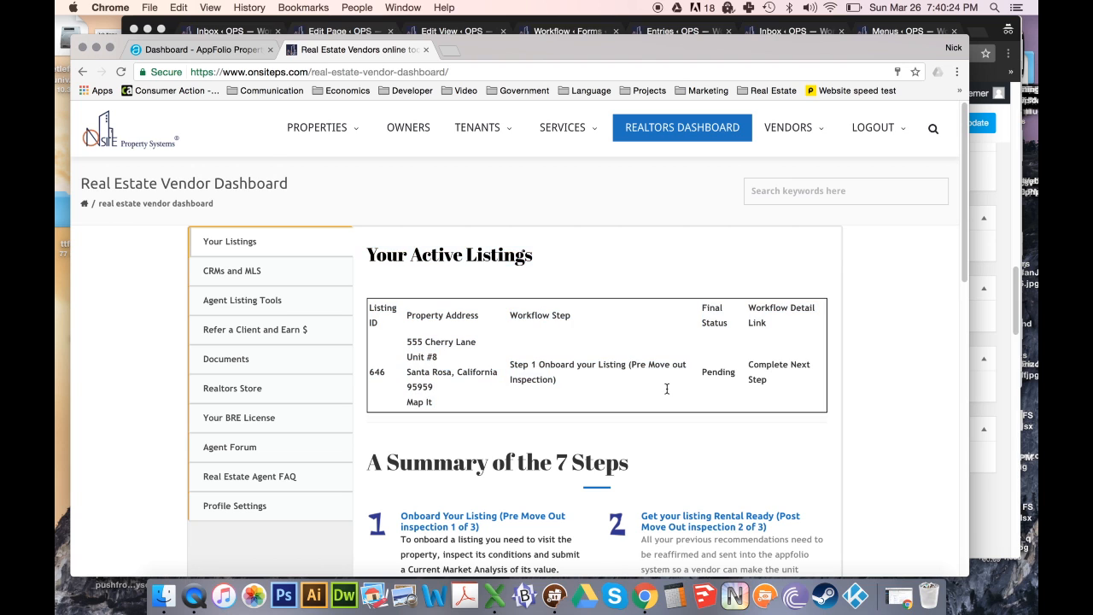
double_click(378, 373)
left_click_drag(406, 340, 454, 385)
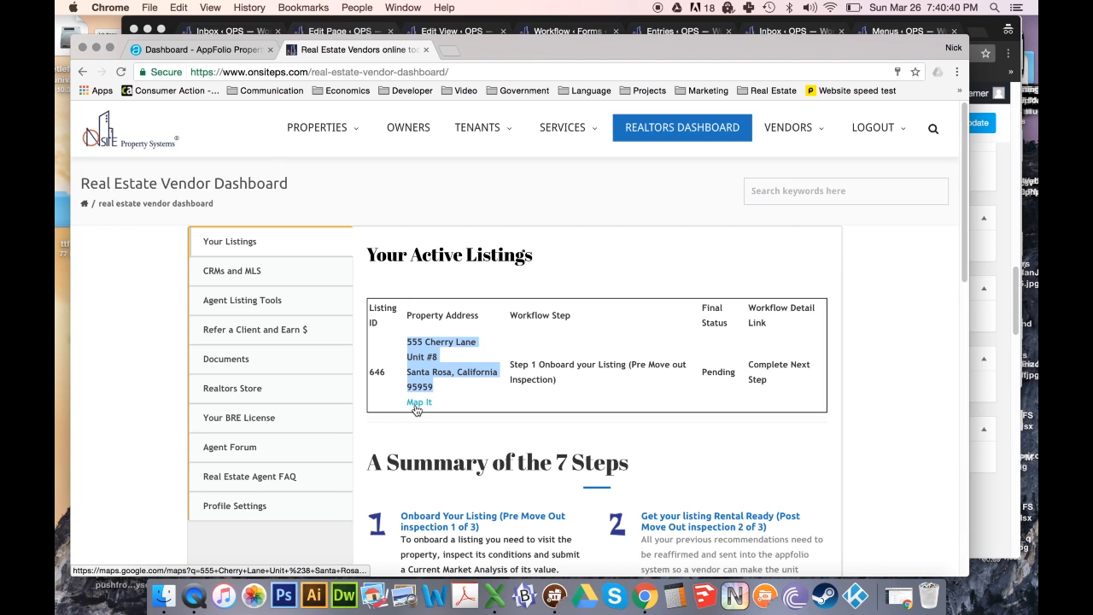
- Map listing 646's address in a new tab, then point out its workflow step and Pending status
left_click(418, 402)
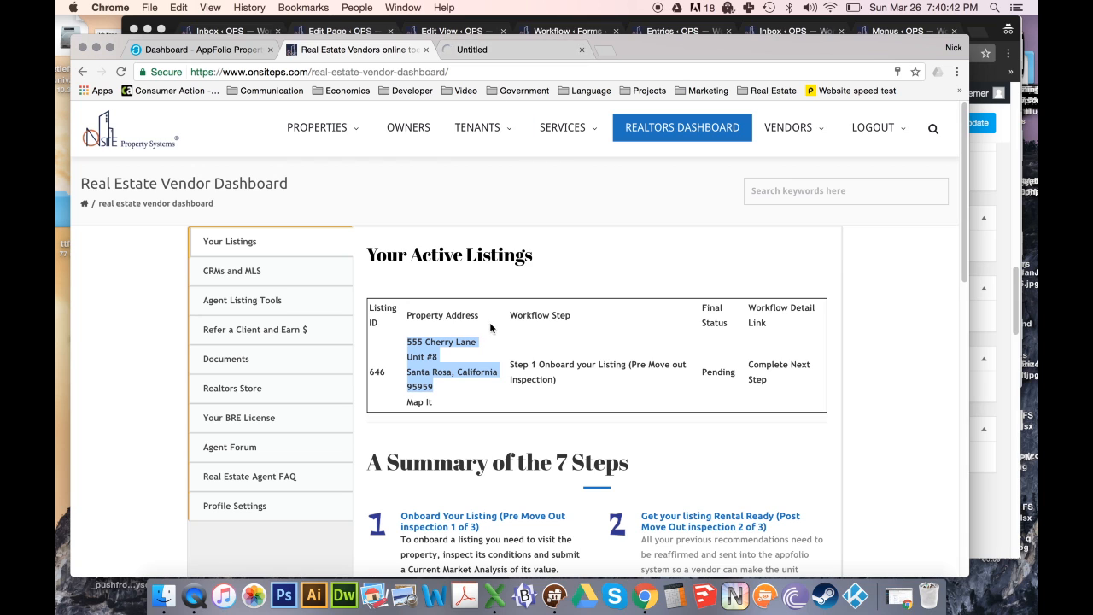
mouse_move(510, 364)
left_mouse_down()
mouse_move(559, 380)
mouse_move(513, 377)
mouse_move(510, 366)
left_mouse_up()
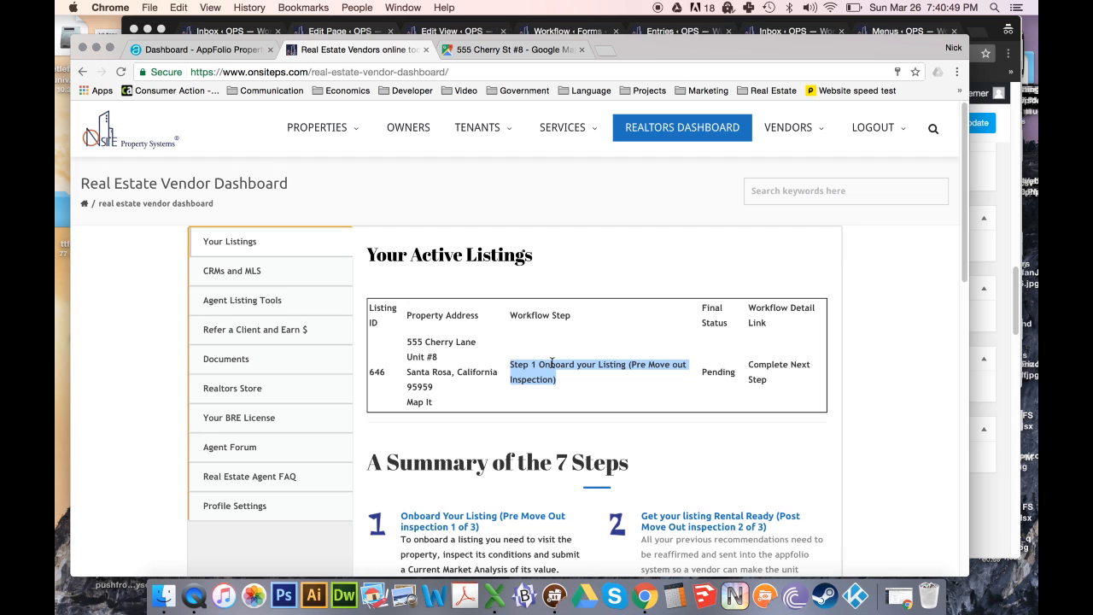
scroll(554, 365, "down", 1)
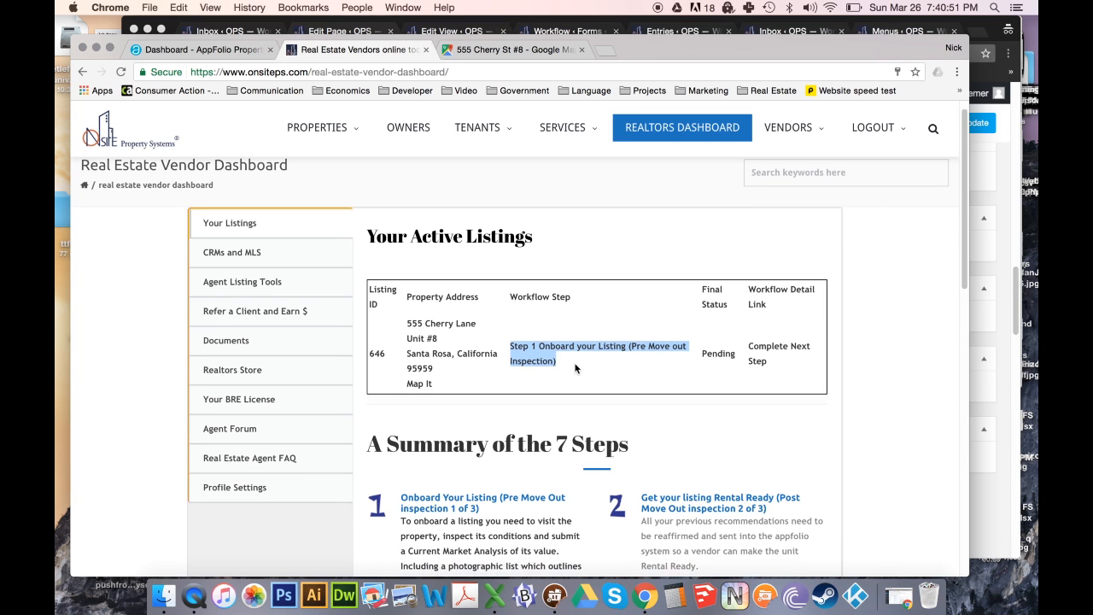
double_click(719, 357)
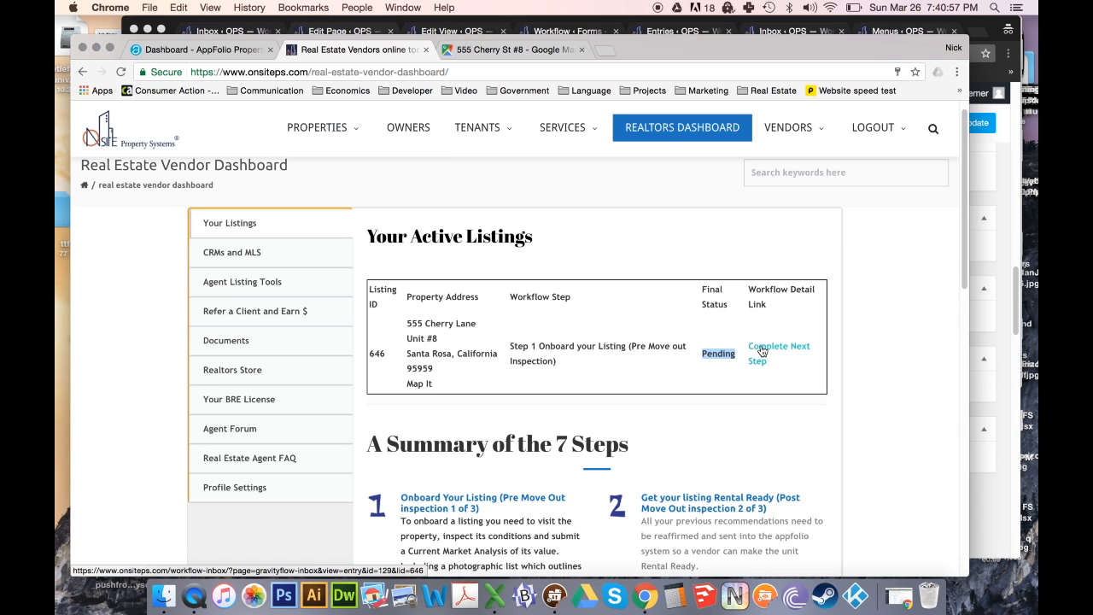
scroll(384, 398, "down", 3)
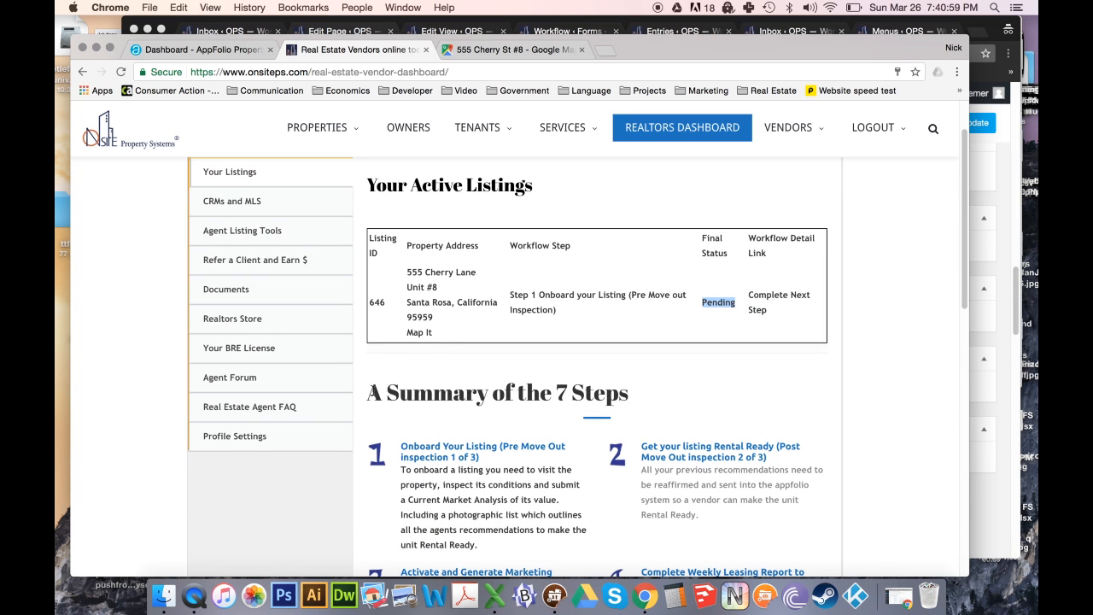
left_click_drag(368, 393, 596, 428)
scroll(475, 422, "down", 2)
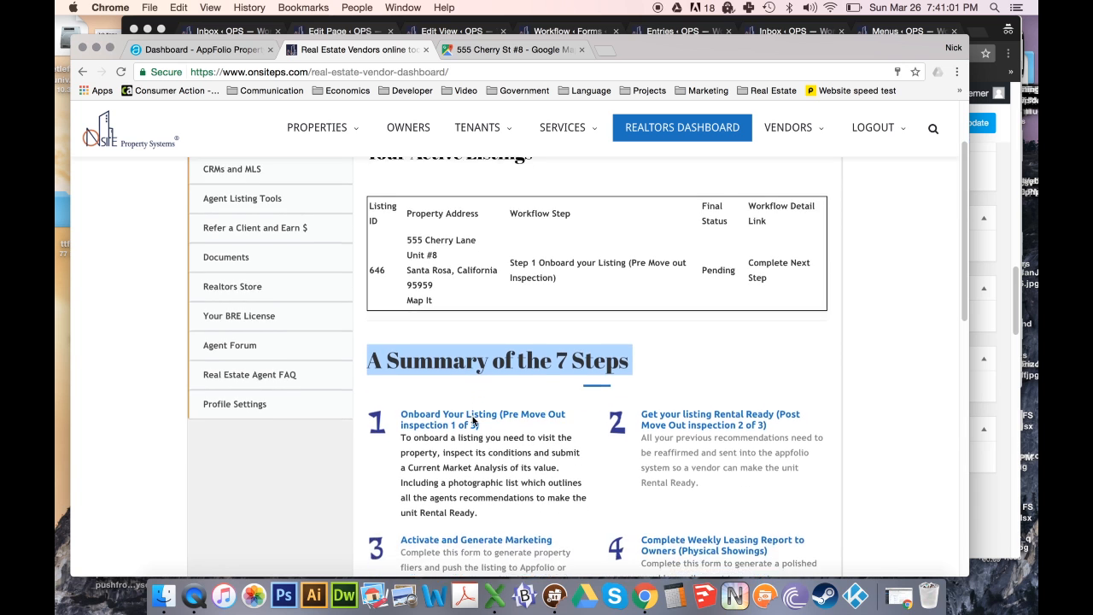
scroll(474, 420, "down", 1)
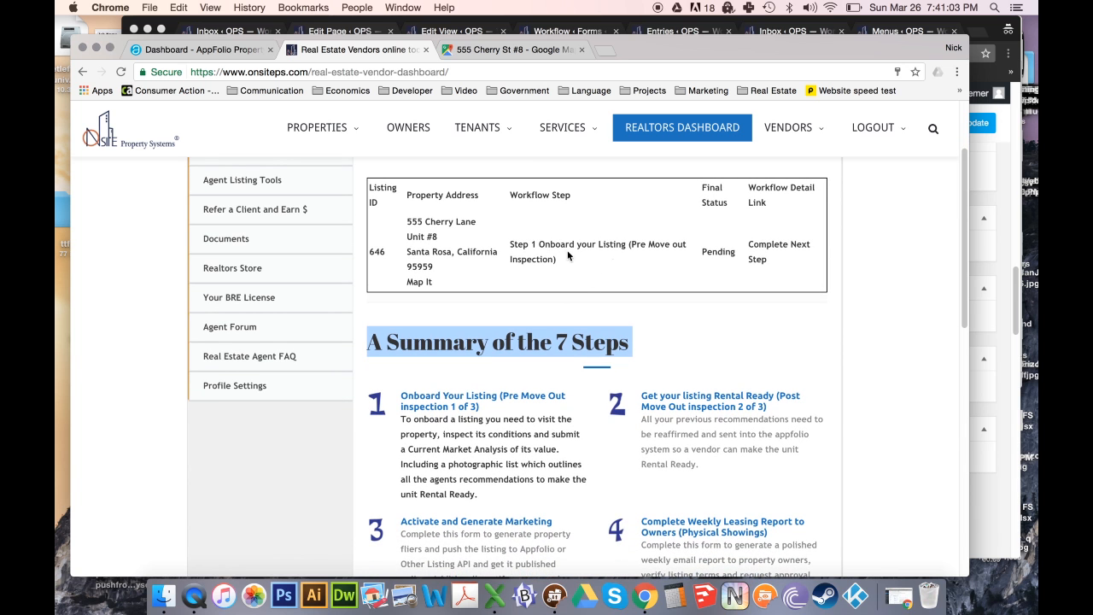
scroll(457, 329, "down", 4)
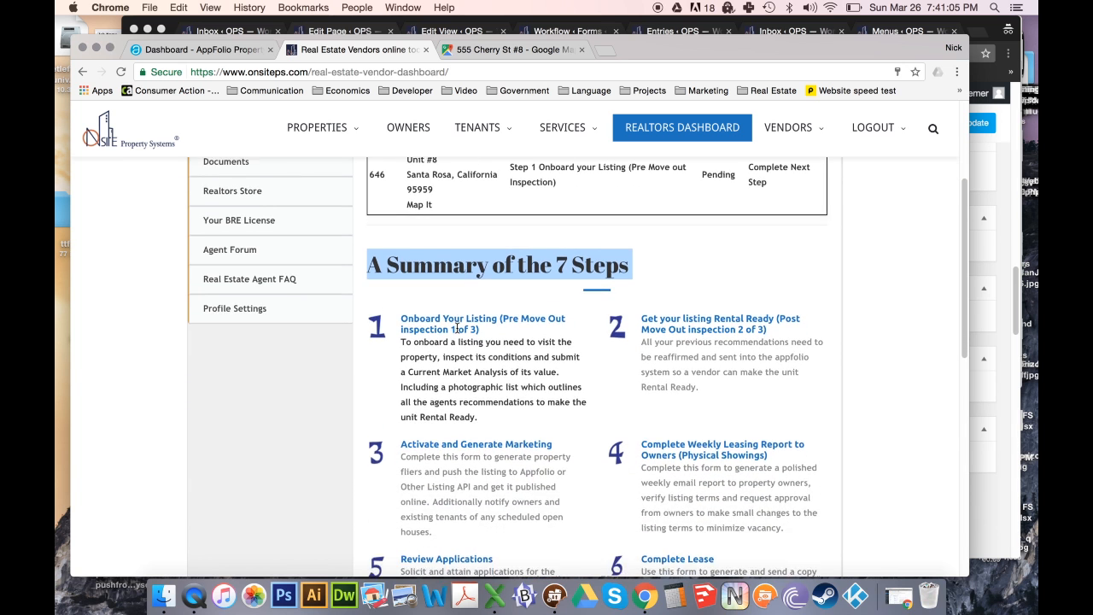
scroll(457, 329, "down", 3)
scroll(457, 328, "down", 1)
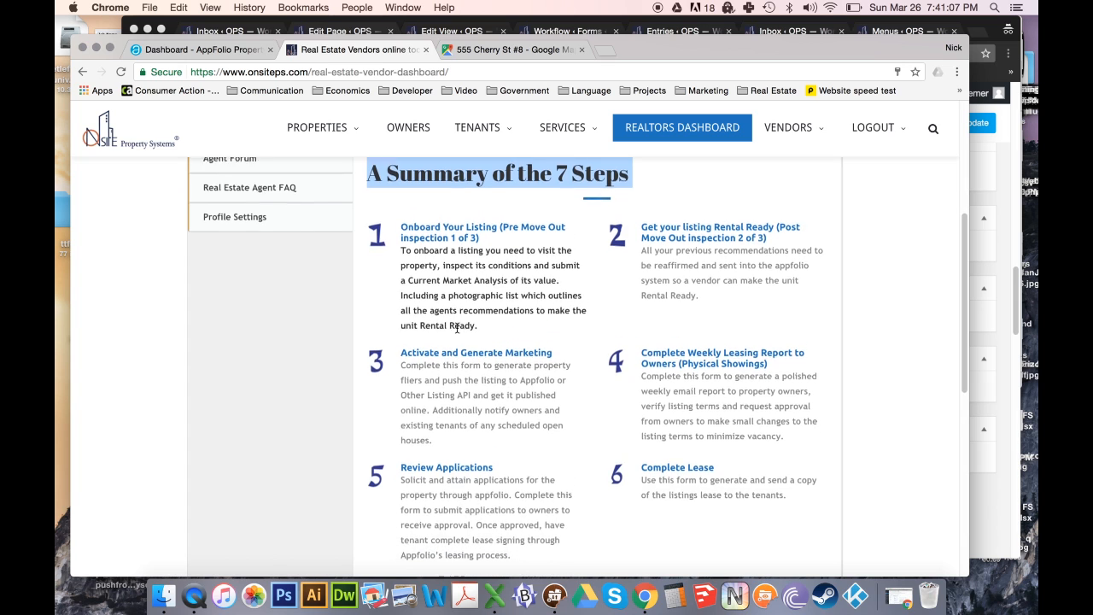
scroll(457, 327, "down", 1)
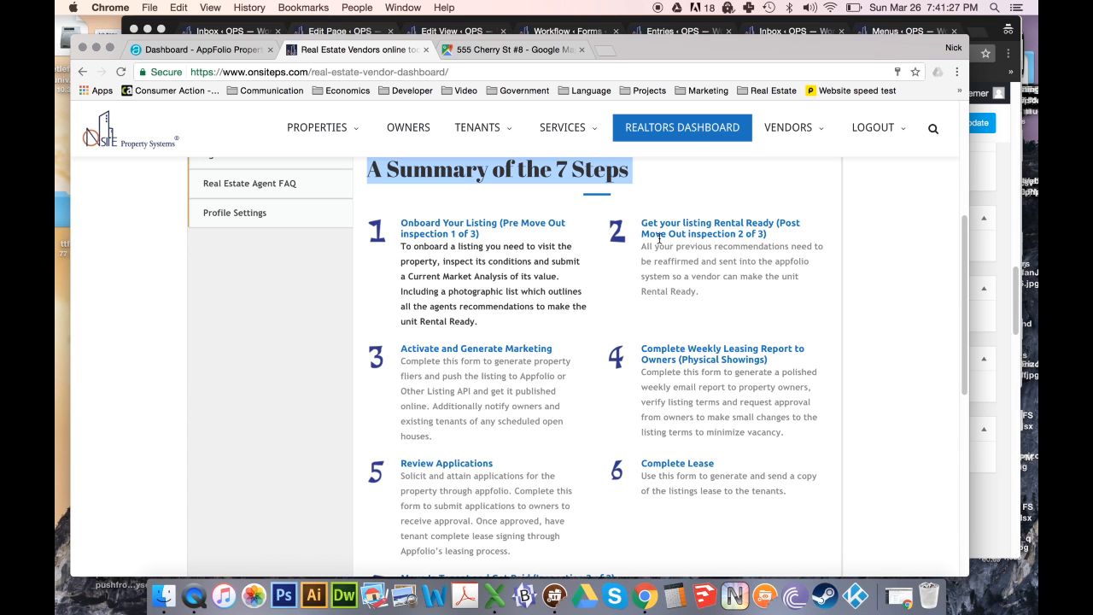
scroll(673, 245, "down", 1)
scroll(673, 245, "down", 5)
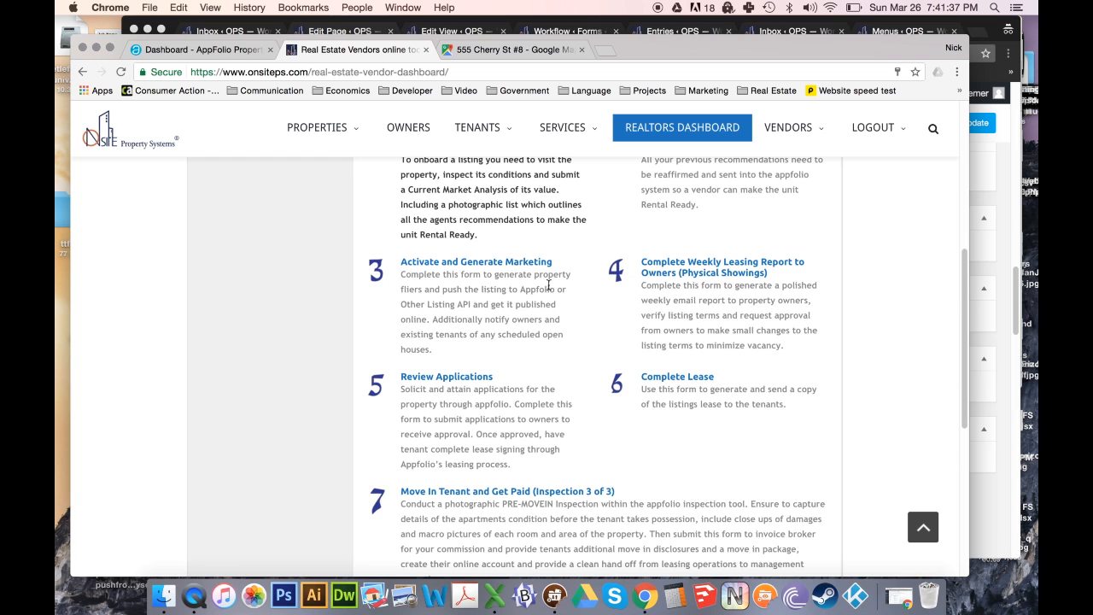
scroll(552, 283, "down", 1)
scroll(555, 282, "down", 2)
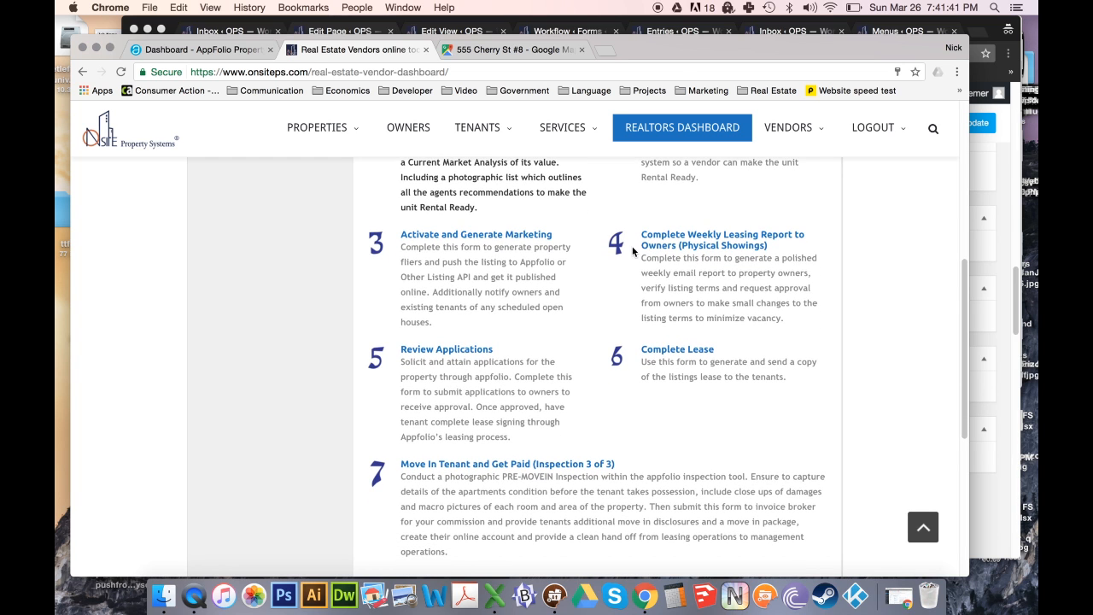
triple_click(714, 248)
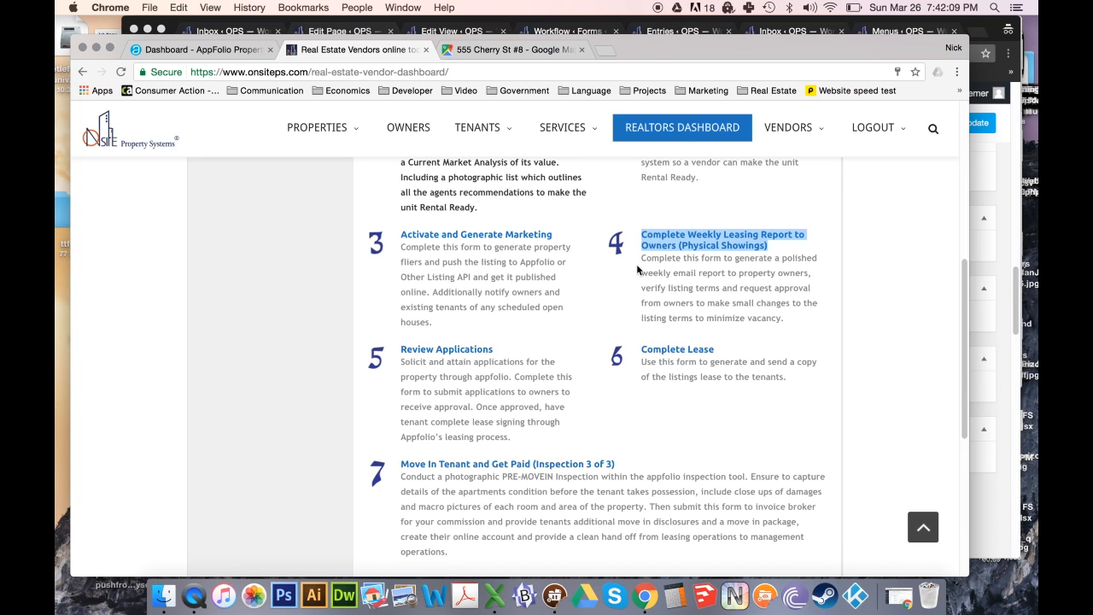
scroll(642, 262, "down", 1)
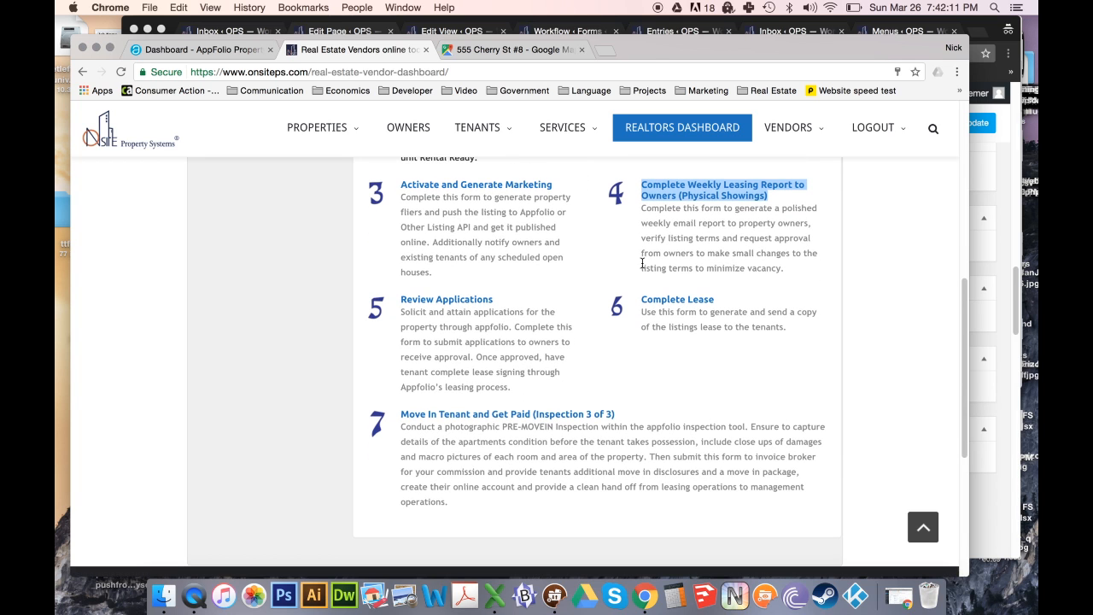
left_click_drag(400, 311, 514, 386)
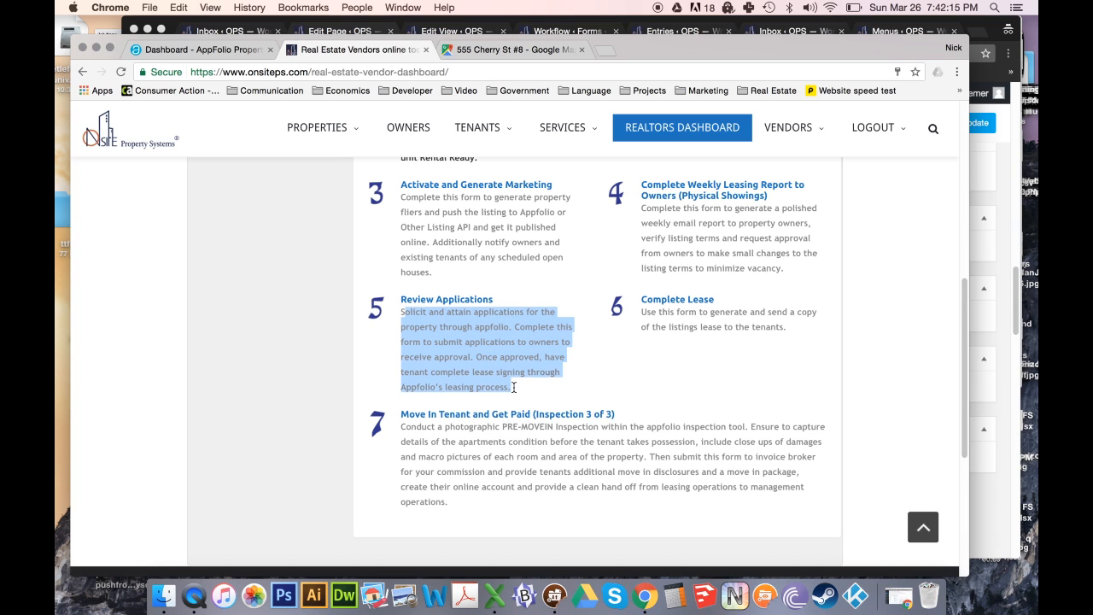
left_click(492, 369)
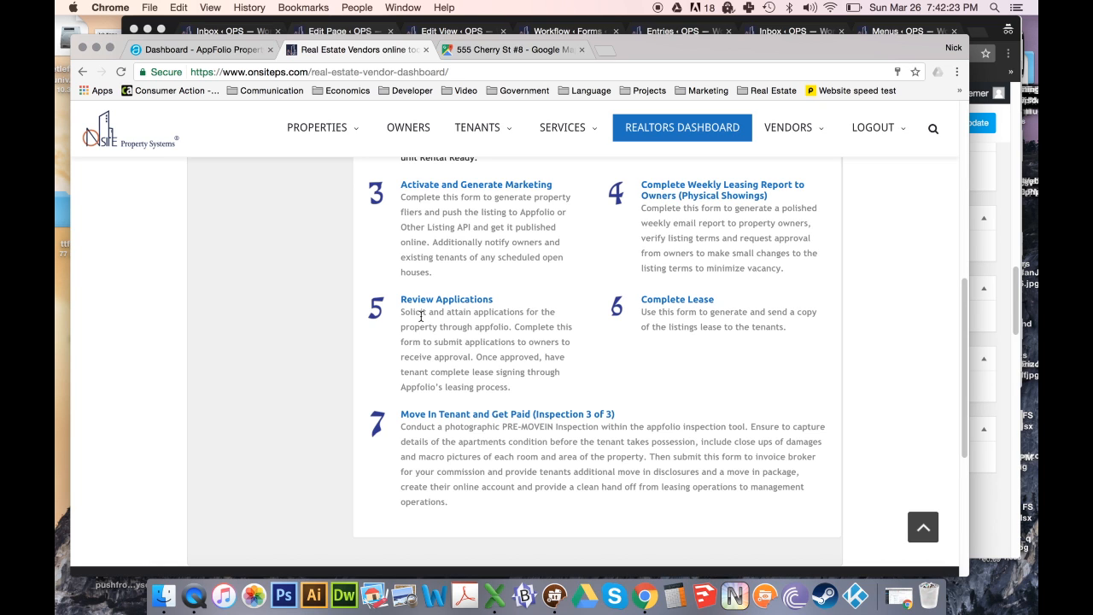
left_click_drag(401, 312, 509, 391)
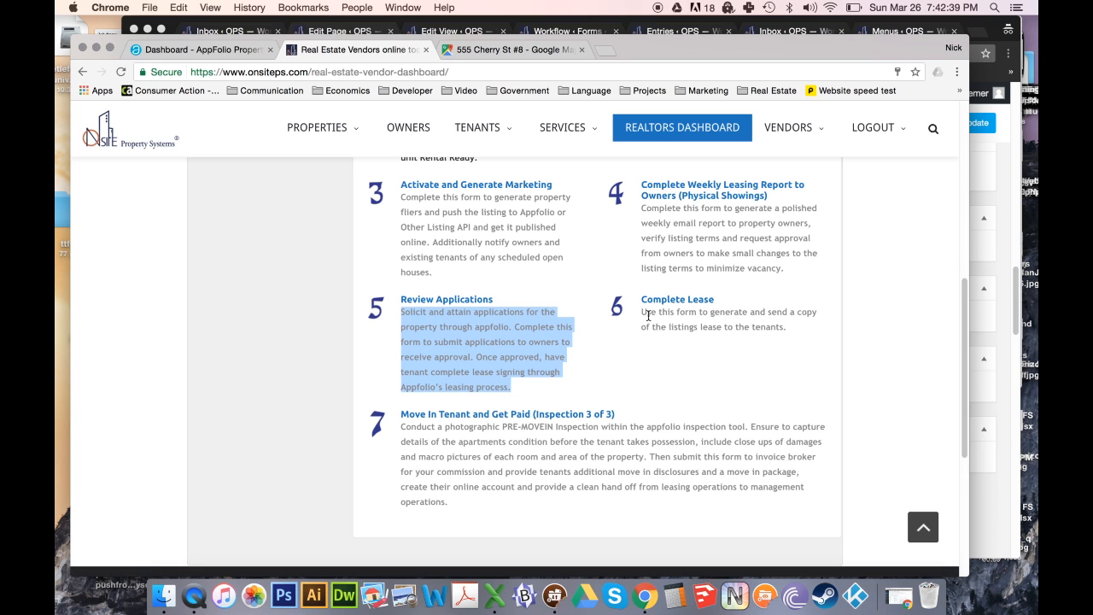
left_click_drag(642, 299, 789, 327)
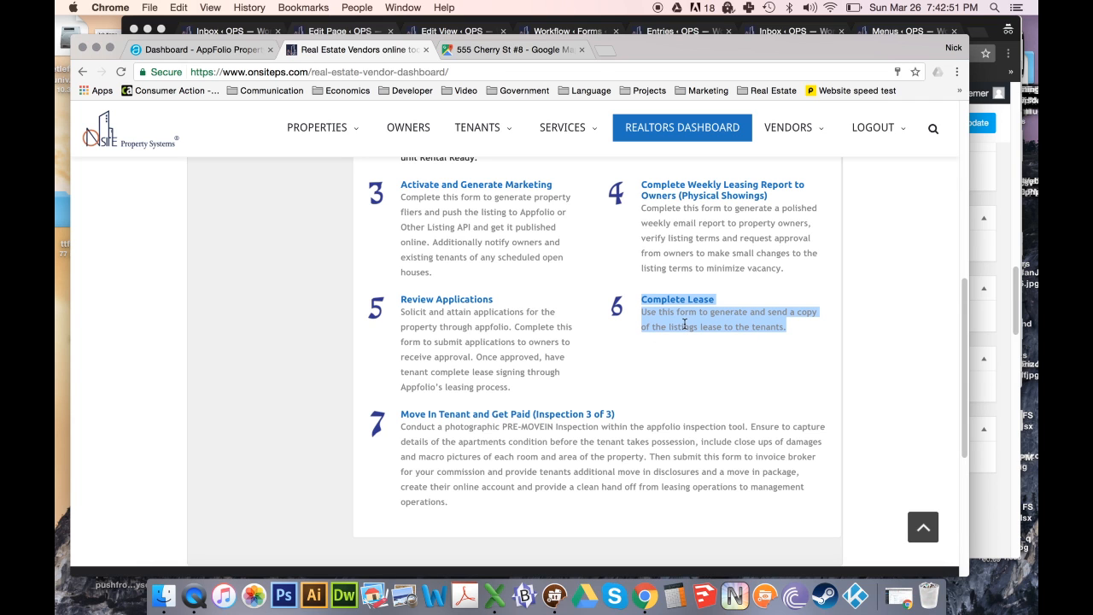
scroll(684, 324, "down", 1)
scroll(684, 324, "down", 1)
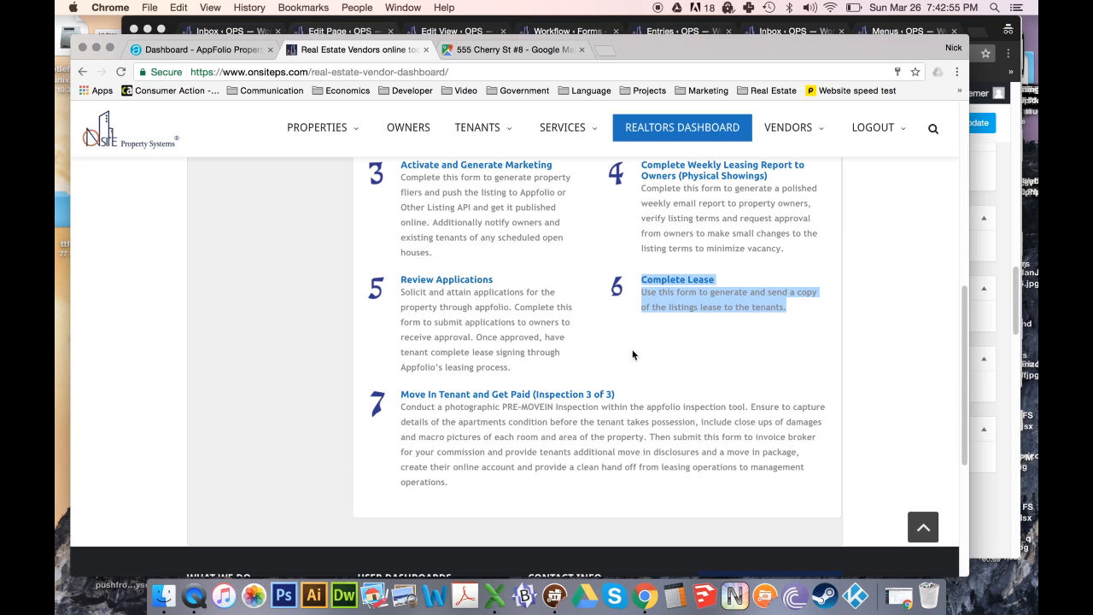
left_click(398, 392)
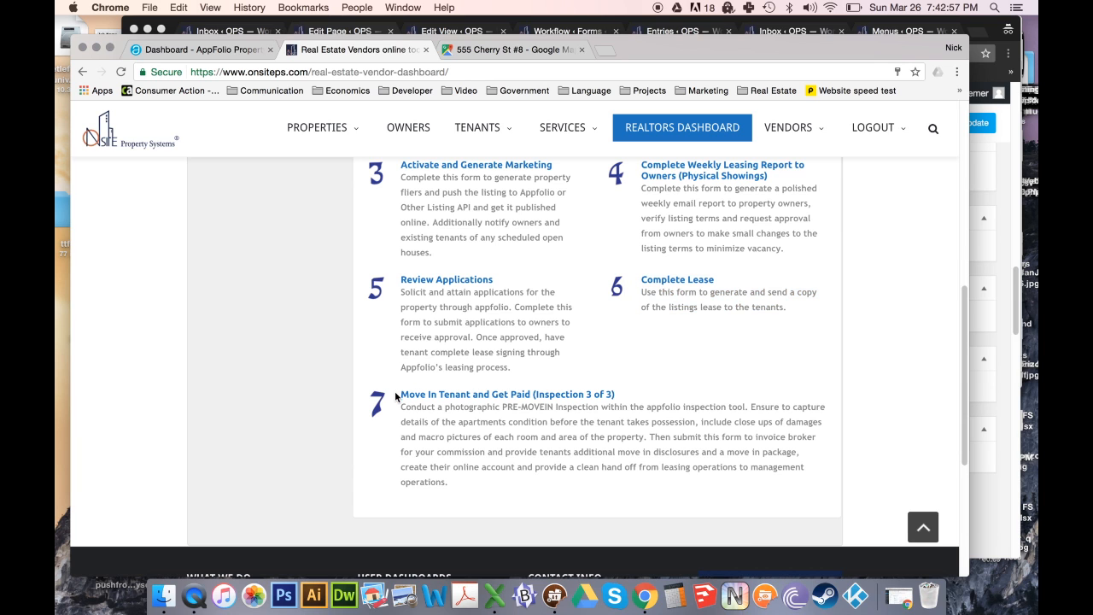
left_click_drag(395, 396, 549, 410)
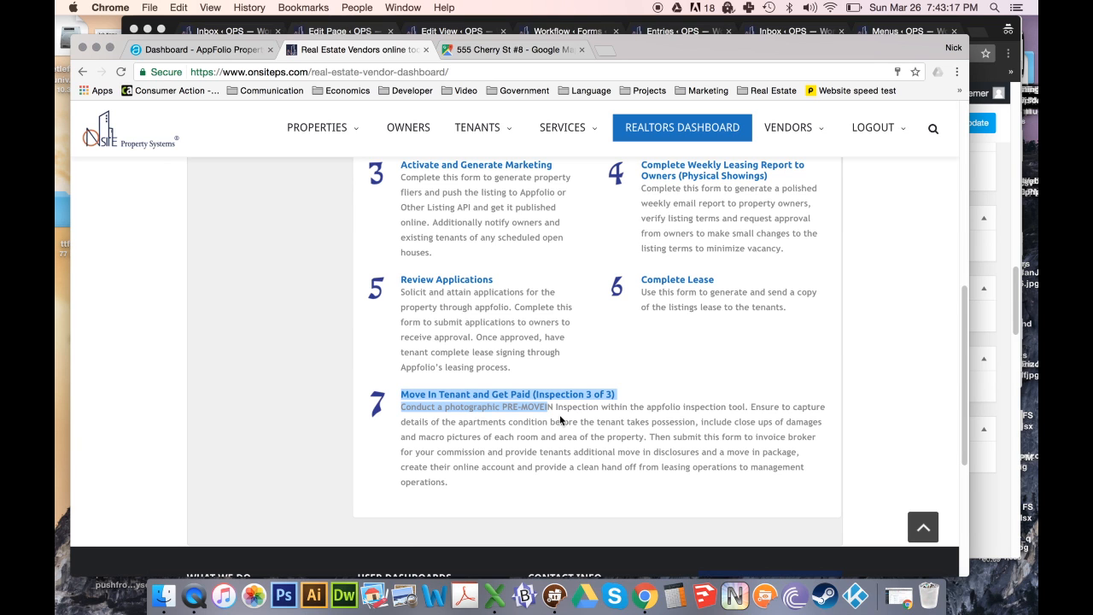
scroll(561, 419, "down", 1)
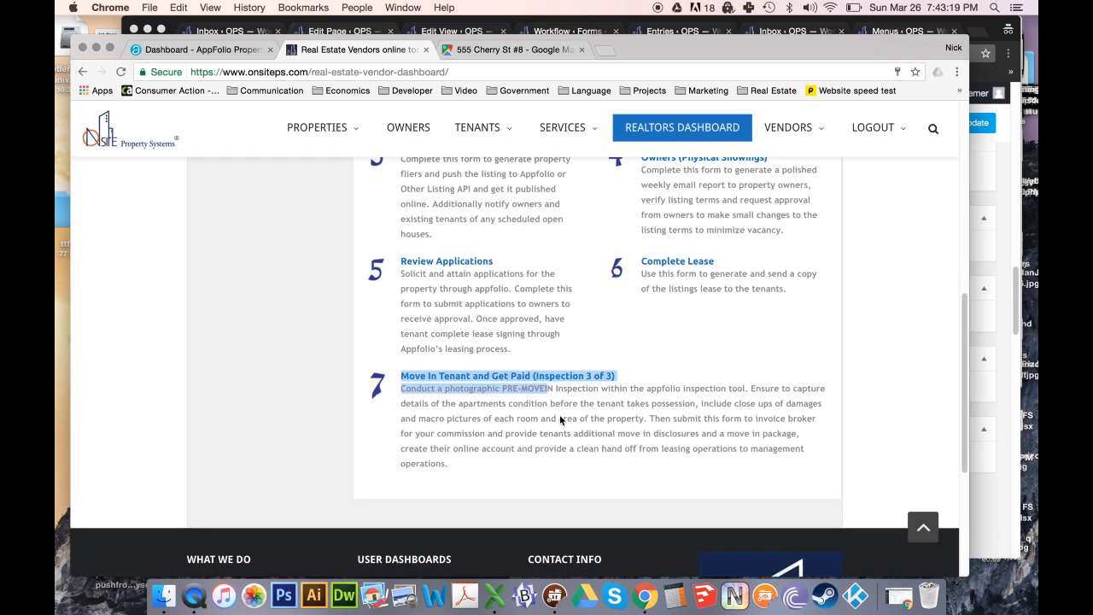
scroll(566, 417, "up", 5)
scroll(583, 349, "up", 1)
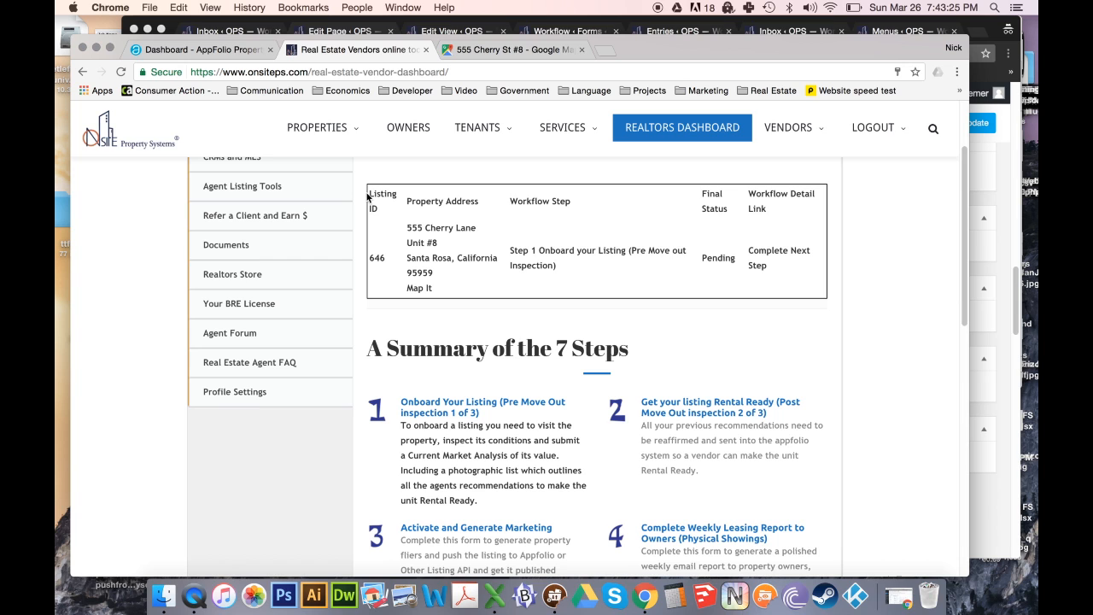
left_click_drag(367, 195, 760, 278)
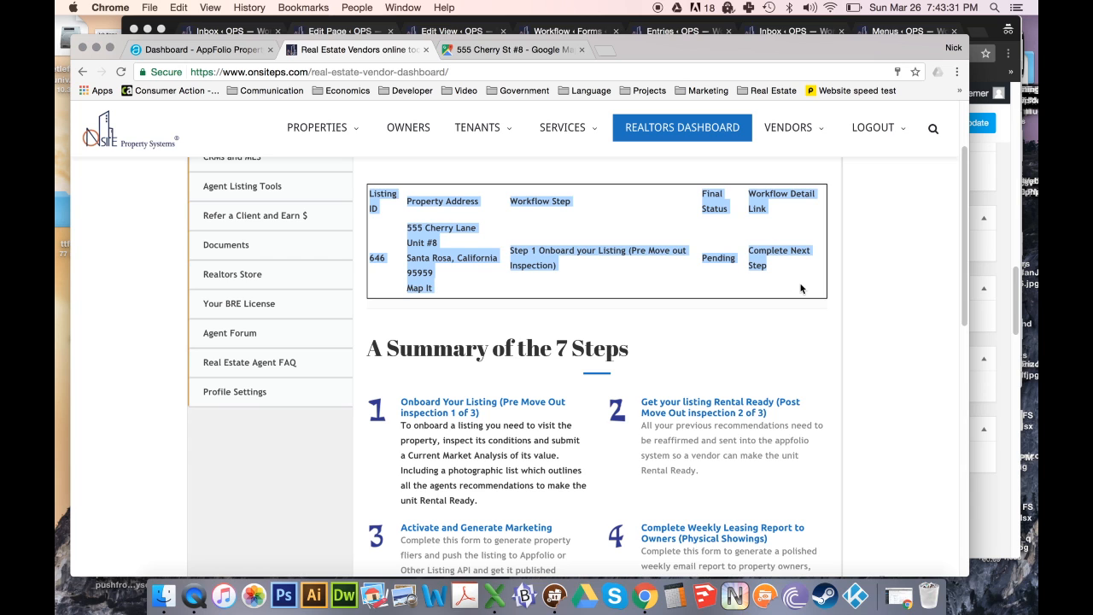
left_click(433, 201)
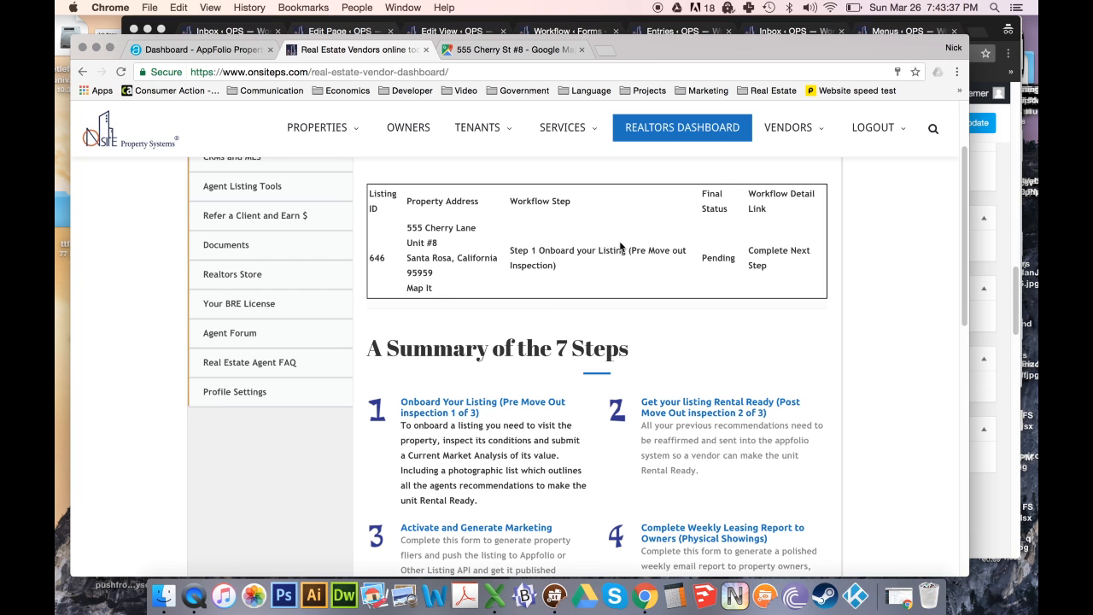
scroll(482, 272, "up", 2)
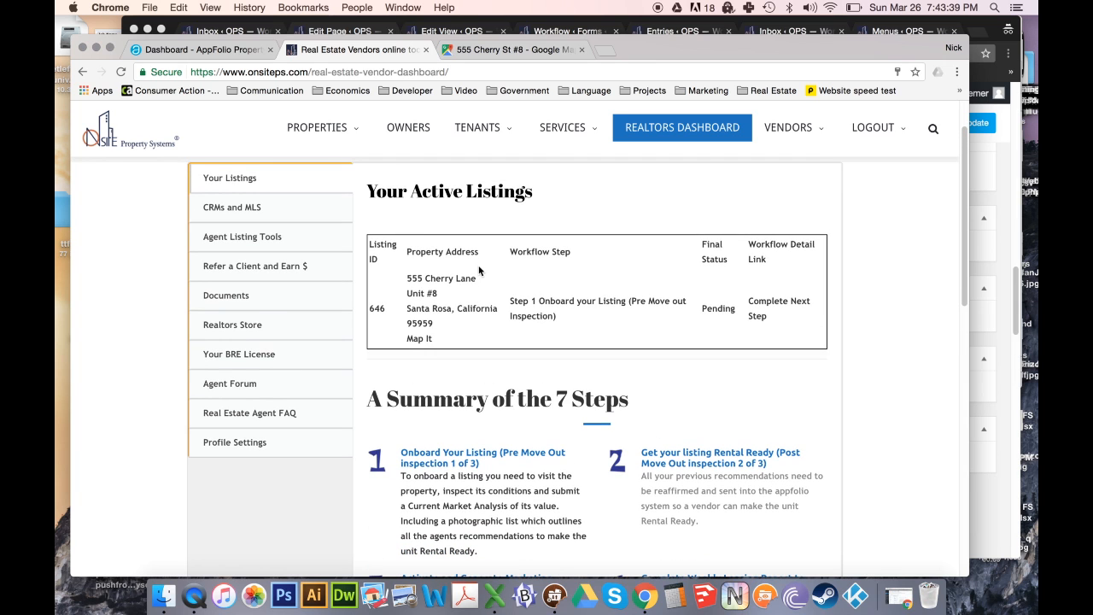
left_click(259, 271)
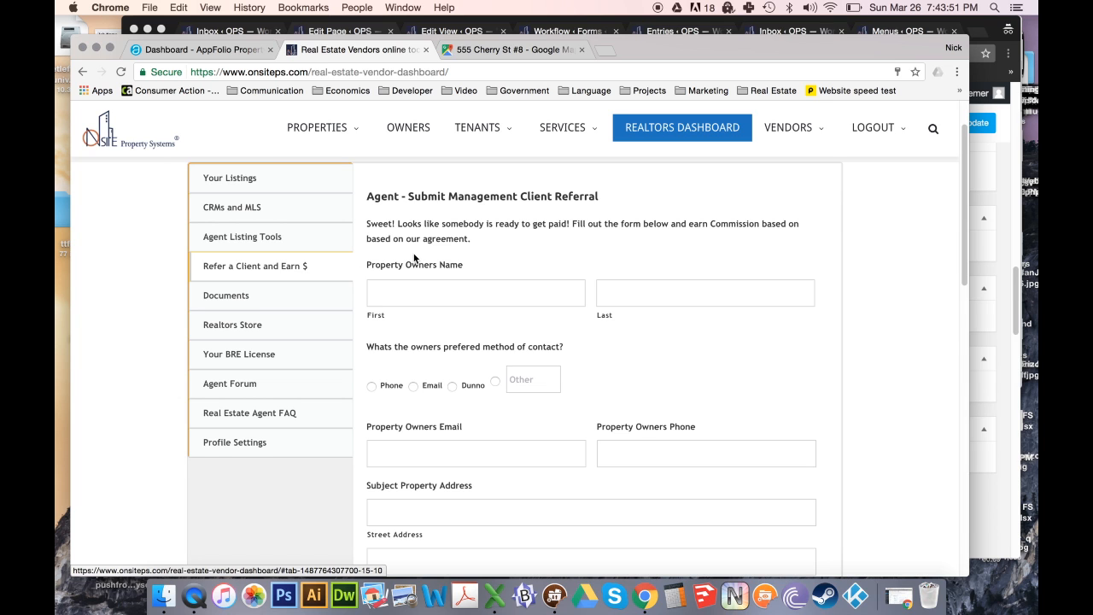
scroll(414, 258, "down", 1)
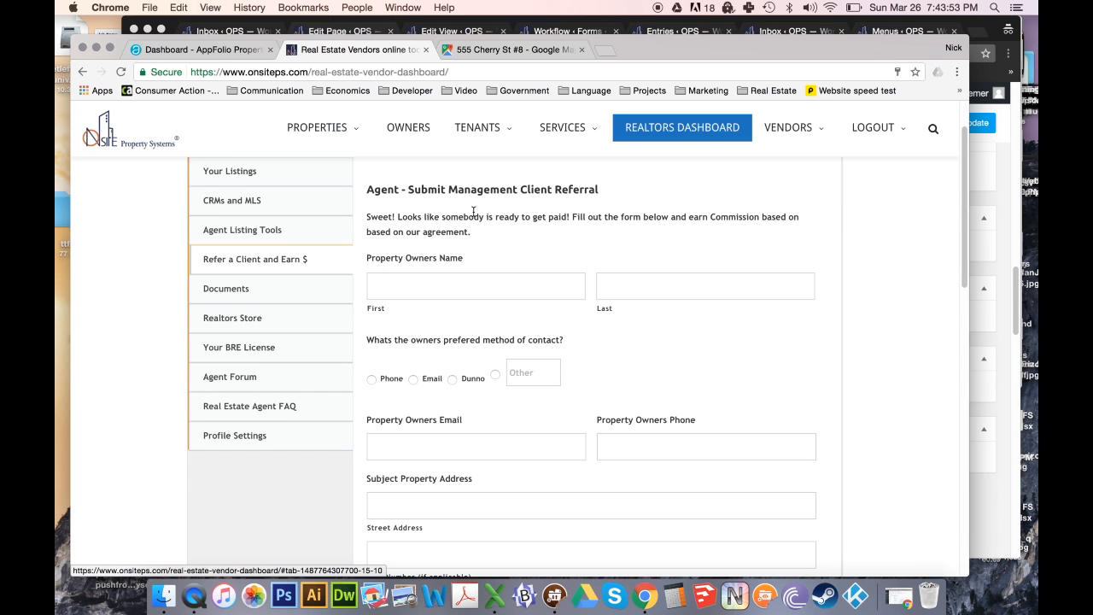
scroll(535, 263, "down", 5)
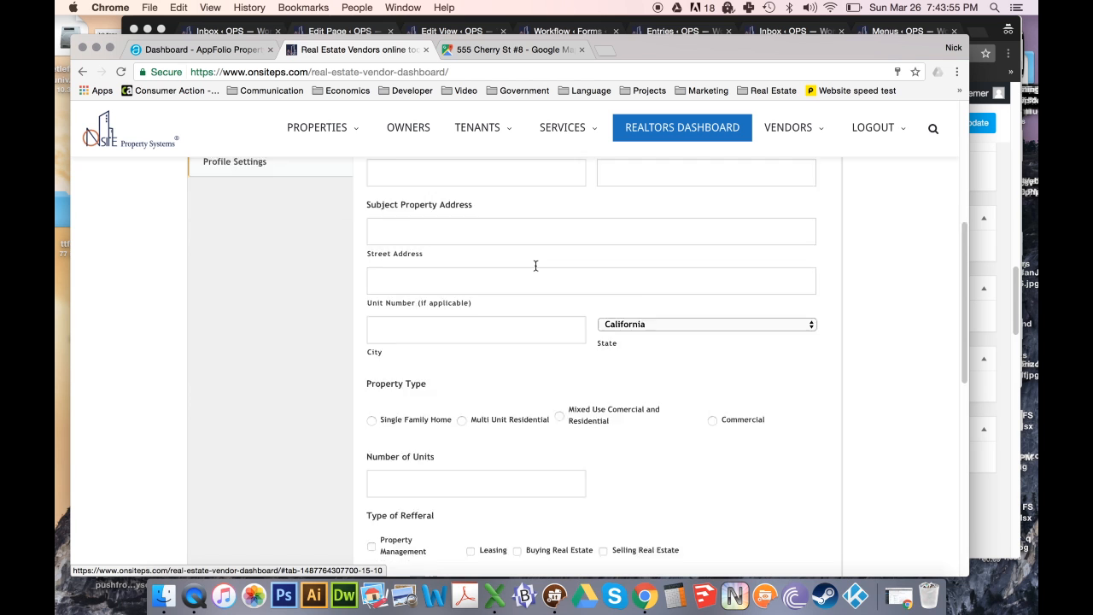
scroll(536, 266, "down", 5)
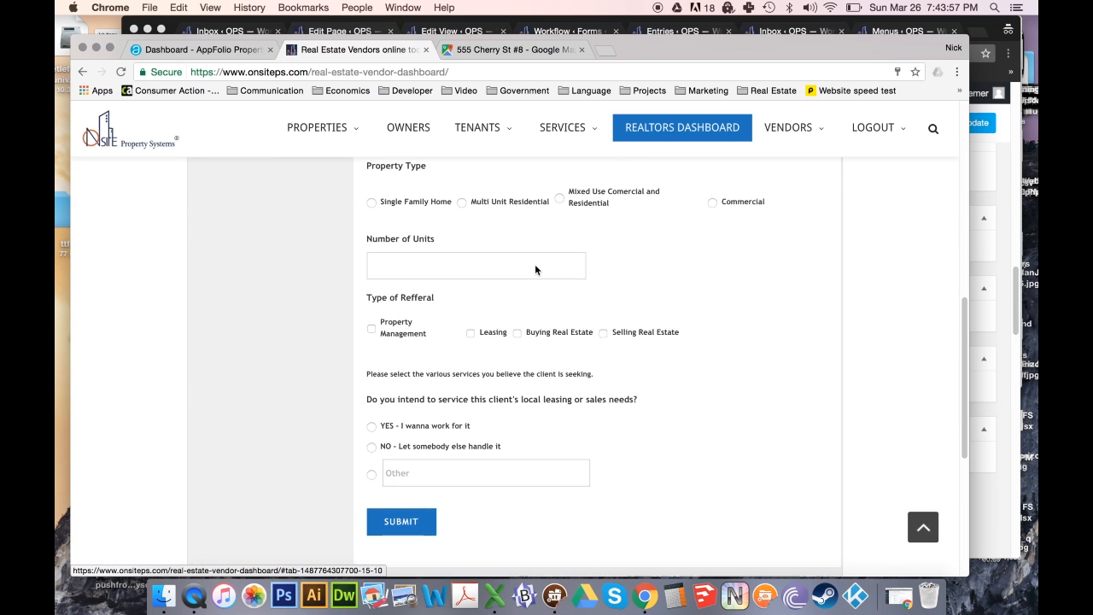
scroll(535, 270, "up", 7)
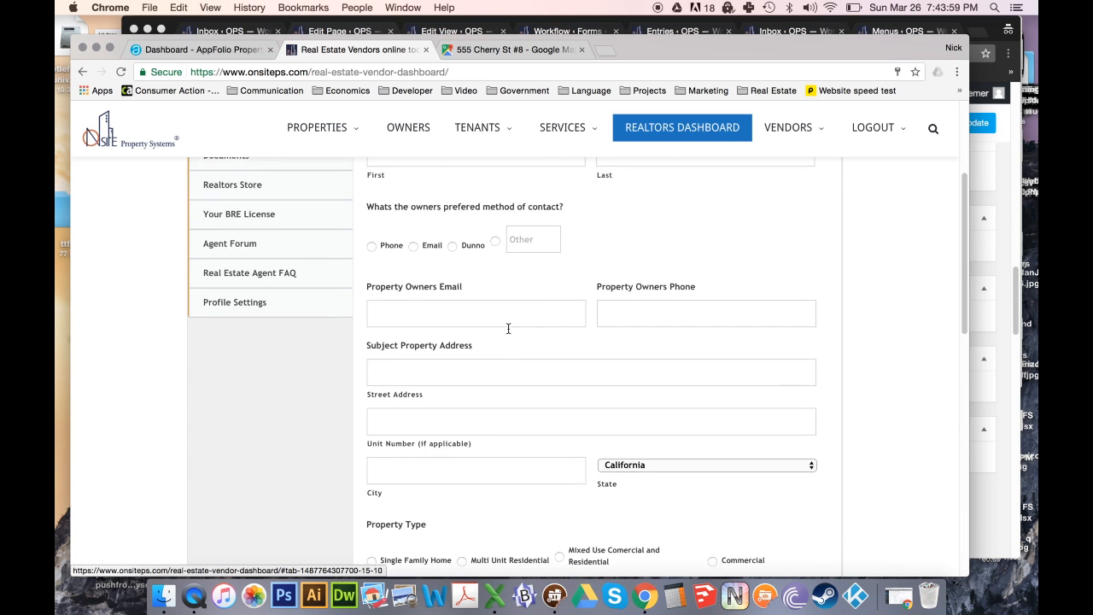
scroll(508, 329, "up", 4)
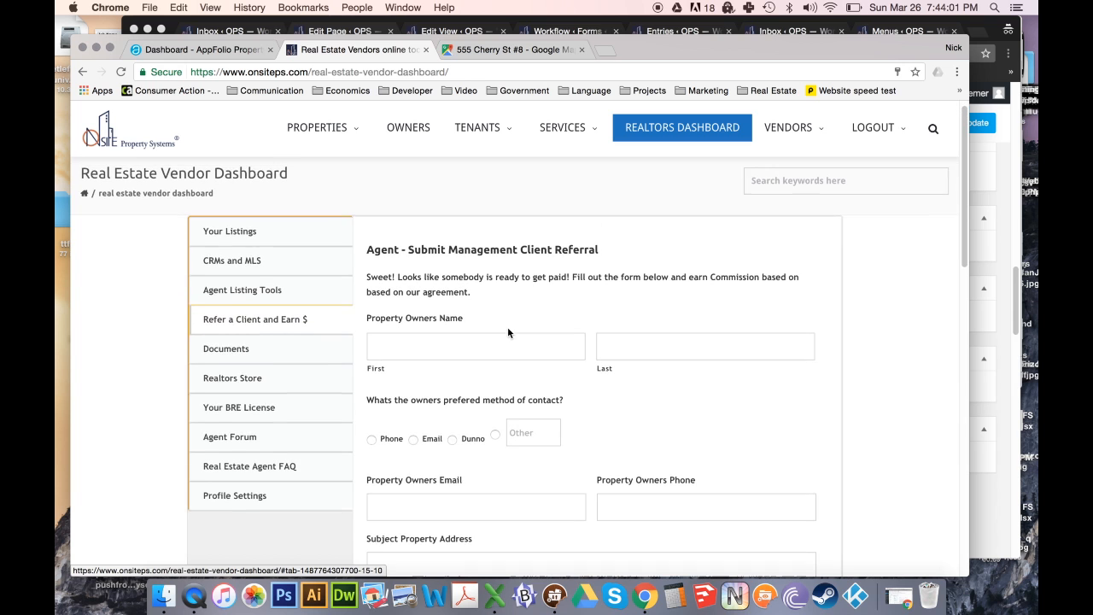
left_click(246, 247)
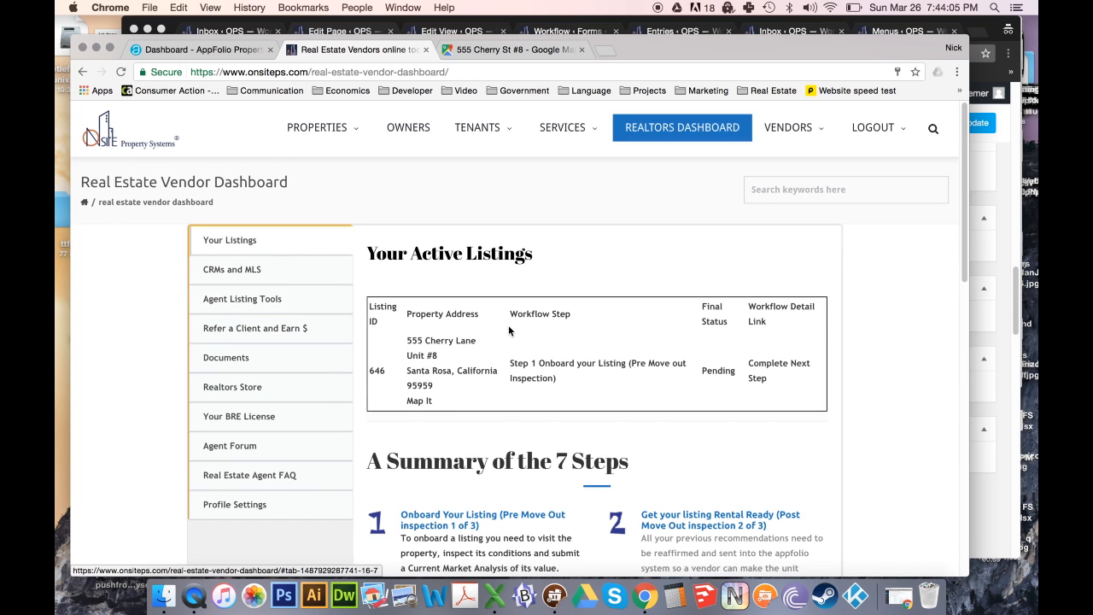
- Open the next workflow step for listing 646 and point out its welcome message
left_click(757, 372)
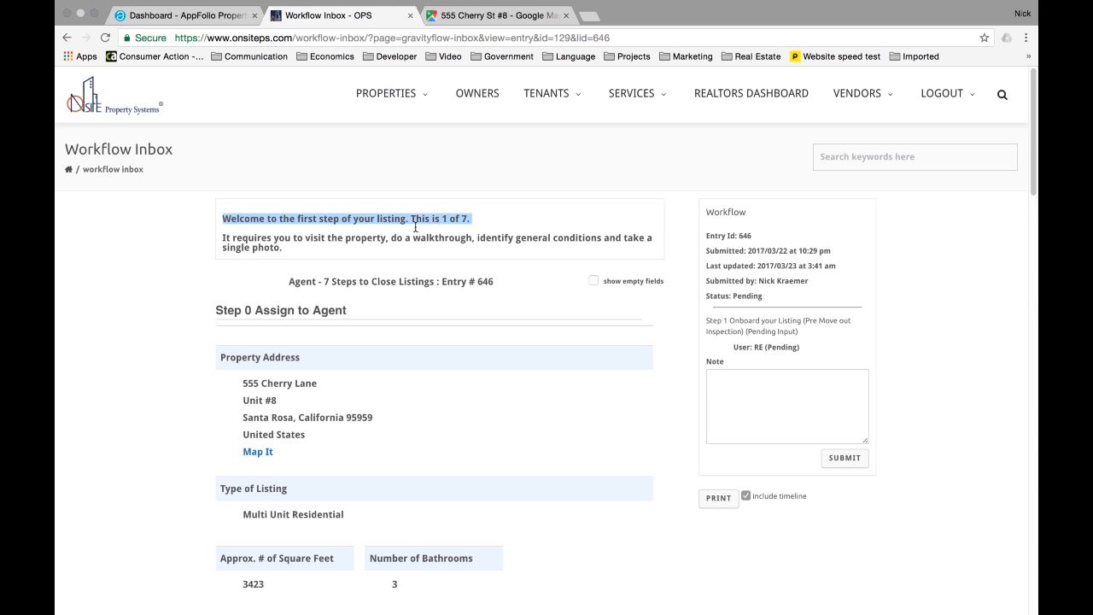
left_click_drag(428, 226, 477, 219)
left_click_drag(477, 226, 285, 250)
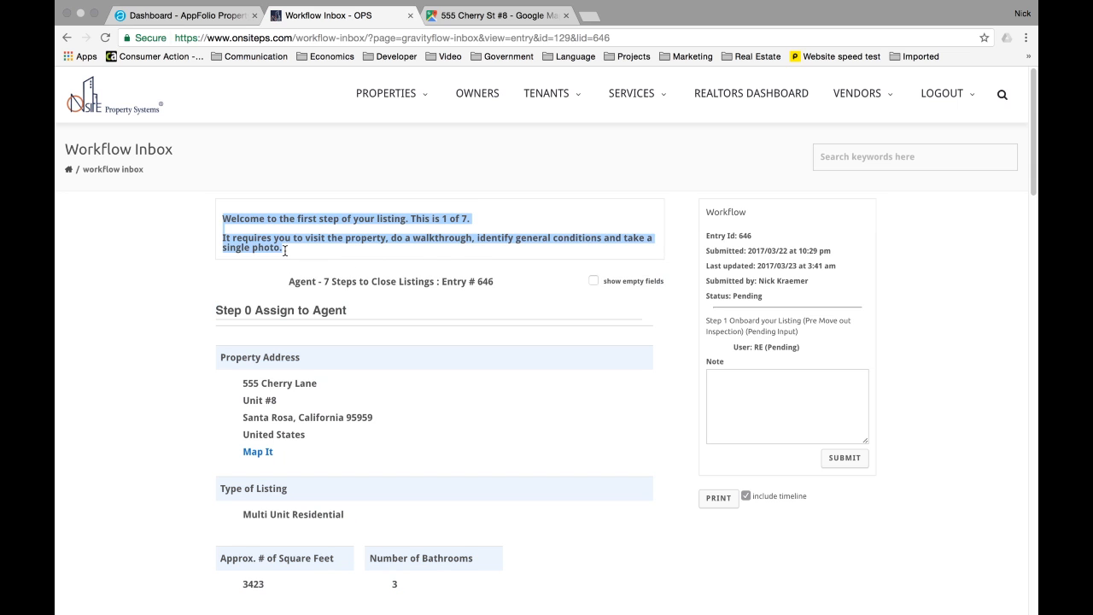
left_click(162, 273)
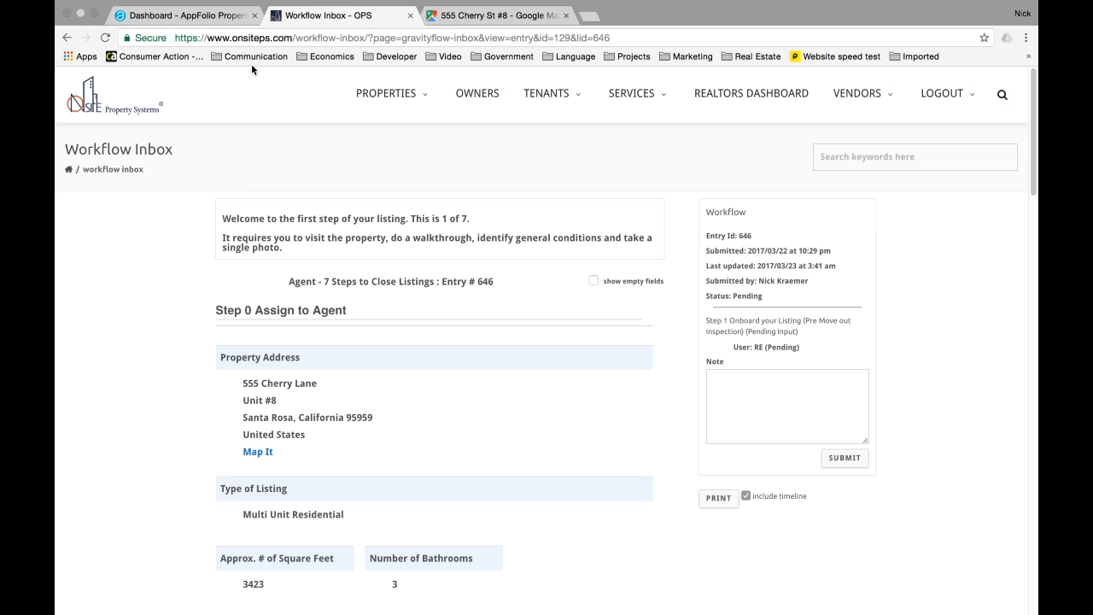
double_click(294, 38)
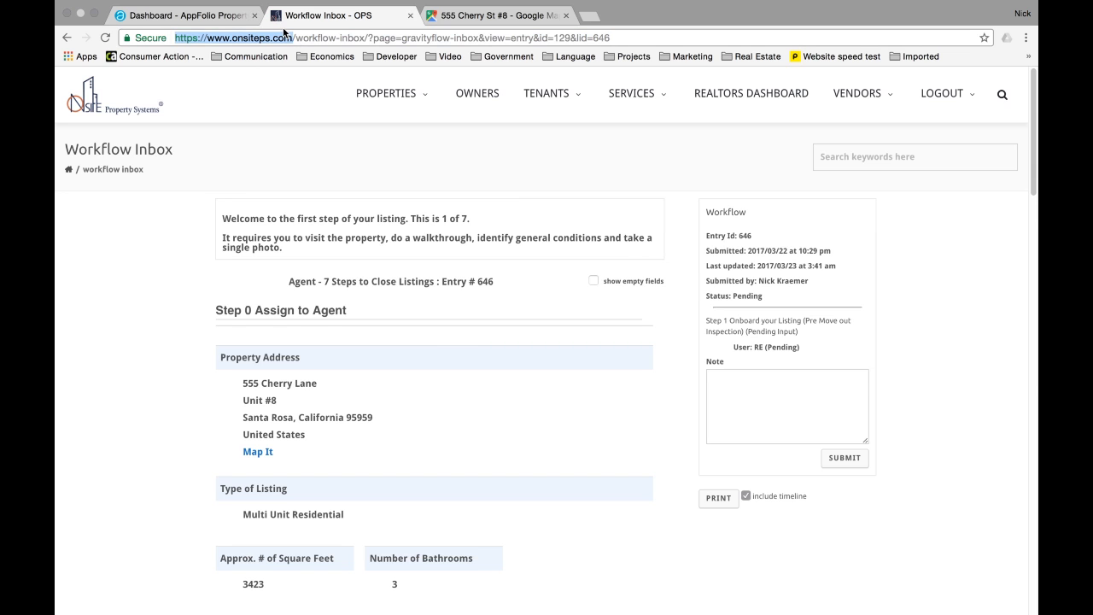
mouse_move(928, 96)
- Scroll through entry 646 down to the Step 1 Pre Move Out Inspection section
scroll(270, 173, "down", 3)
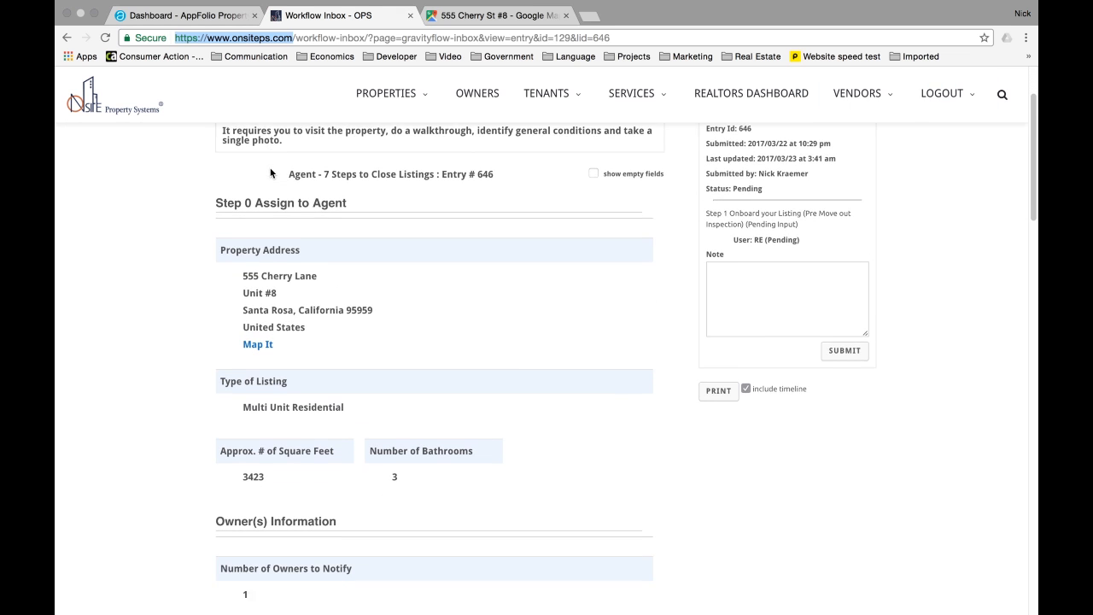
scroll(270, 173, "down", 4)
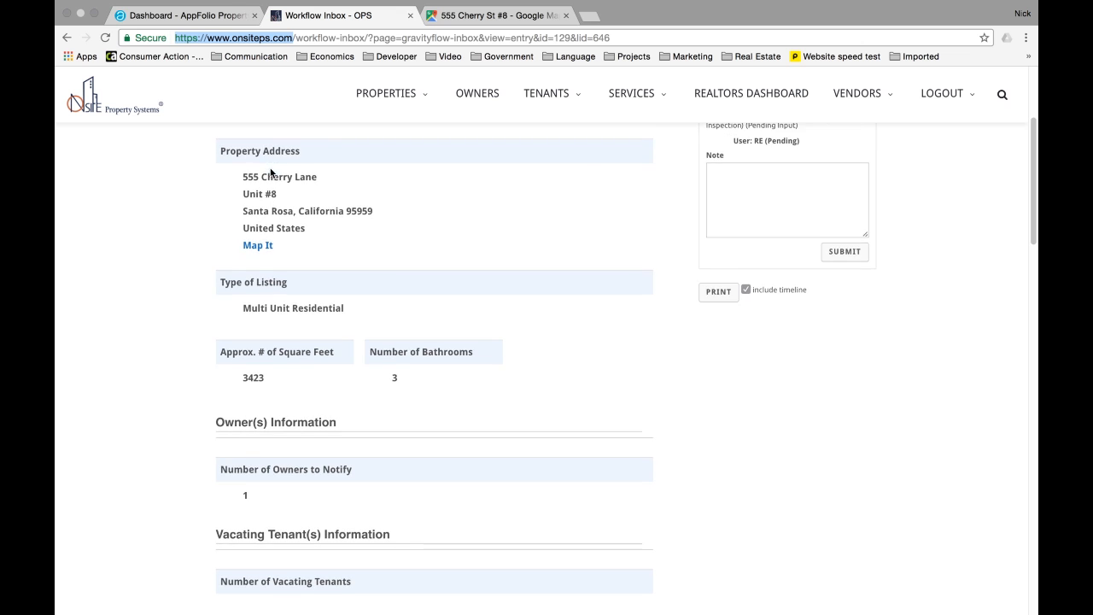
scroll(219, 199, "down", 1)
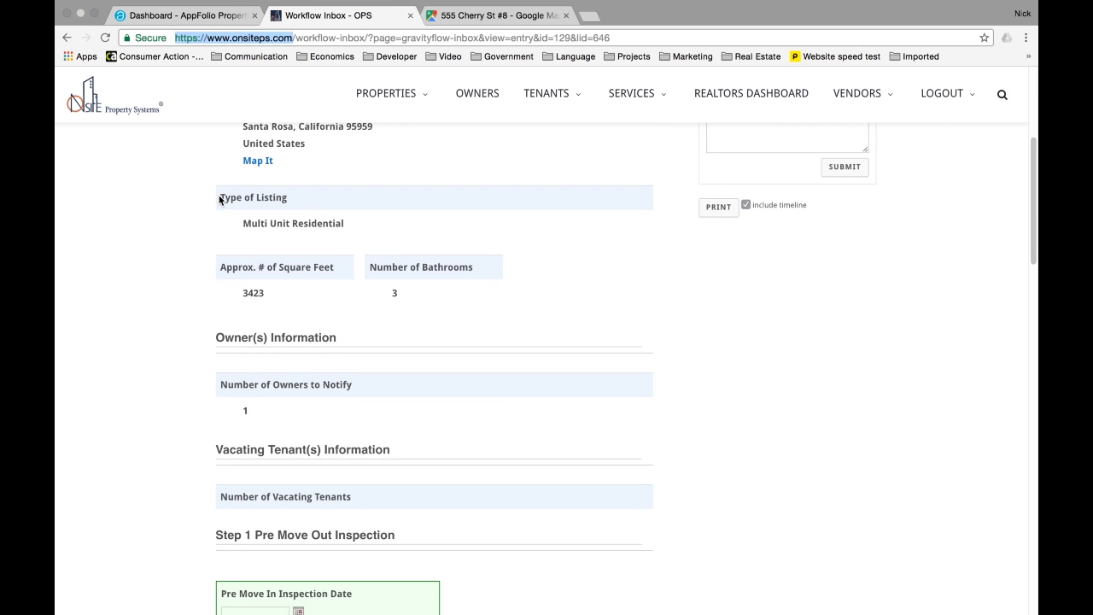
scroll(219, 200, "up", 4)
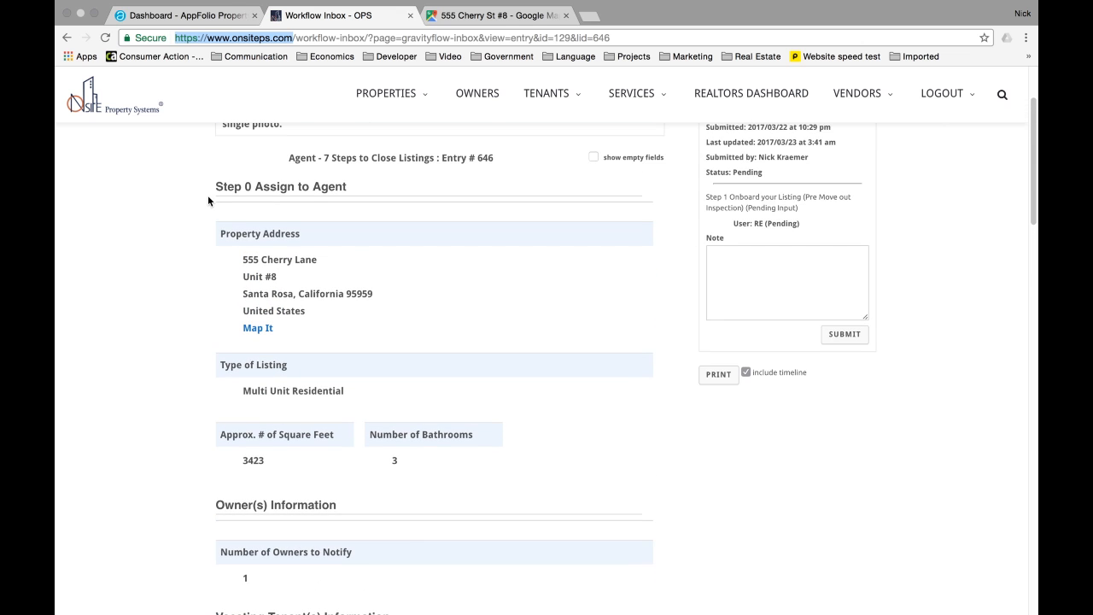
scroll(207, 196, "down", 2)
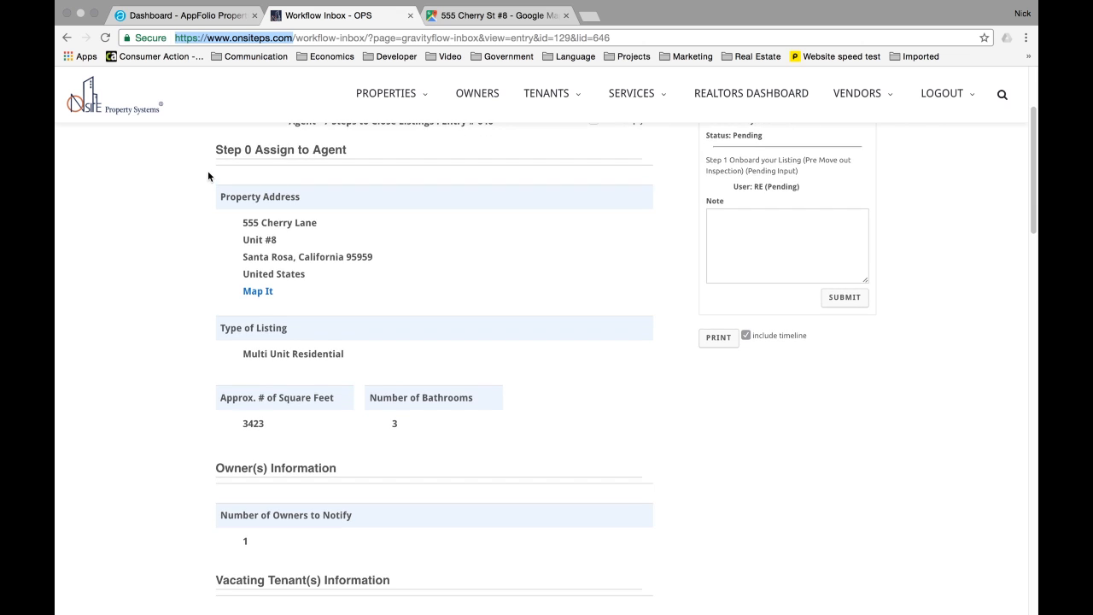
left_click_drag(208, 176, 277, 233)
scroll(277, 233, "down", 4)
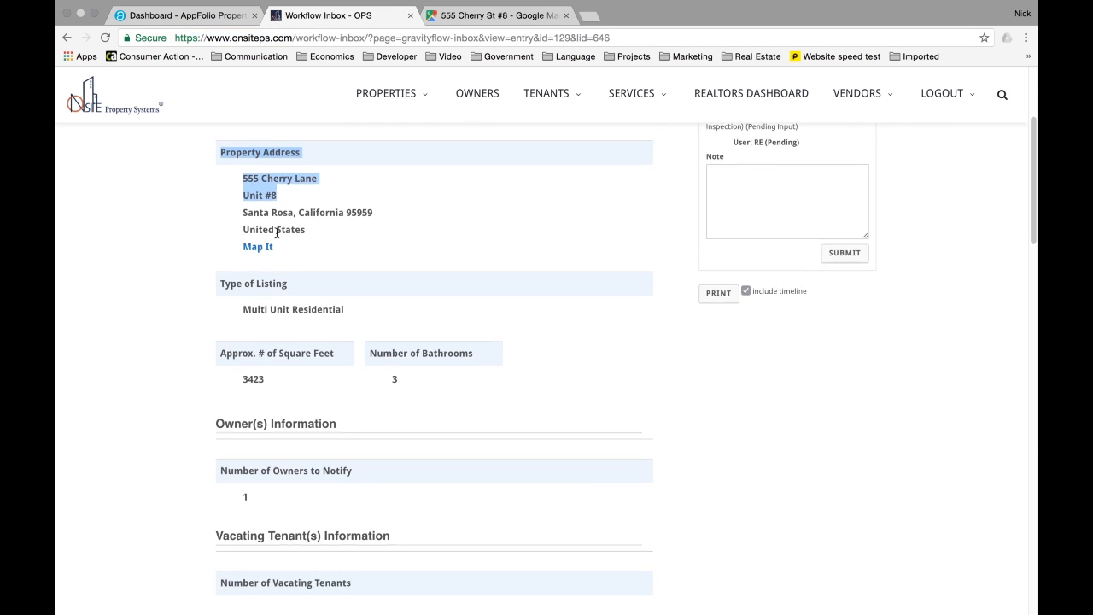
scroll(277, 236, "down", 1)
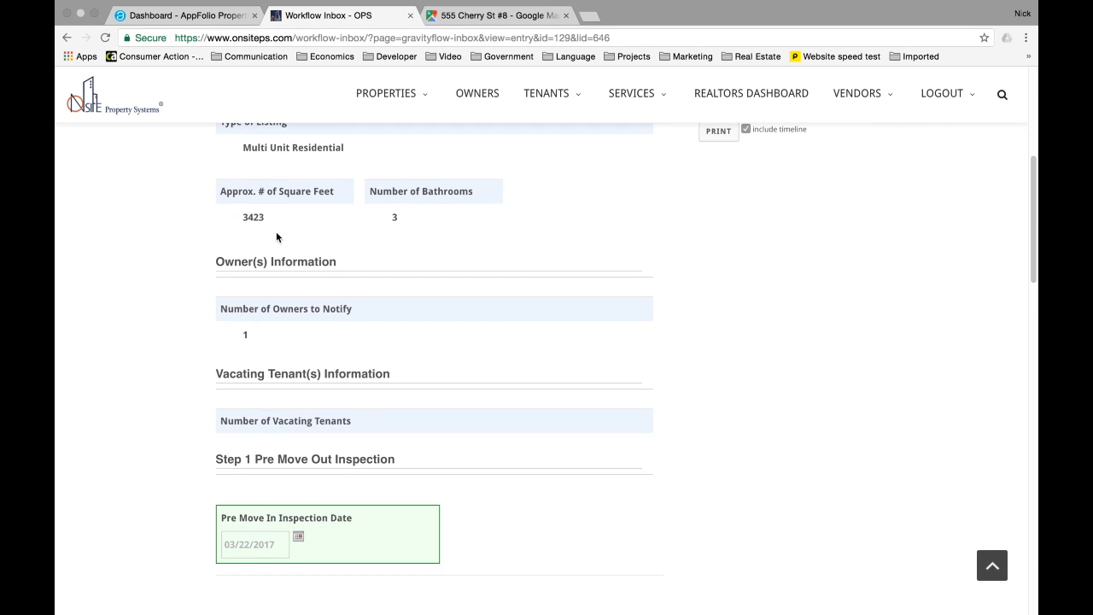
scroll(420, 246, "down", 1)
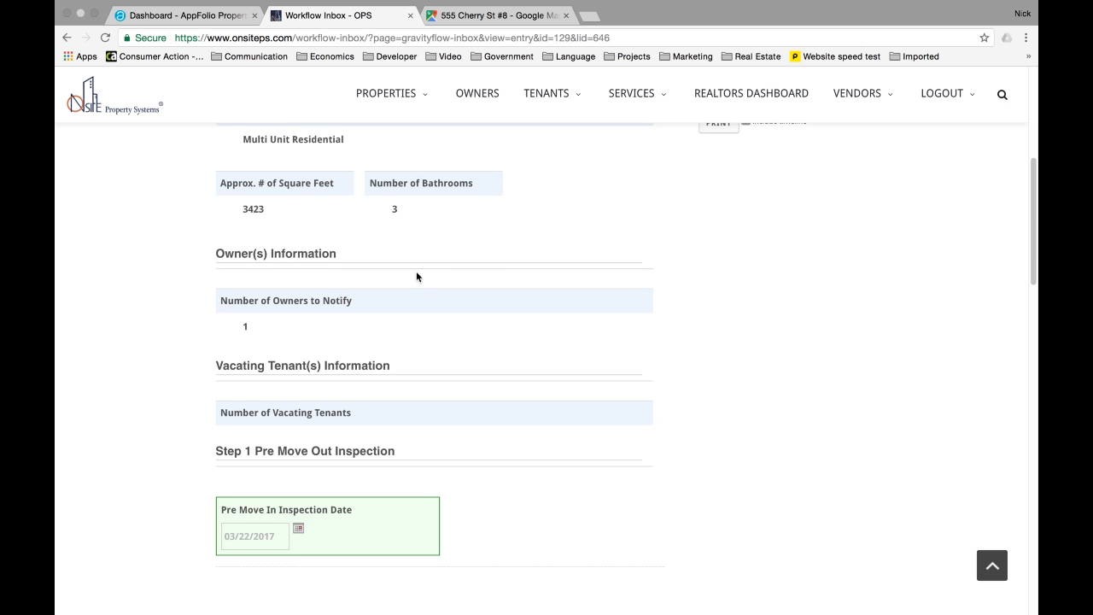
scroll(417, 281, "down", 1)
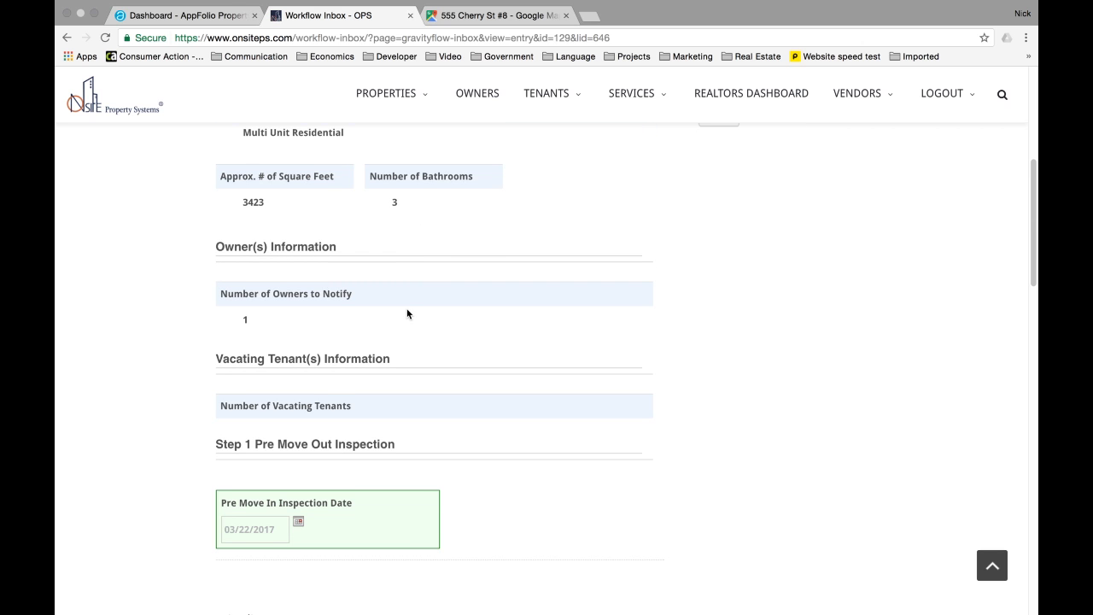
scroll(408, 313, "down", 3)
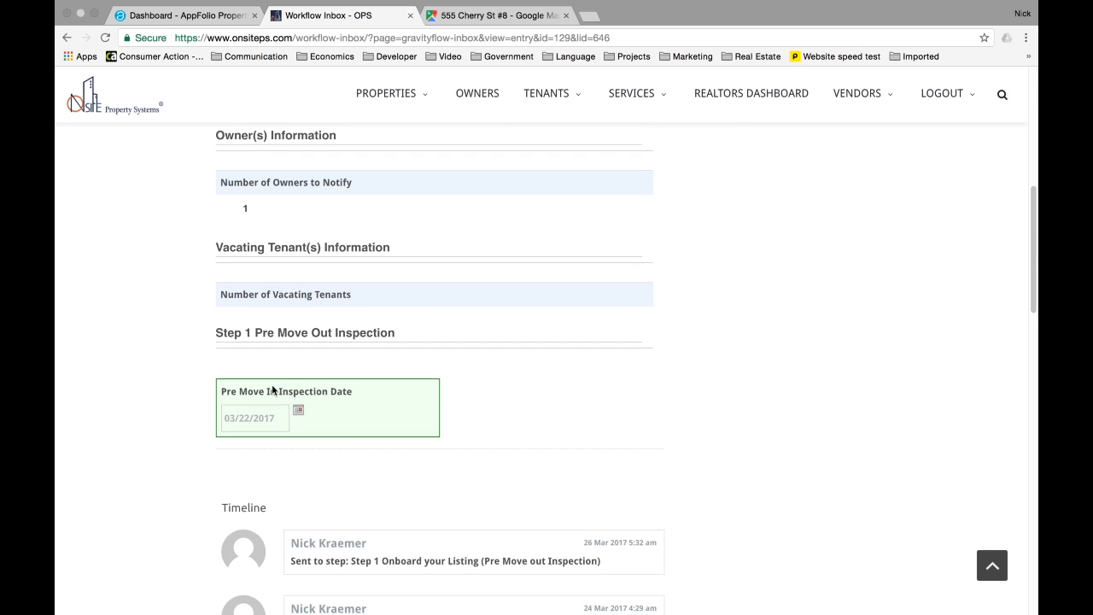
scroll(267, 407, "down", 2)
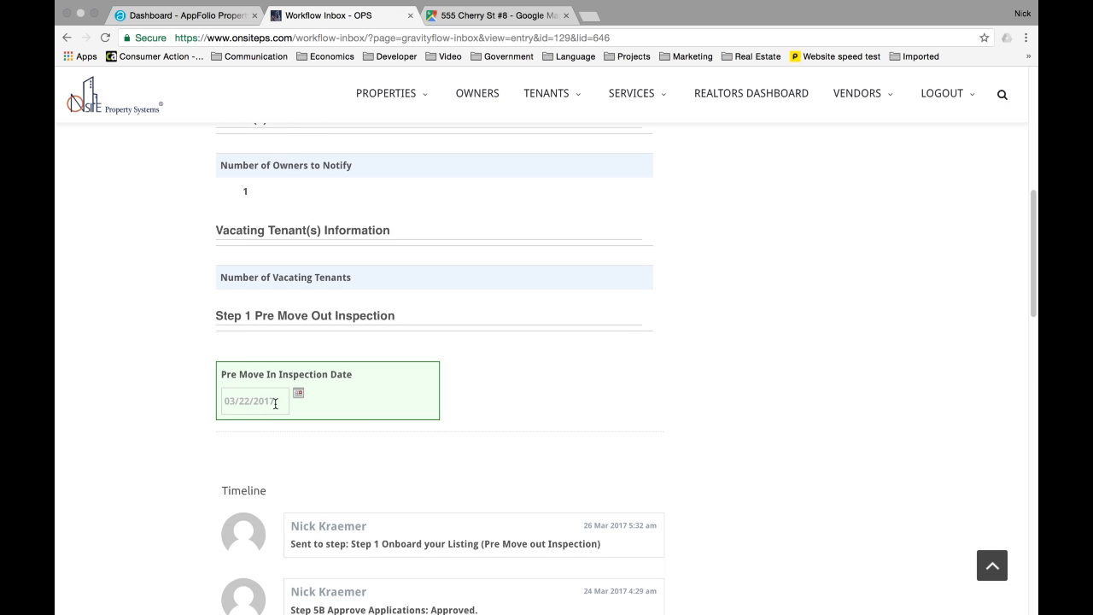
- Change the Pre Move In Inspection Date to 03/23/2017 in the March 2017 date picker
left_click(284, 404)
scroll(293, 392, "down", 2)
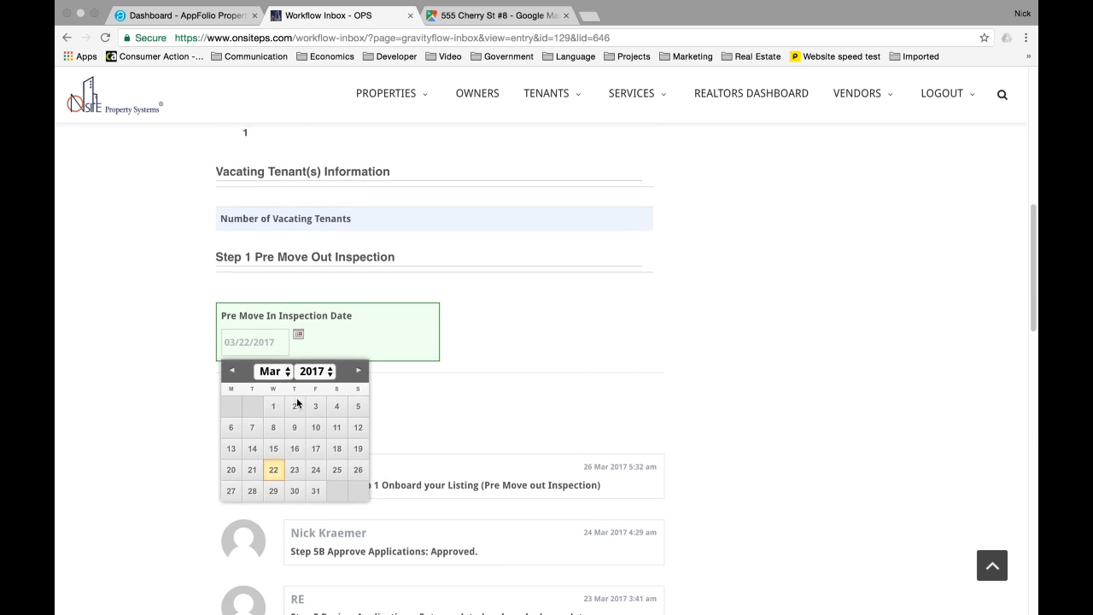
left_click(295, 466)
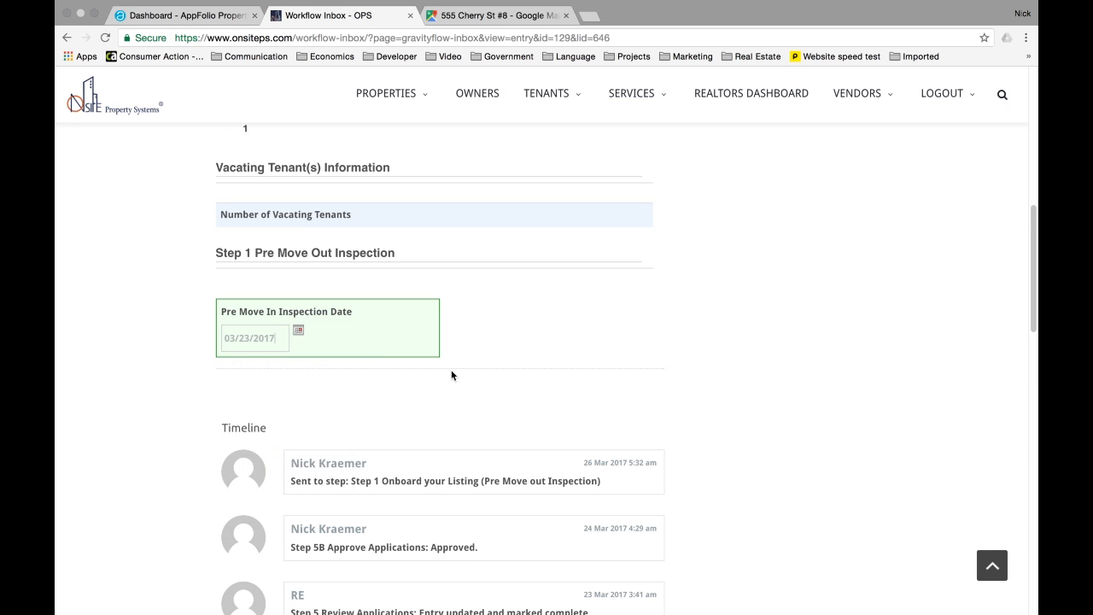
scroll(408, 436, "up", 10)
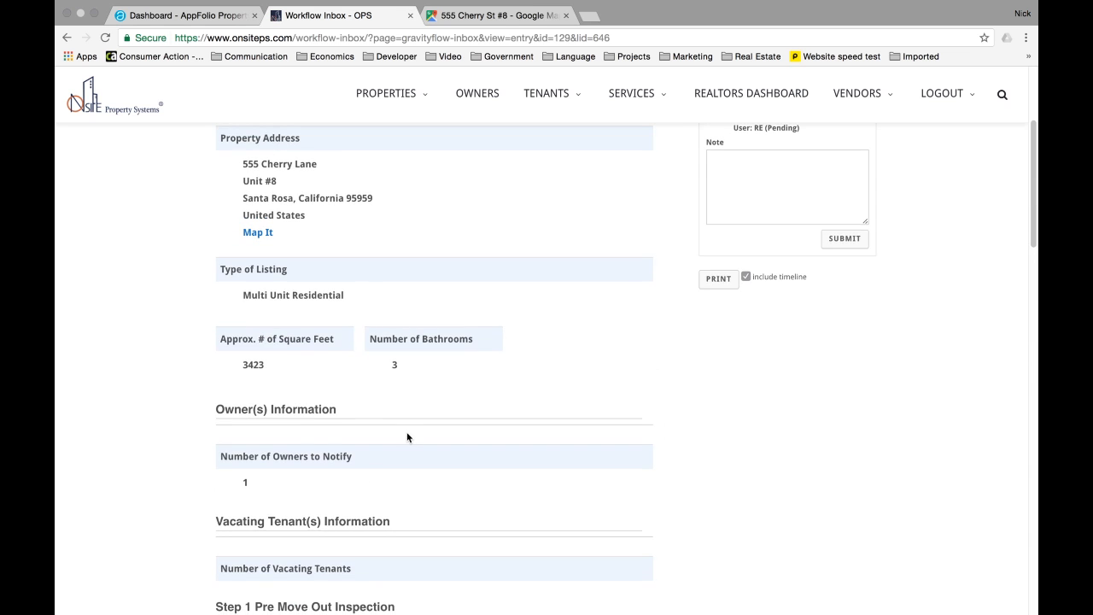
scroll(637, 317, "up", 3)
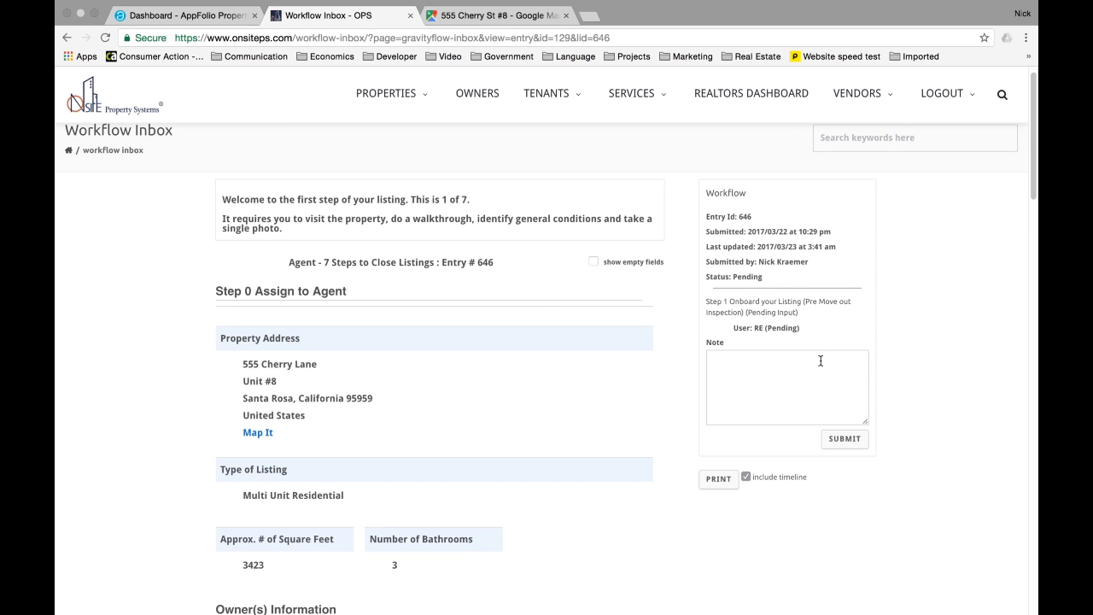
- Submit Step 1 for entry 646 and review the reloaded Step 2 page
left_click(844, 439)
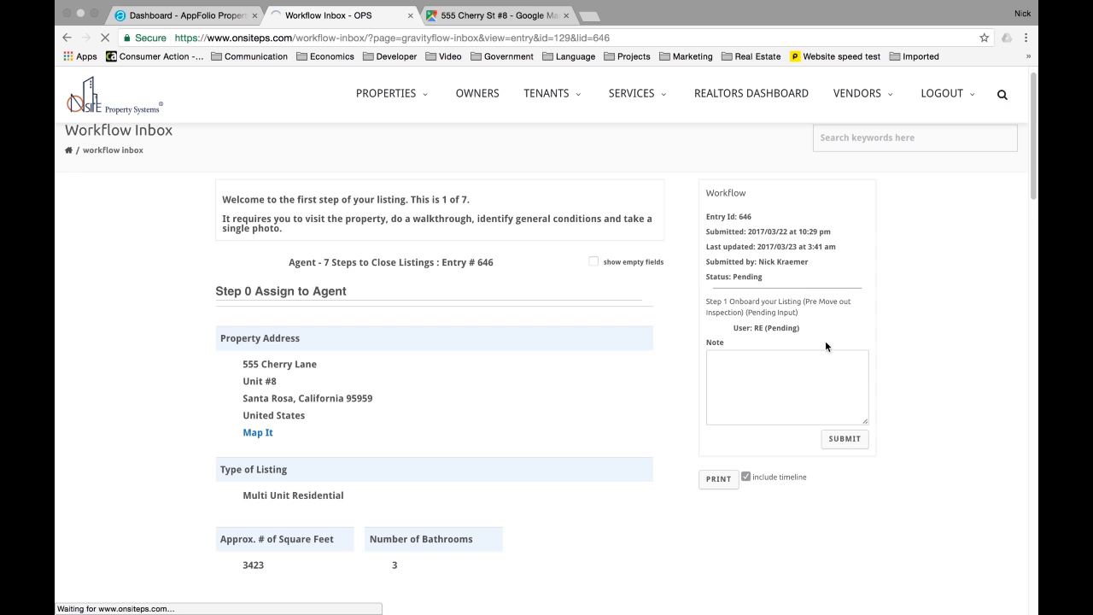
scroll(334, 228, "down", 1)
scroll(334, 229, "down", 6)
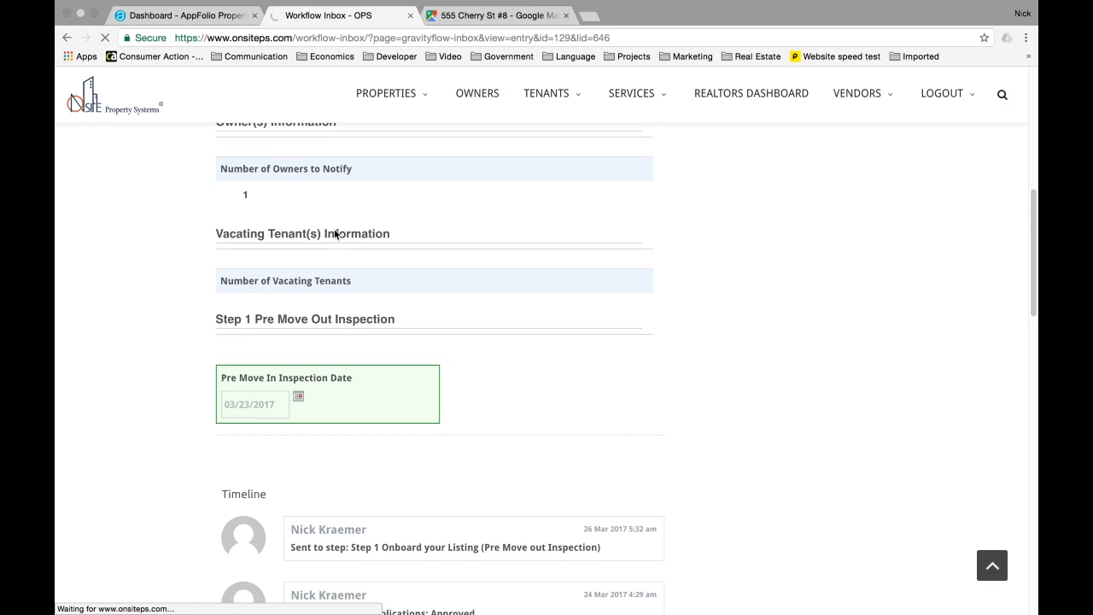
scroll(334, 229, "up", 4)
scroll(334, 229, "up", 3)
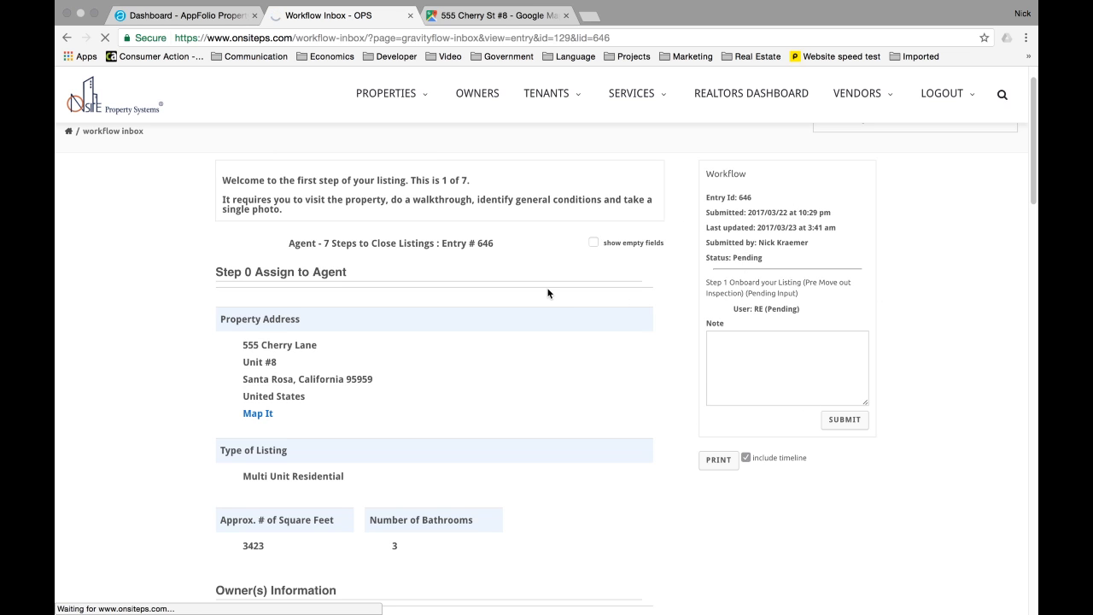
scroll(547, 293, "down", 1)
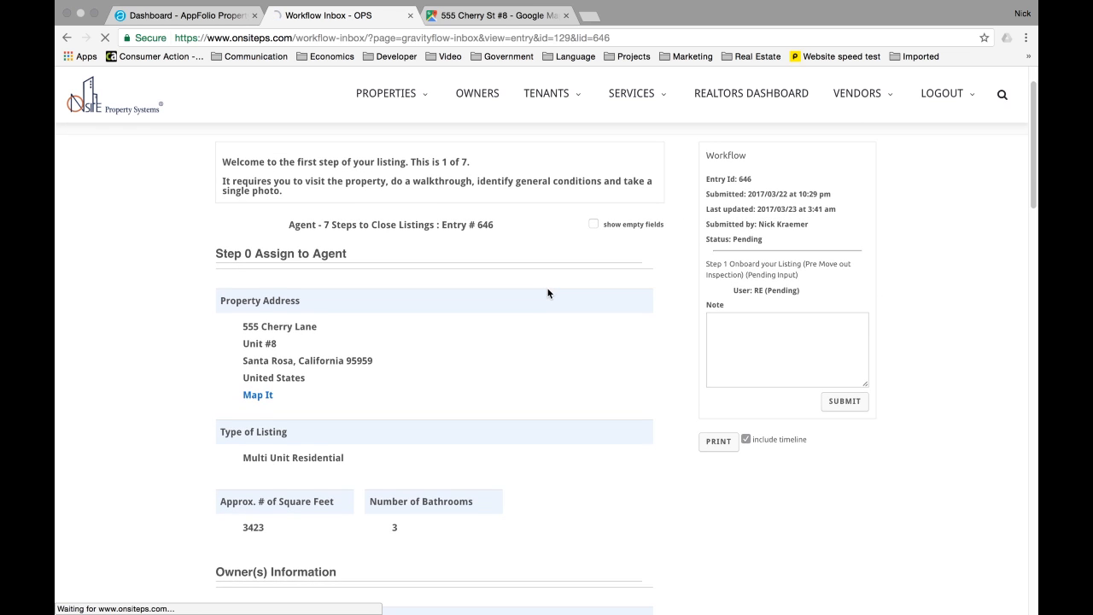
scroll(250, 337, "down", 5)
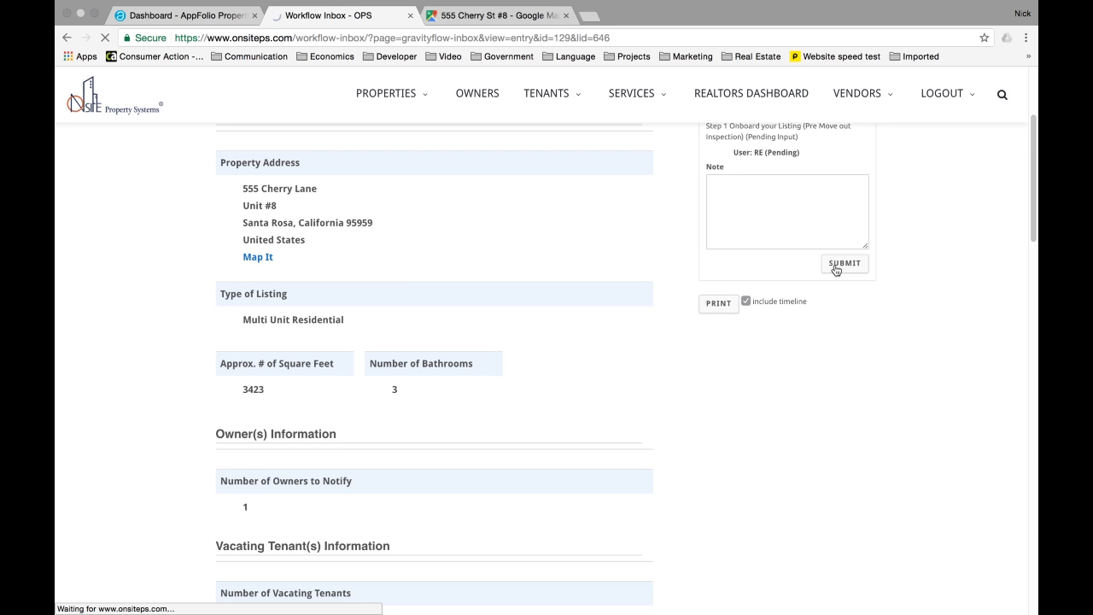
scroll(518, 295, "down", 10)
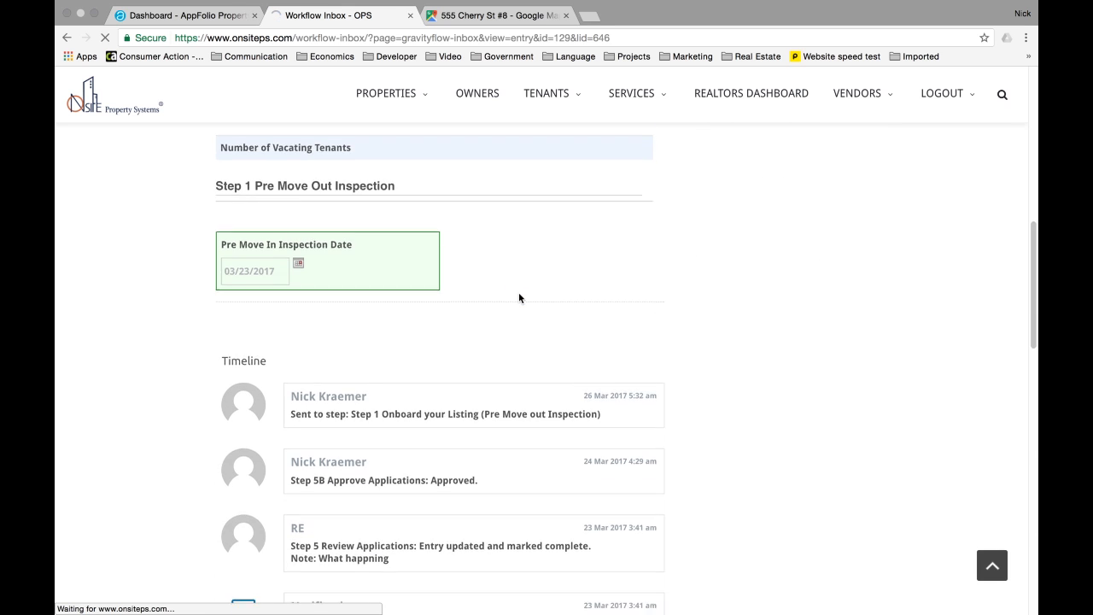
scroll(518, 297, "down", 4)
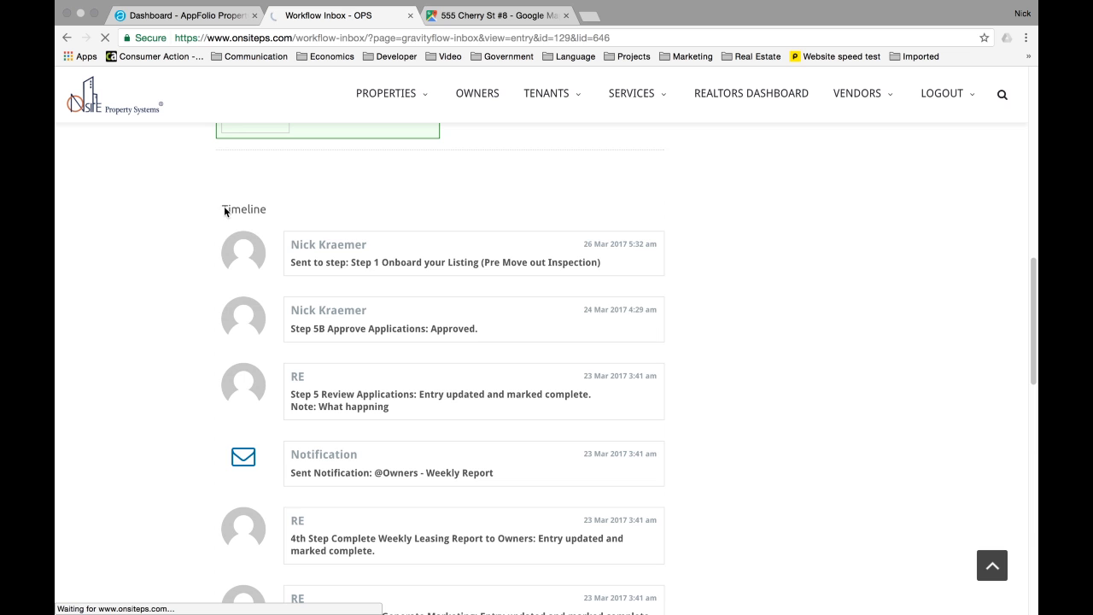
- Point out the latest Timeline entries through the Weekly Report notification
left_click_drag(221, 210, 220, 362)
scroll(464, 438, "down", 1)
left_click(218, 244)
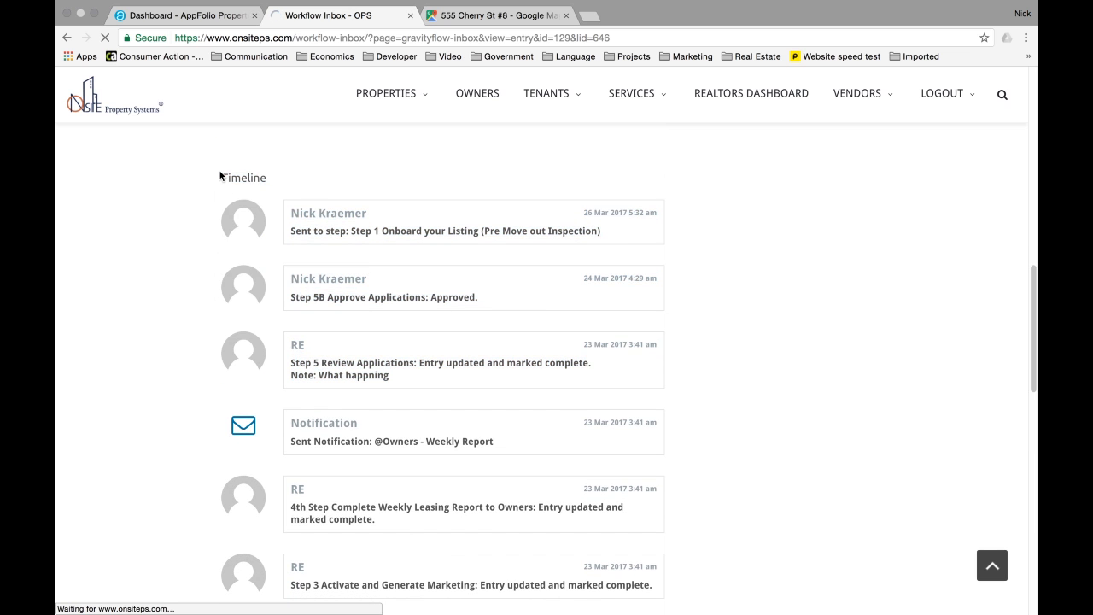
left_click_drag(219, 176, 383, 455)
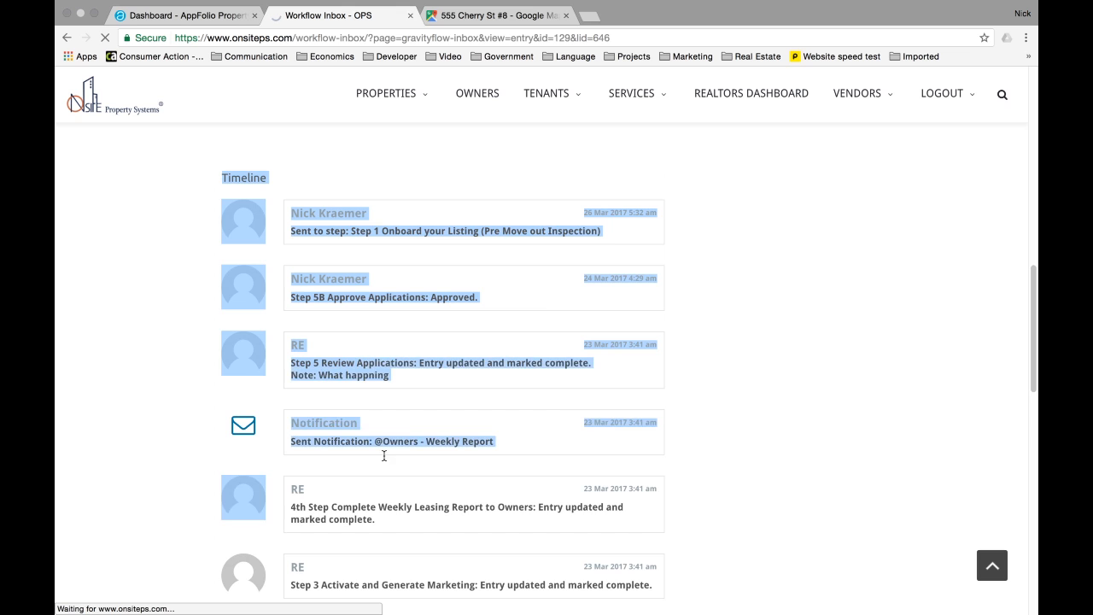
scroll(384, 457, "down", 10)
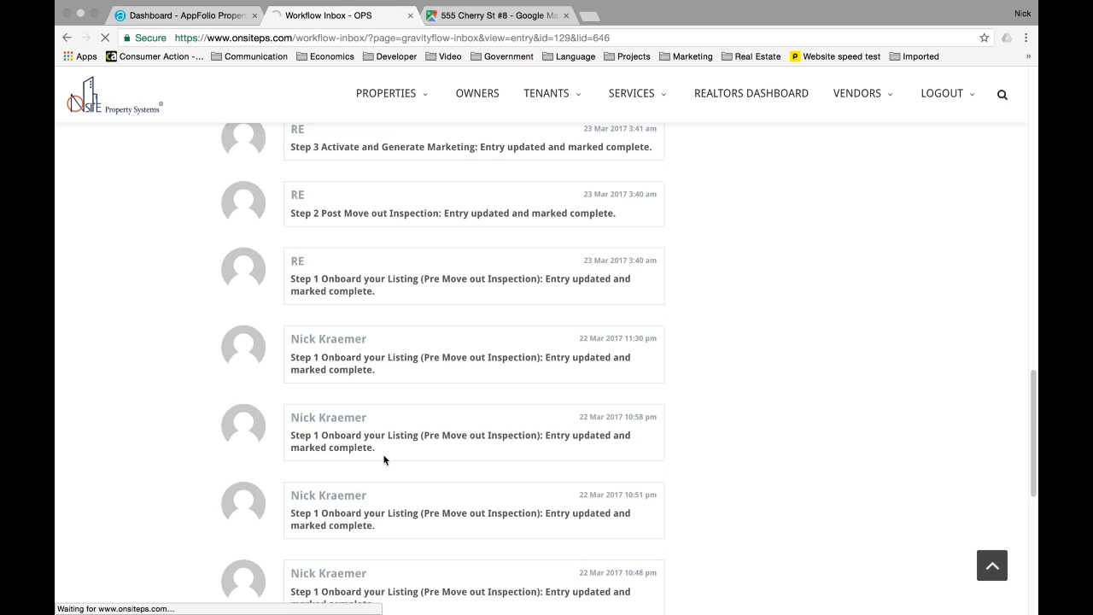
scroll(384, 459, "down", 3)
scroll(384, 459, "up", 5)
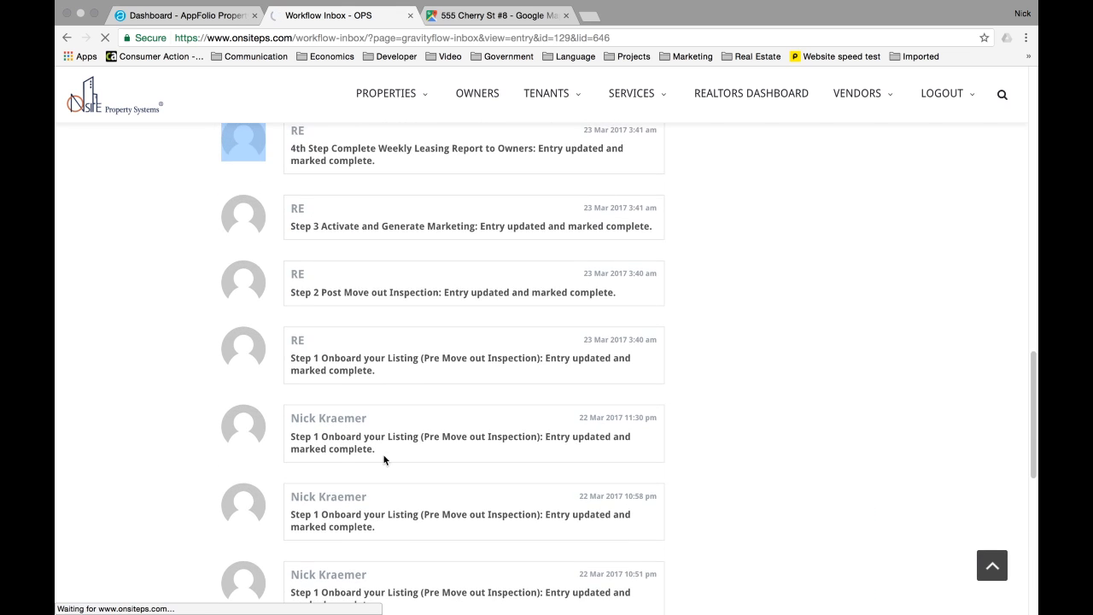
scroll(384, 459, "up", 8)
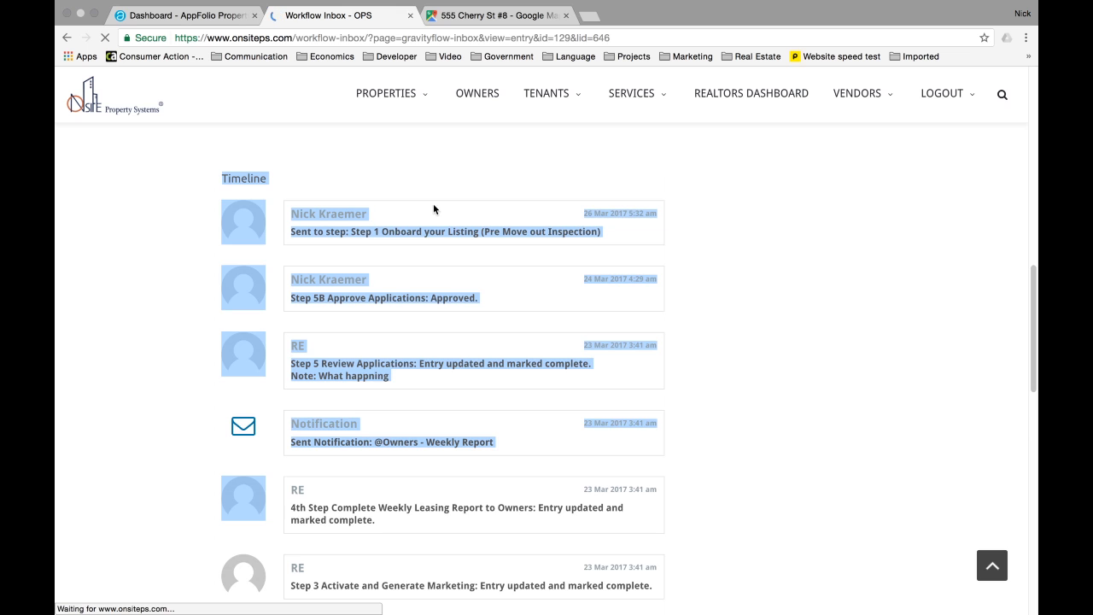
scroll(433, 209, "up", 6)
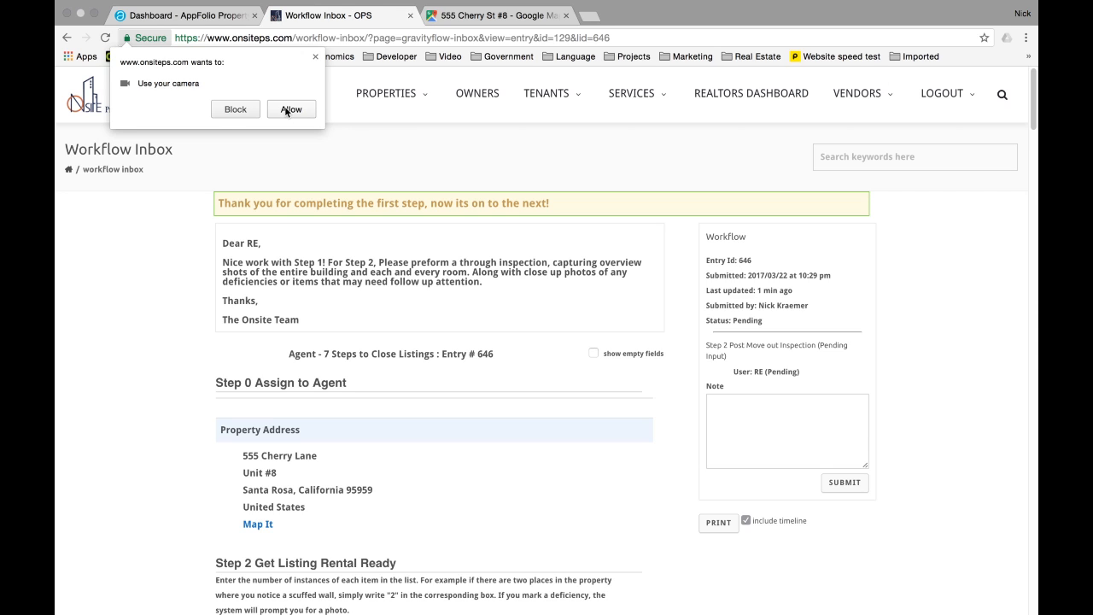
- Allow camera access and read the Step 2 inspection instructions letter
left_click(287, 109)
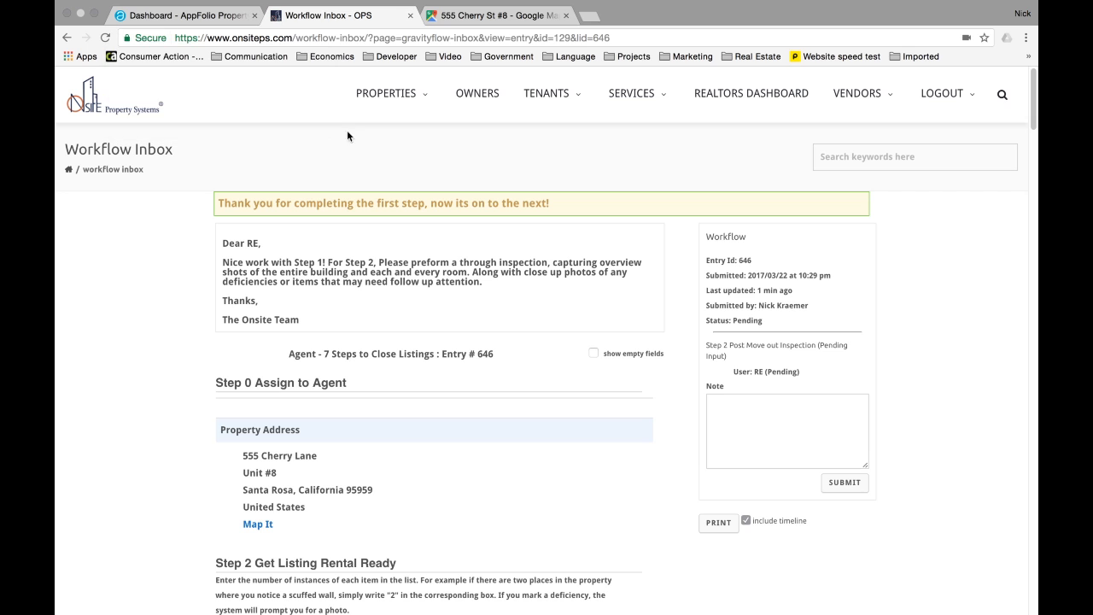
scroll(491, 196, "down", 2)
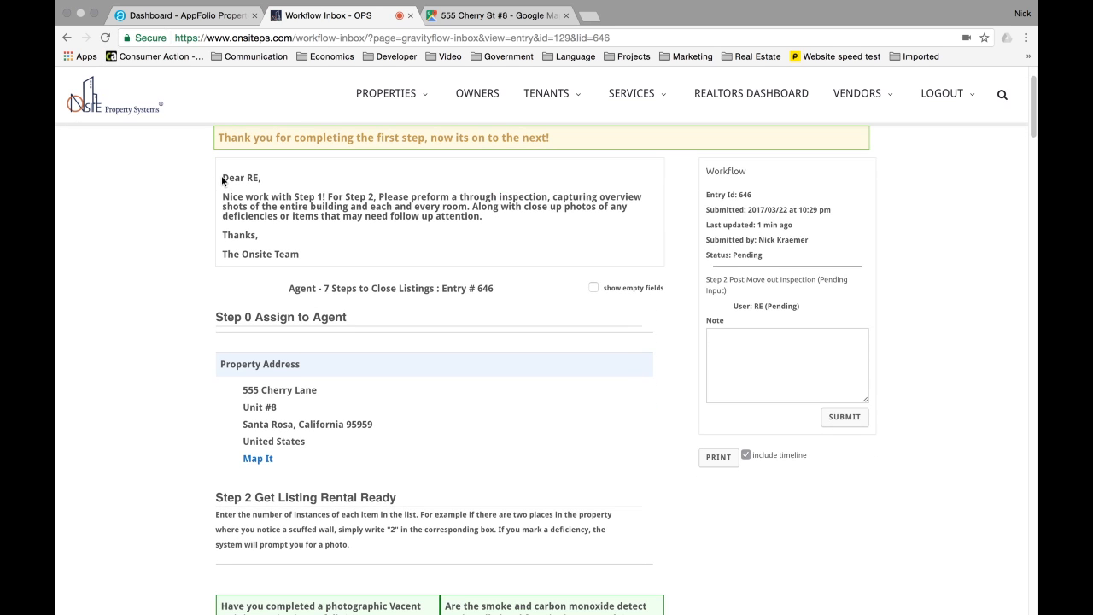
triple_click(236, 184)
left_click(247, 190)
left_click_drag(222, 177, 464, 205)
left_click(252, 177)
mouse_move(467, 207)
left_mouse_down()
mouse_move(603, 210)
mouse_move(330, 215)
mouse_move(483, 218)
left_mouse_up()
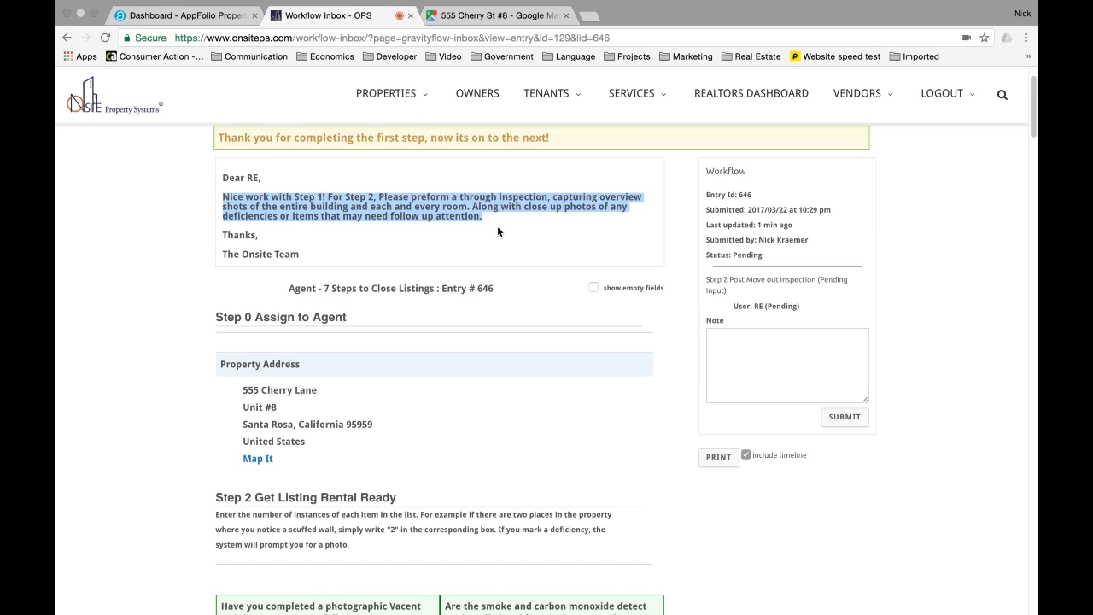
scroll(497, 226, "down", 3)
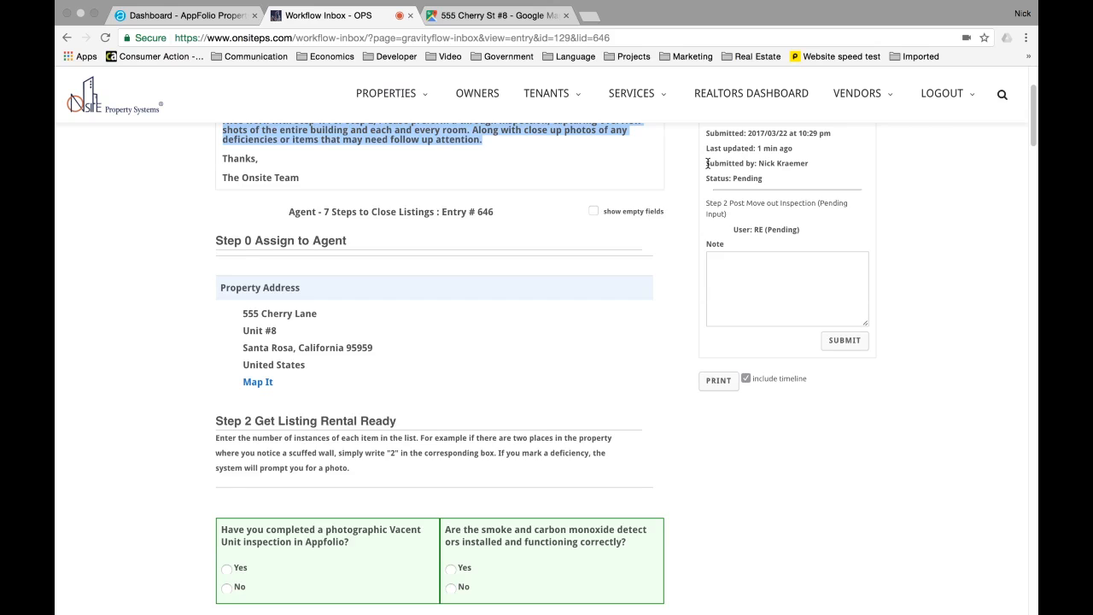
scroll(696, 169, "up", 2)
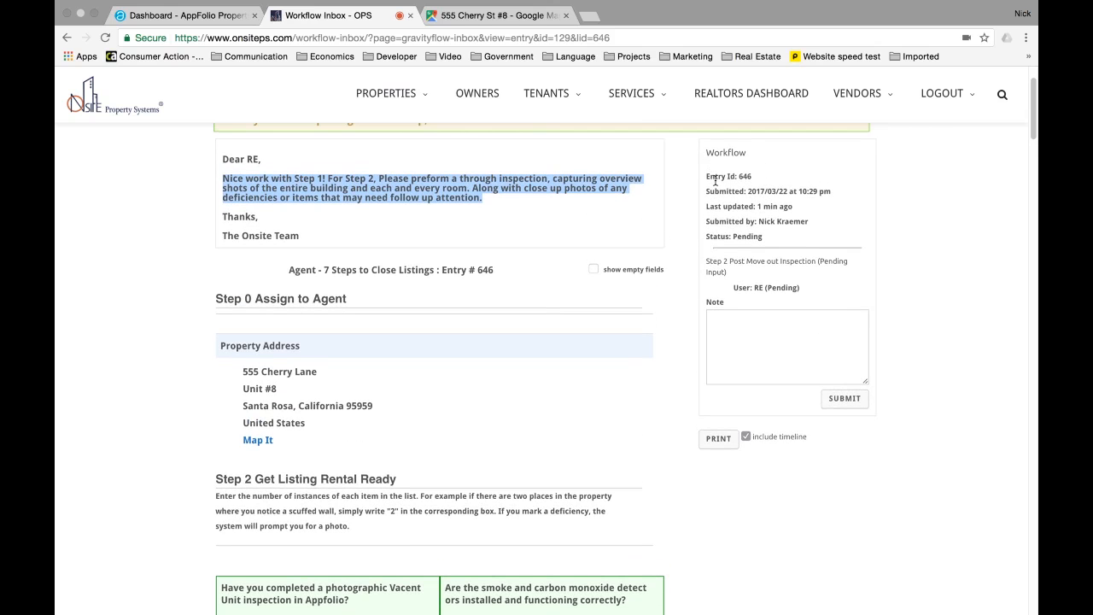
left_click_drag(706, 177, 827, 194)
left_click_drag(707, 206, 801, 207)
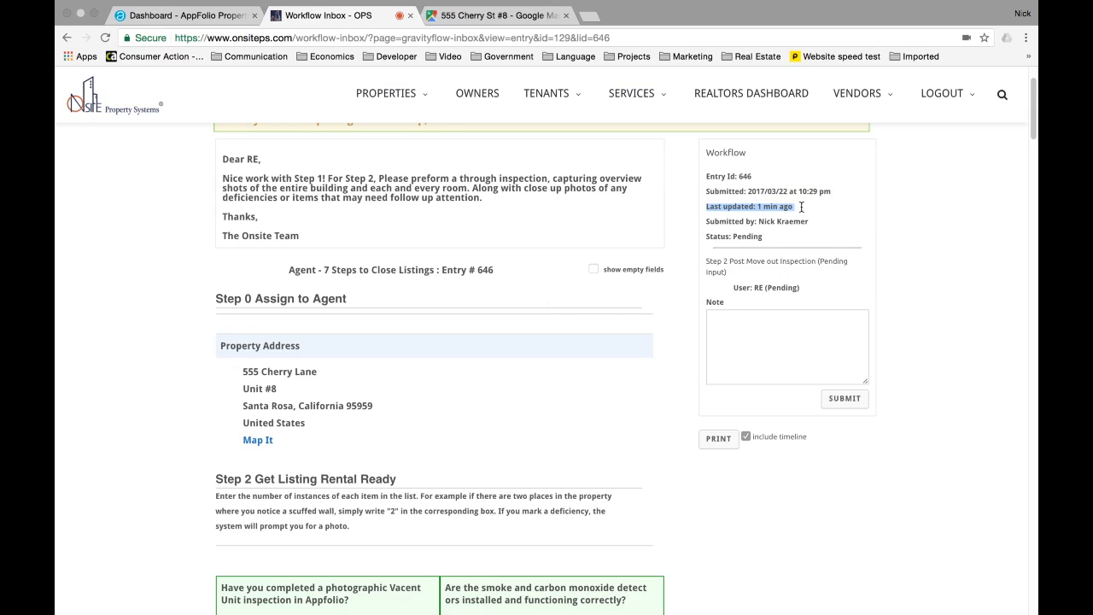
left_click(707, 222)
left_click_drag(707, 222, 803, 229)
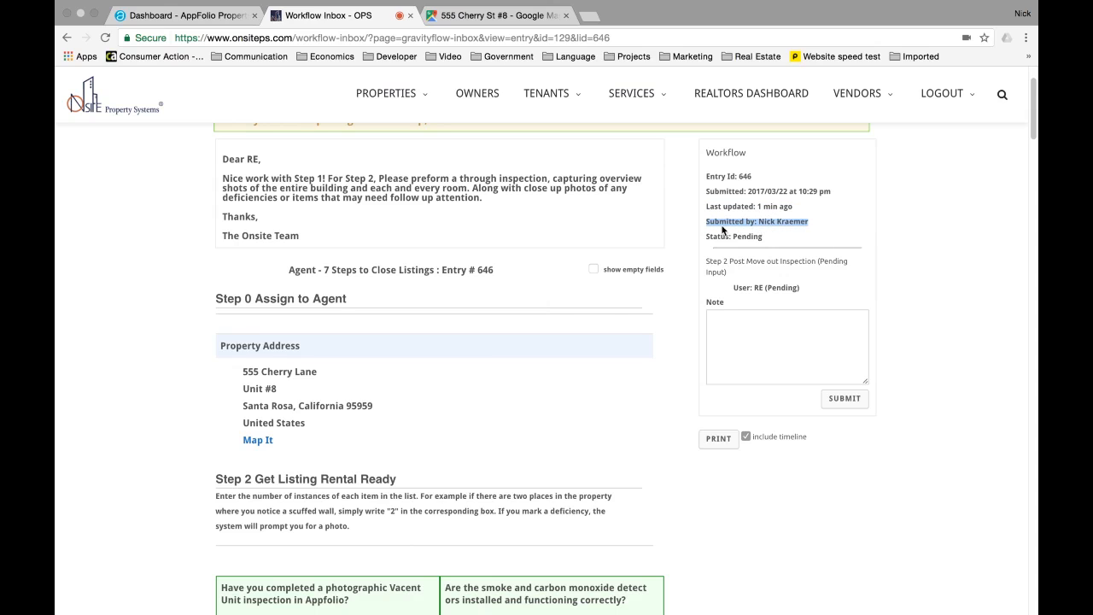
left_click(704, 233)
left_click_drag(705, 231, 763, 234)
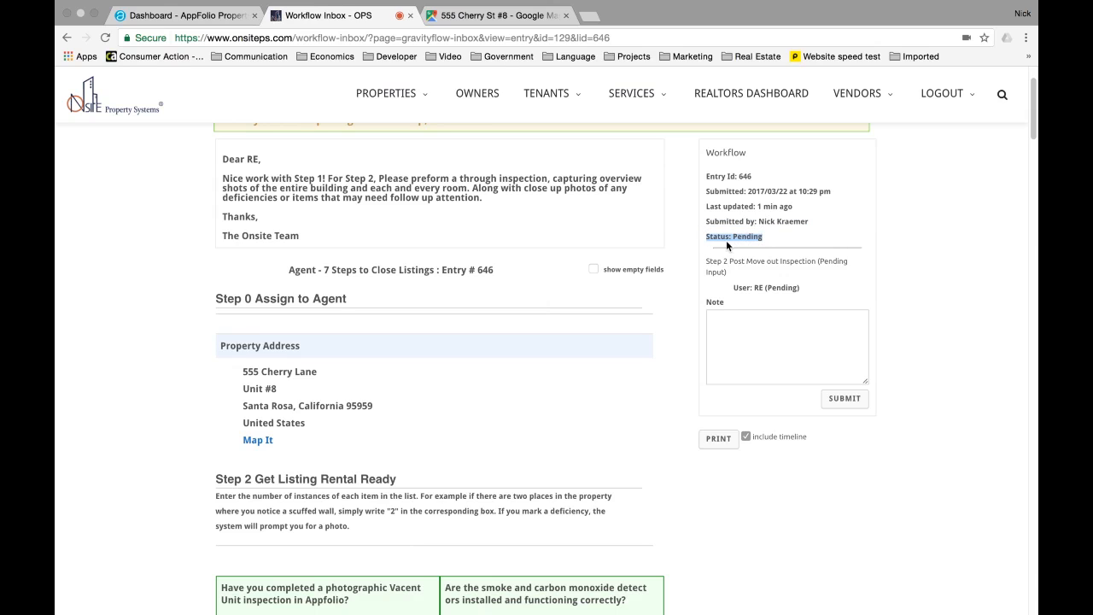
left_click_drag(706, 261, 809, 287)
left_click(759, 288)
double_click(782, 287)
left_click(725, 324)
scroll(455, 246, "down", 2)
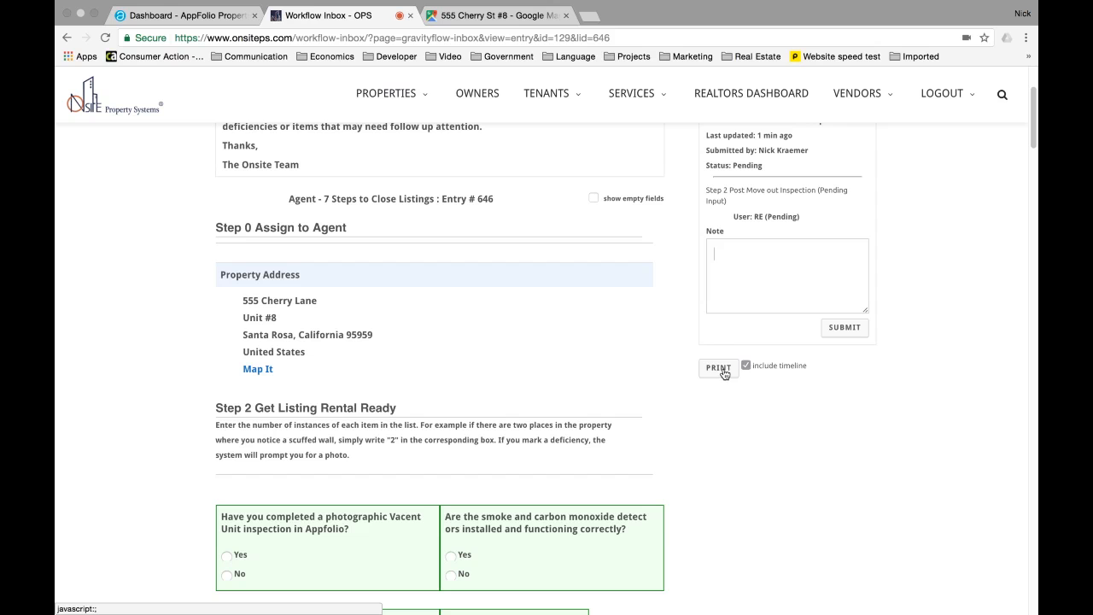
scroll(501, 410, "down", 6)
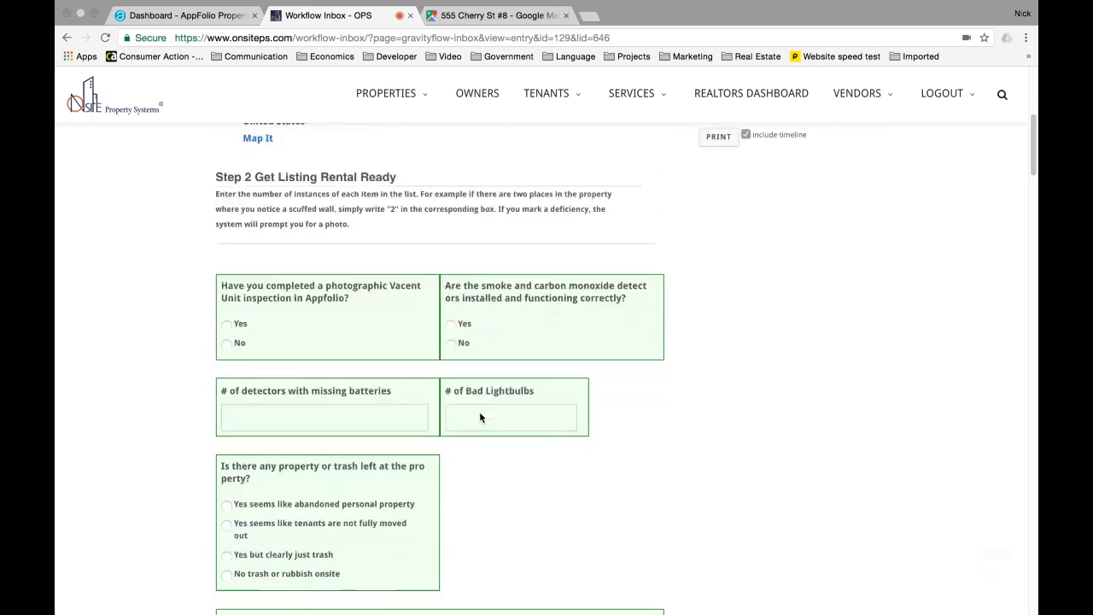
scroll(480, 416, "down", 20)
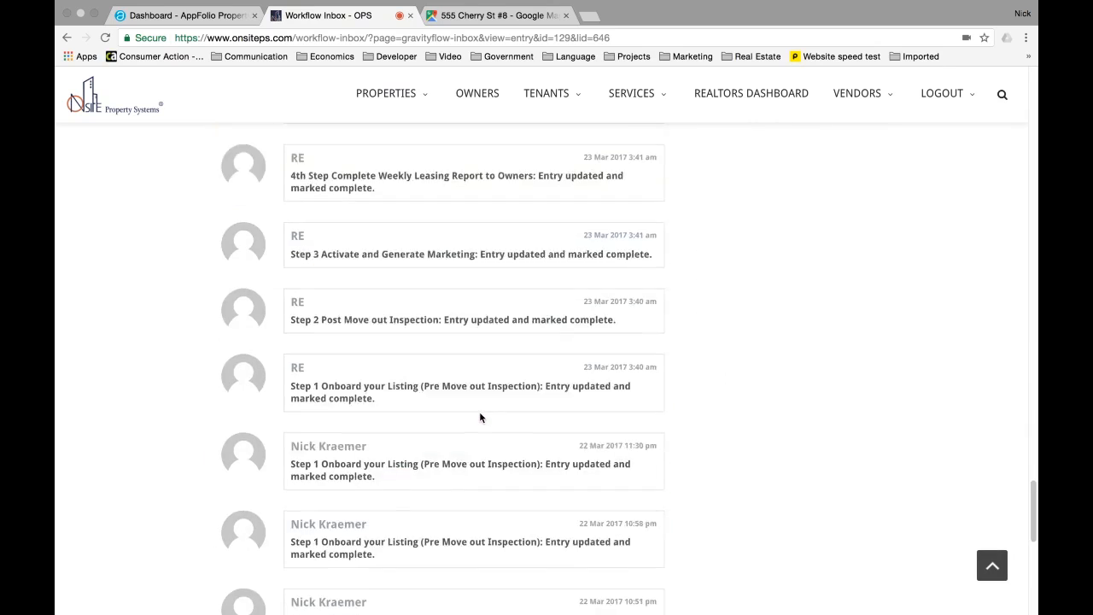
scroll(480, 417, "up", 8)
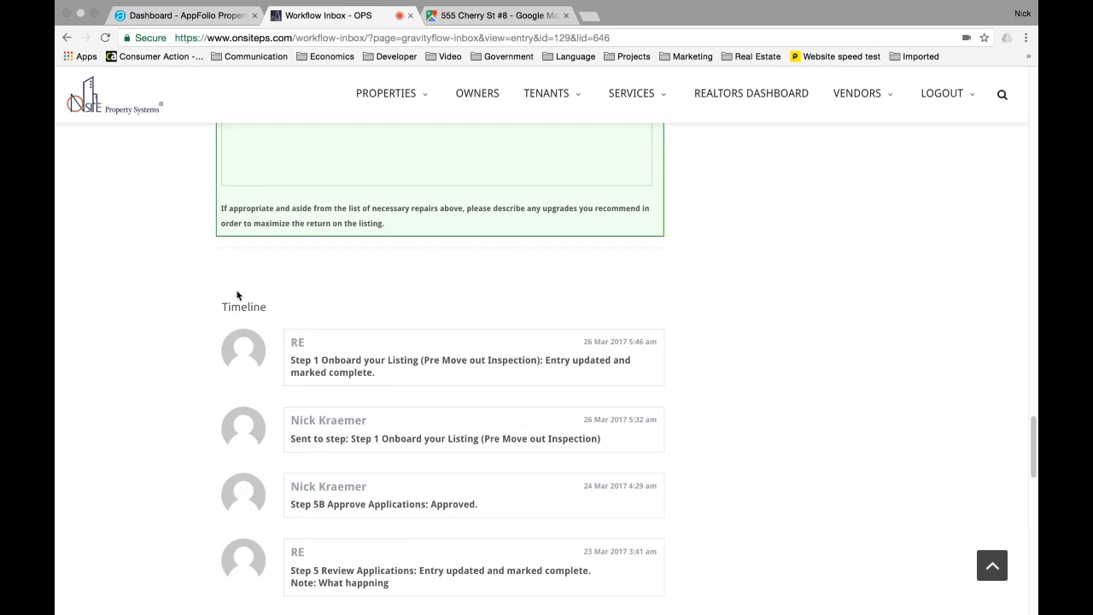
scroll(518, 372, "up", 4)
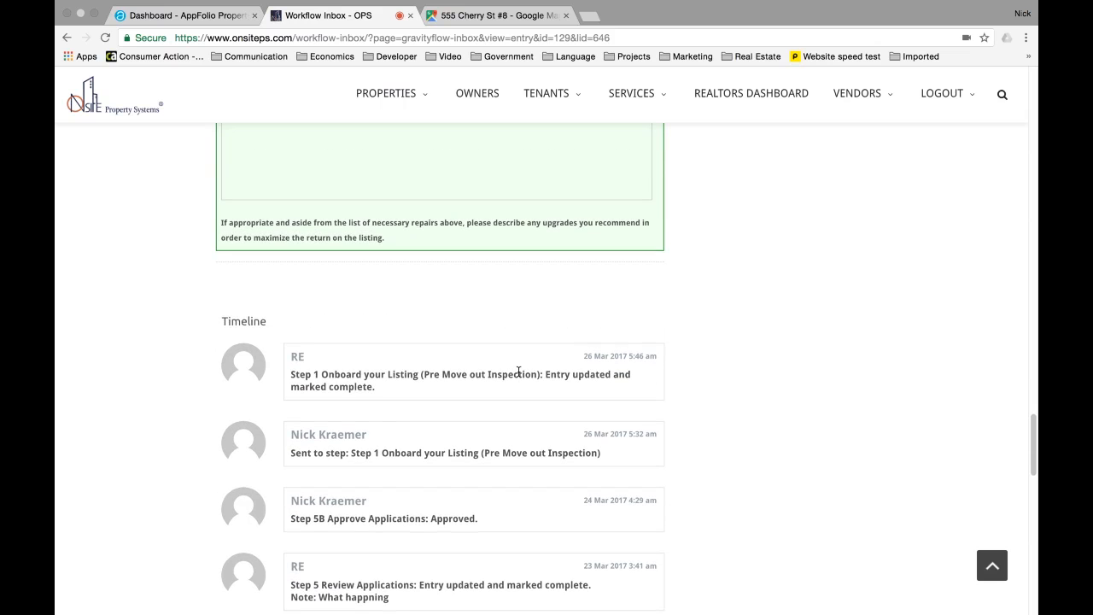
scroll(518, 371, "up", 20)
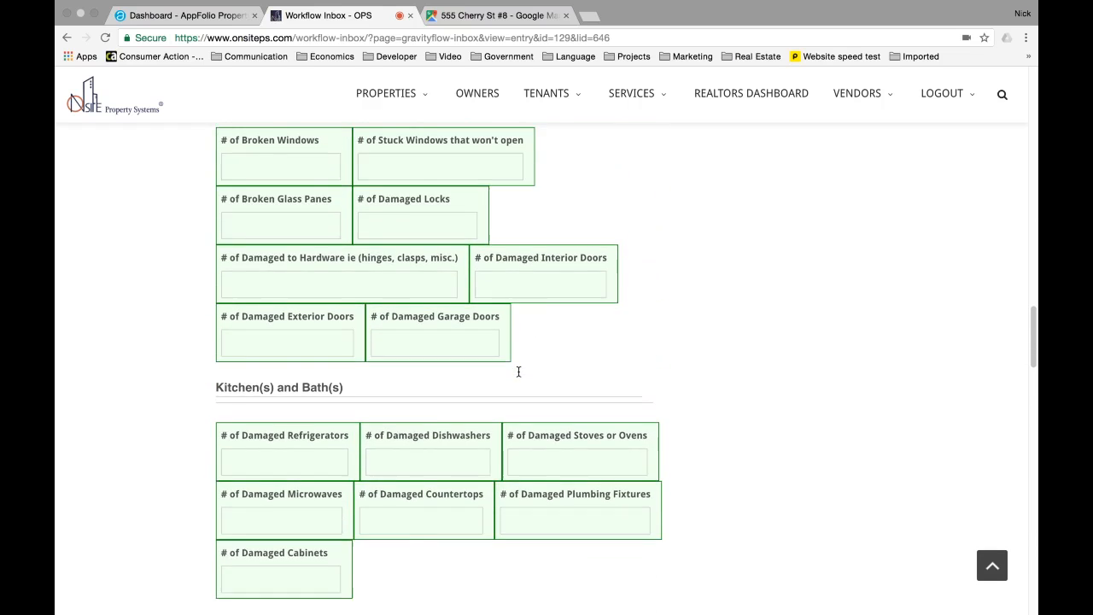
scroll(519, 376, "up", 15)
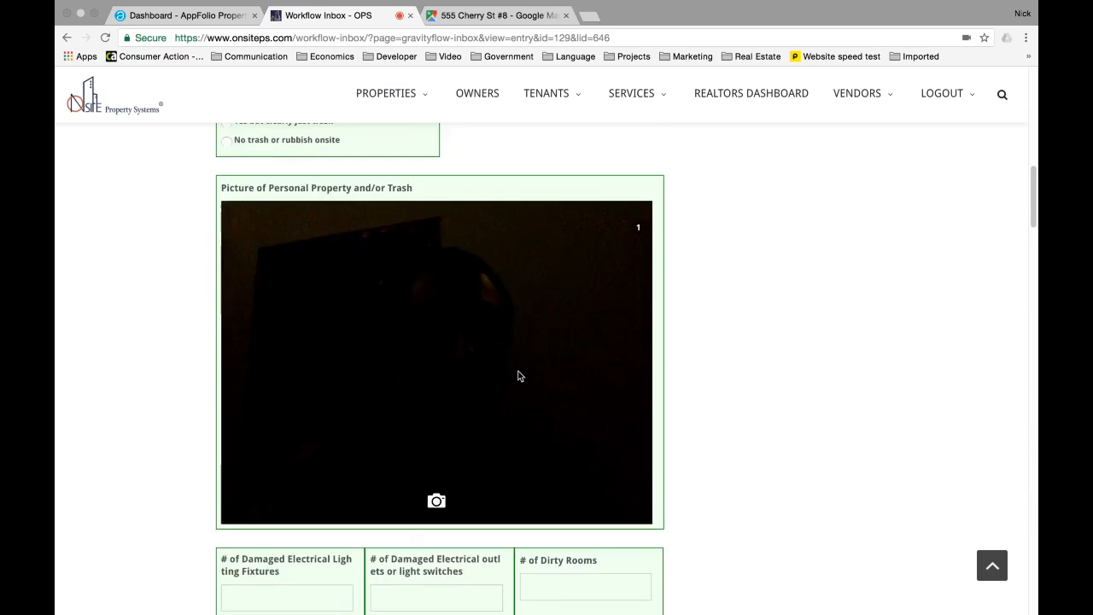
scroll(517, 376, "up", 6)
scroll(517, 375, "down", 2)
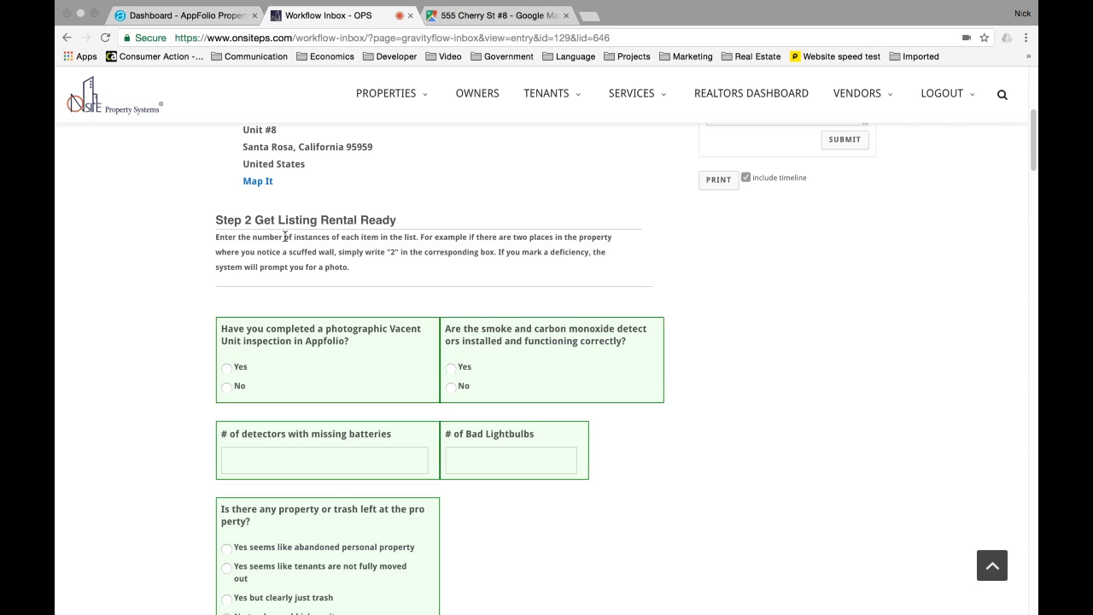
- Answer No to the photographic vacant-unit inspection and Yes to working smoke and CO detectors
left_click_drag(288, 222, 391, 222)
scroll(349, 287, "down", 2)
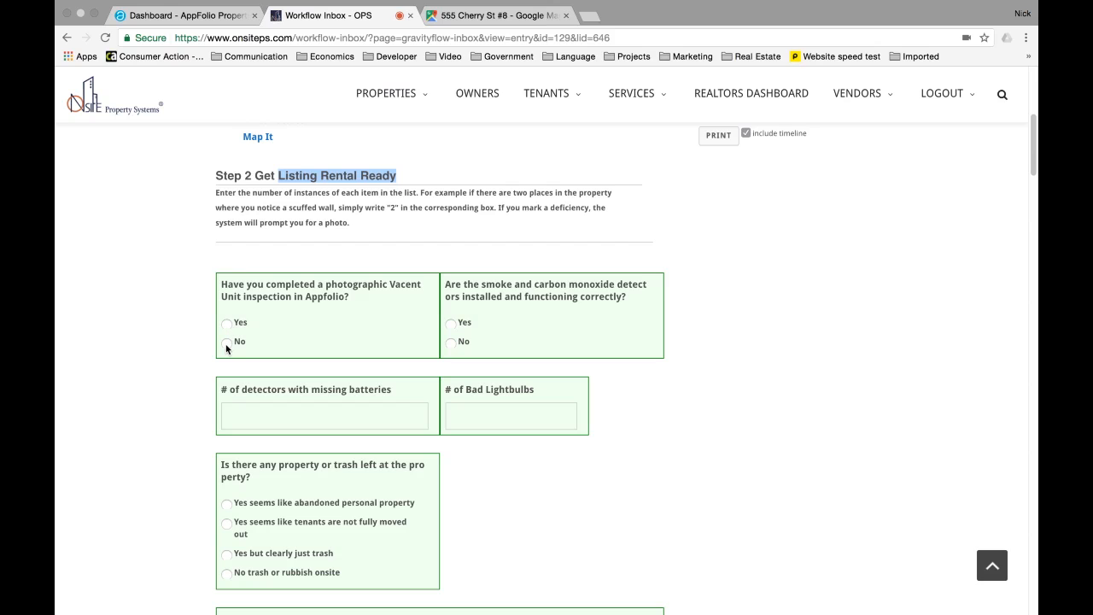
left_click(226, 345)
scroll(459, 314, "down", 1)
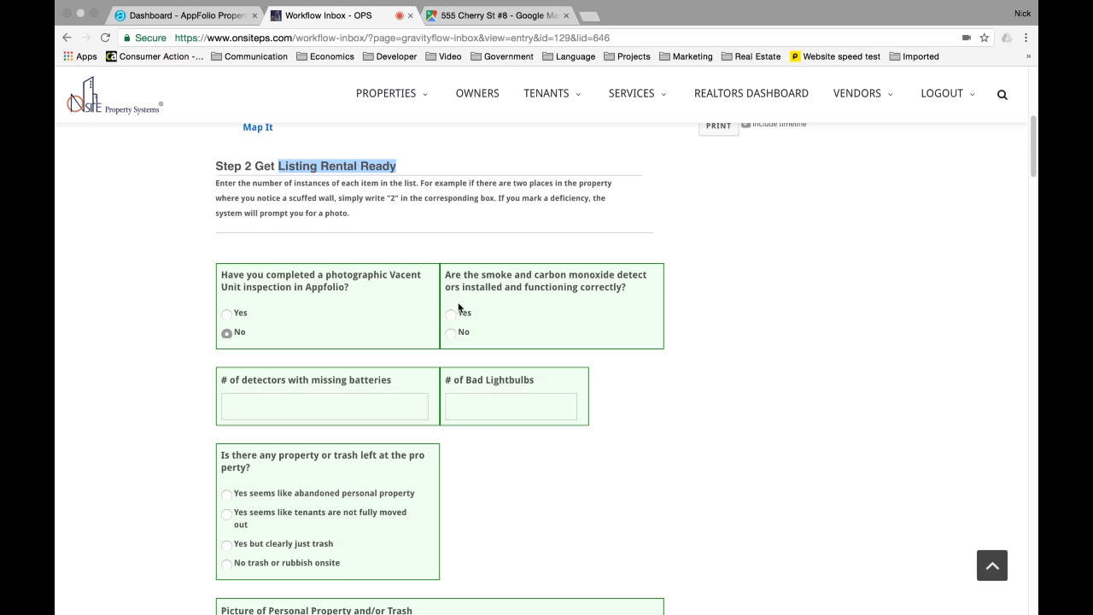
left_click(451, 316)
left_click_drag(445, 275, 616, 290)
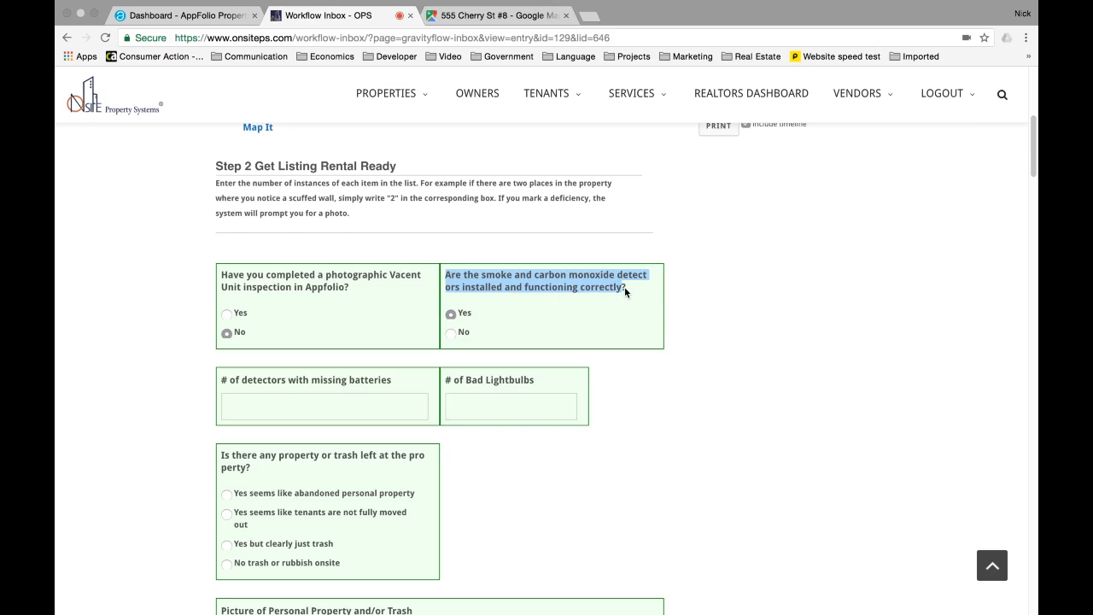
left_click_drag(626, 293, 445, 277)
- Enter 1 detector with missing batteries and 4 bad lightbulbs
scroll(450, 277, "down", 1)
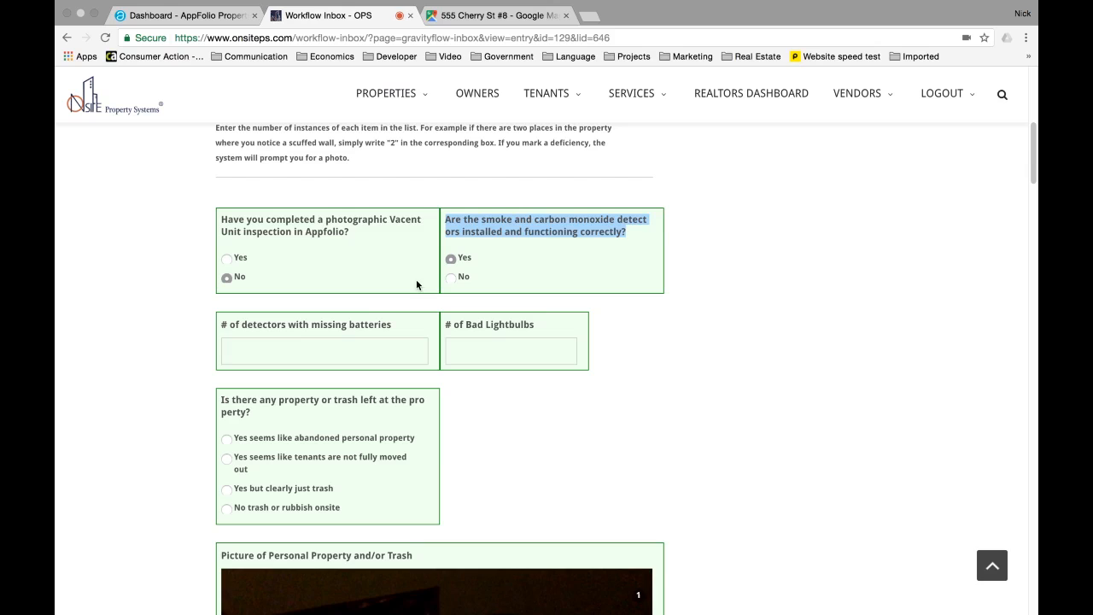
left_click(282, 352)
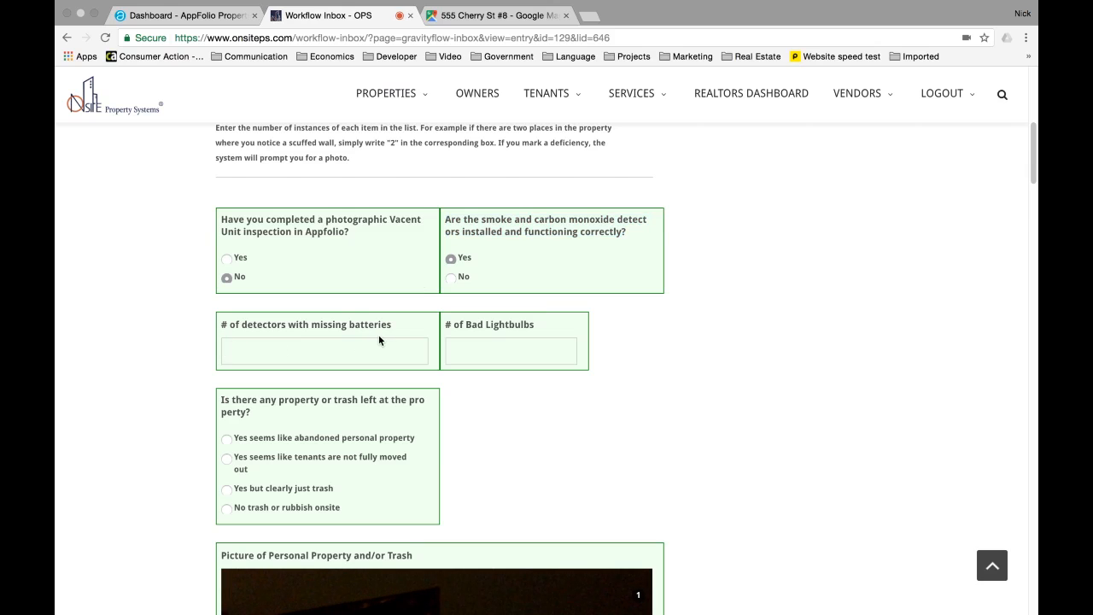
type("1")
left_click(514, 353)
type("4")
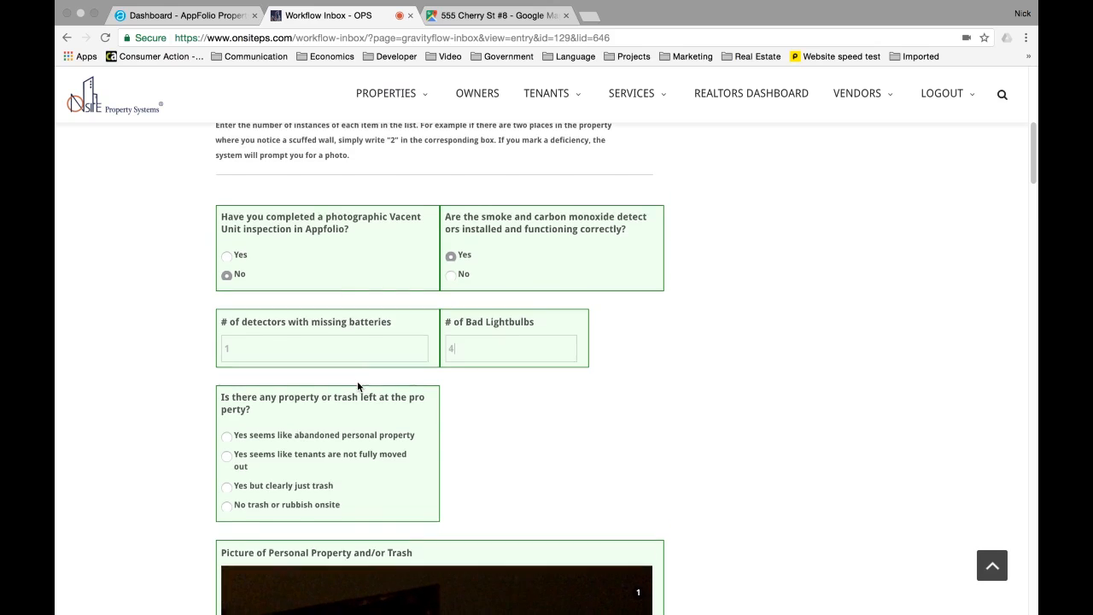
- Answer the leftover items question with 'Yes but clearly just trash'
scroll(361, 383, "down", 1)
scroll(312, 381, "down", 1)
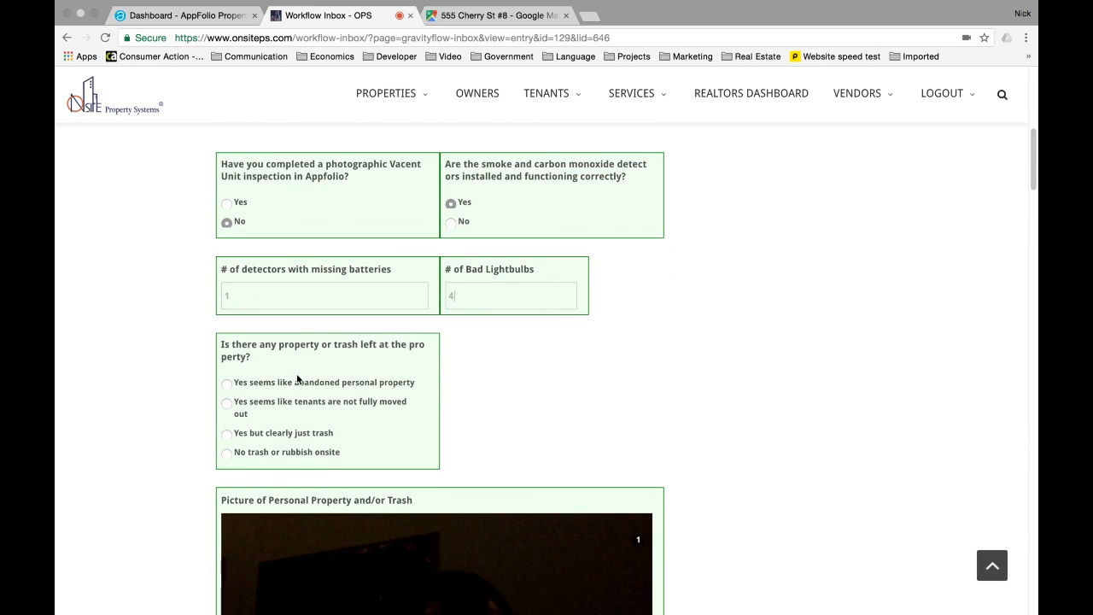
scroll(246, 362, "down", 1)
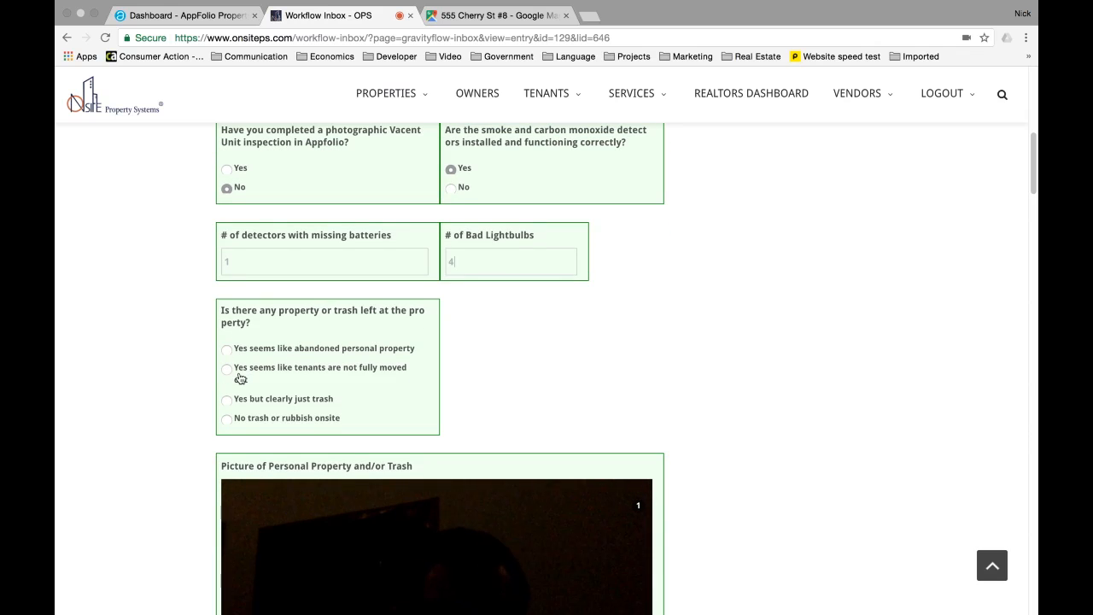
scroll(242, 365, "down", 1)
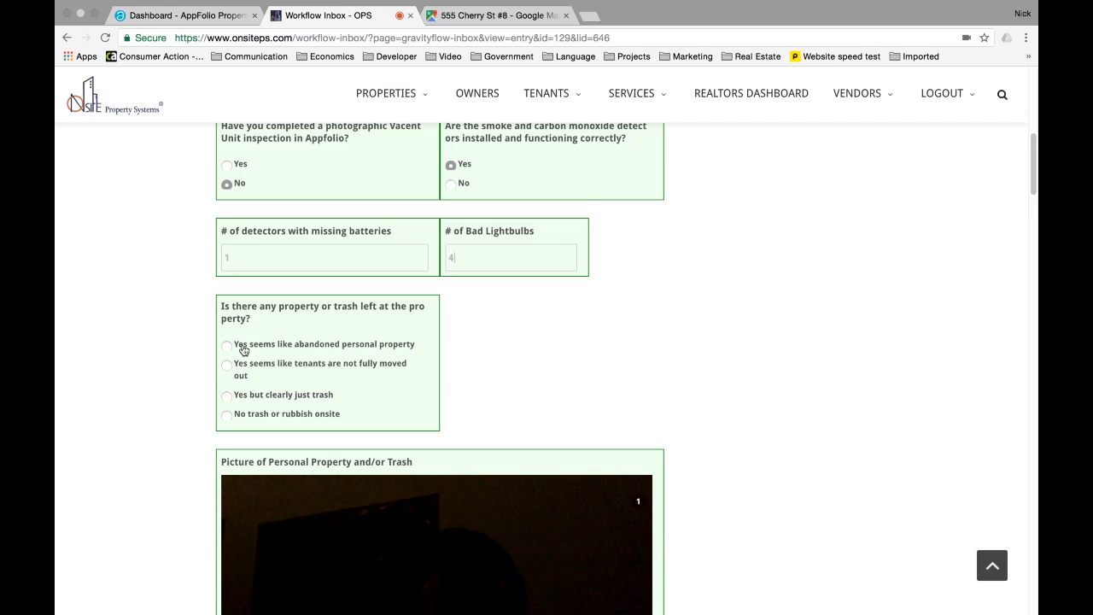
left_click(246, 395)
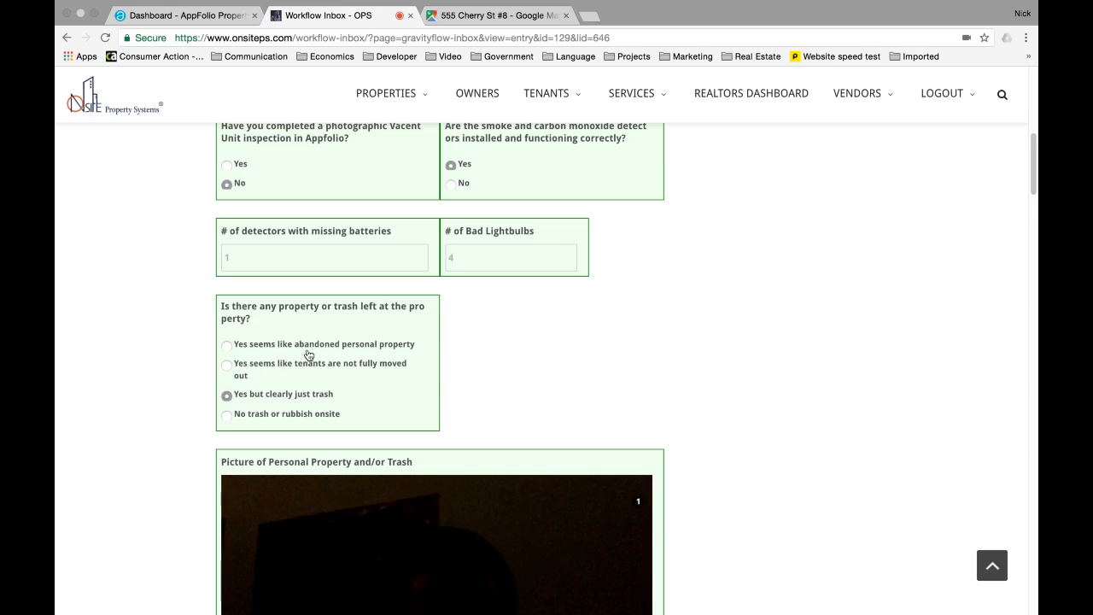
scroll(367, 367, "down", 2)
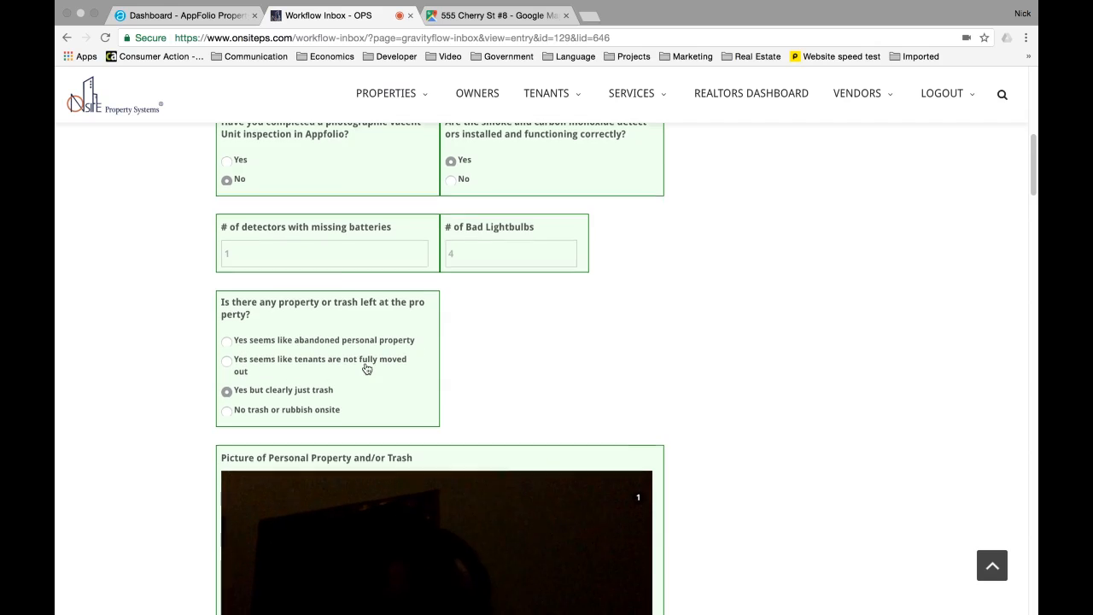
scroll(319, 340, "down", 1)
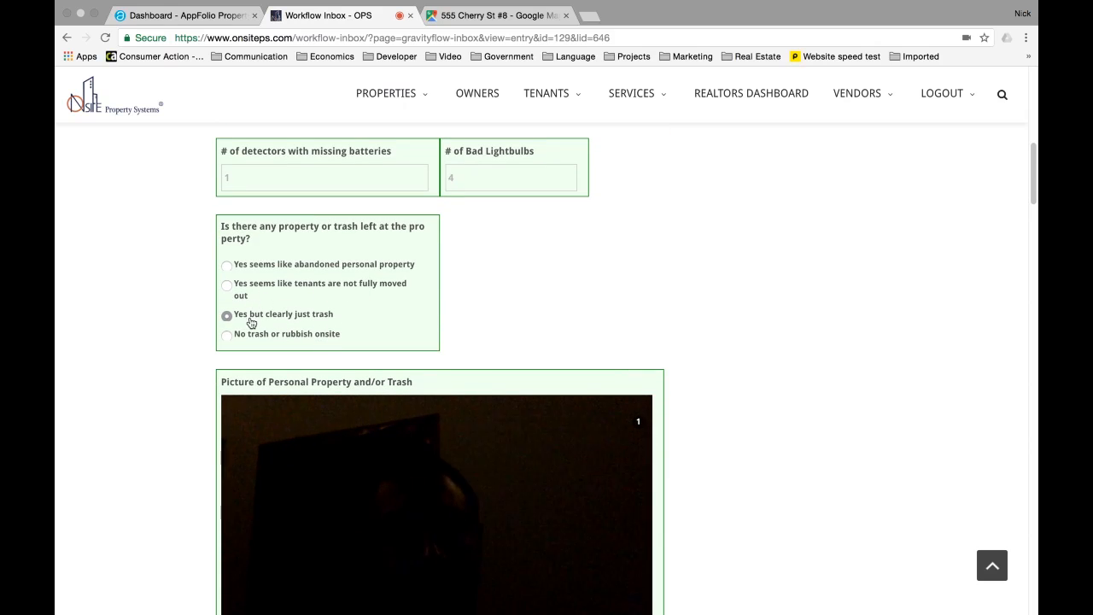
scroll(361, 314, "down", 4)
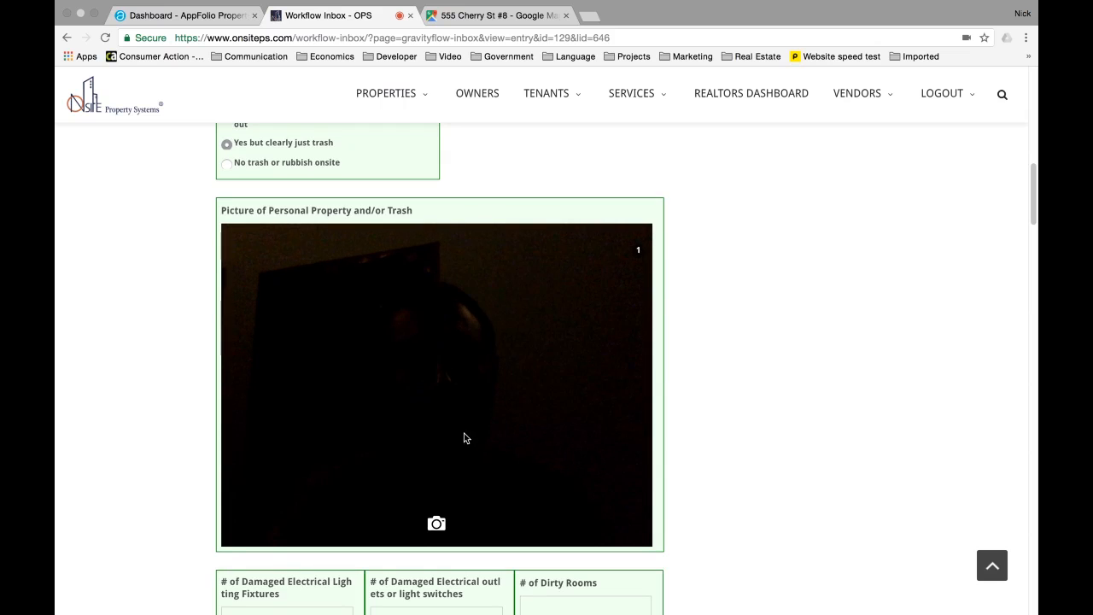
- Capture a photo of the leftover trash
left_click(437, 523)
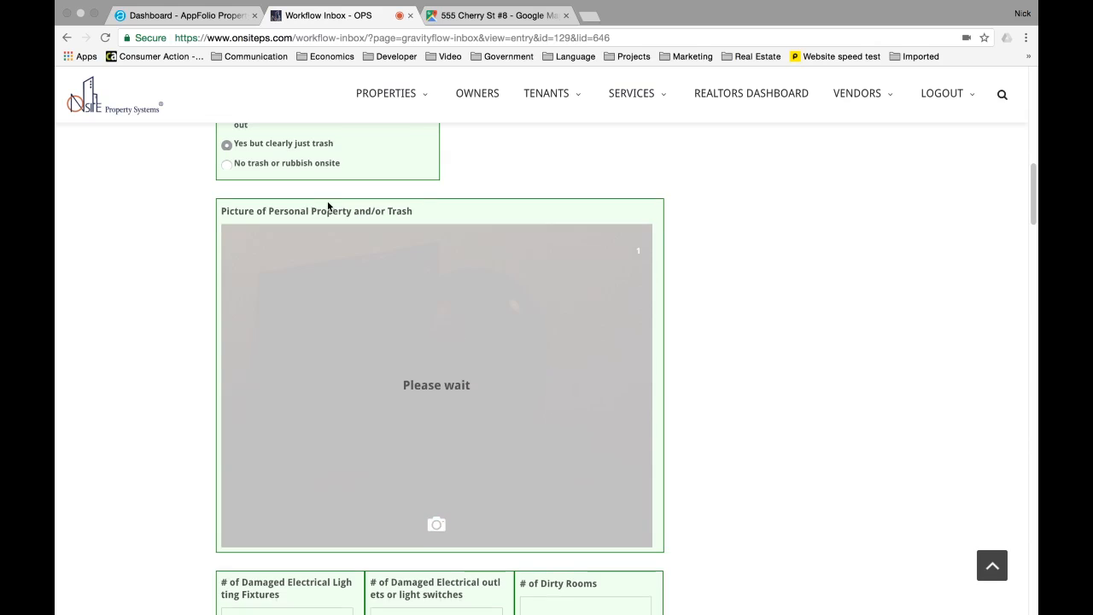
scroll(330, 210, "up", 1)
scroll(344, 208, "up", 1)
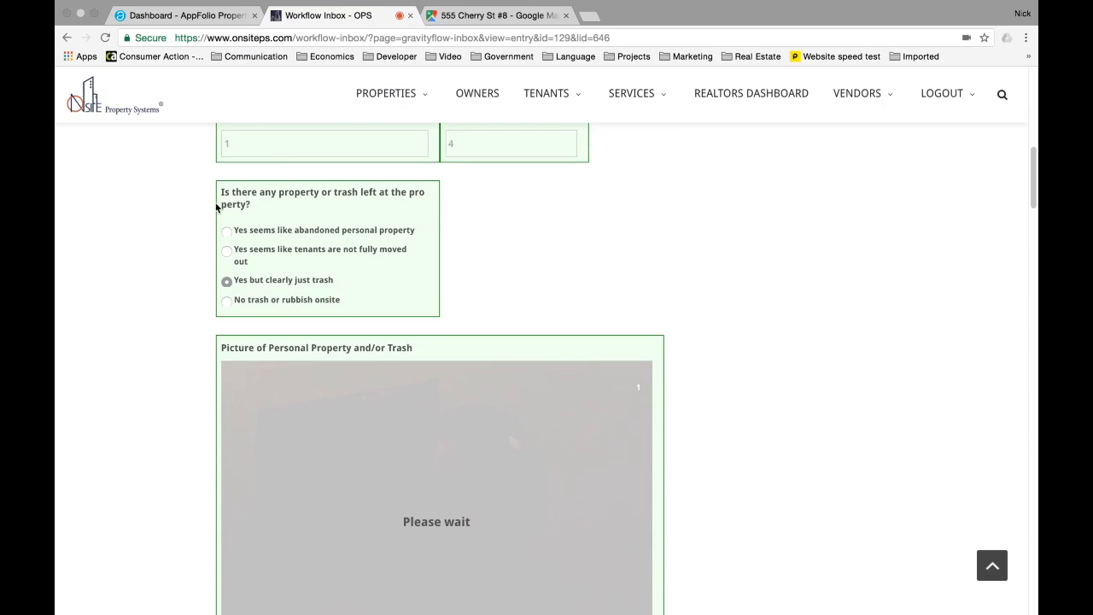
scroll(359, 288, "down", 1)
scroll(222, 346, "down", 5)
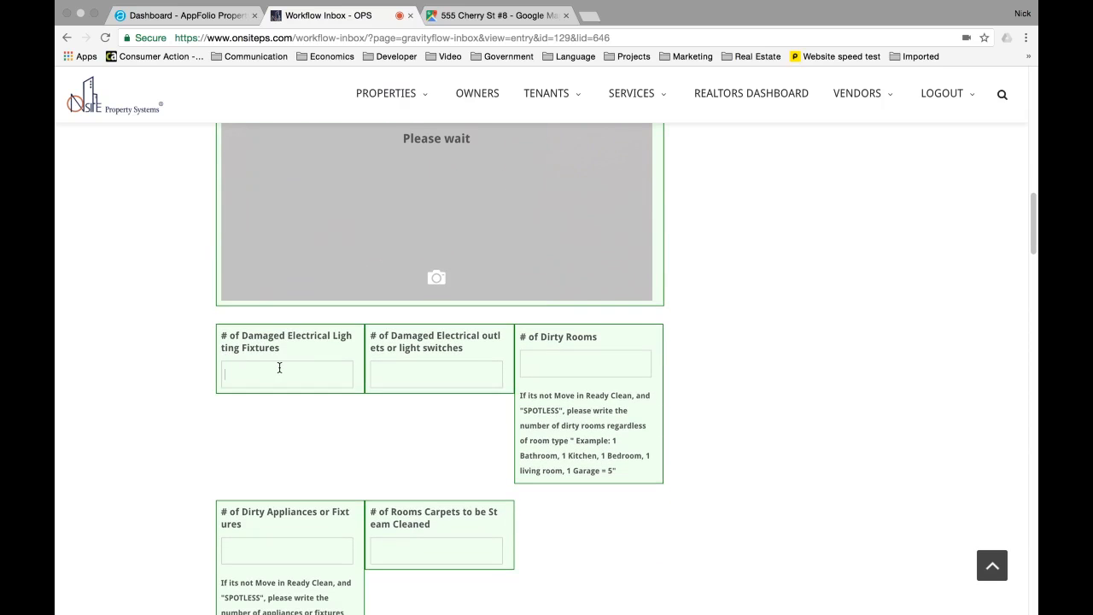
- Record 0 damaged light fixtures and 2 damaged outlets
left_click(348, 373)
type("0")
key("Tab")
type("0")
key("Tab")
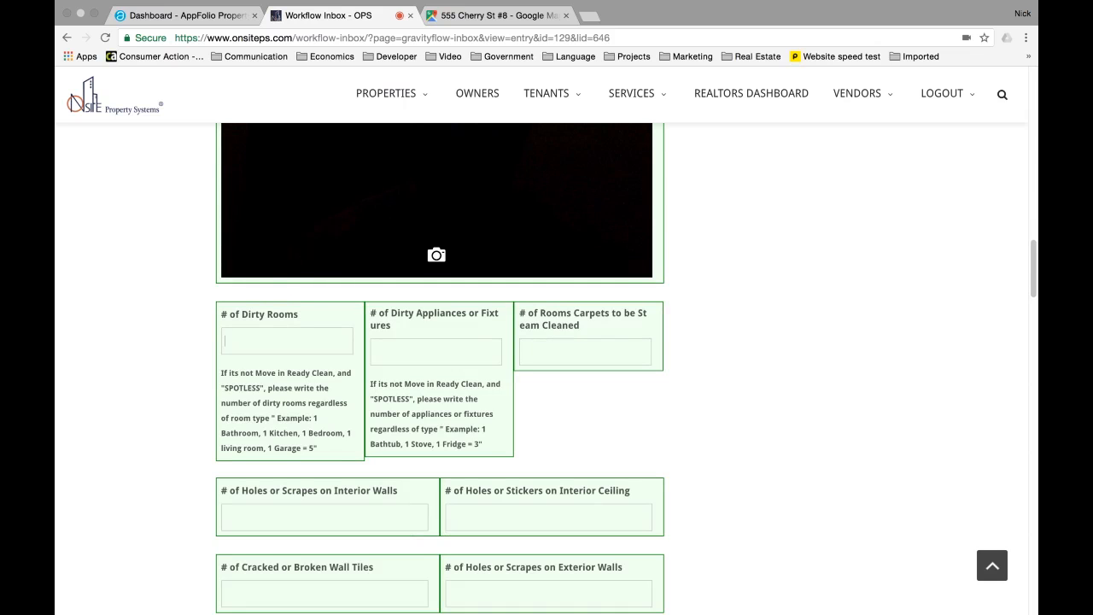
scroll(471, 336, "up", 10)
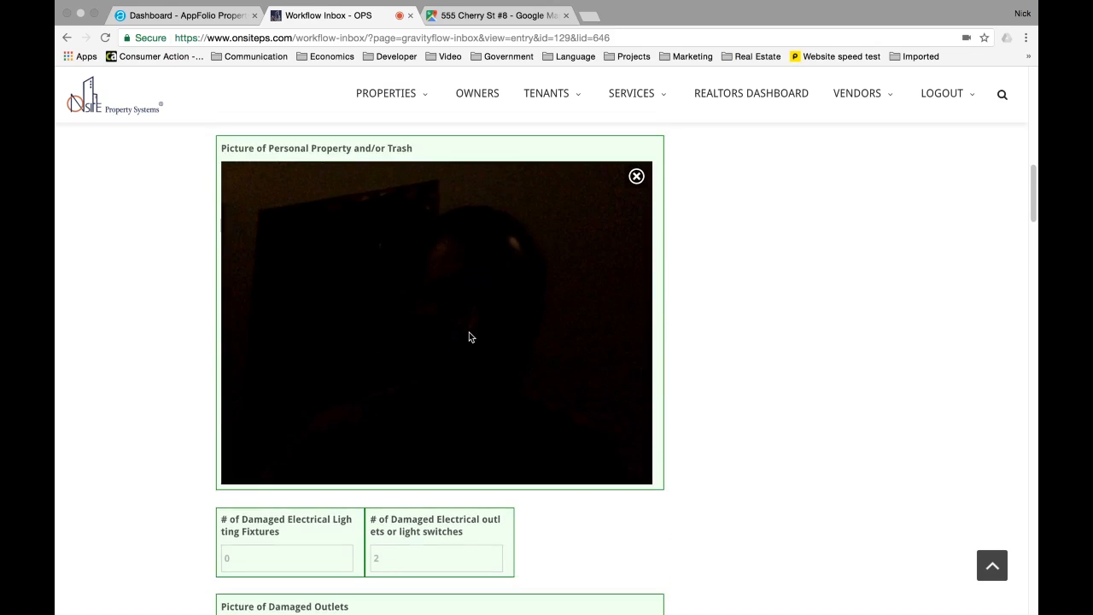
scroll(469, 337, "up", 5)
scroll(469, 336, "down", 2)
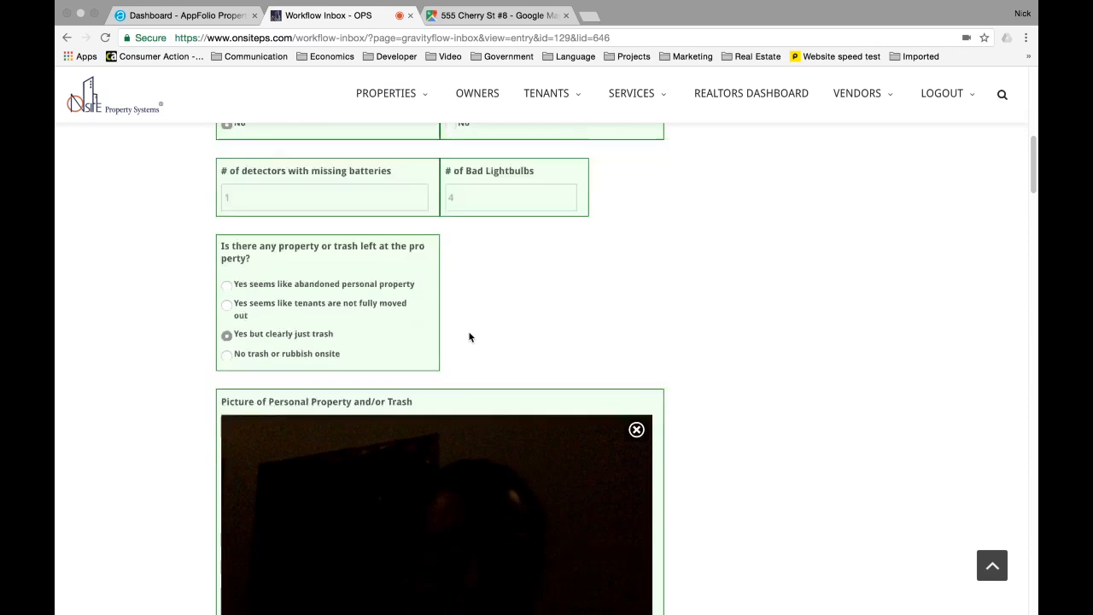
scroll(470, 337, "down", 5)
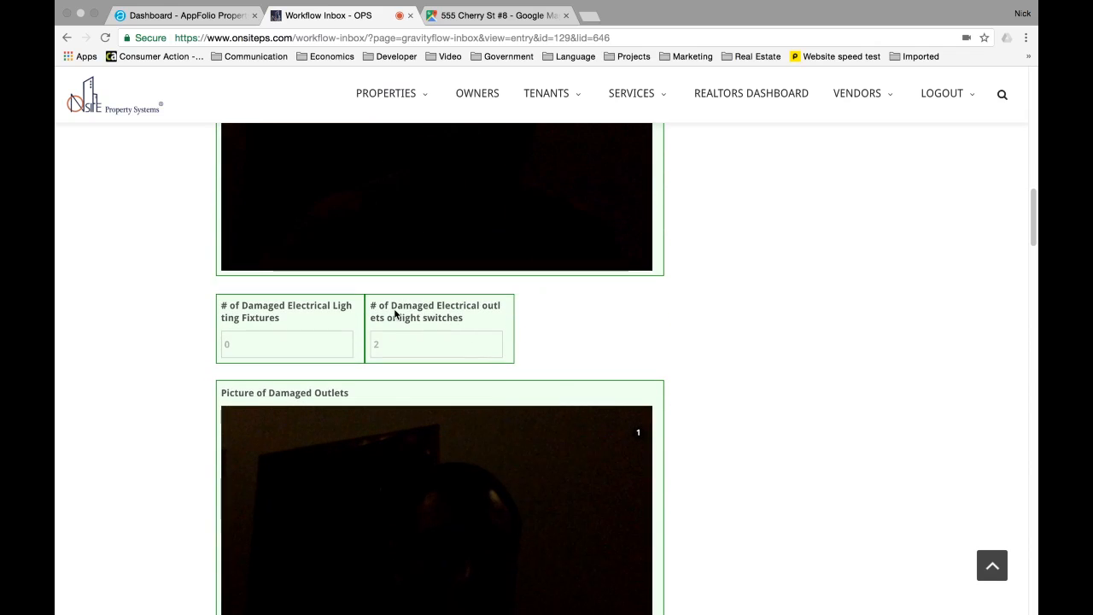
- Capture a photo under Picture of Damaged Outlets
left_click_drag(378, 309, 486, 321)
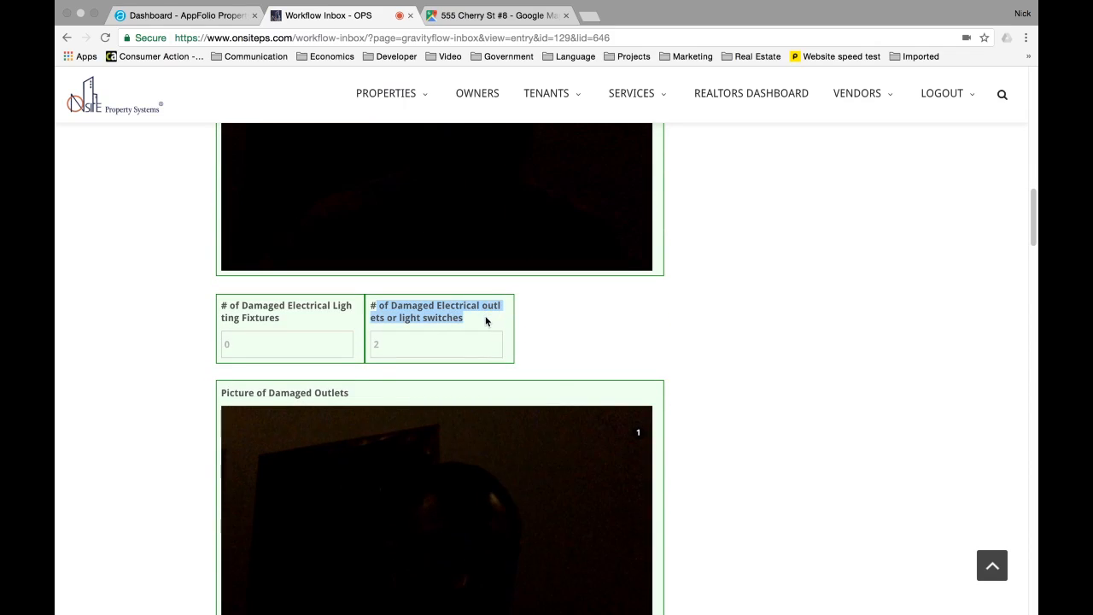
left_click_drag(223, 392, 351, 398)
scroll(352, 401, "down", 2)
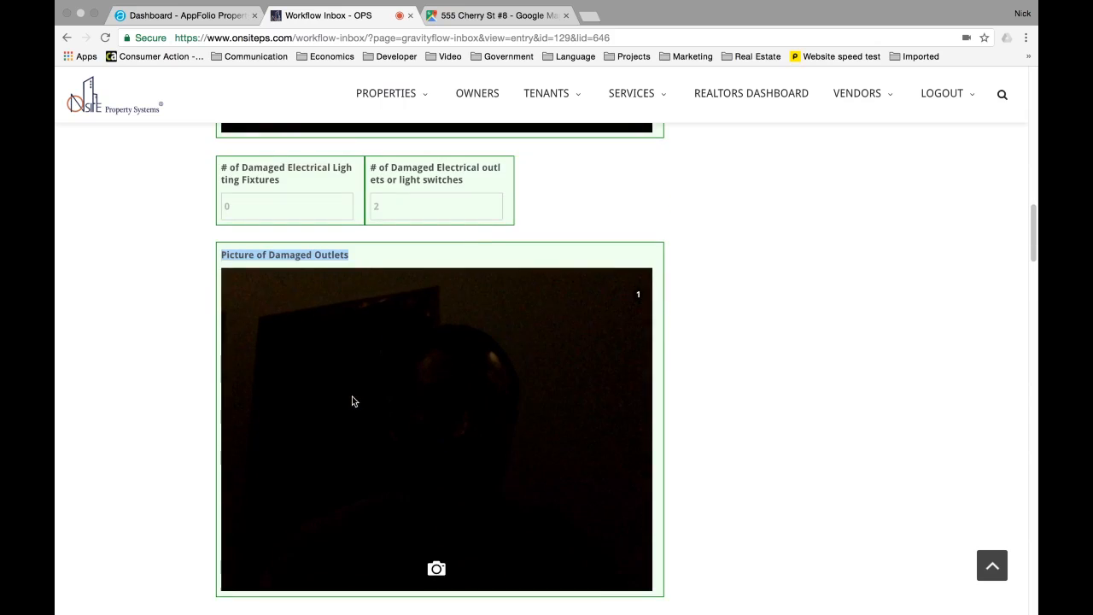
scroll(451, 327, "down", 2)
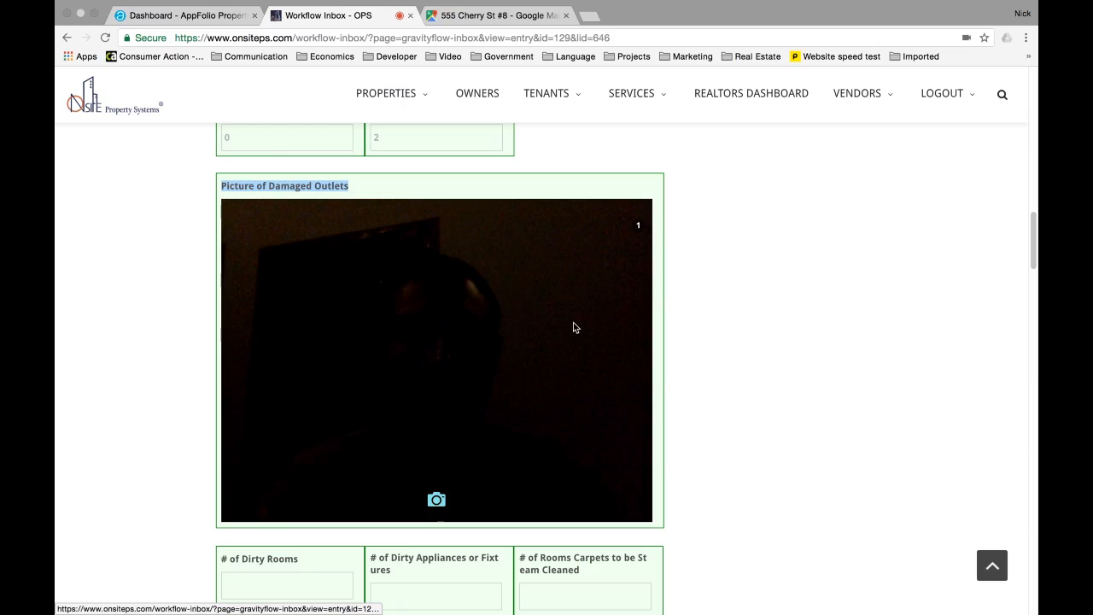
left_click(436, 501)
scroll(436, 501, "up", 5)
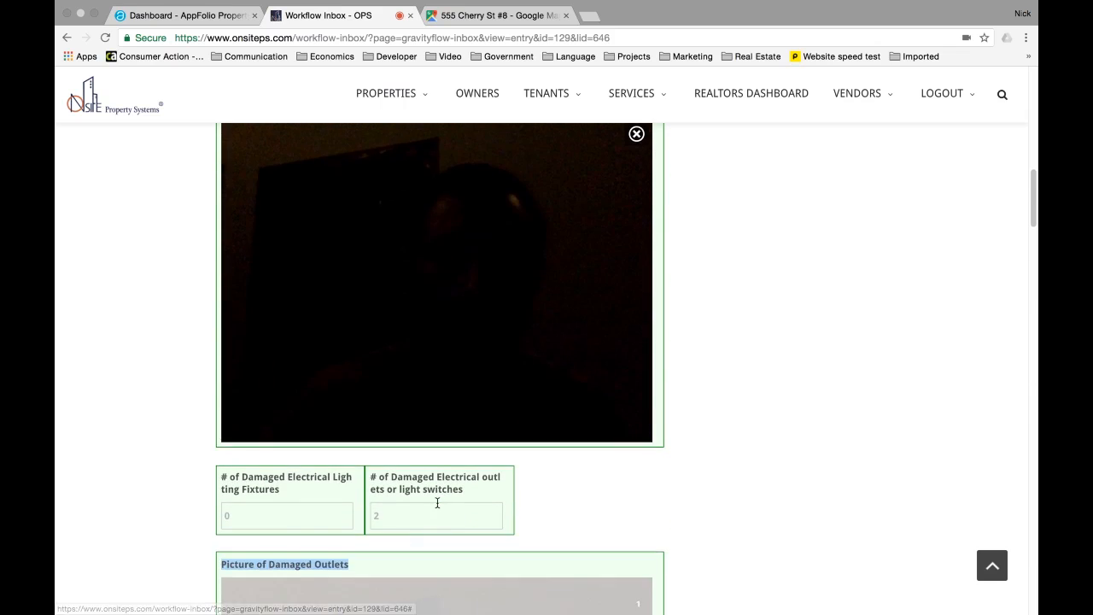
scroll(436, 502, "down", 7)
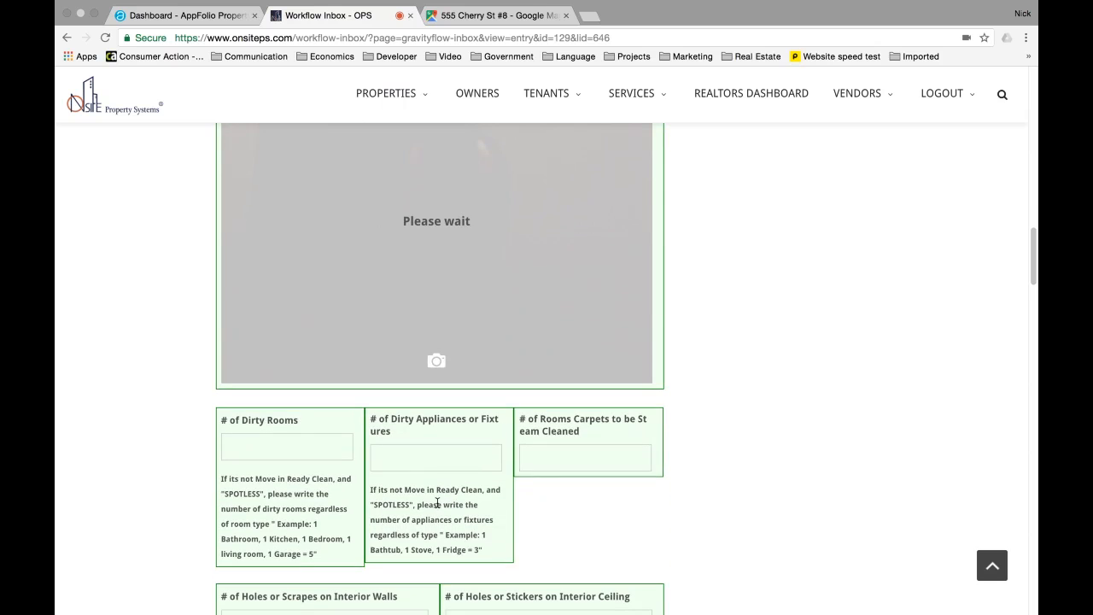
- Enter 0 for dirty rooms, dirty appliances and carpets to be steam cleaned
left_click(288, 451)
type("0")
left_click(378, 466)
type("0")
key("Tab")
type("0")
- Set the interior wall holes or scrapes count to 0
scroll(327, 449, "down", 3)
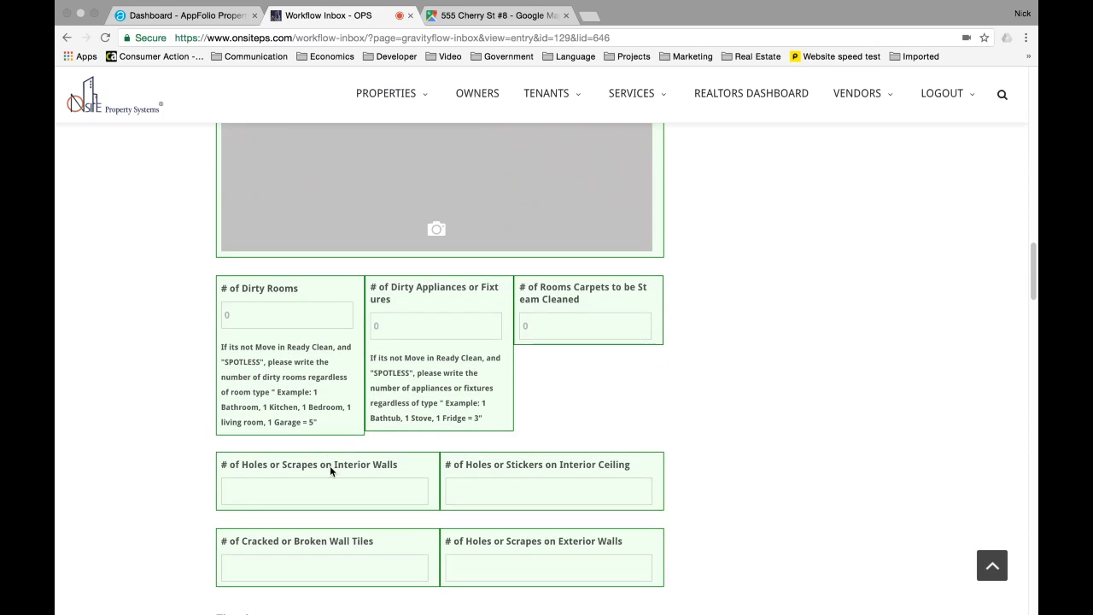
type("1")
scroll(353, 529, "down", 4)
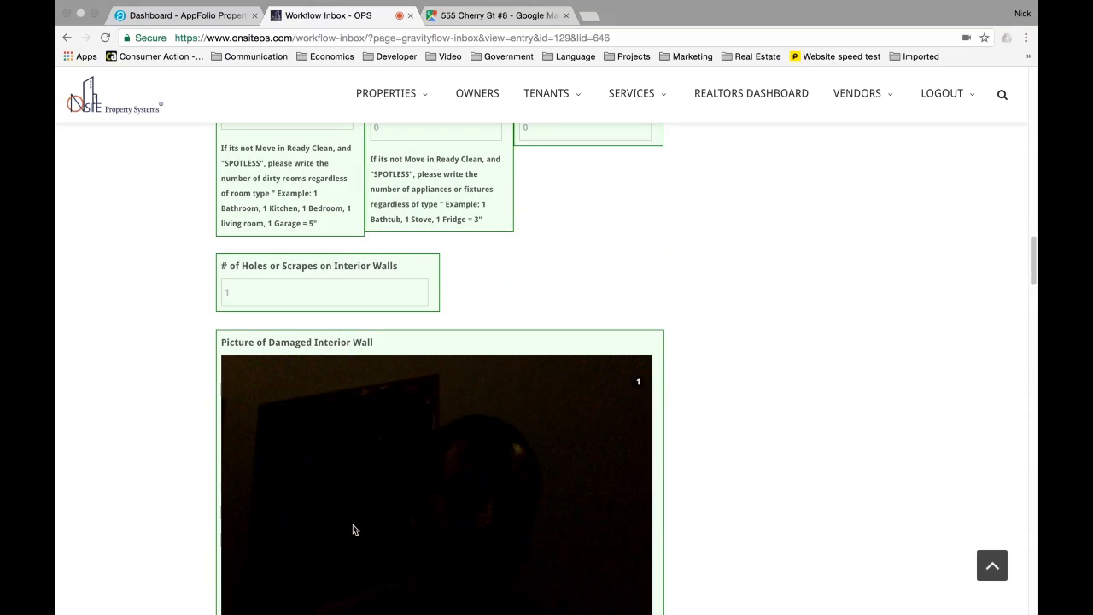
scroll(296, 302, "up", 1)
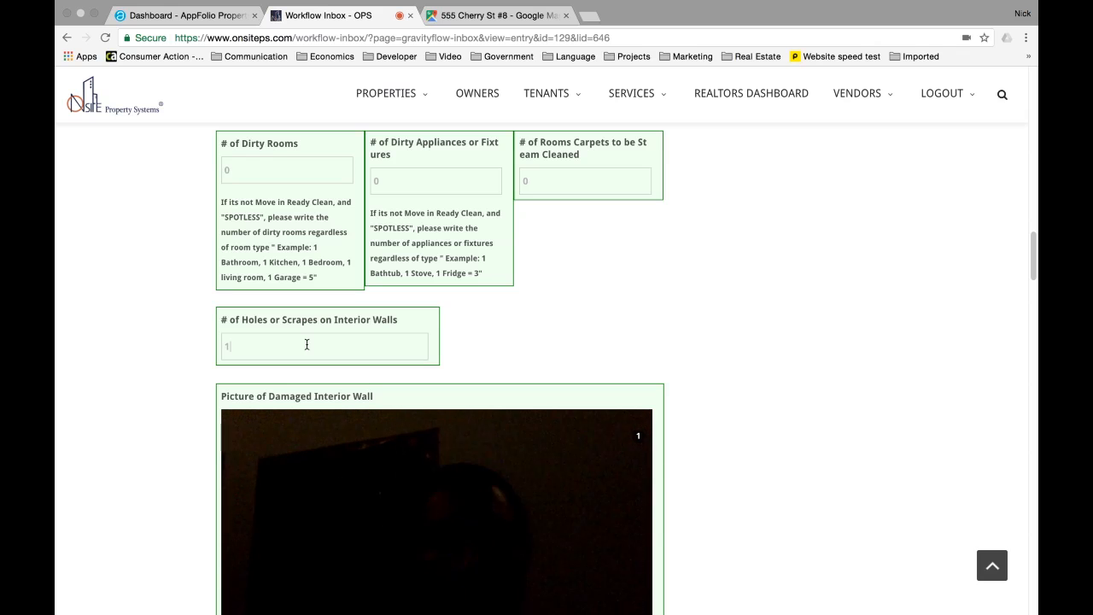
left_click_drag(307, 344, 278, 326)
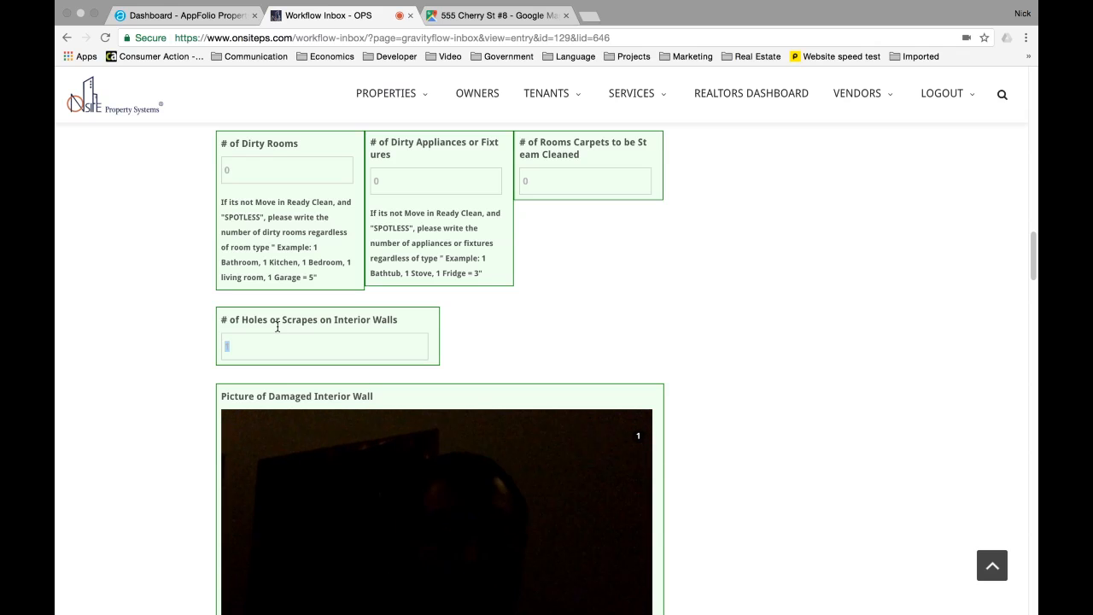
type("0")
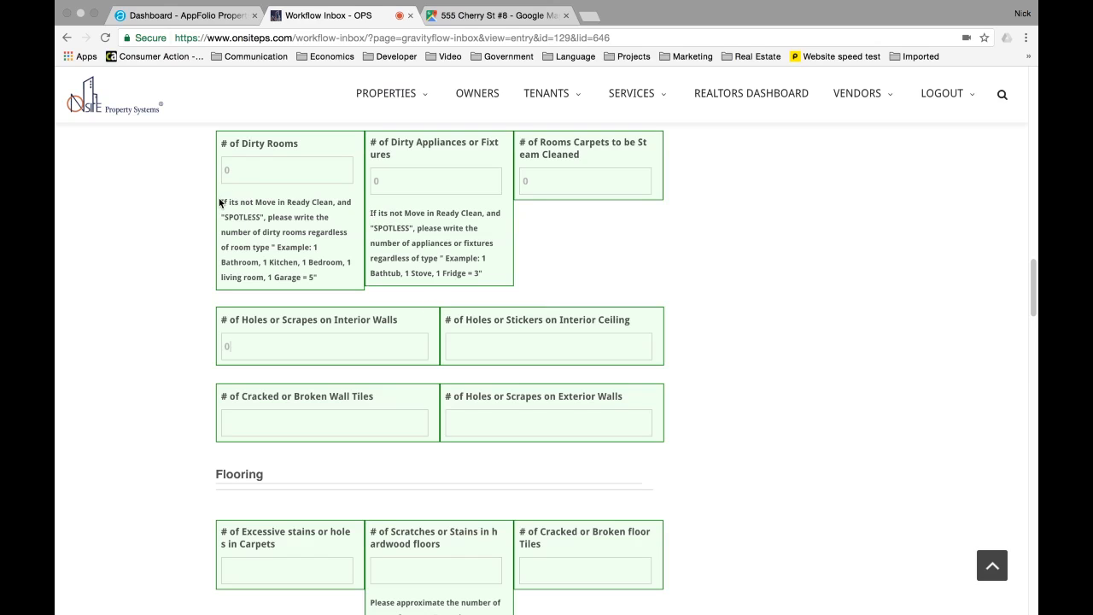
left_click_drag(221, 202, 408, 236)
- Scroll down to Flooring and point out the carpet stains question
scroll(410, 235, "down", 1)
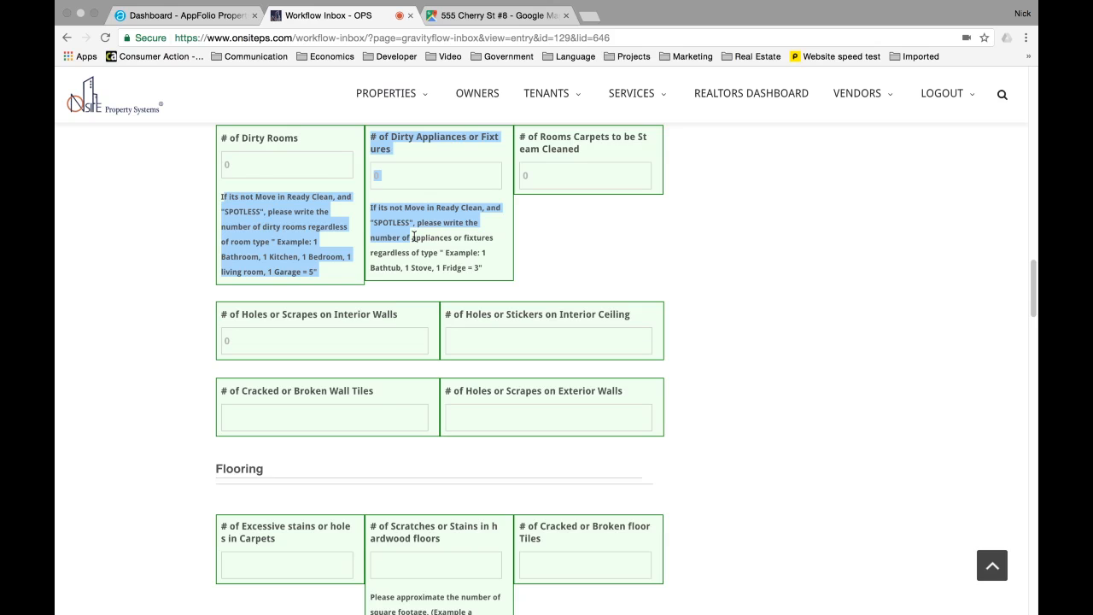
scroll(444, 236, "down", 3)
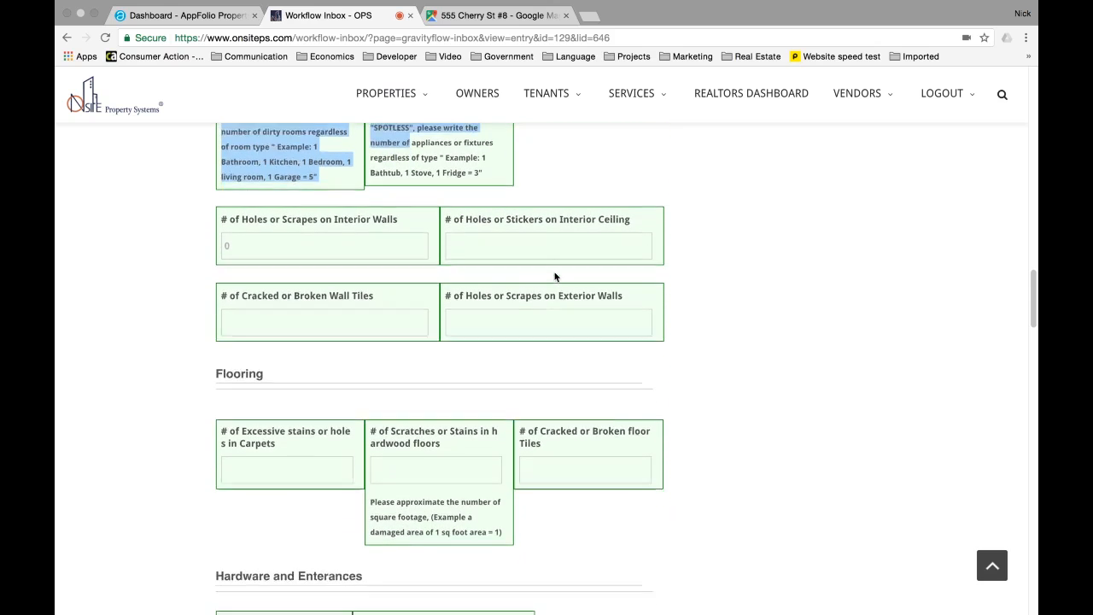
scroll(555, 278, "down", 1)
scroll(292, 357, "down", 2)
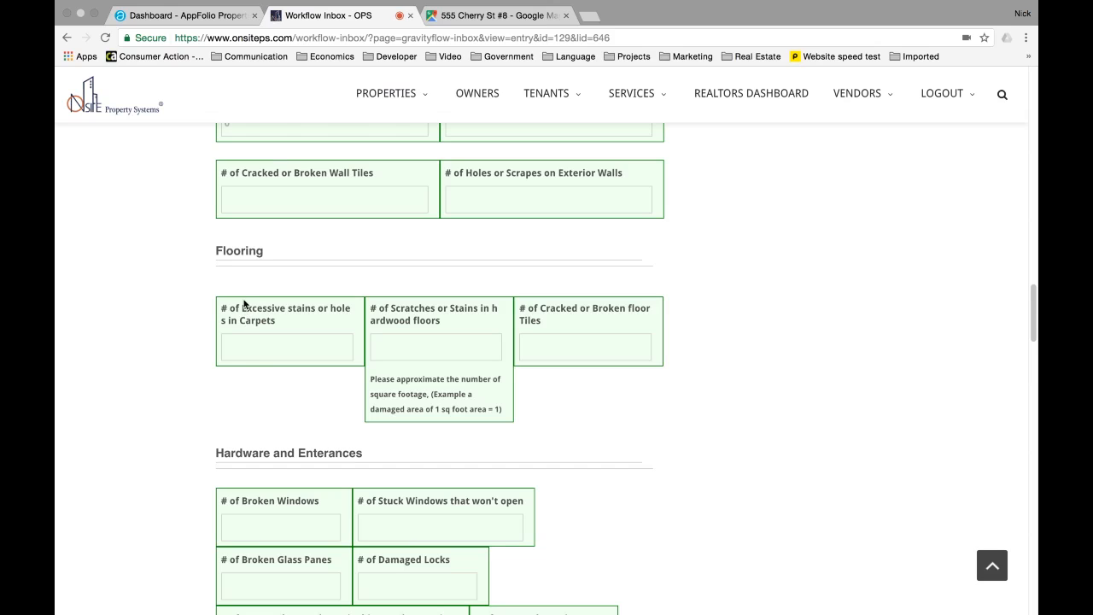
left_click_drag(243, 309, 303, 326)
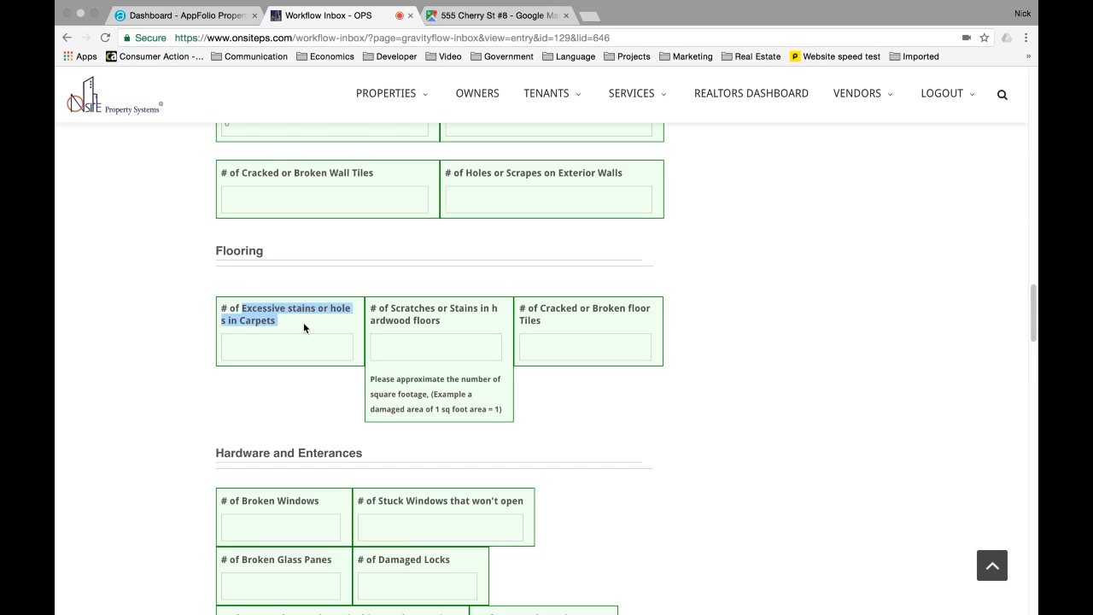
- Enter 0 for the carpet stains and hardwood floor scratches counts
scroll(303, 324, "down", 1)
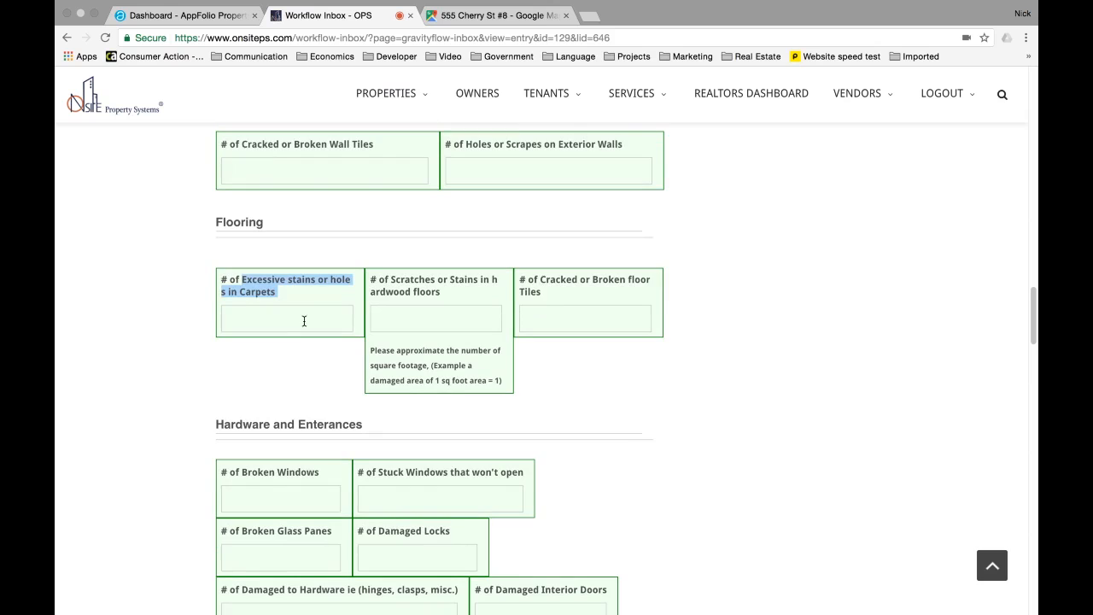
left_click(297, 319)
type("0")
key("Tab")
type("0")
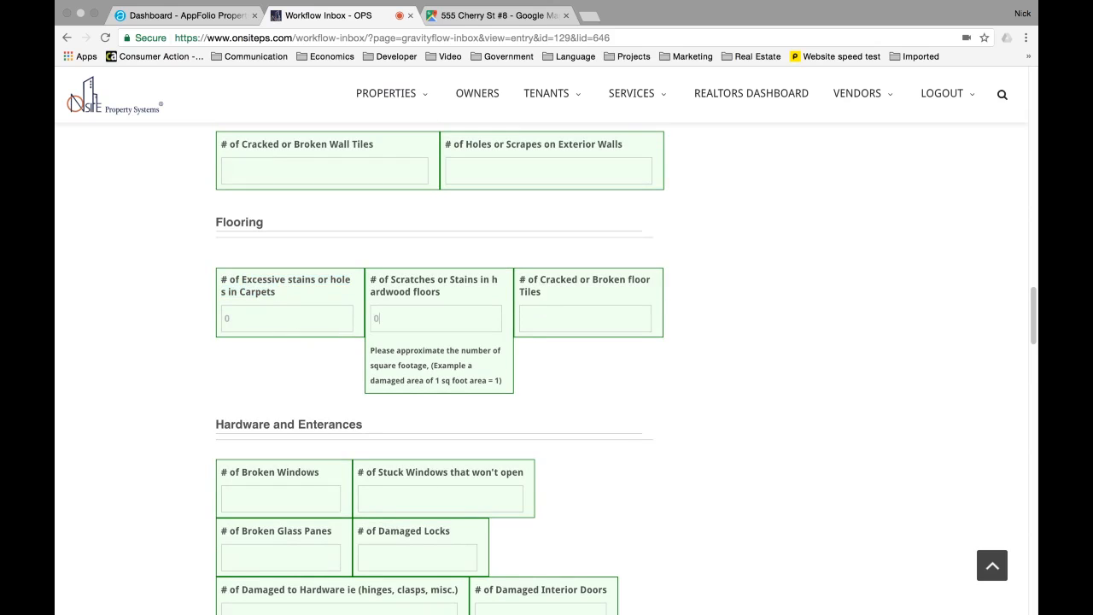
- Enter 0 for Broken Glass Panes and check the Damaged Locks question
scroll(242, 435, "down", 2)
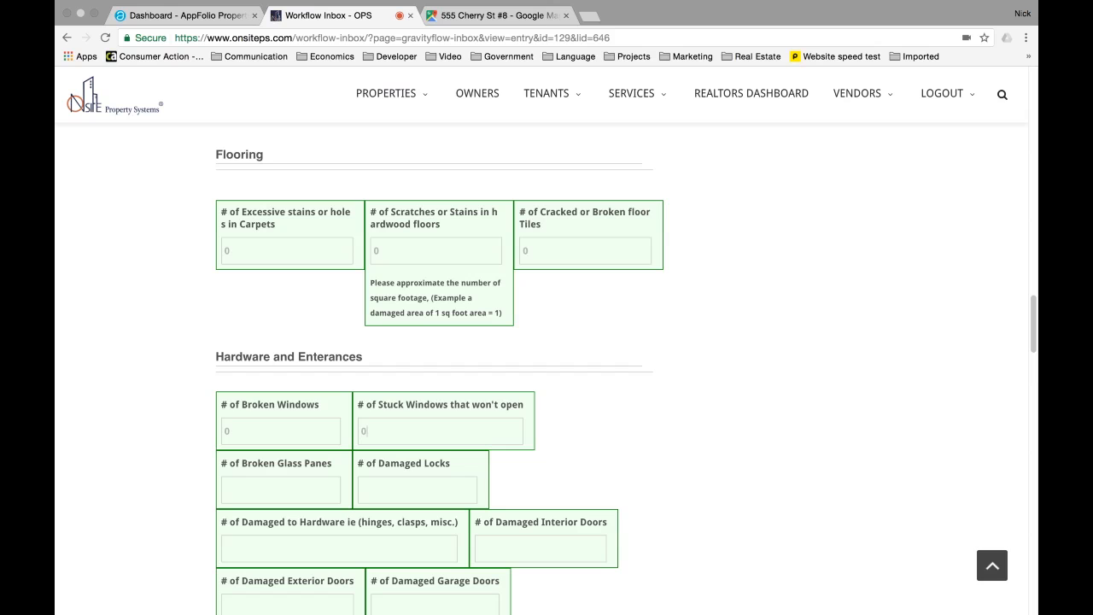
type("0")
key("Tab")
scroll(319, 378, "down", 2)
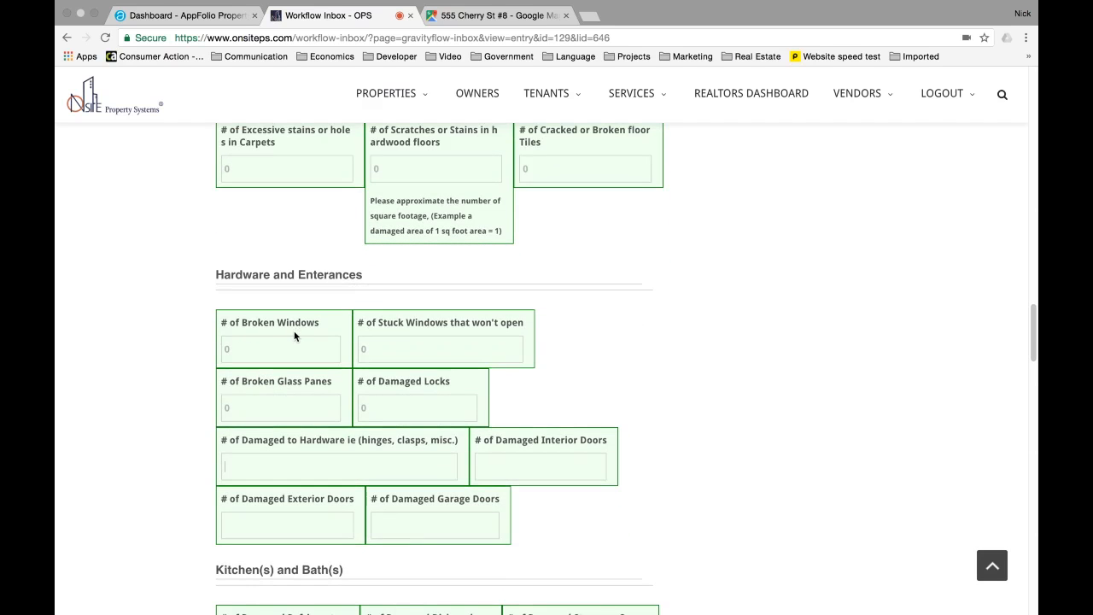
scroll(485, 341, "down", 1)
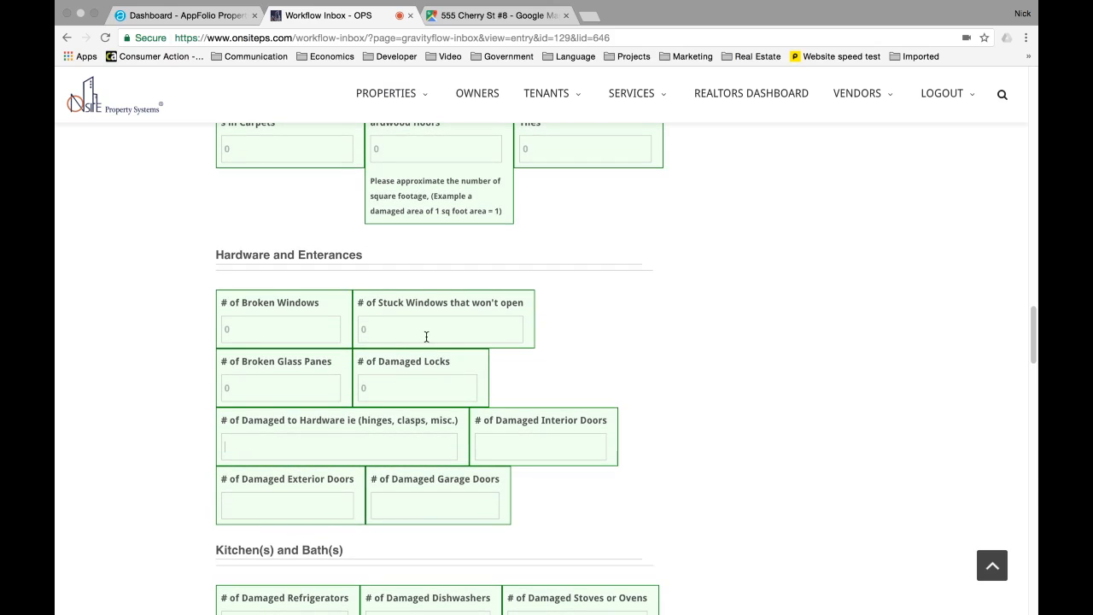
left_click_drag(234, 364, 326, 367)
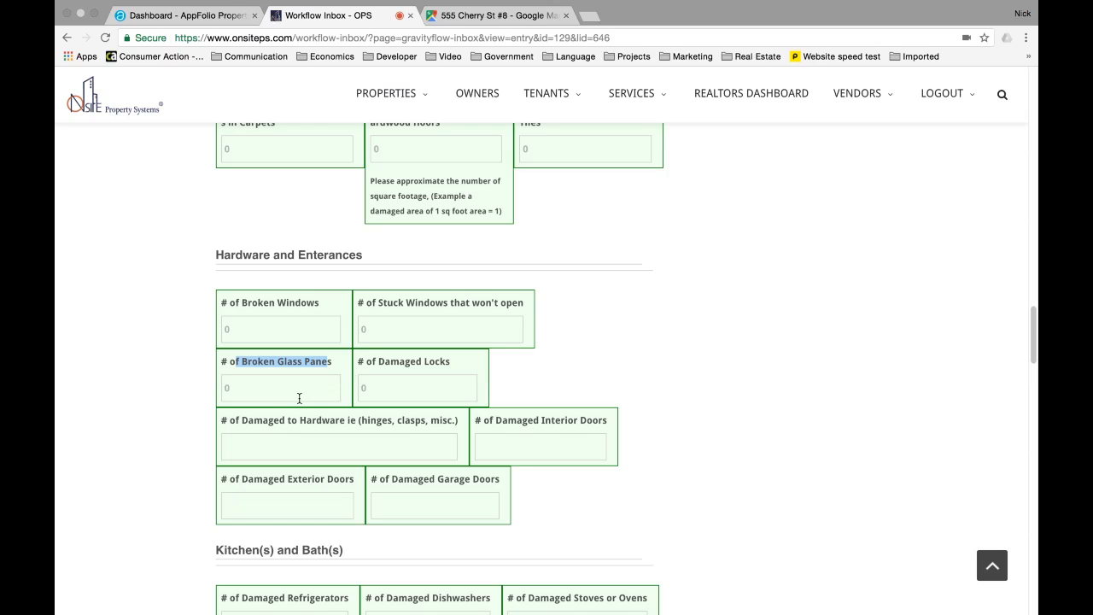
left_click_drag(363, 366, 445, 362)
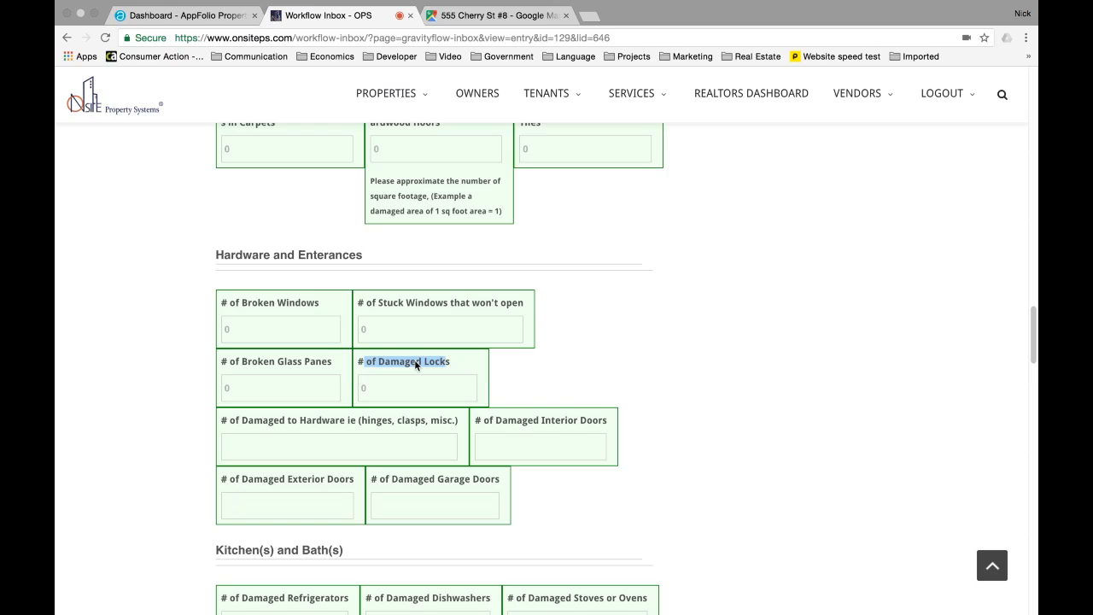
scroll(415, 366, "down", 2)
left_click_drag(247, 364, 418, 368)
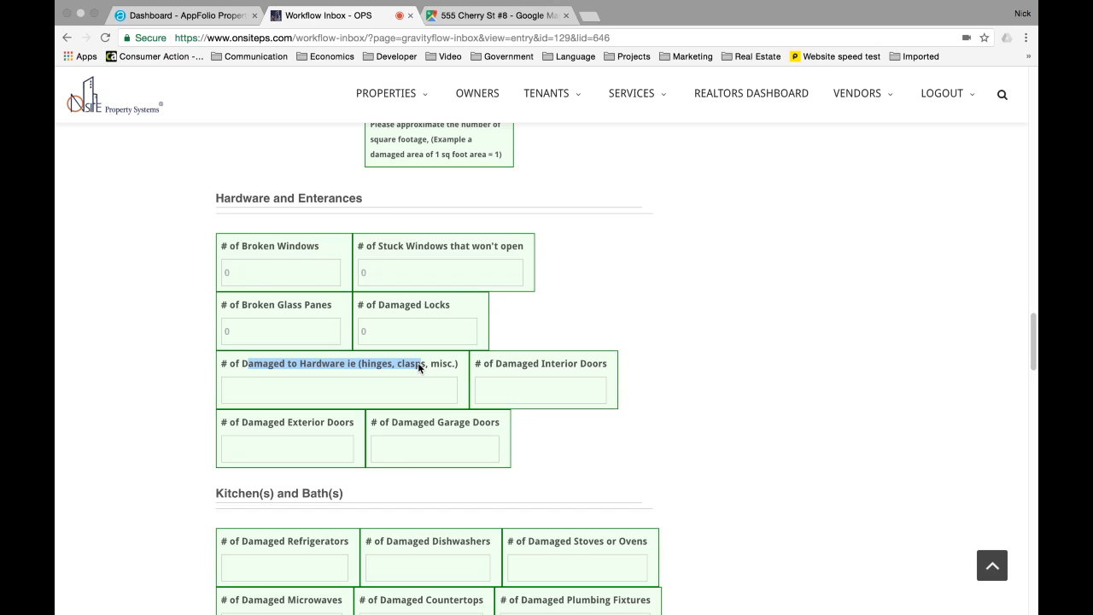
- Enter 0 for damaged hardware, interior doors and garage doors
left_click(527, 387)
type("0")
key("Tab")
type("0")
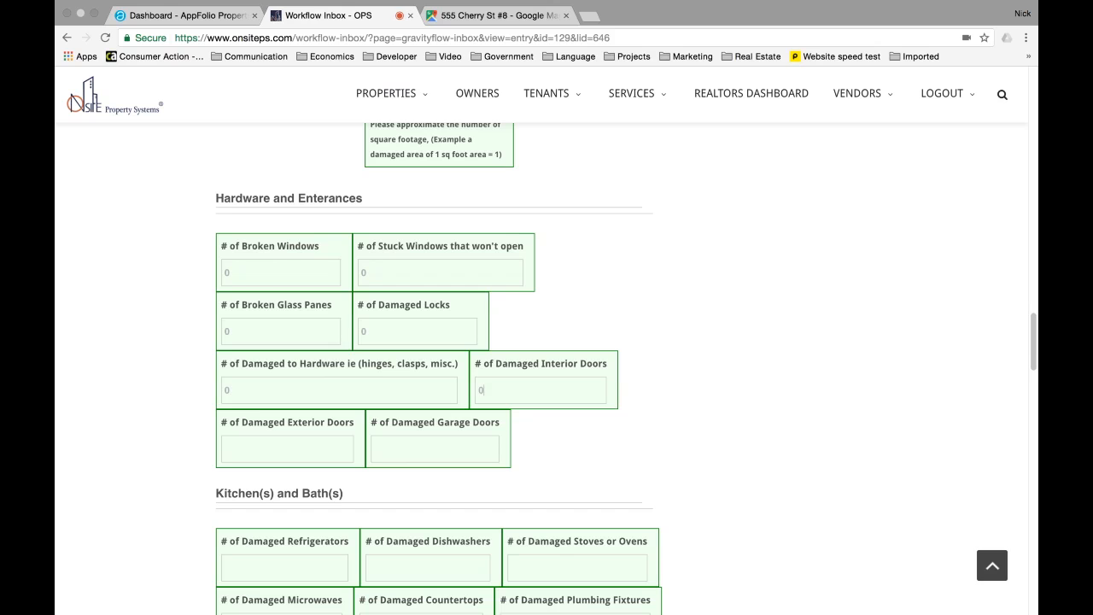
type("0")
scroll(308, 393, "down", 1)
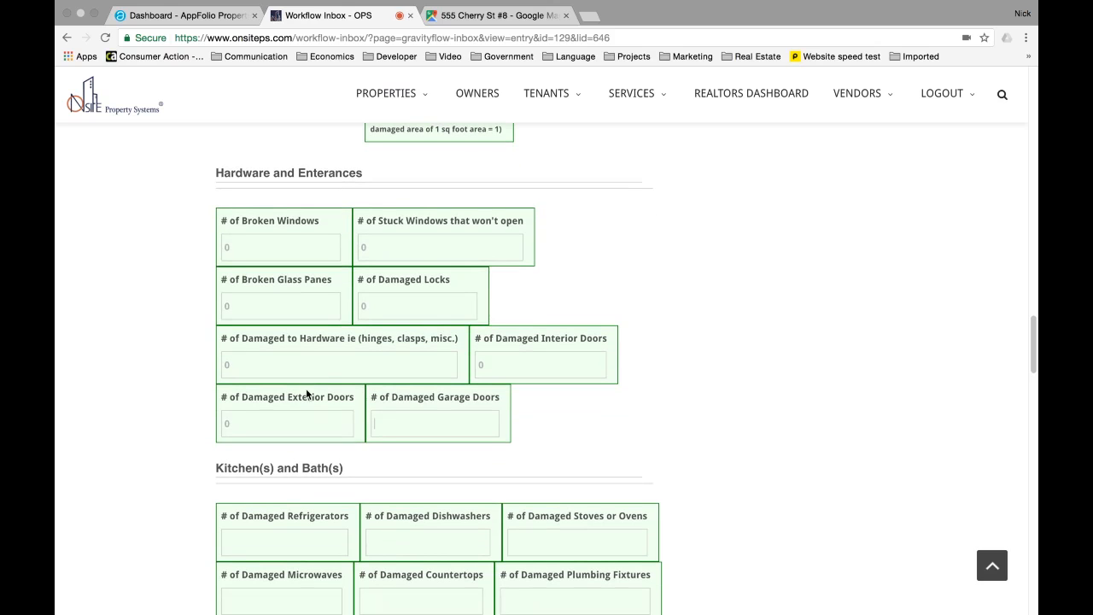
left_click(379, 424)
type("0")
- Enter 0 for Damaged Refrigerators and correct # of Dirty Rooms to 0
scroll(451, 282, "down", 3)
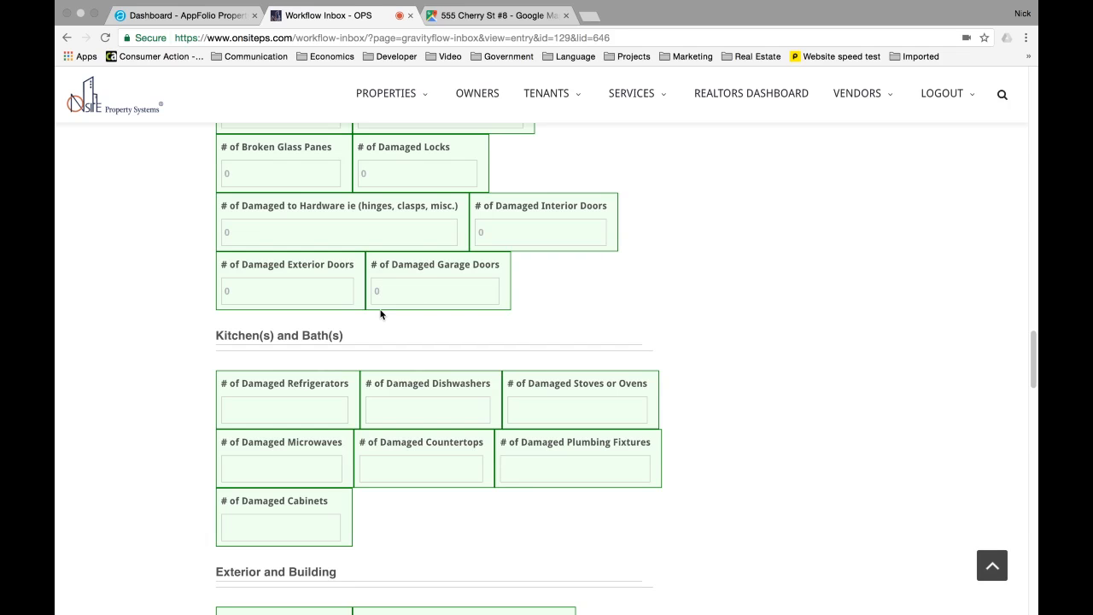
left_click(275, 411)
type("0")
scroll(418, 410, "down", 5)
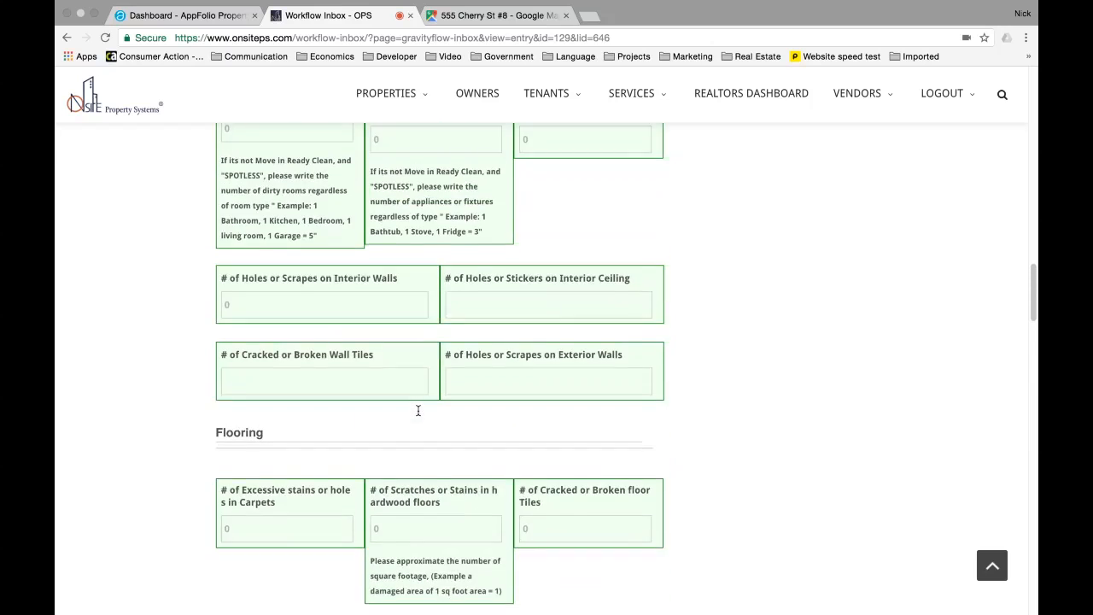
scroll(418, 411, "up", 4)
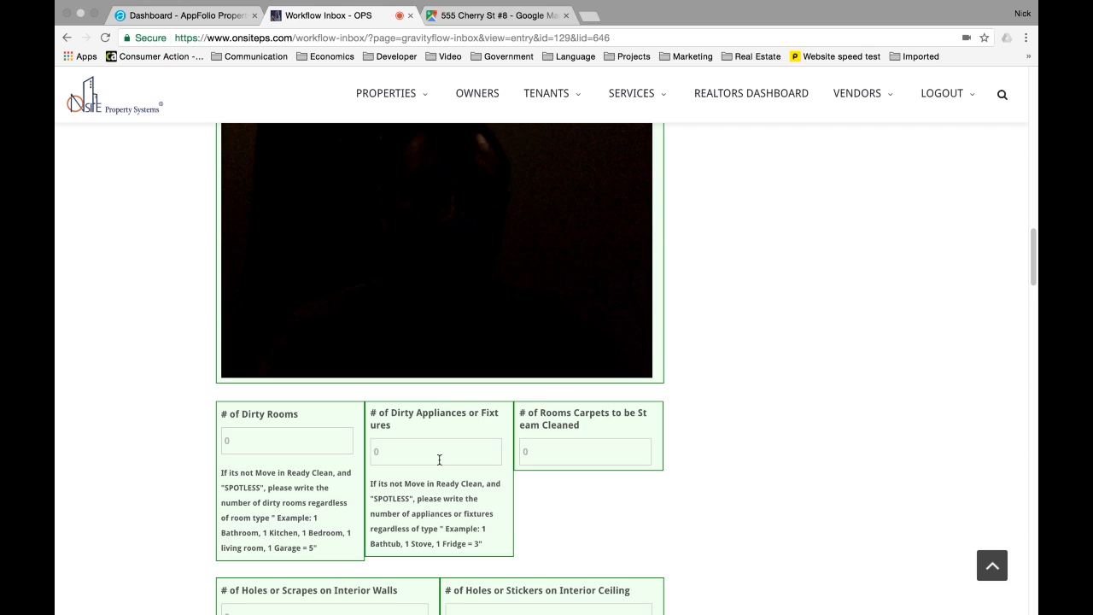
scroll(439, 460, "down", 5)
scroll(439, 460, "up", 2)
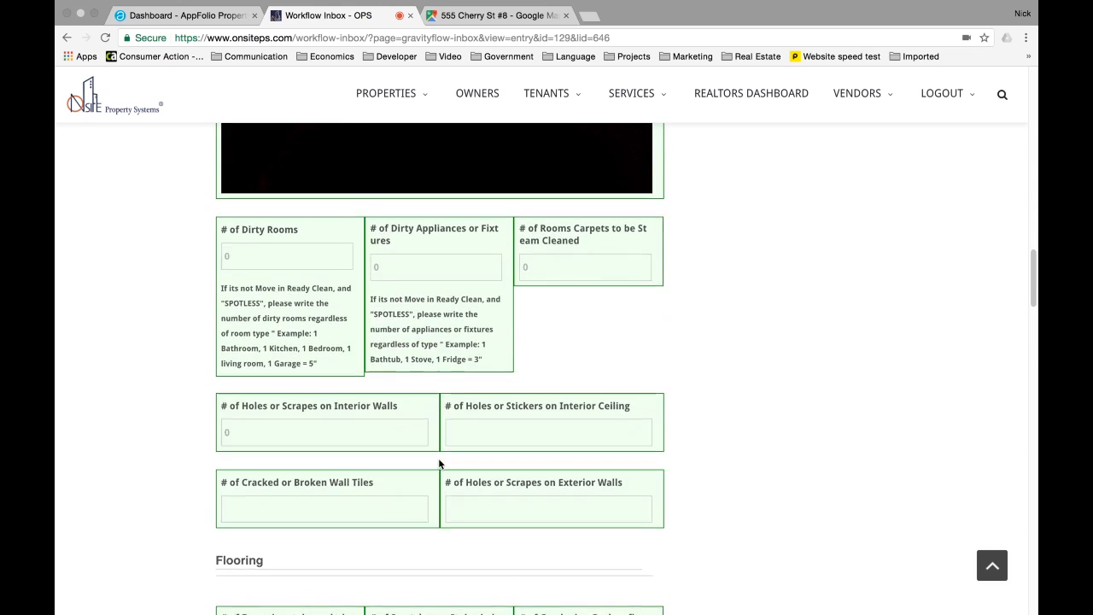
left_click(281, 256)
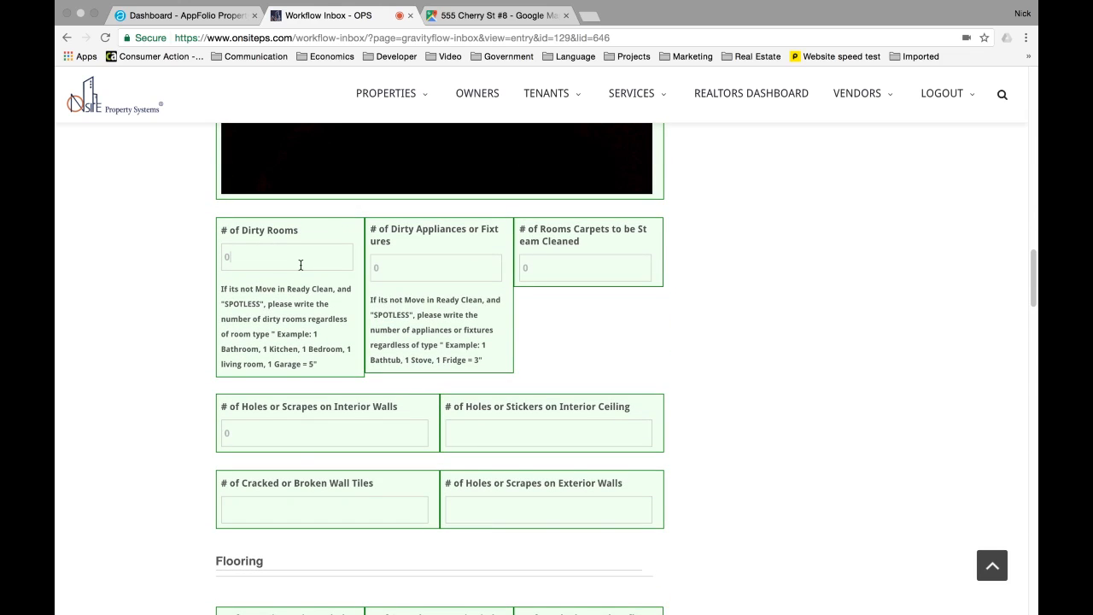
key("BackSpace")
type("1")
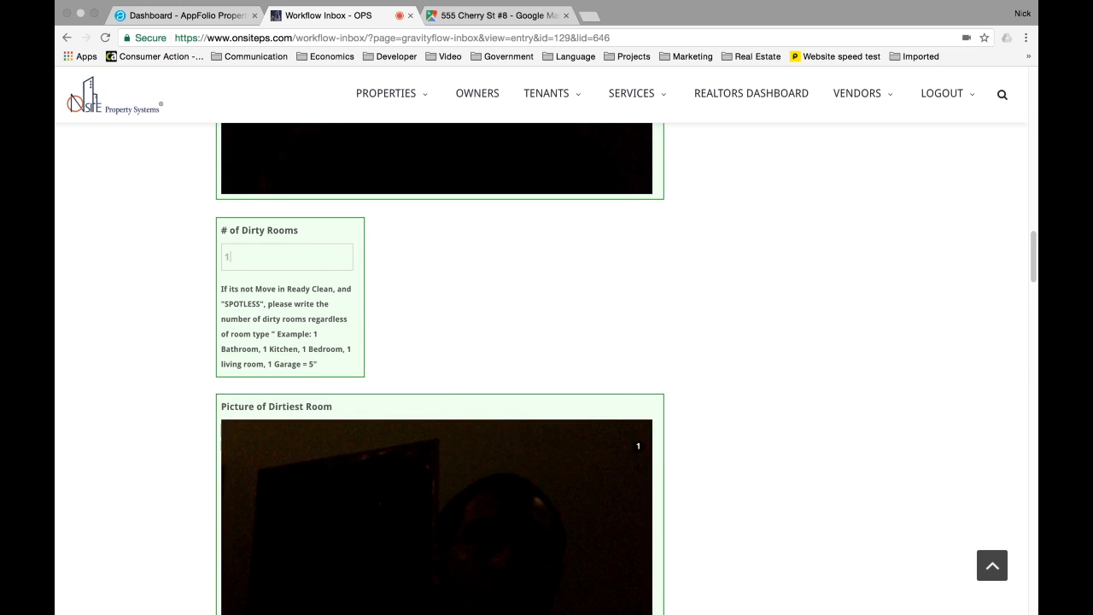
key("BackSpace")
type("0")
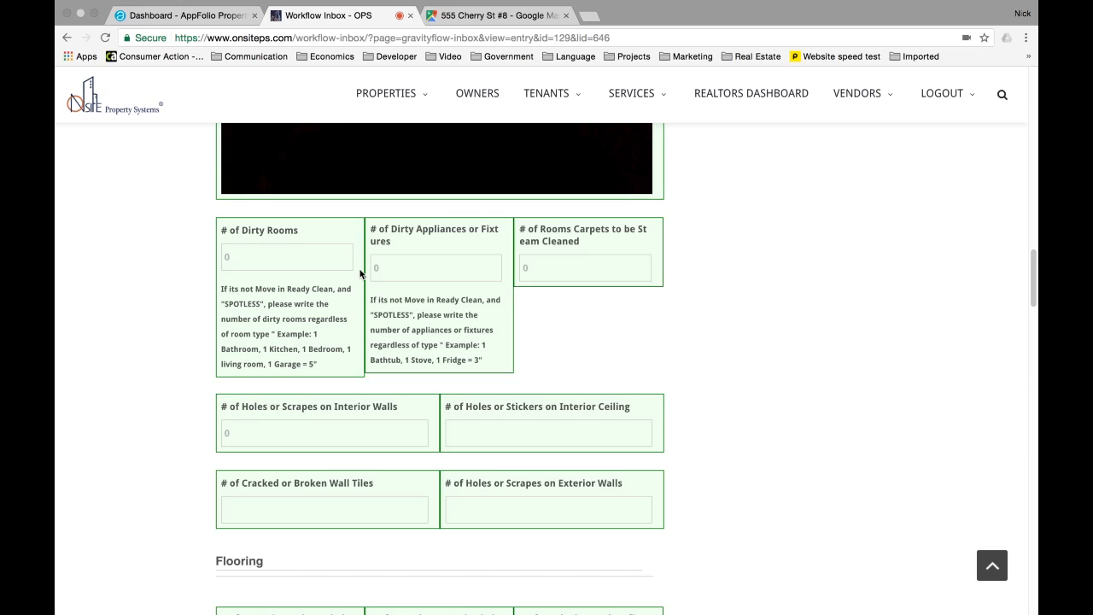
- Enter 0 for the remaining kitchen counts, Damaged Microwaves through Damaged Cabinets
scroll(359, 269, "down", 5)
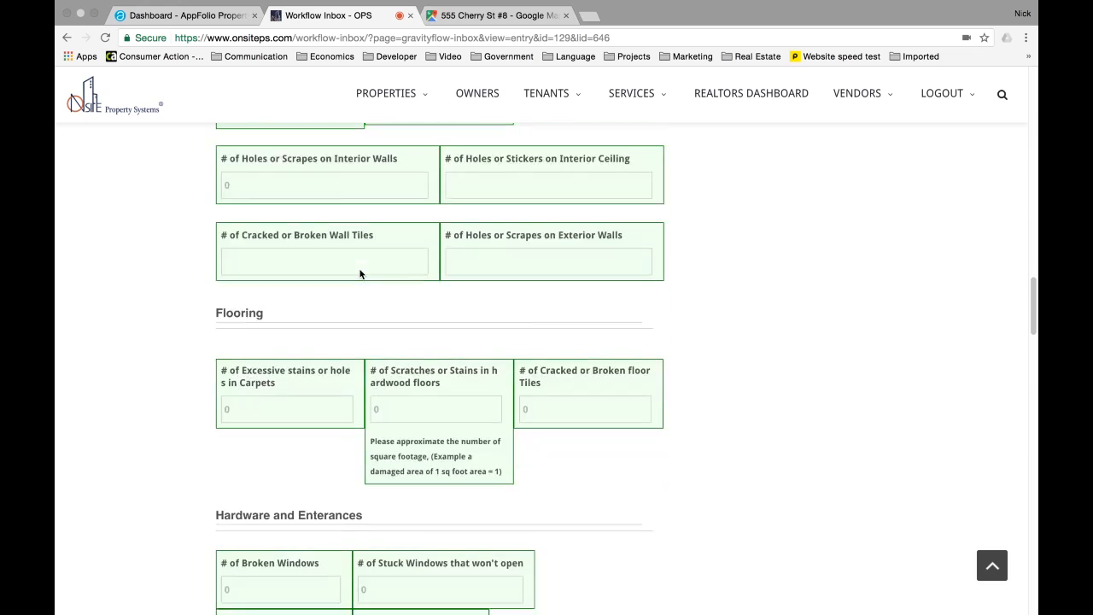
scroll(360, 273, "down", 2)
scroll(360, 273, "down", 1)
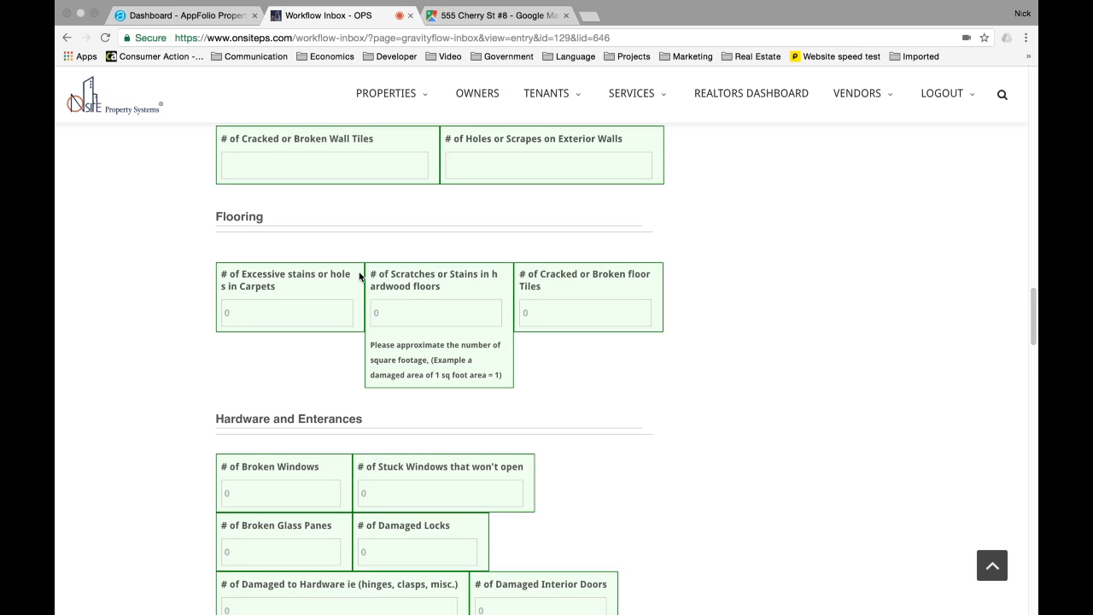
scroll(357, 280, "down", 5)
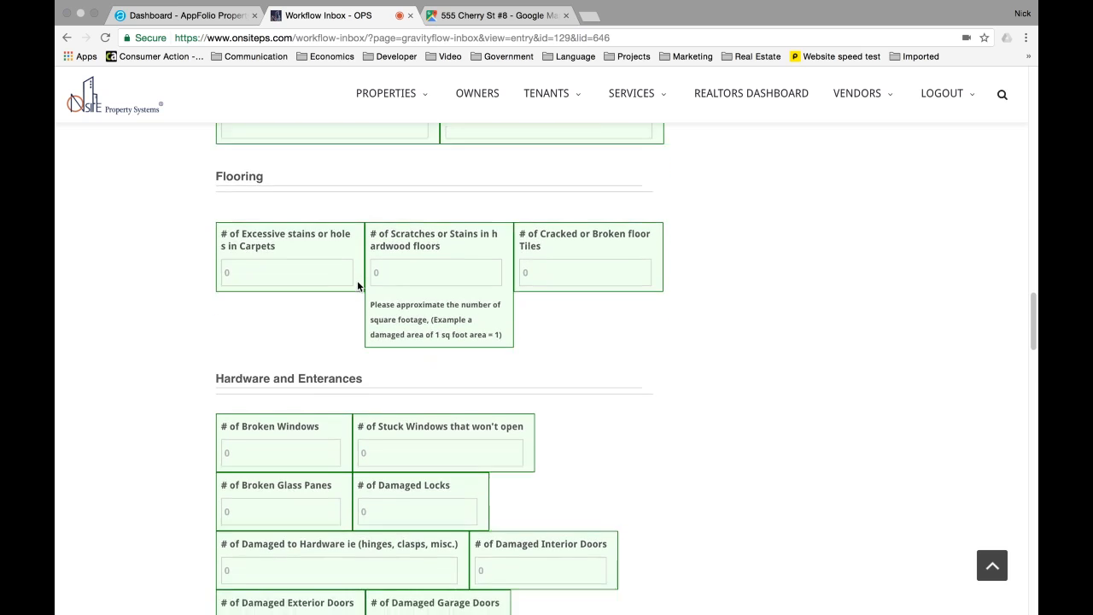
scroll(357, 282, "down", 4)
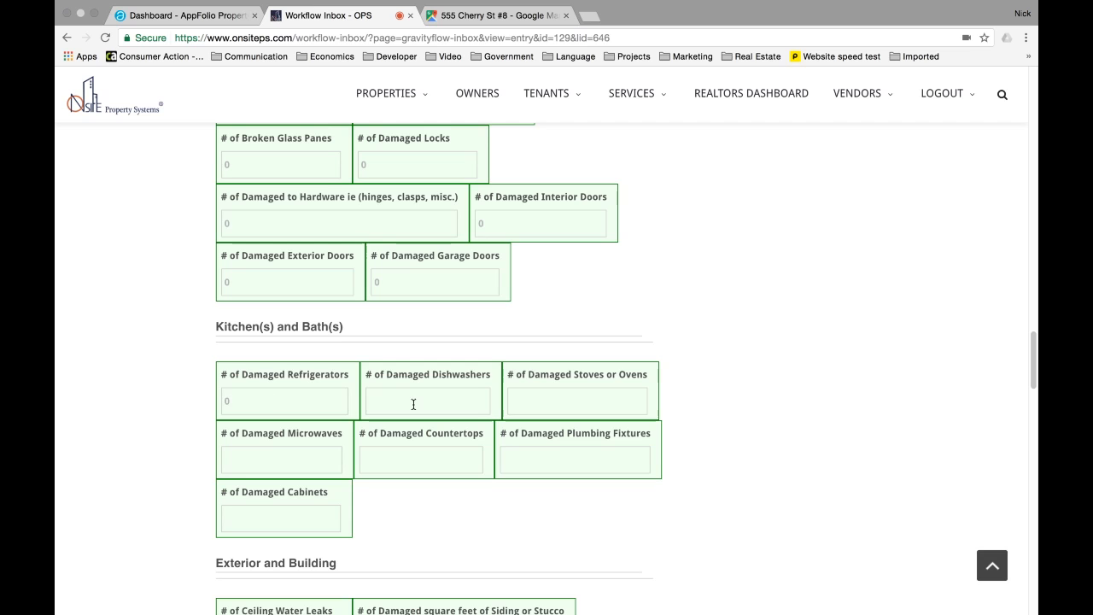
type("0")
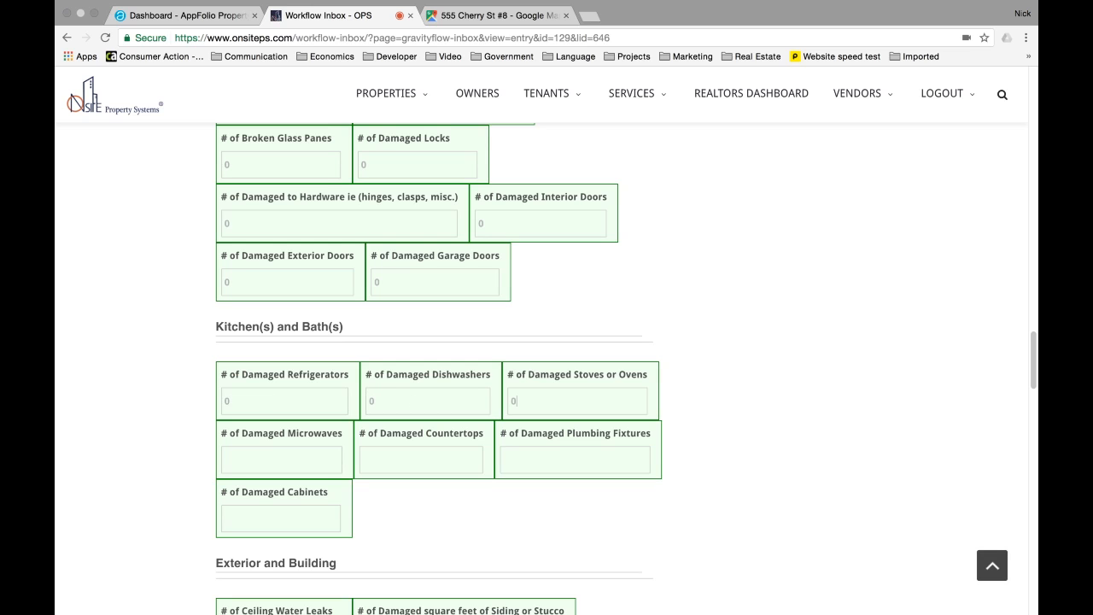
key("Tab")
type("00")
key("Tab")
type("0")
key("Tab")
type("0")
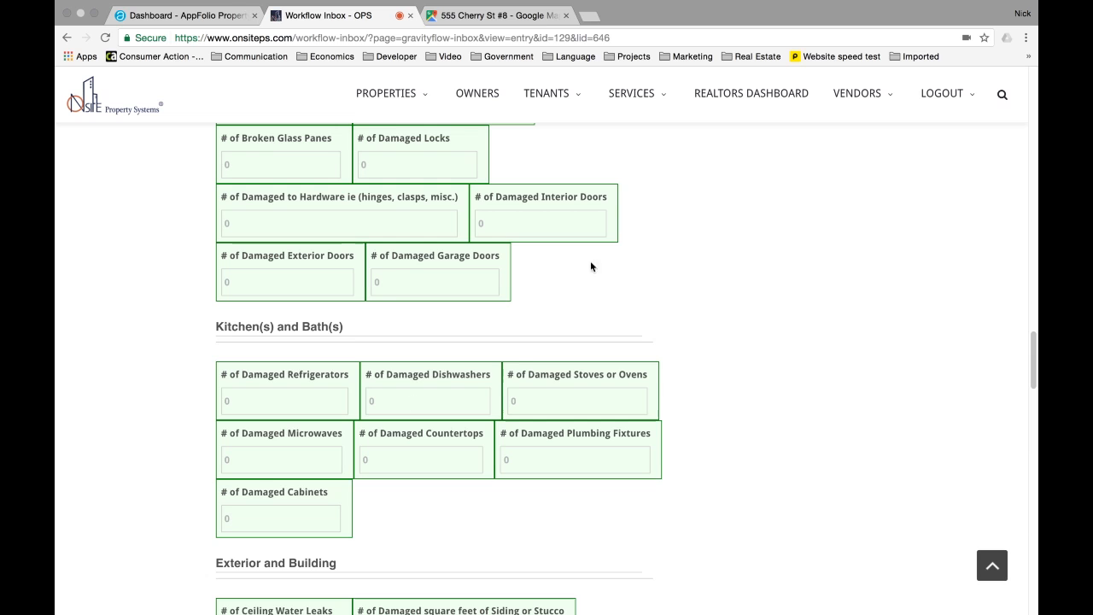
- Set ceiling water leaks, damaged siding/stucco square feet and damaged yard square feet to 0
scroll(587, 267, "down", 1)
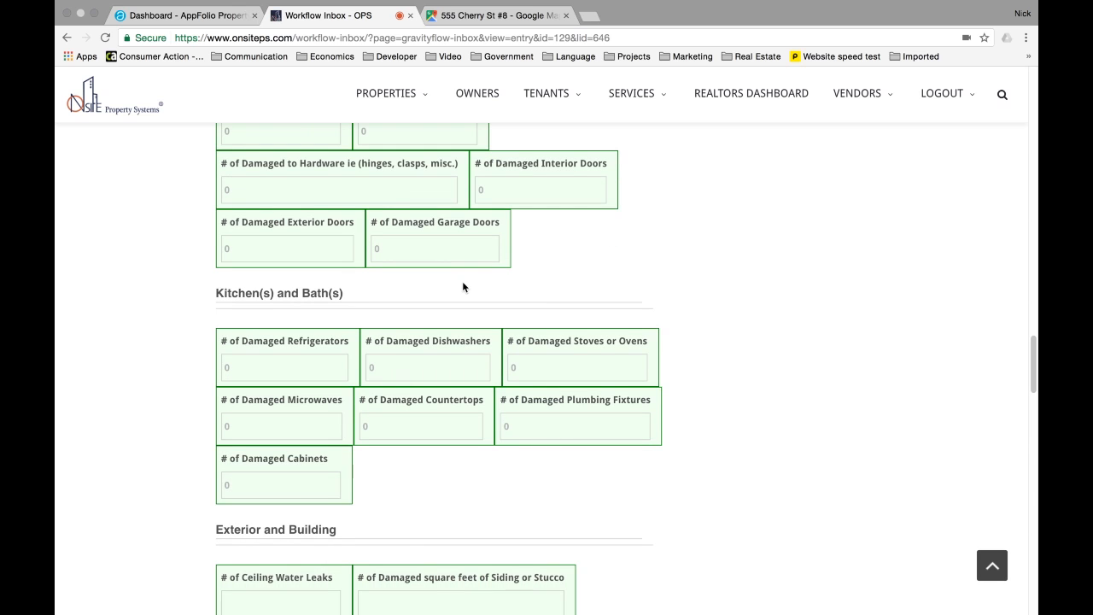
scroll(462, 286, "down", 4)
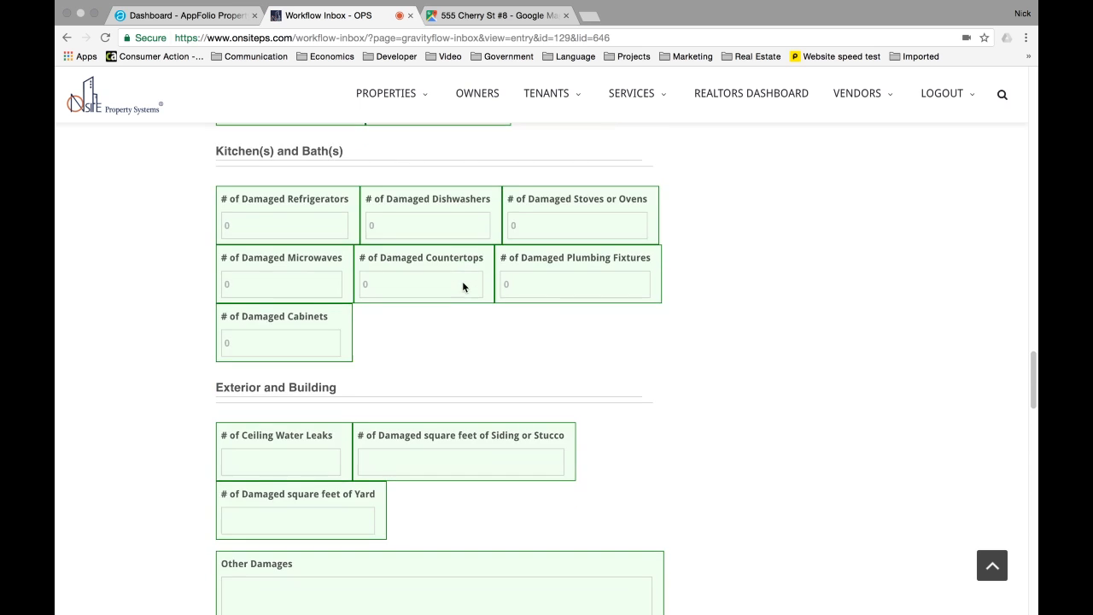
scroll(438, 333, "down", 2)
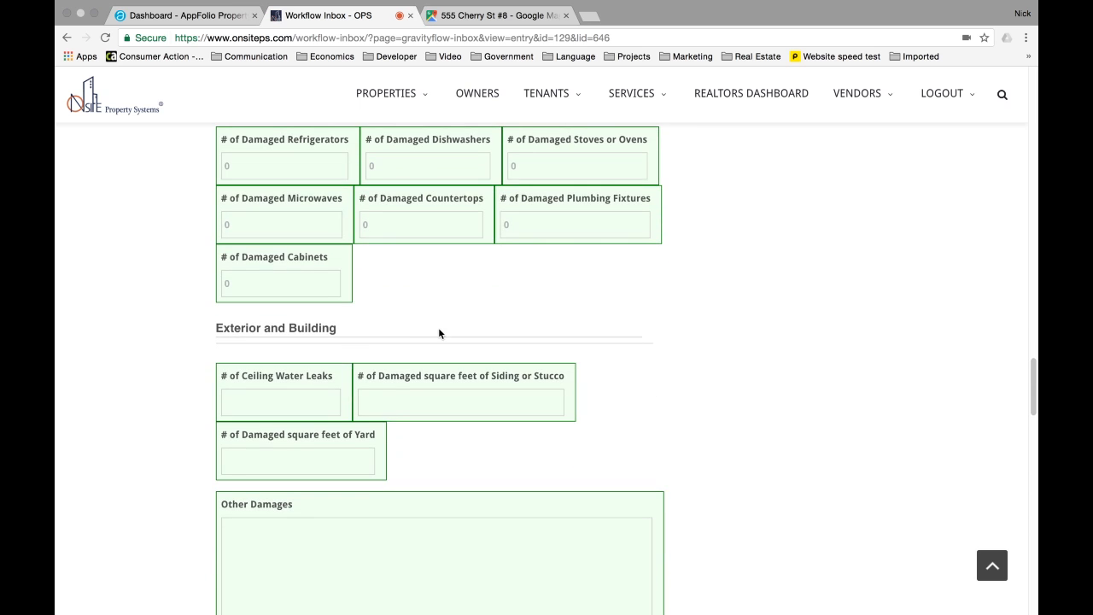
left_click(301, 397)
type("0")
left_click(455, 403)
type("0")
scroll(472, 331, "down", 3)
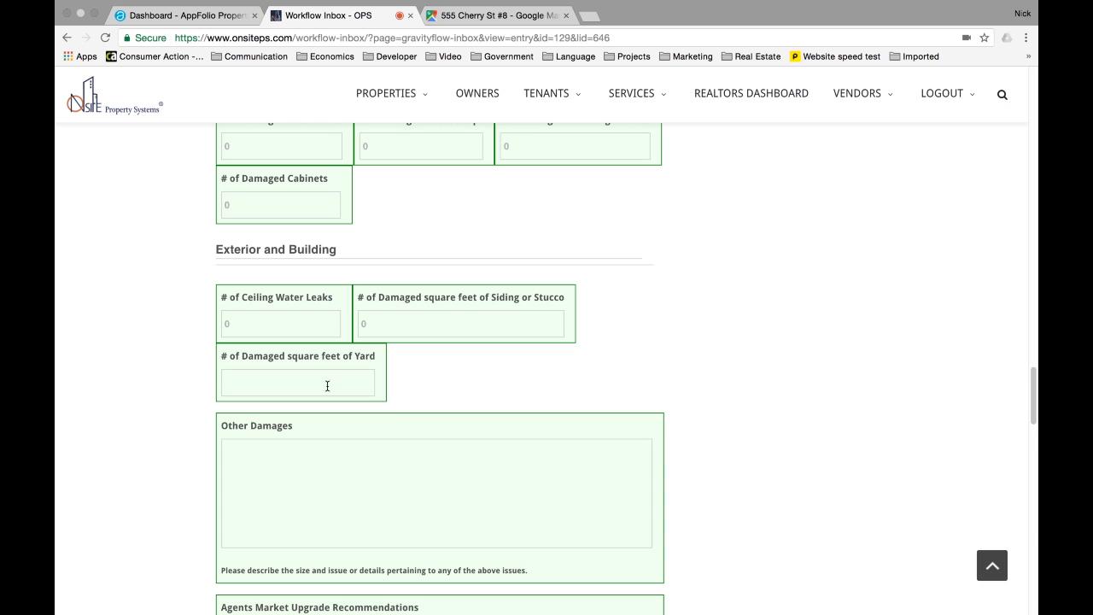
scroll(384, 374, "down", 1)
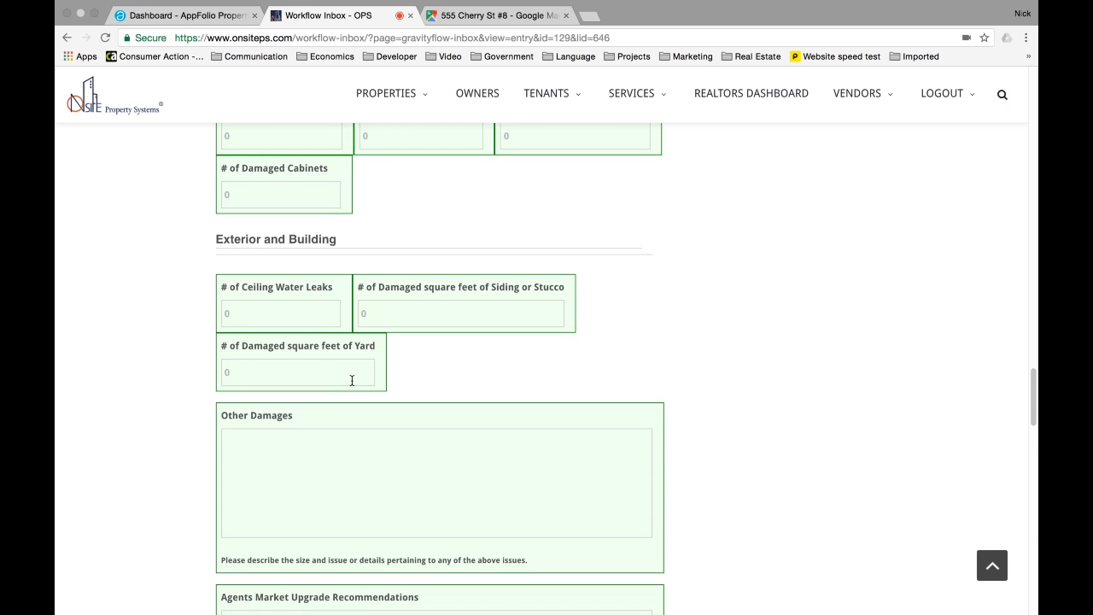
scroll(247, 363, "down", 3)
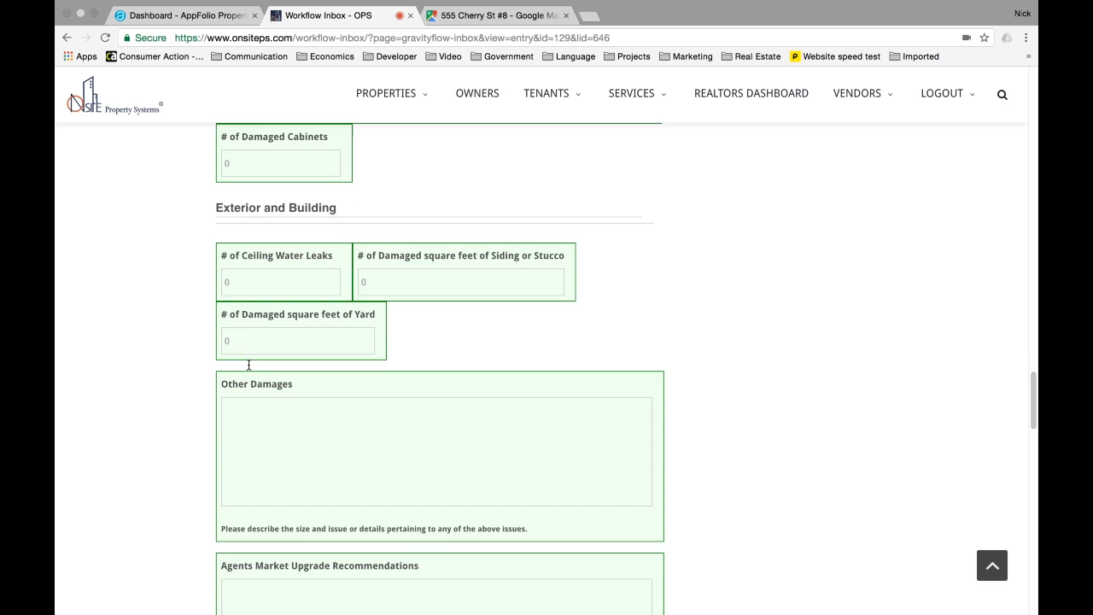
left_click(244, 332)
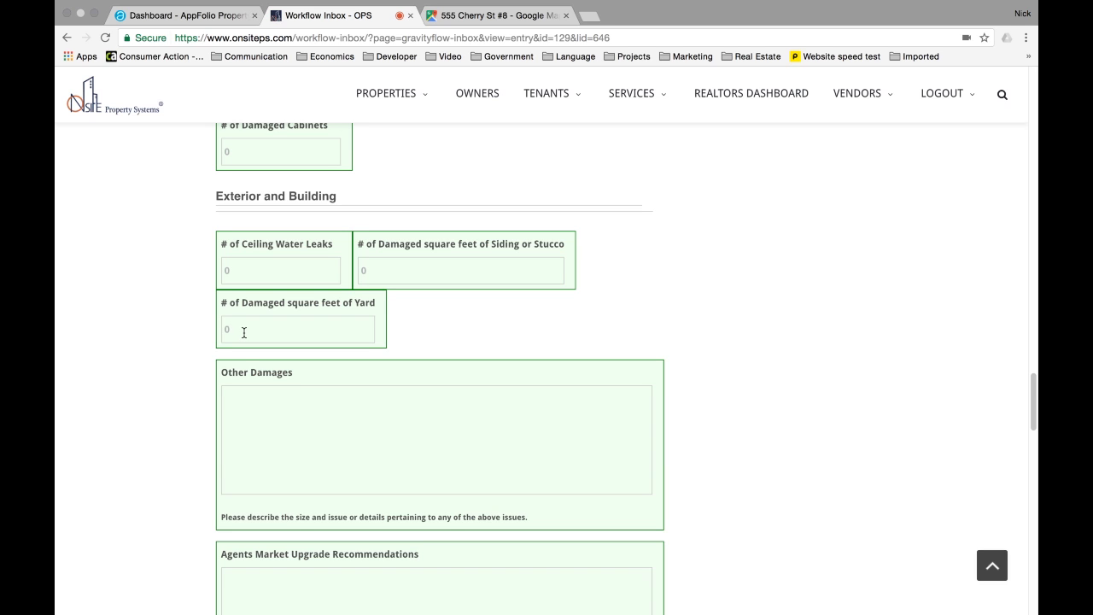
scroll(243, 332, "down", 1)
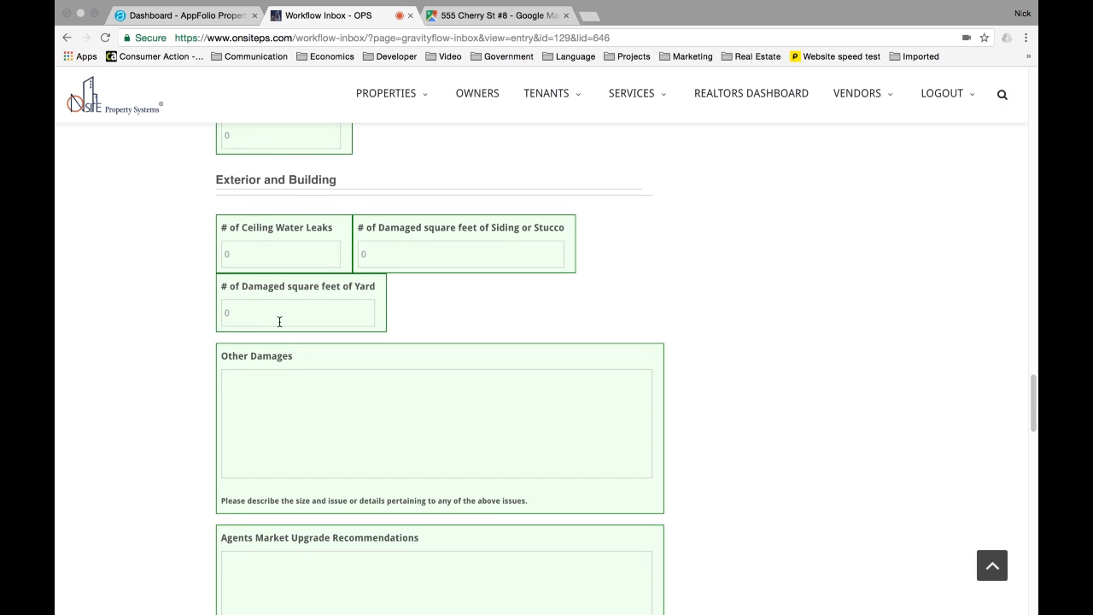
scroll(279, 321, "down", 1)
- Type 'None' in Other Damages, then delete it to leave the field empty
left_click(261, 376)
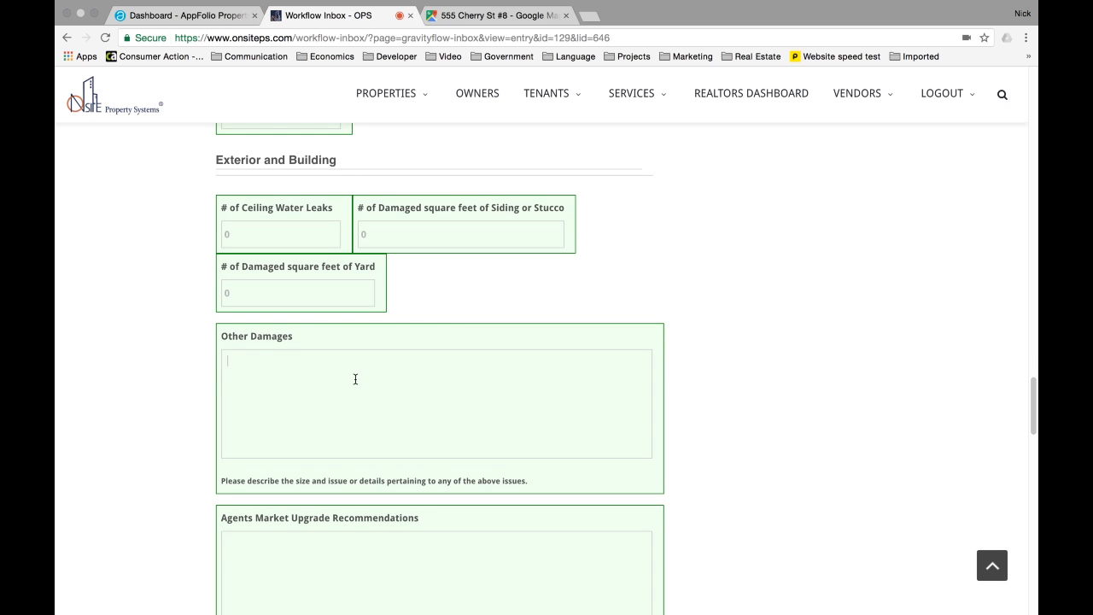
type("None")
scroll(414, 368, "down", 5)
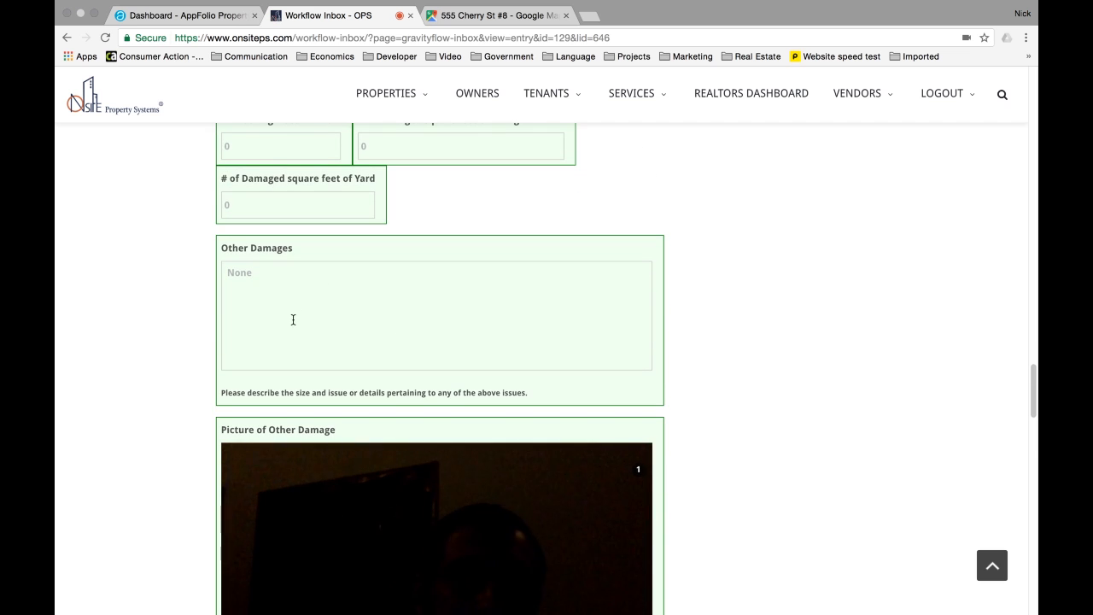
scroll(293, 316, "down", 3)
scroll(283, 220, "down", 4)
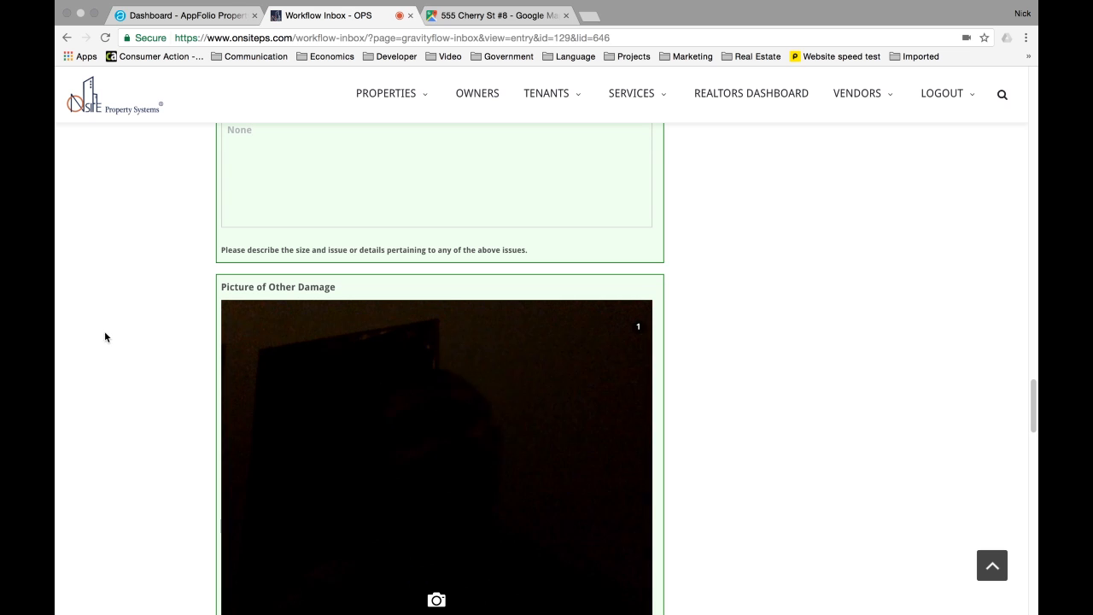
key("BackSpace")
key("BackSpace")
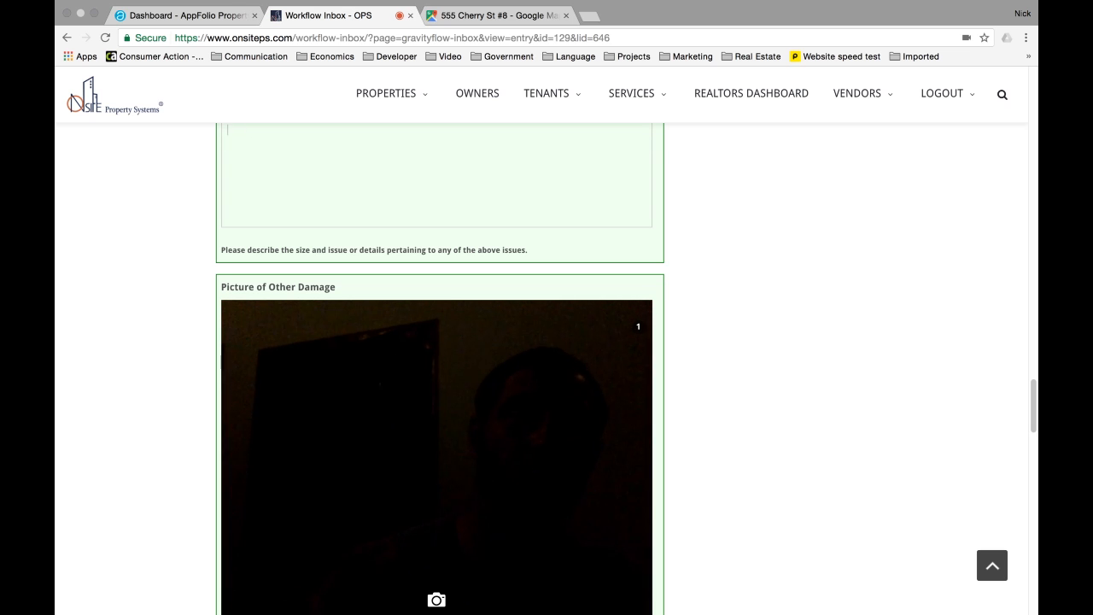
scroll(165, 306, "down", 1)
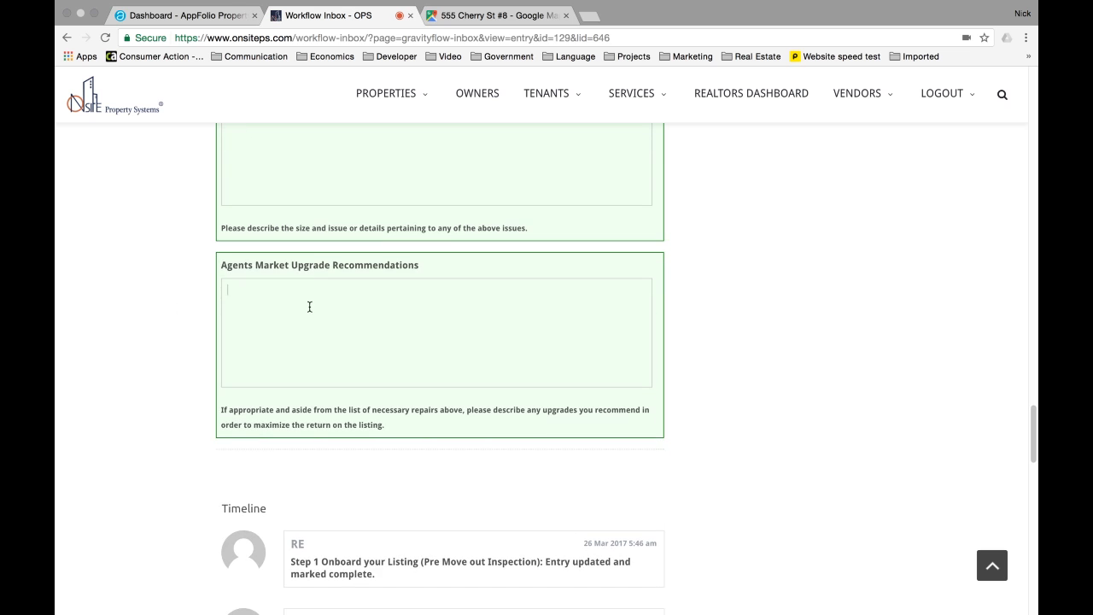
- Enter the upgrade recommendation 'I think we should add a new kitchen cabinets and countertops.'
left_click(408, 307)
type("I think we ")
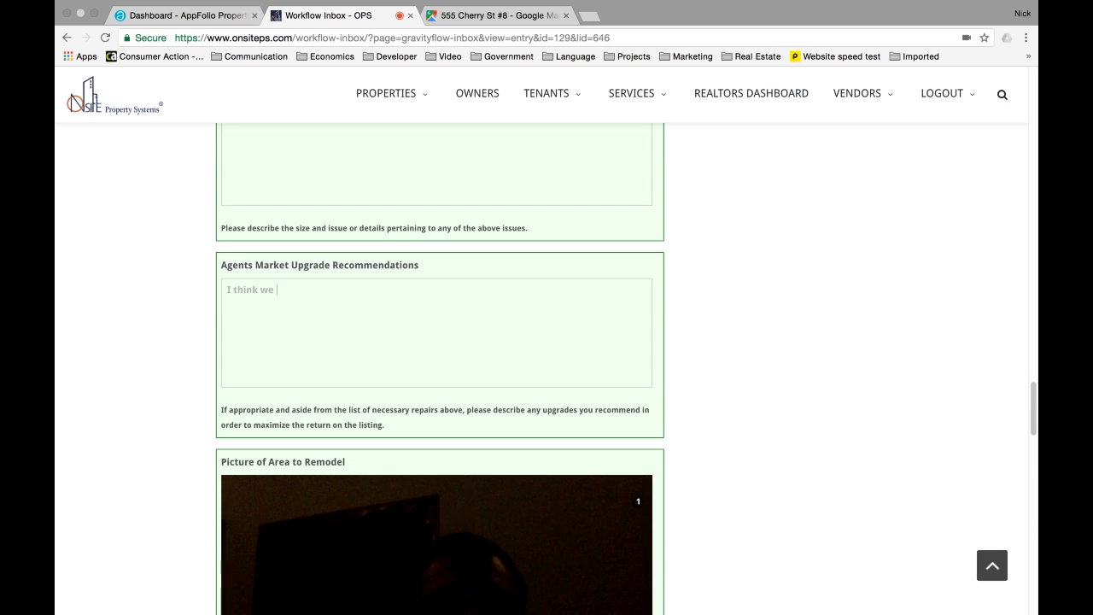
type("should add a new kitchen cabi")
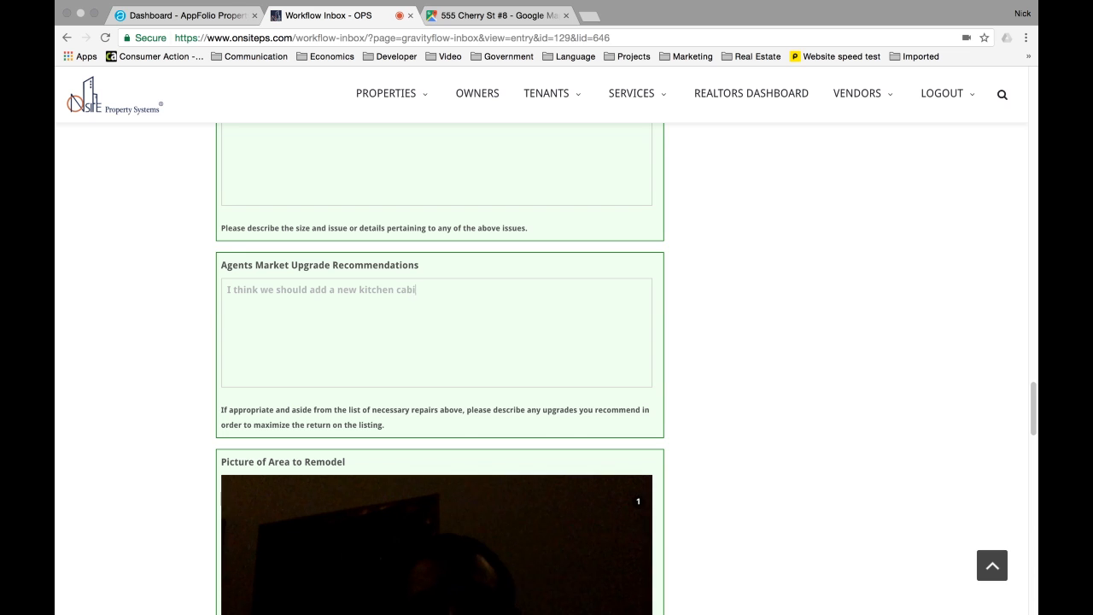
type("nets and countertops.")
scroll(333, 523, "down", 3)
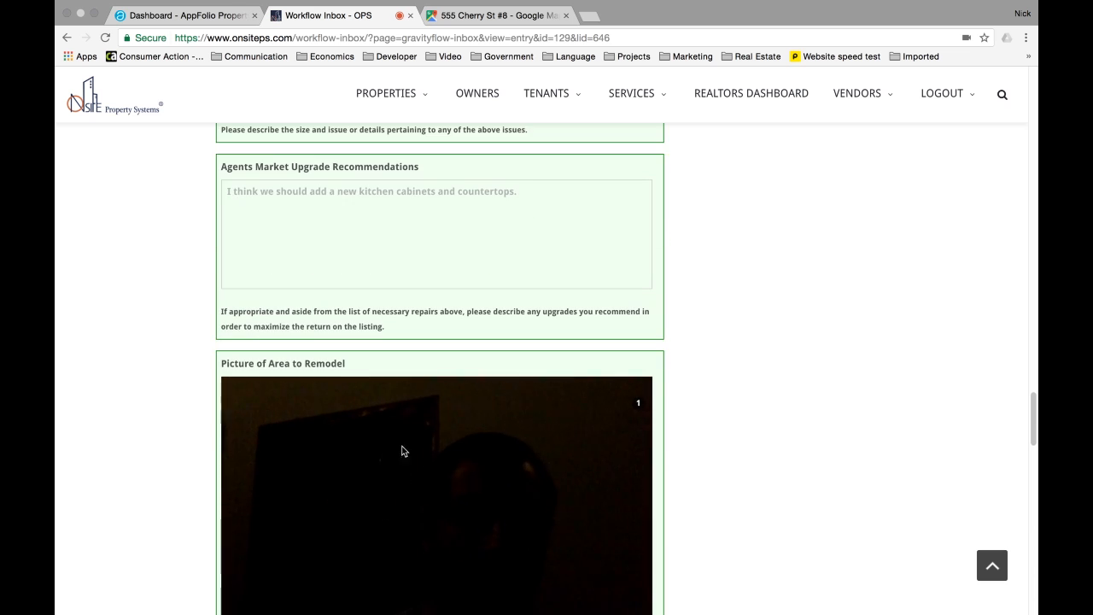
scroll(453, 486, "down", 1)
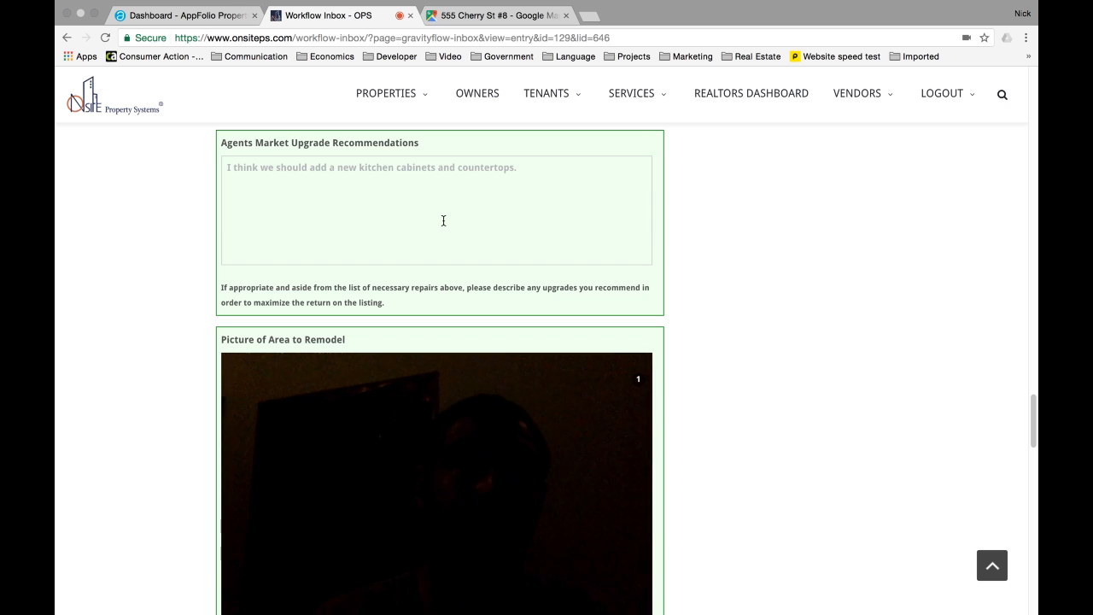
scroll(443, 220, "down", 1)
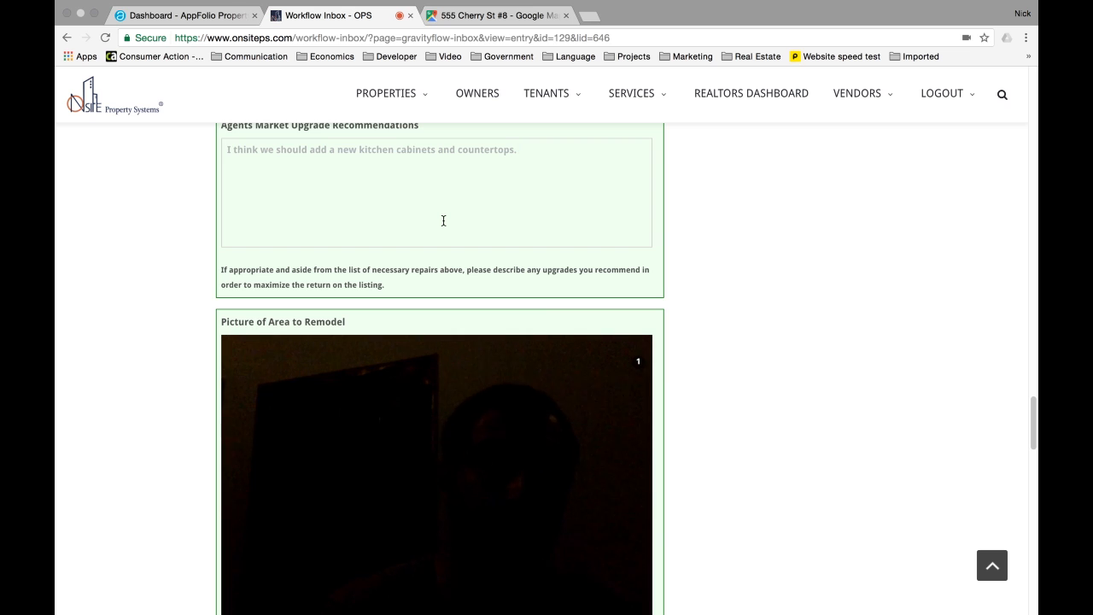
scroll(443, 220, "down", 5)
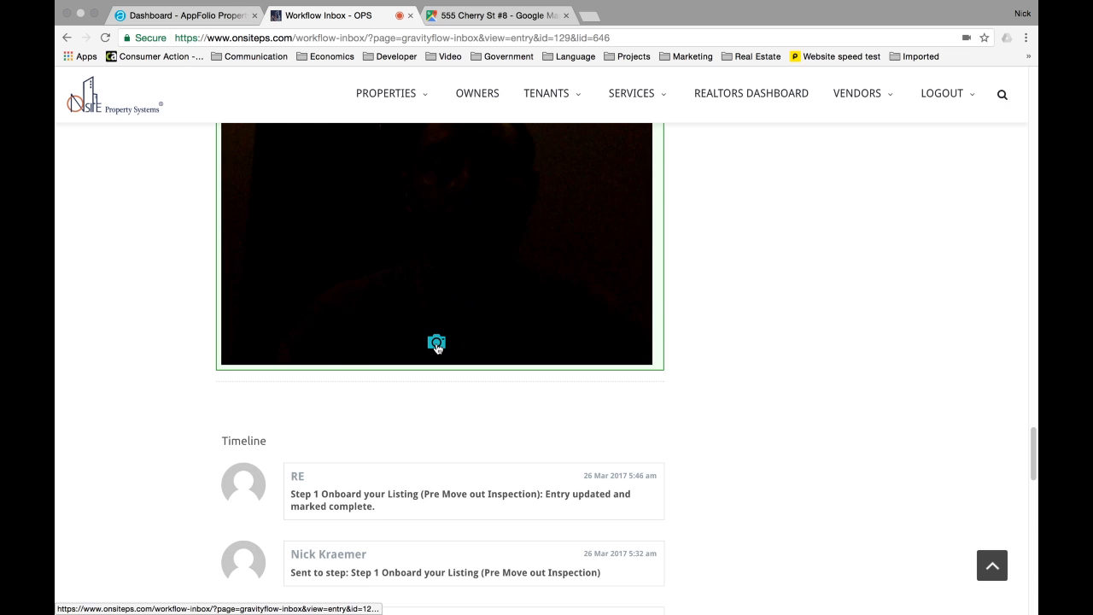
- Take the webcam photo for Picture of Area to Remodel and return toward the top of the entry
left_click(437, 345)
scroll(550, 327, "up", 5)
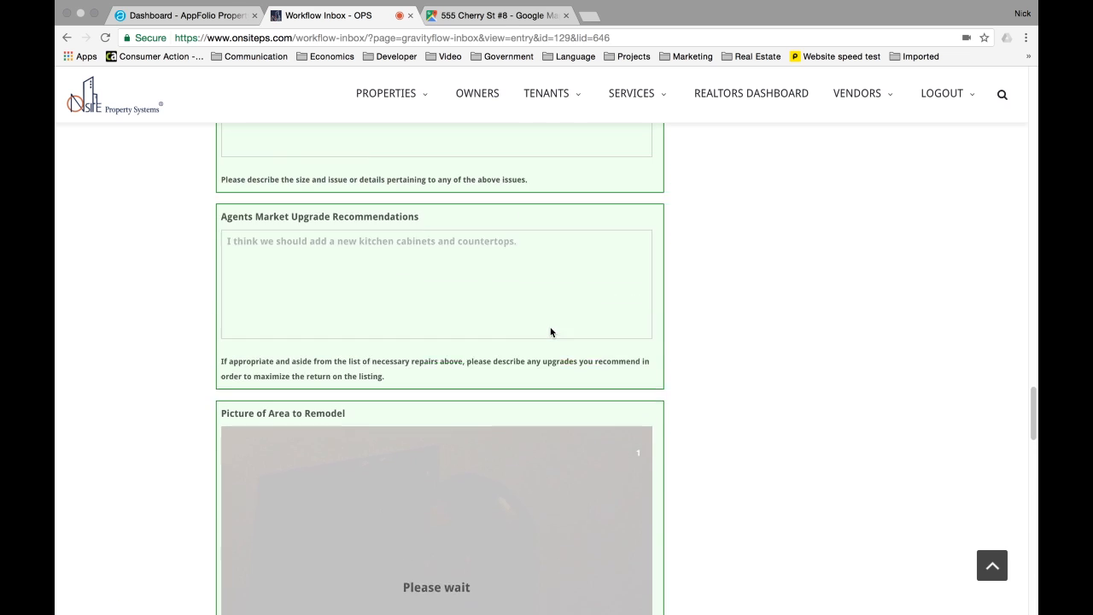
scroll(550, 331, "up", 10)
scroll(615, 330, "down", 15)
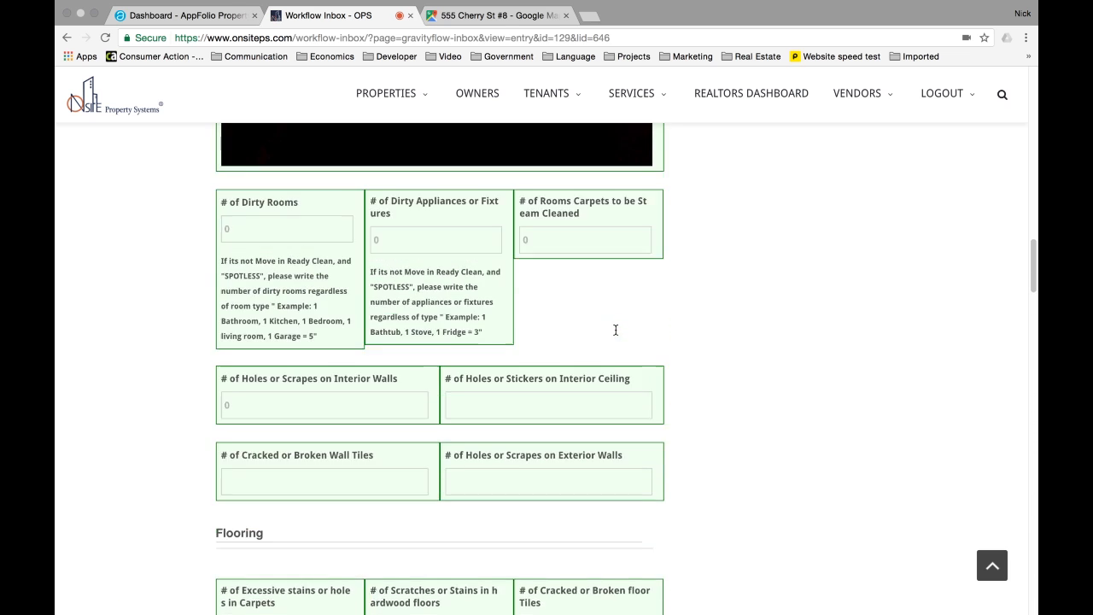
scroll(615, 329, "up", 6)
scroll(504, 435, "down", 1)
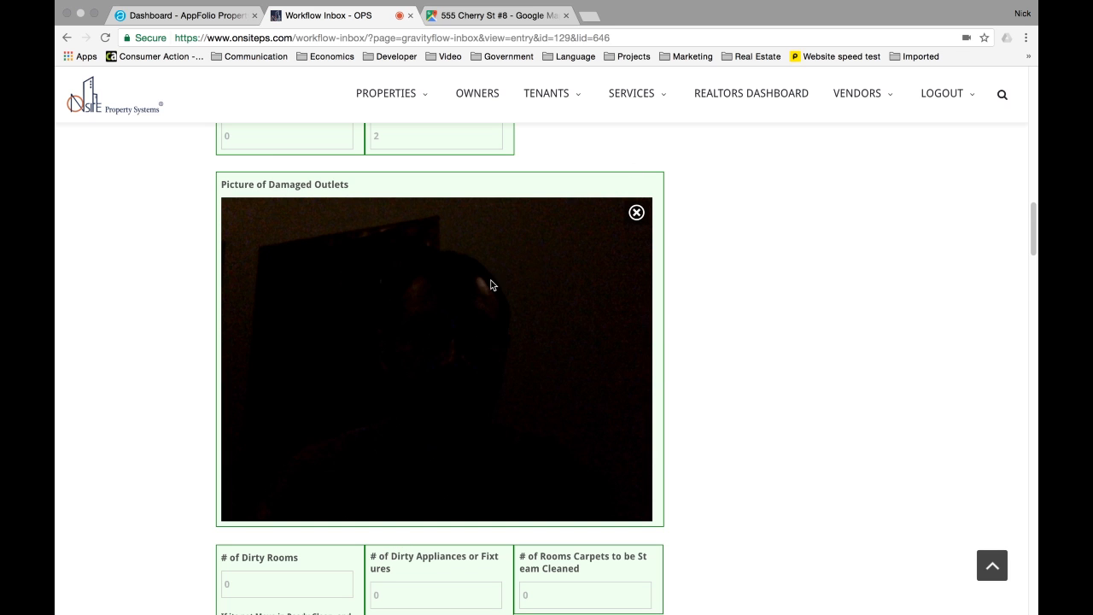
scroll(743, 215, "up", 8)
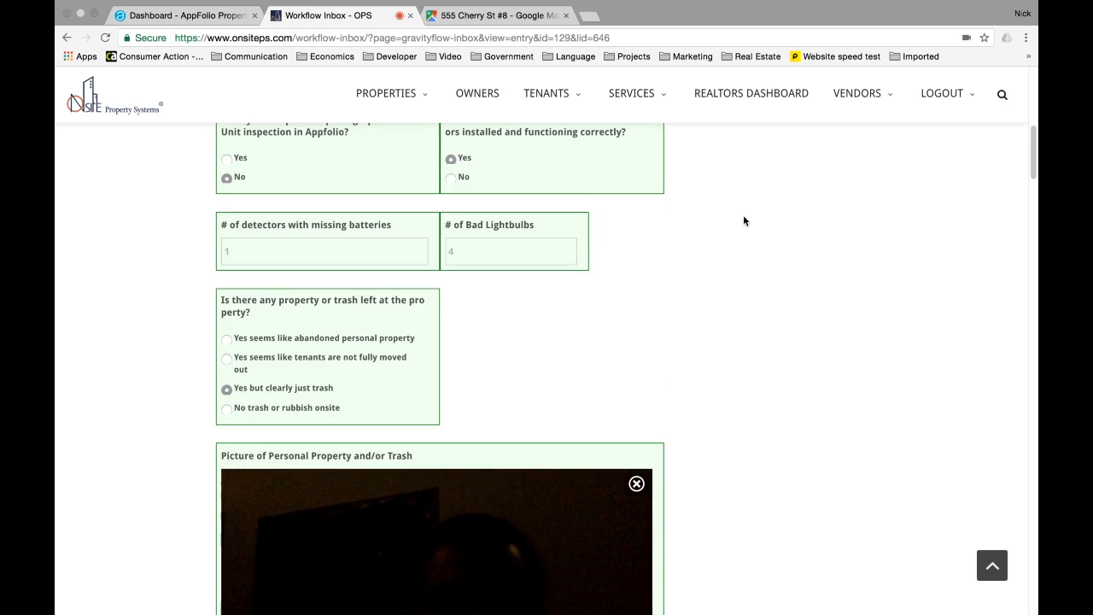
scroll(743, 220, "up", 6)
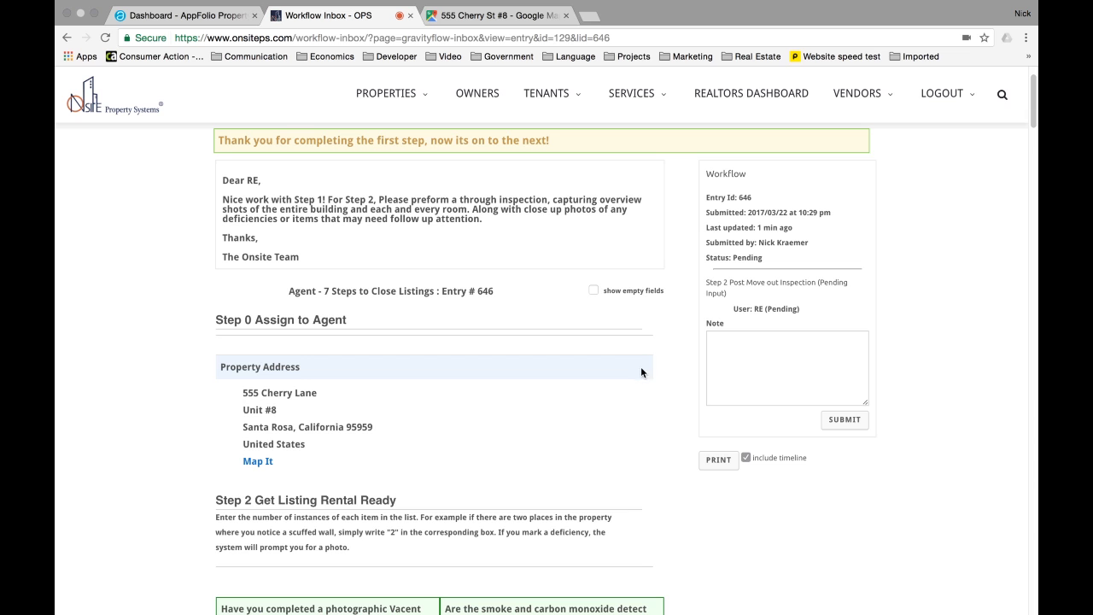
- Submit the completed Step 2 inspection and review the pending Step 3 status
left_click(846, 420)
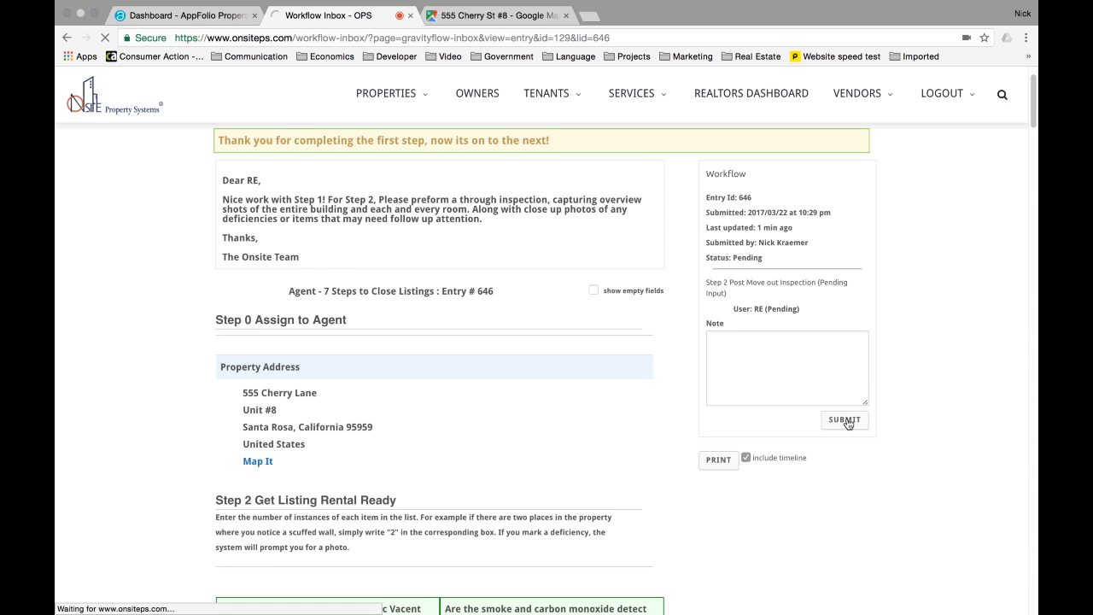
left_click_drag(219, 205, 493, 208)
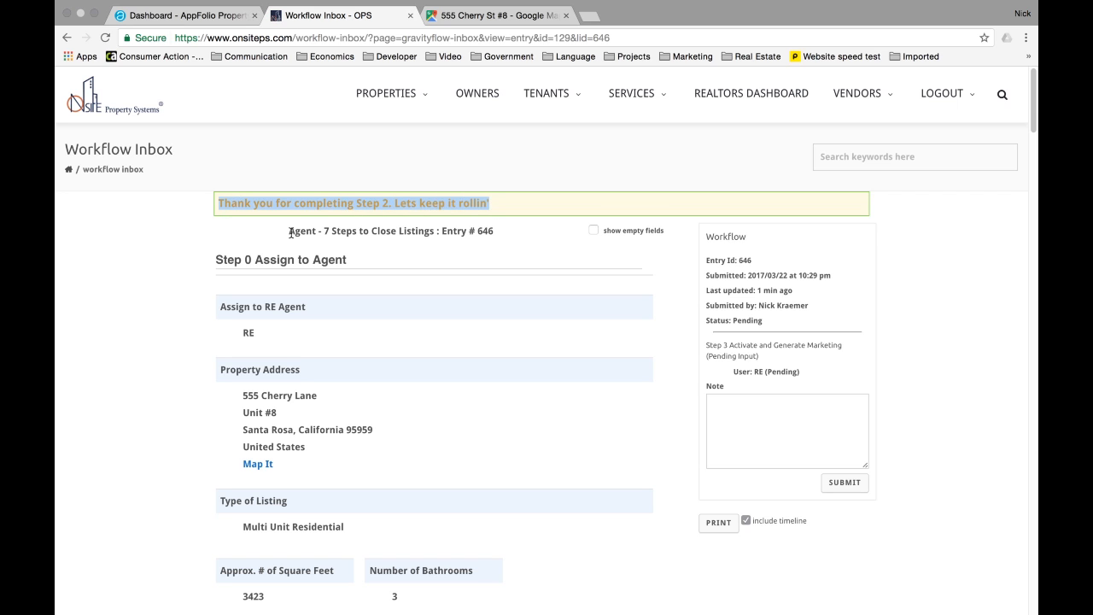
left_click(707, 345)
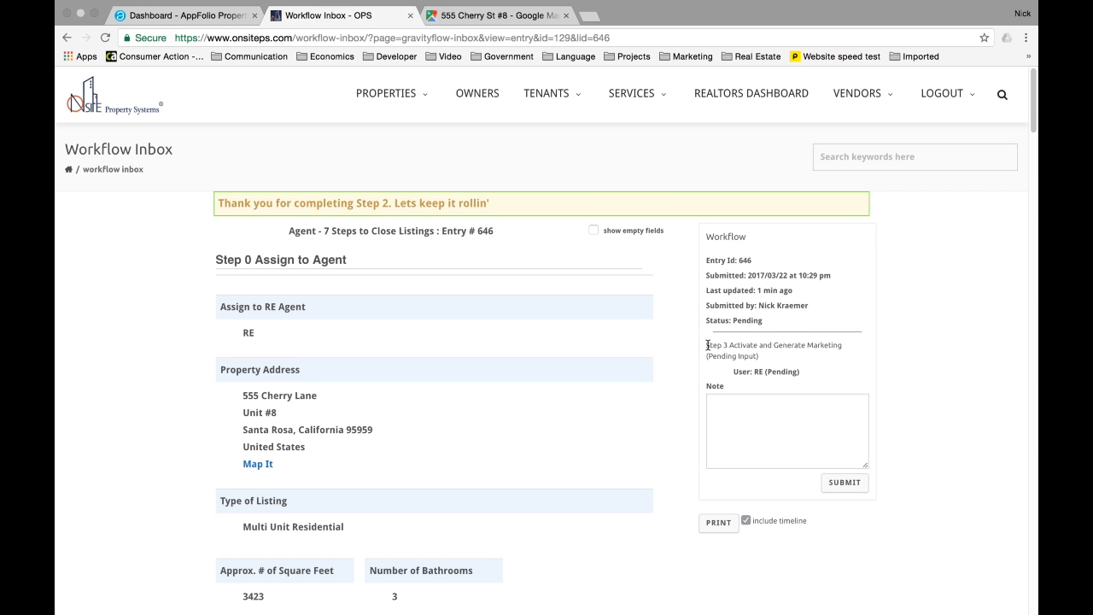
left_click_drag(707, 345, 802, 371)
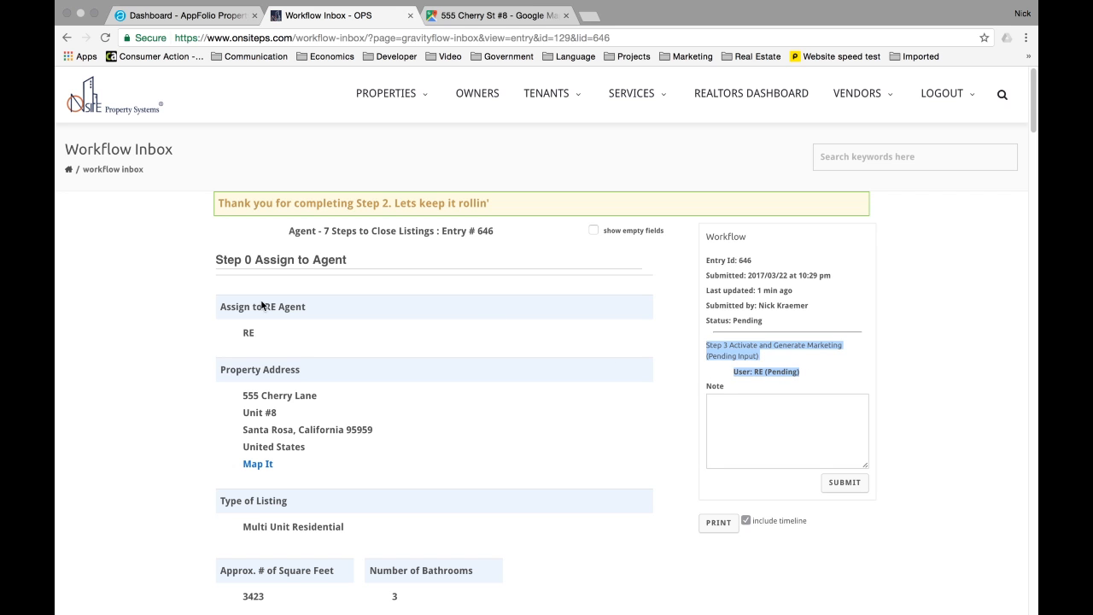
- Scroll past the inspection pictures to the Step 3 Generate Marketing question
scroll(182, 311, "down", 1)
scroll(182, 311, "down", 3)
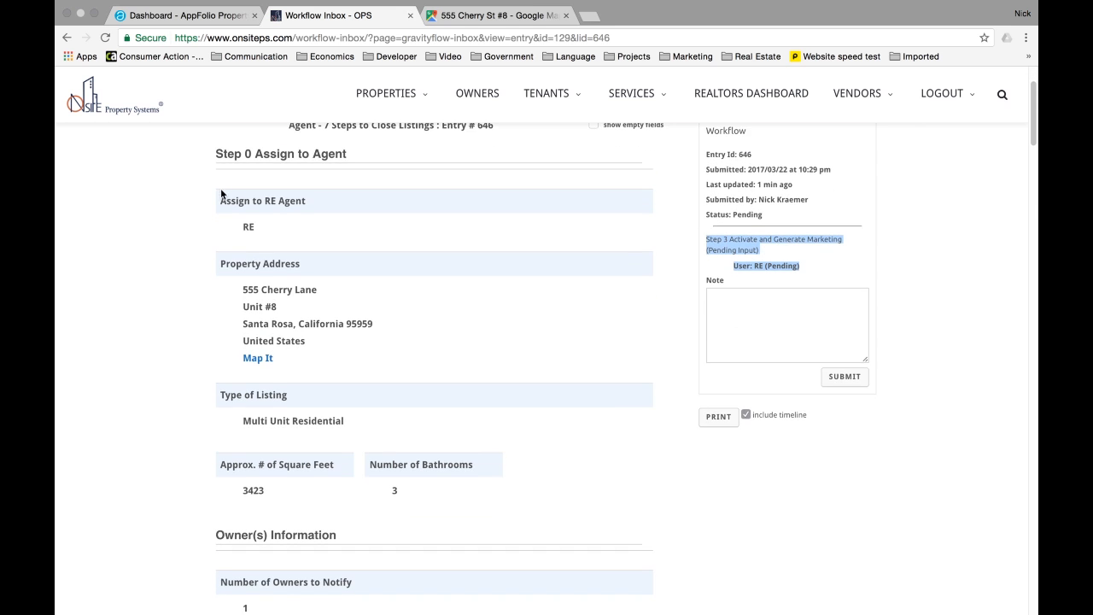
scroll(220, 195, "down", 5)
scroll(220, 195, "down", 8)
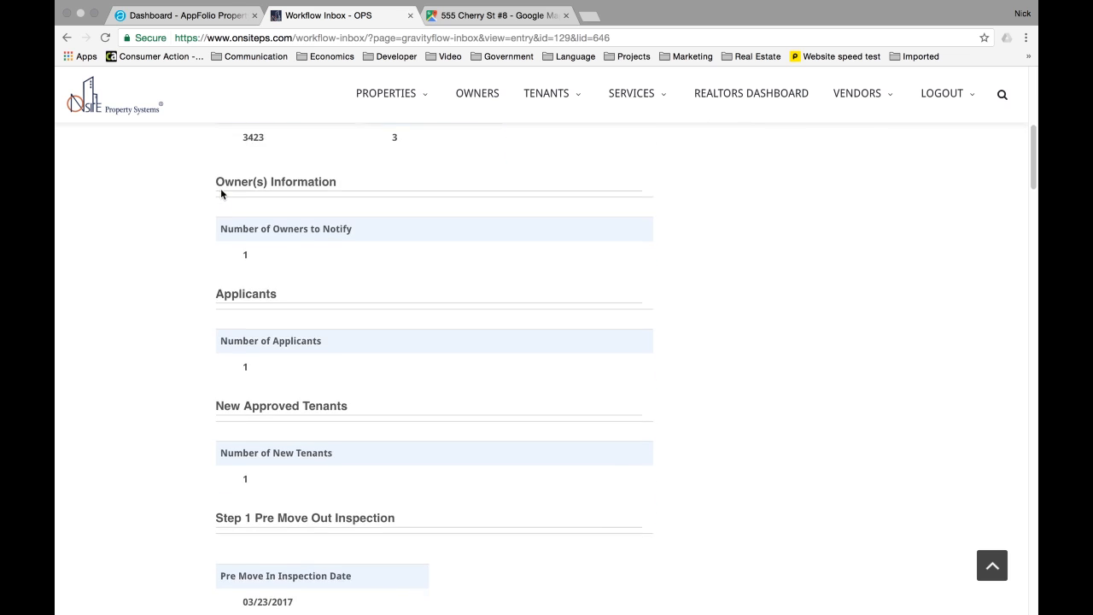
scroll(220, 195, "down", 10)
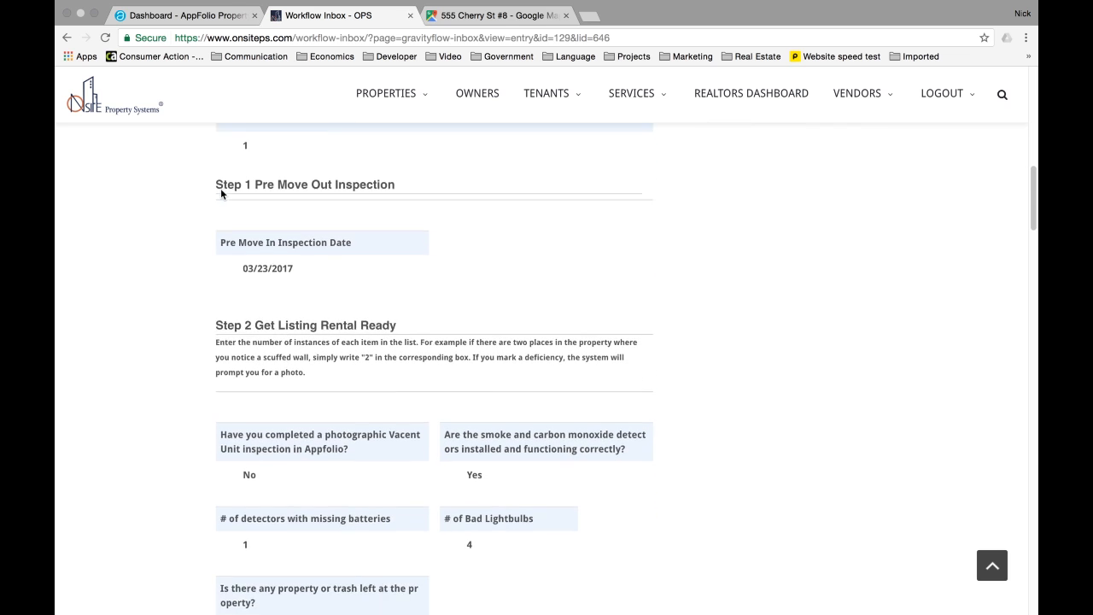
scroll(220, 194, "down", 15)
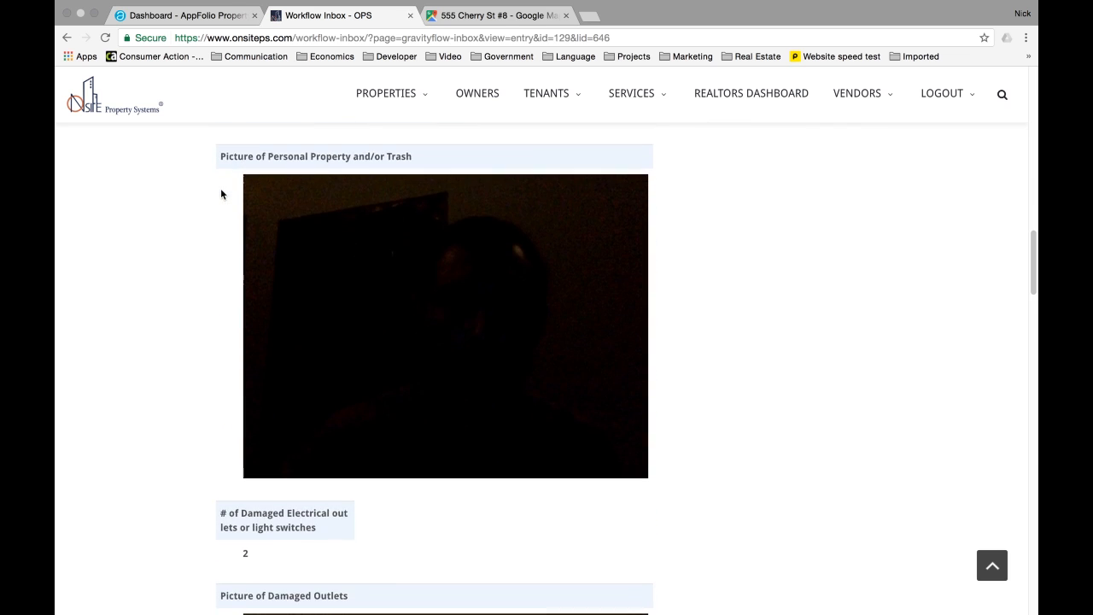
scroll(221, 194, "down", 10)
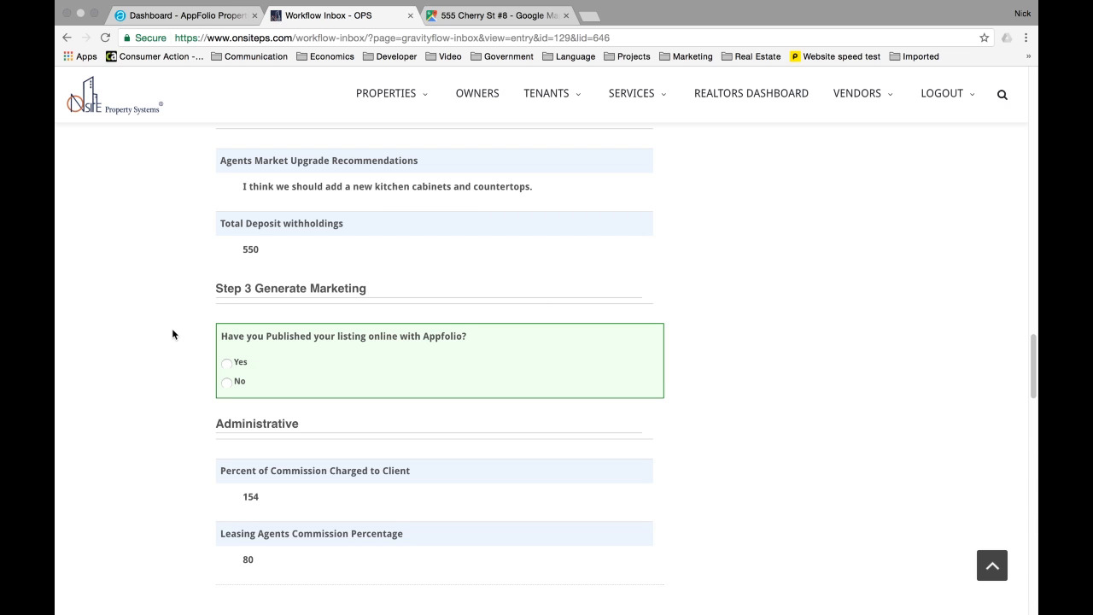
- Answer No to published and request Publish Online, Print Flyer and Post Card marketing
scroll(248, 351, "down", 1)
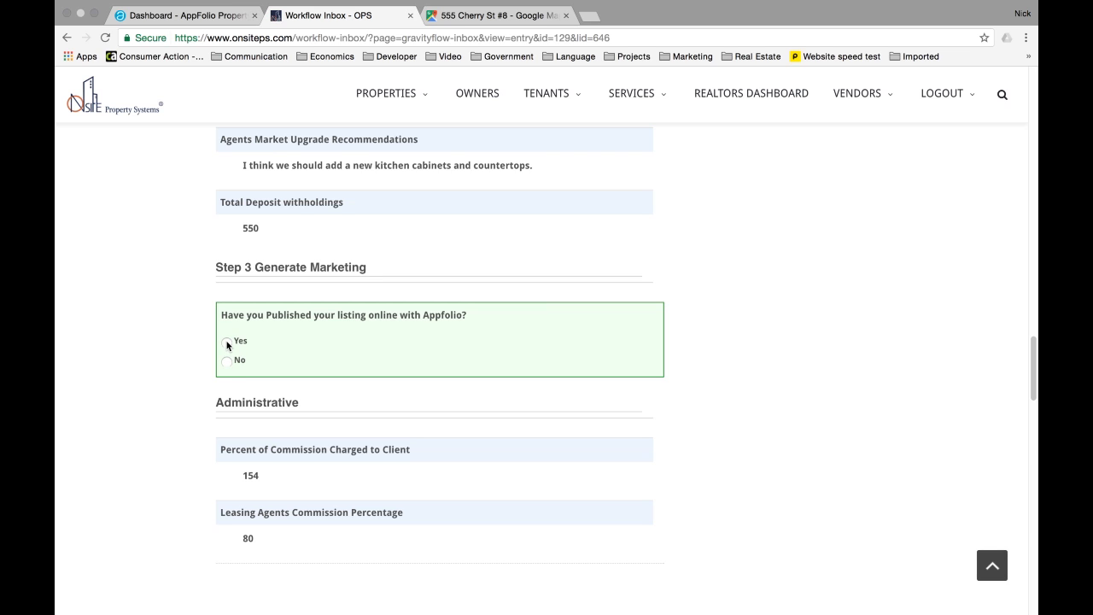
left_click(226, 341)
left_click(227, 362)
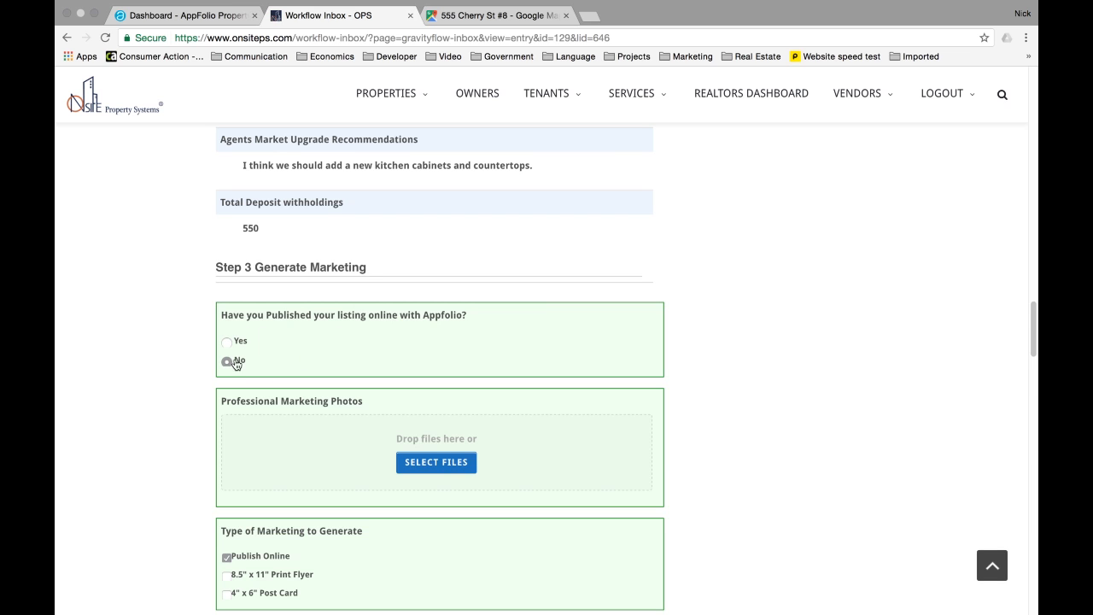
scroll(274, 359, "down", 2)
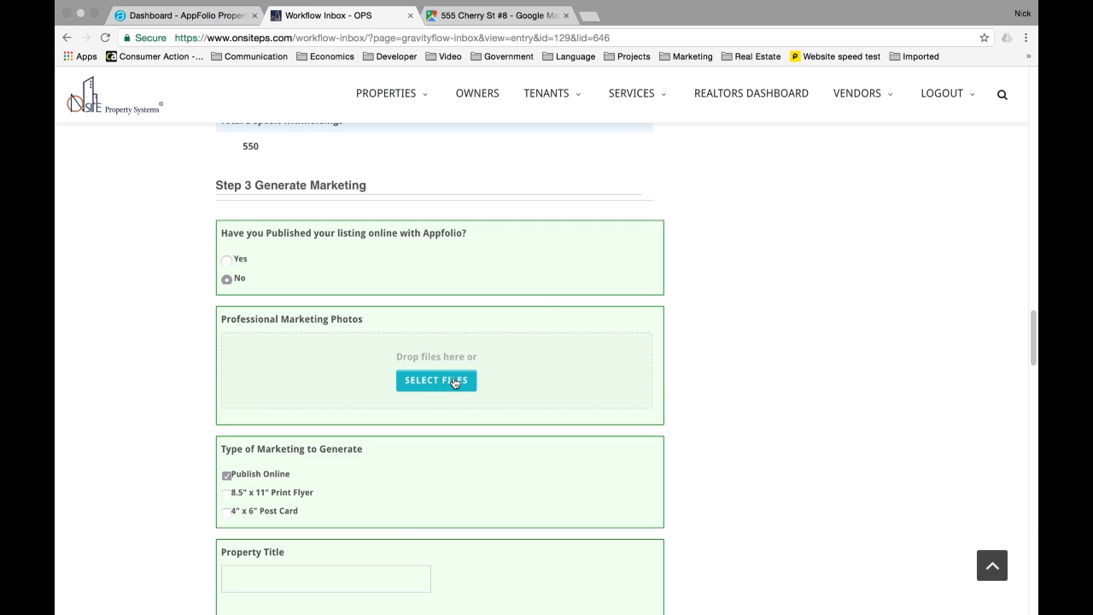
scroll(452, 383, "down", 1)
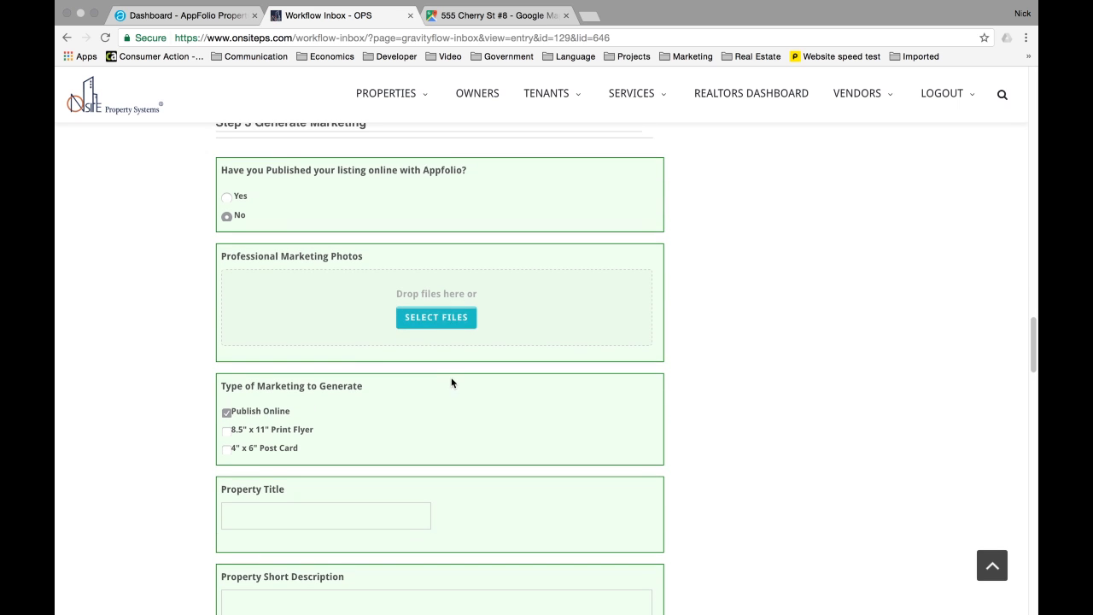
left_click(226, 411)
left_click(254, 434)
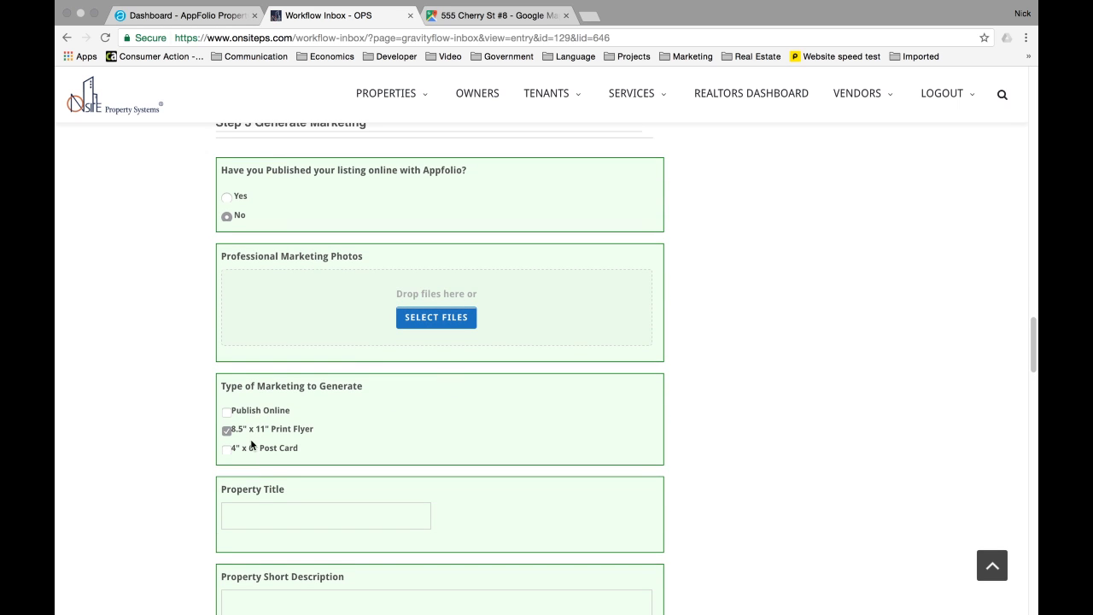
left_click(253, 447)
left_click(253, 413)
- Enter the property title 'Fantastic Property on the Hil', short description and long description
scroll(242, 410, "down", 1)
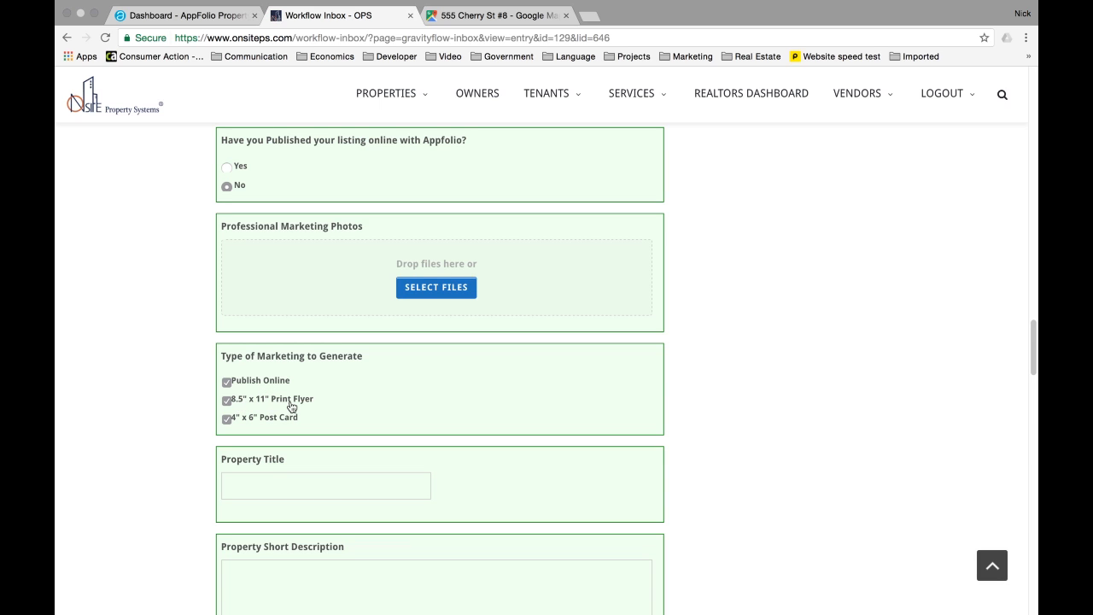
scroll(290, 408, "down", 3)
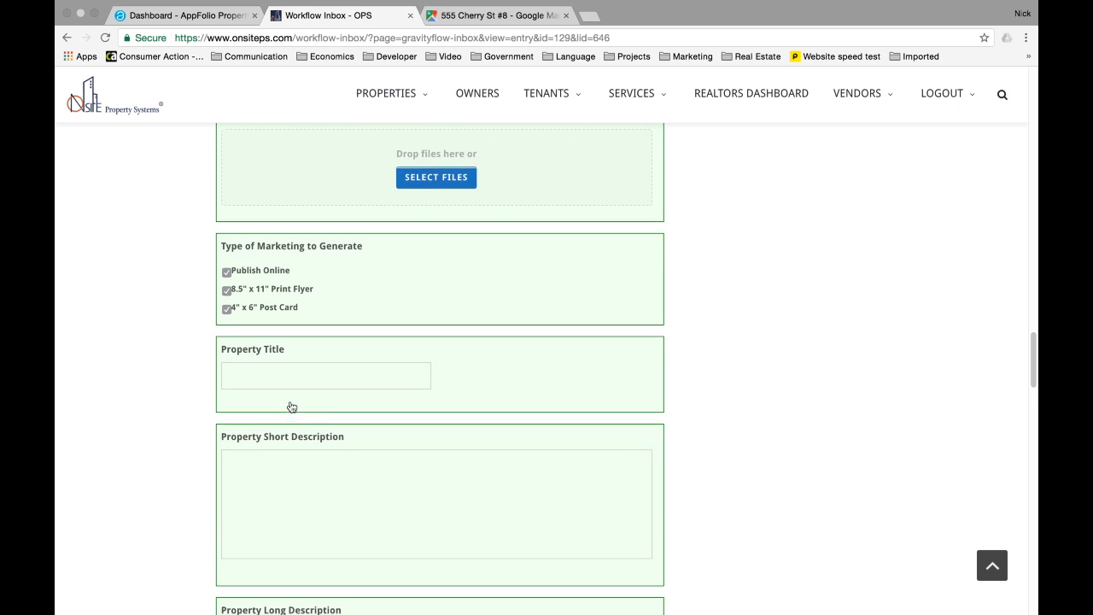
left_click(264, 384)
type("Fant")
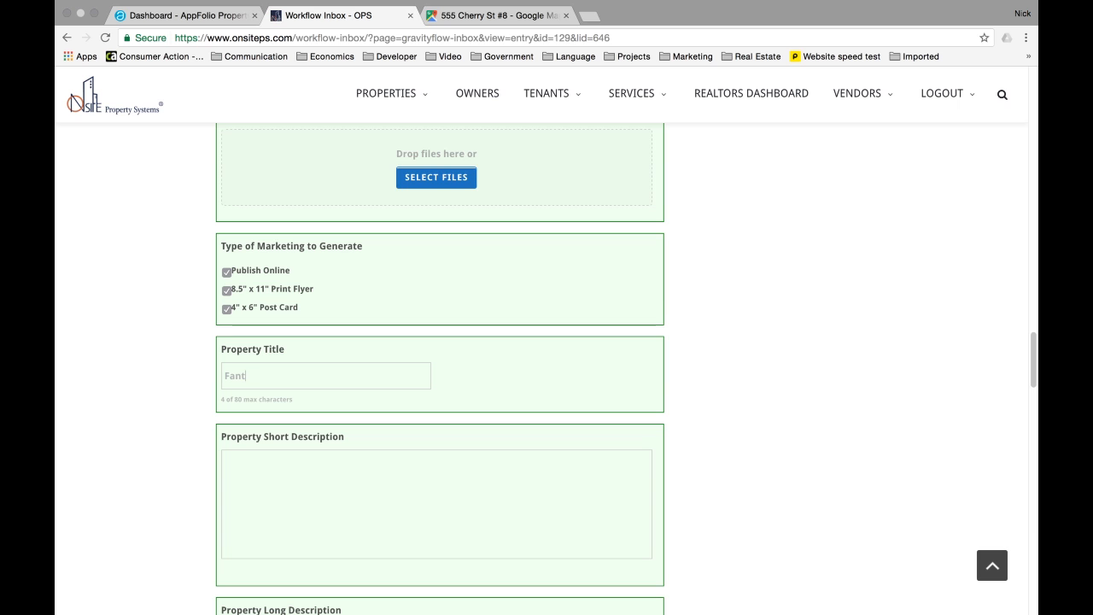
type("astic Proper")
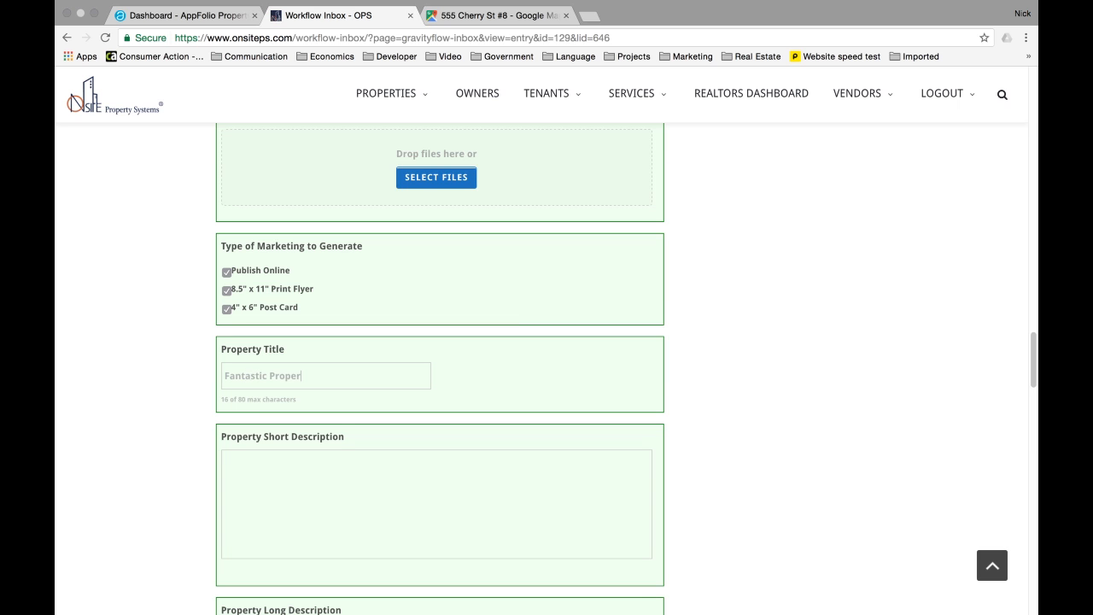
type("ty on the Hill")
scroll(483, 366, "down", 4)
left_click(351, 375)
type("Great pr")
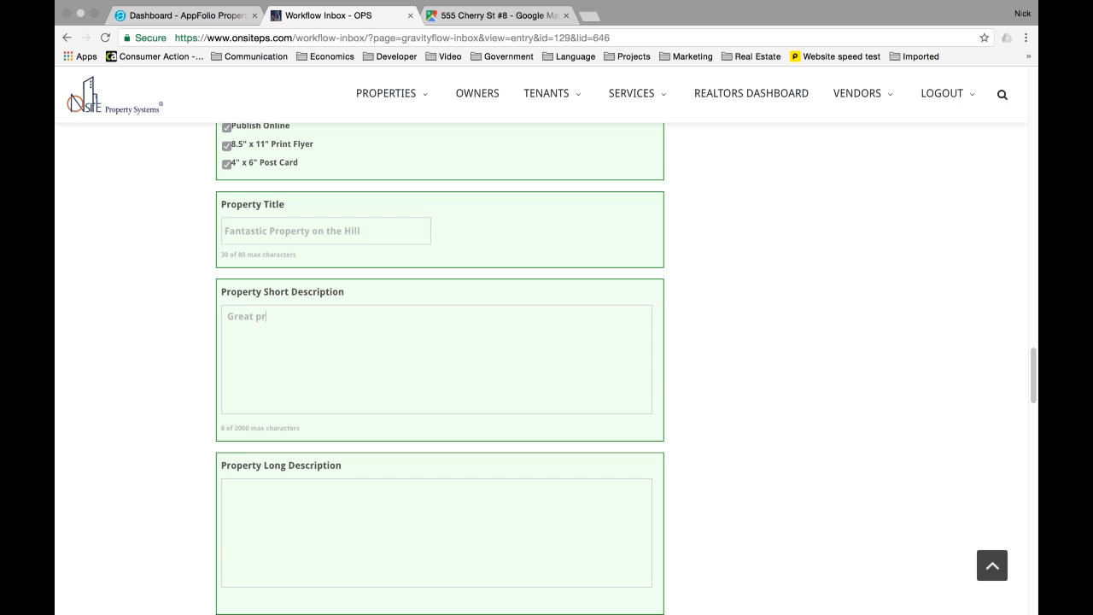
type("operty with iew")
type("ews.")
scroll(357, 382, "down", 3)
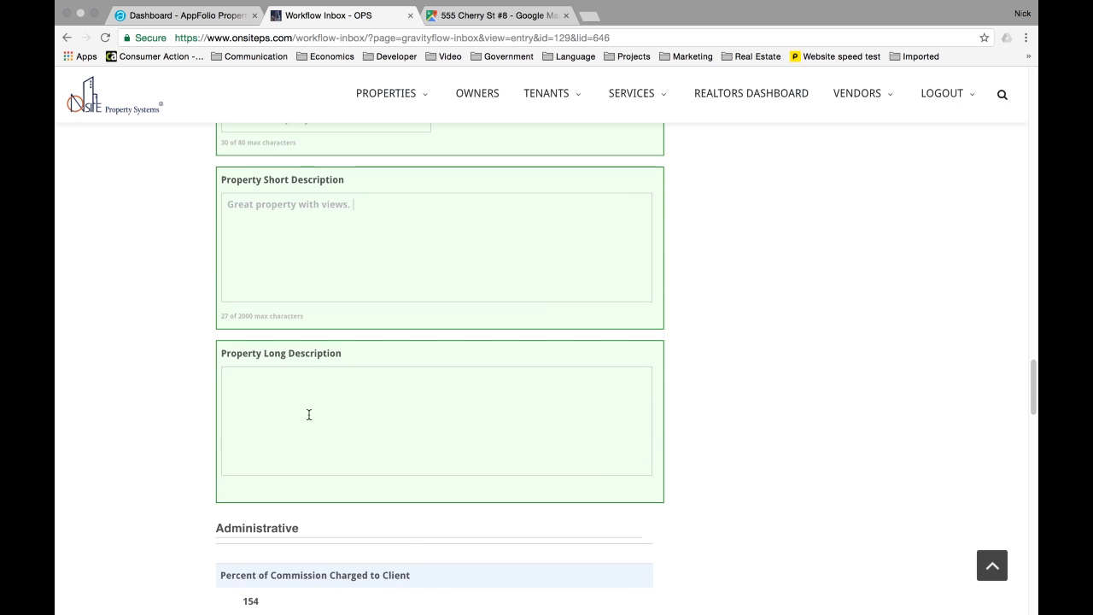
left_click(290, 420)
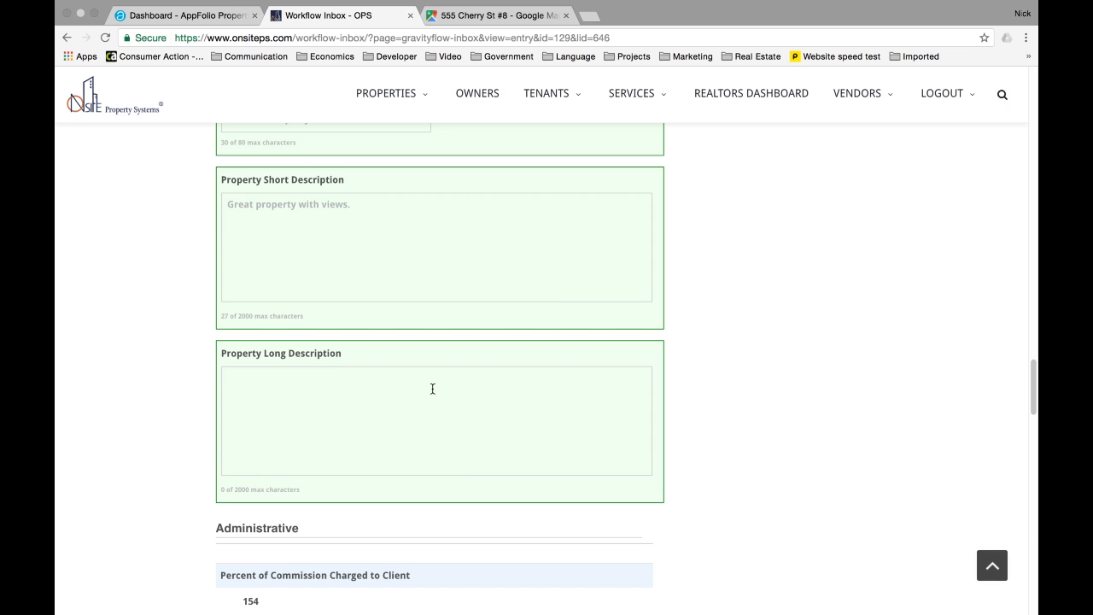
left_click(432, 389)
type("Long s")
type("escription of cozy property.")
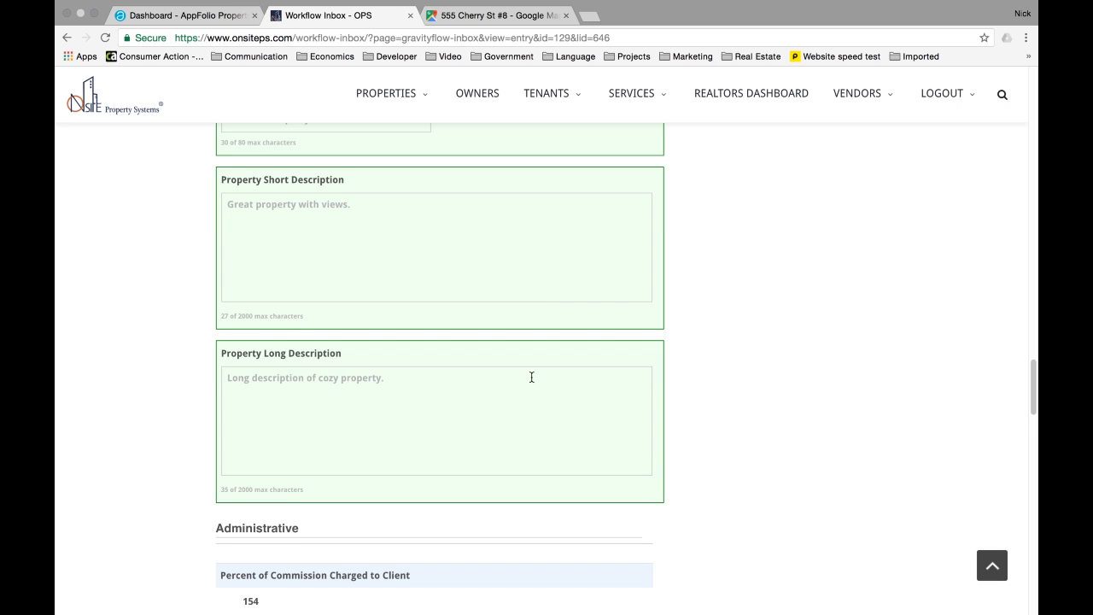
scroll(529, 376, "down", 3)
scroll(529, 376, "up", 2)
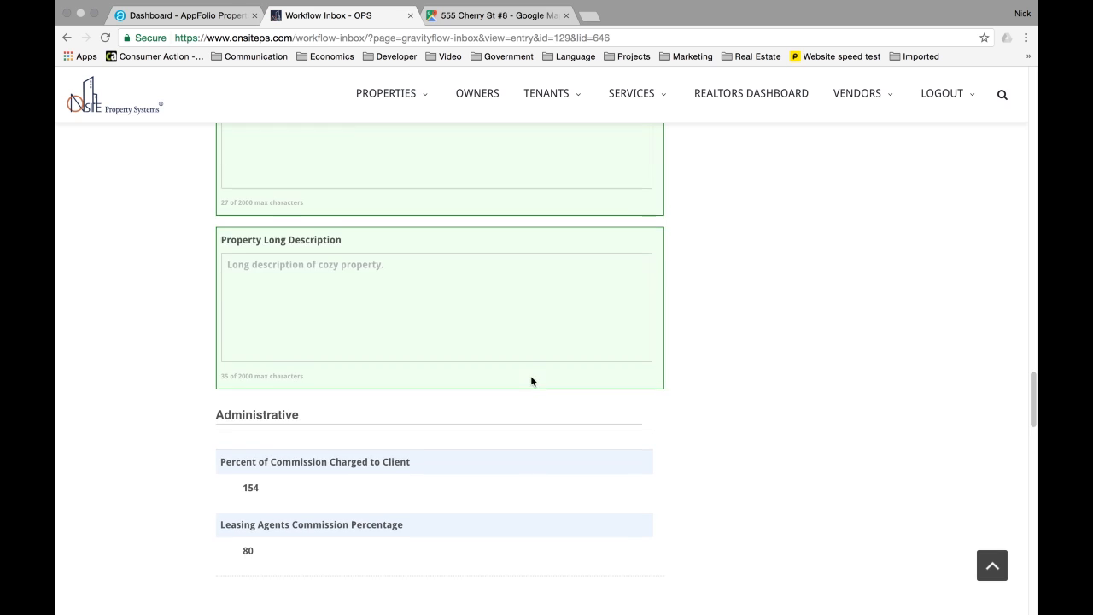
scroll(530, 376, "down", 3)
scroll(530, 376, "down", 3)
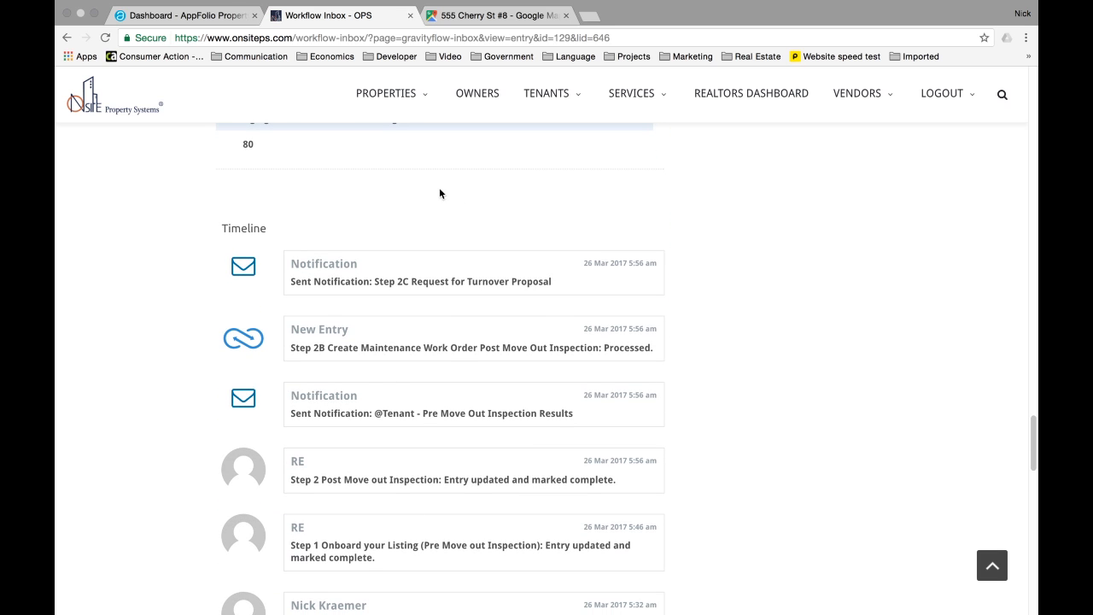
scroll(432, 319, "down", 1)
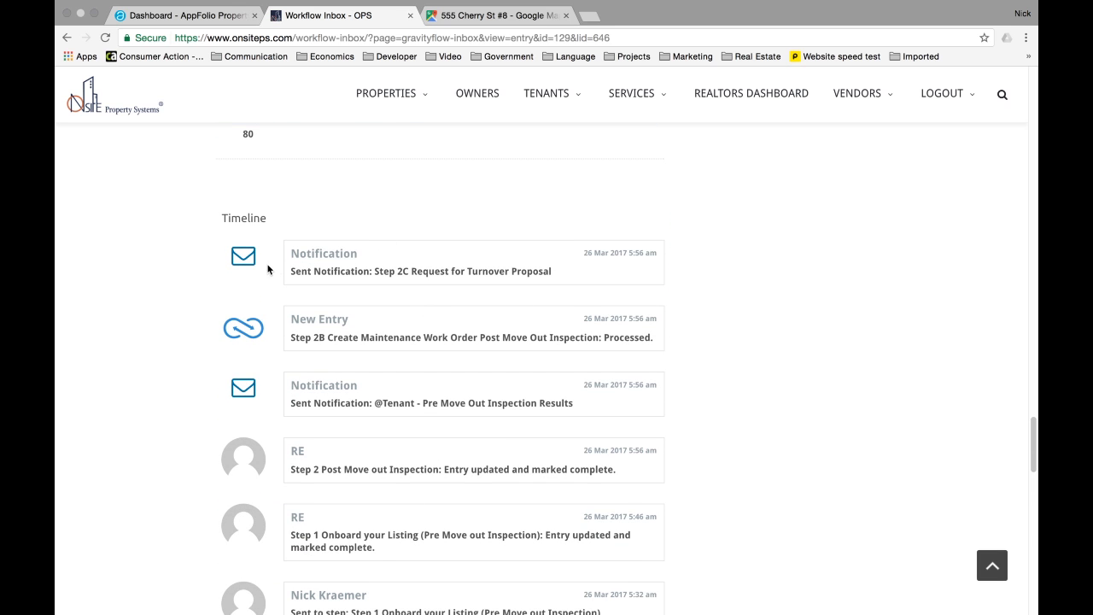
left_click_drag(291, 253, 484, 277)
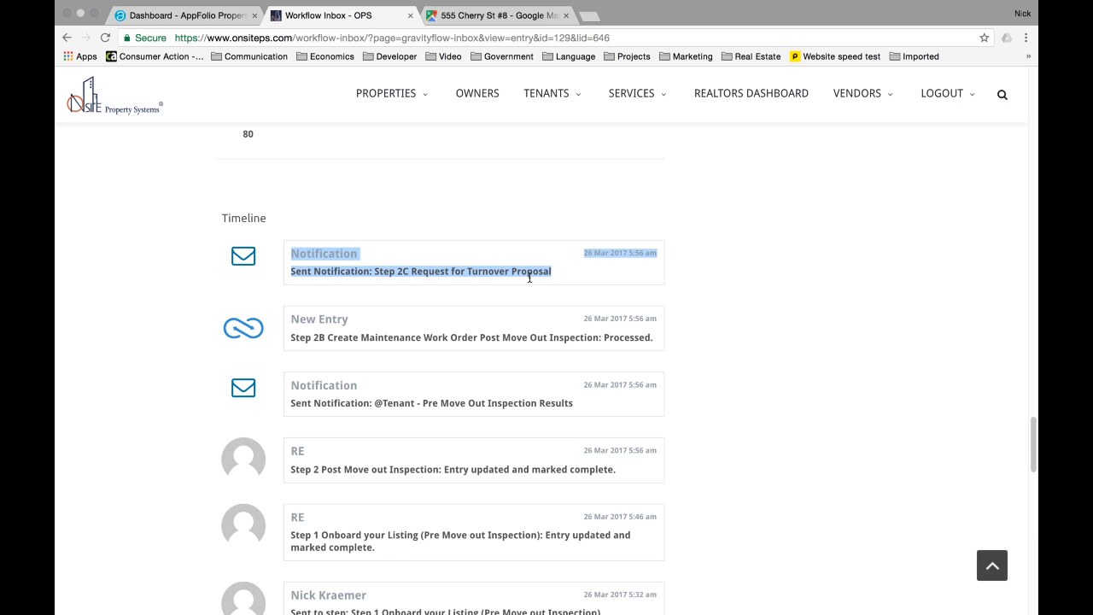
scroll(307, 308, "down", 1)
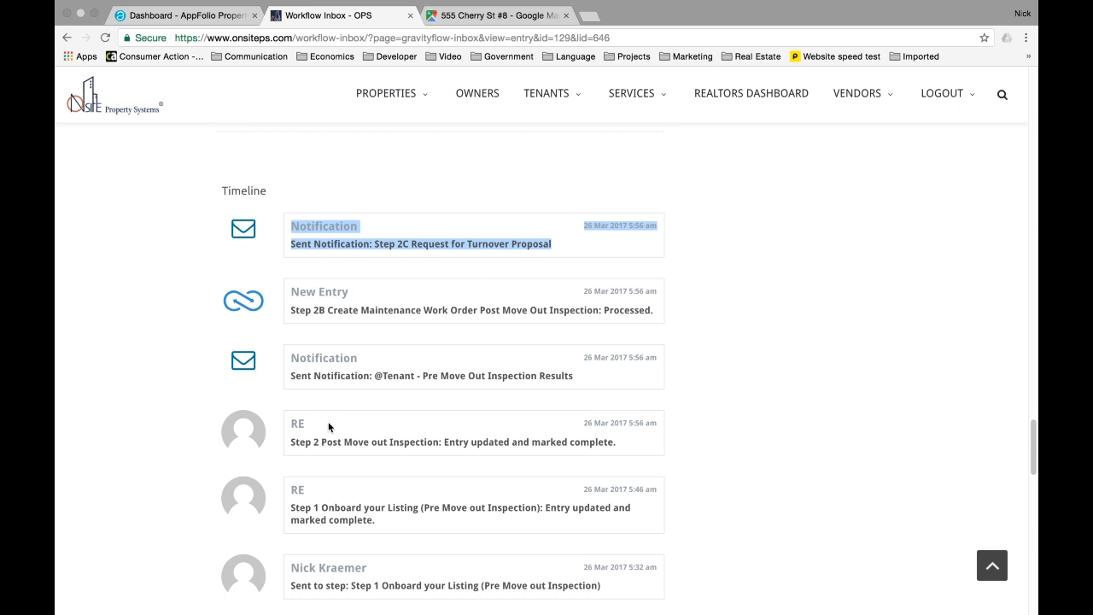
scroll(527, 359, "up", 3)
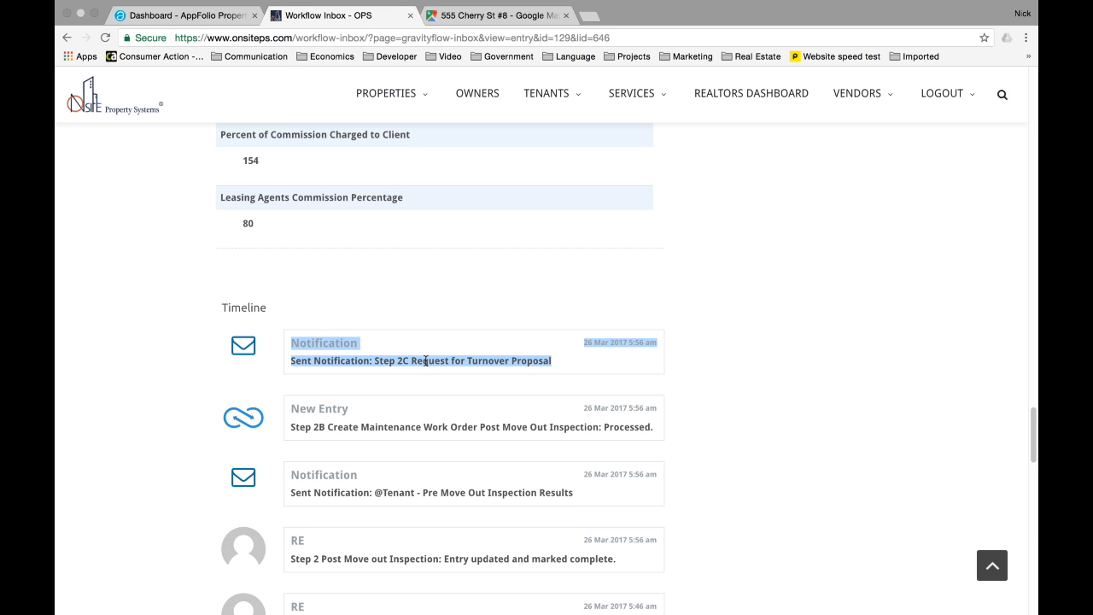
scroll(425, 360, "up", 20)
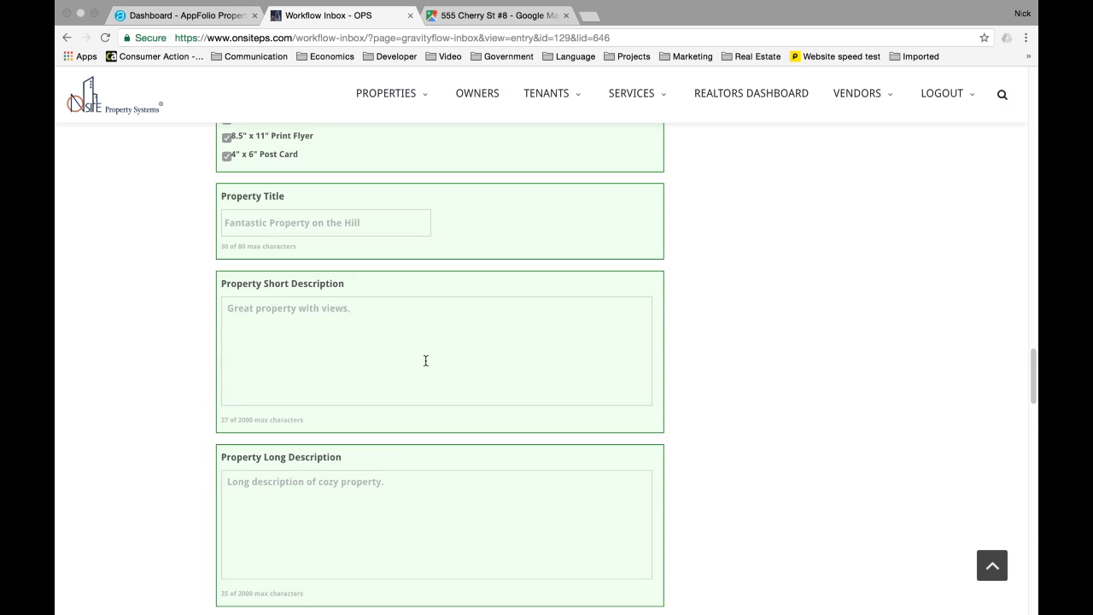
scroll(425, 361, "up", 4)
scroll(420, 462, "down", 5)
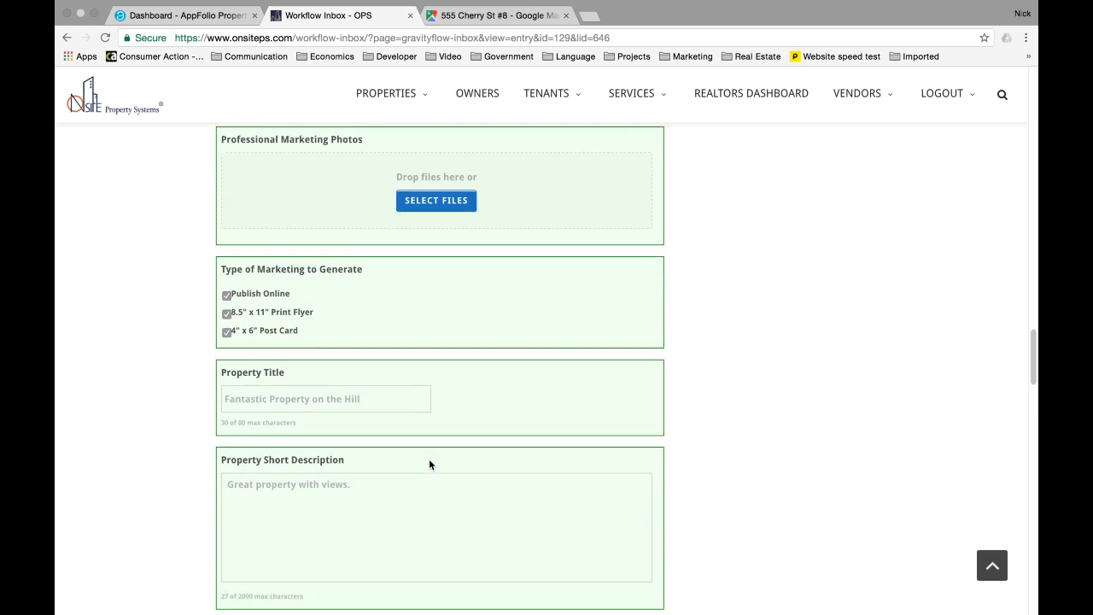
scroll(429, 461, "up", 2)
scroll(428, 464, "up", 3)
scroll(429, 461, "down", 7)
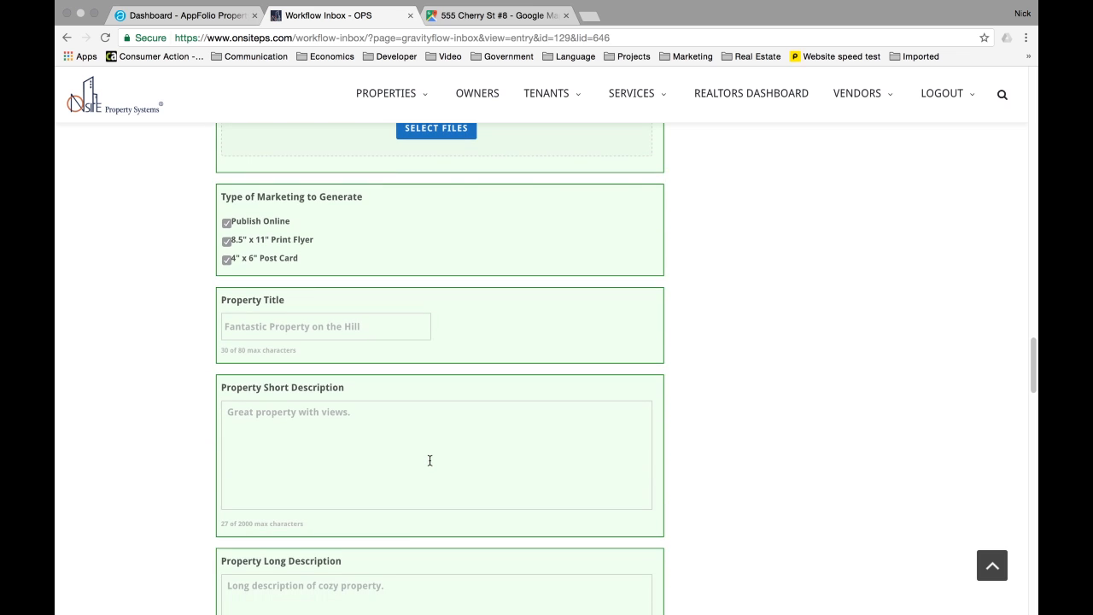
scroll(429, 460, "down", 3)
scroll(430, 460, "up", 10)
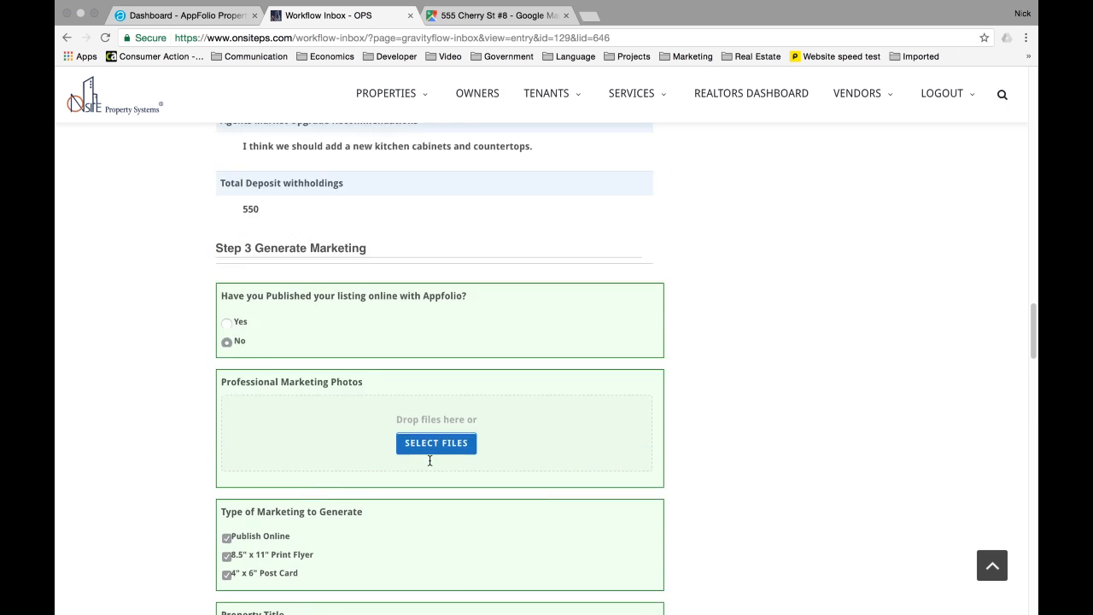
scroll(547, 403, "up", 10)
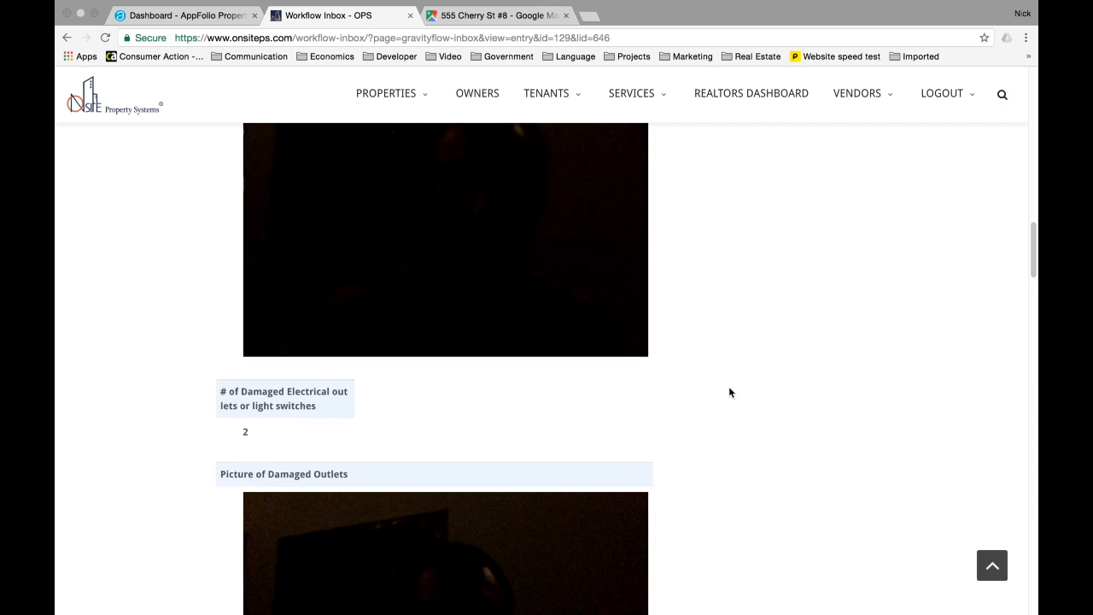
scroll(730, 388, "up", 15)
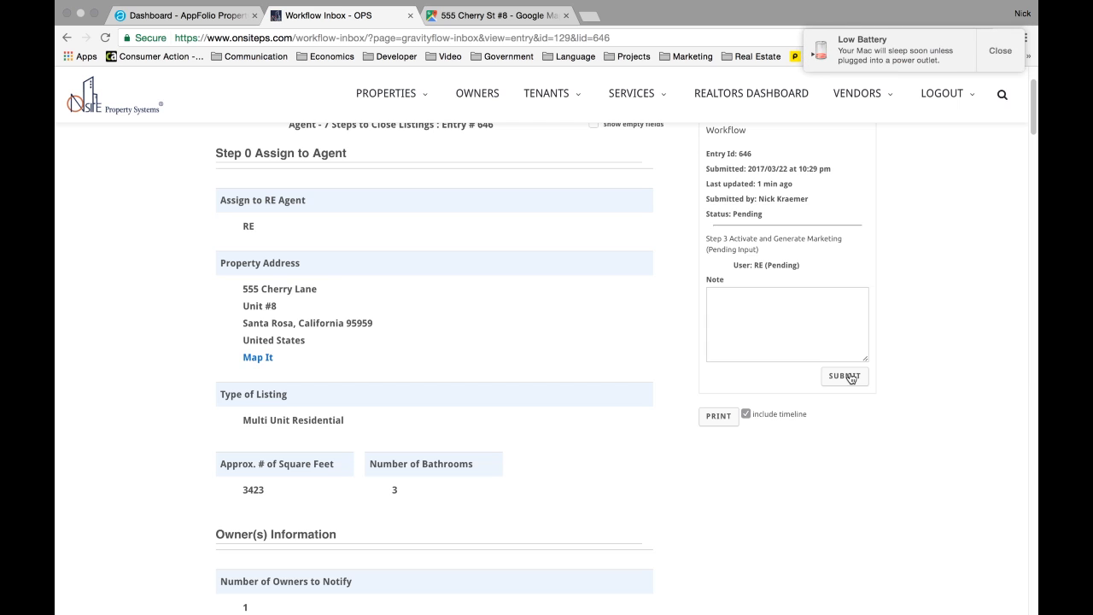
left_click(849, 377)
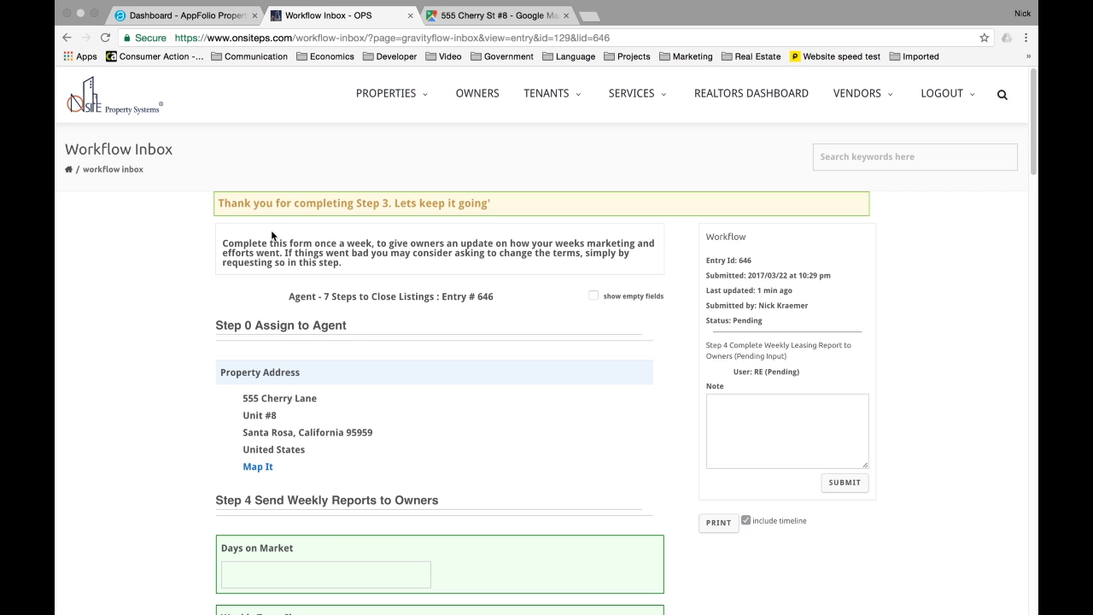
left_click_drag(225, 243, 389, 261)
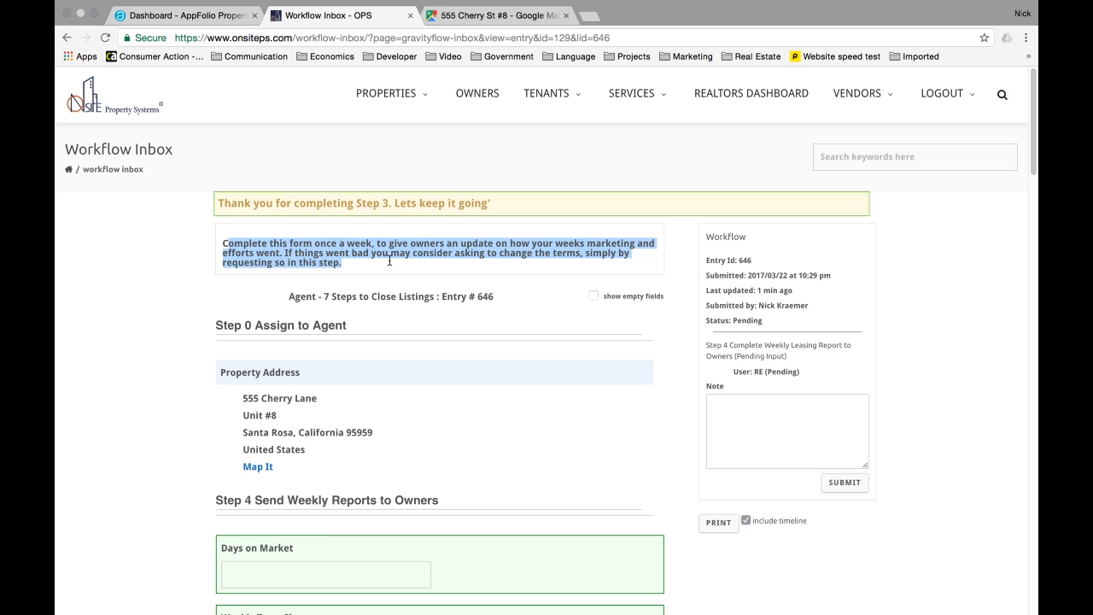
left_click(390, 261)
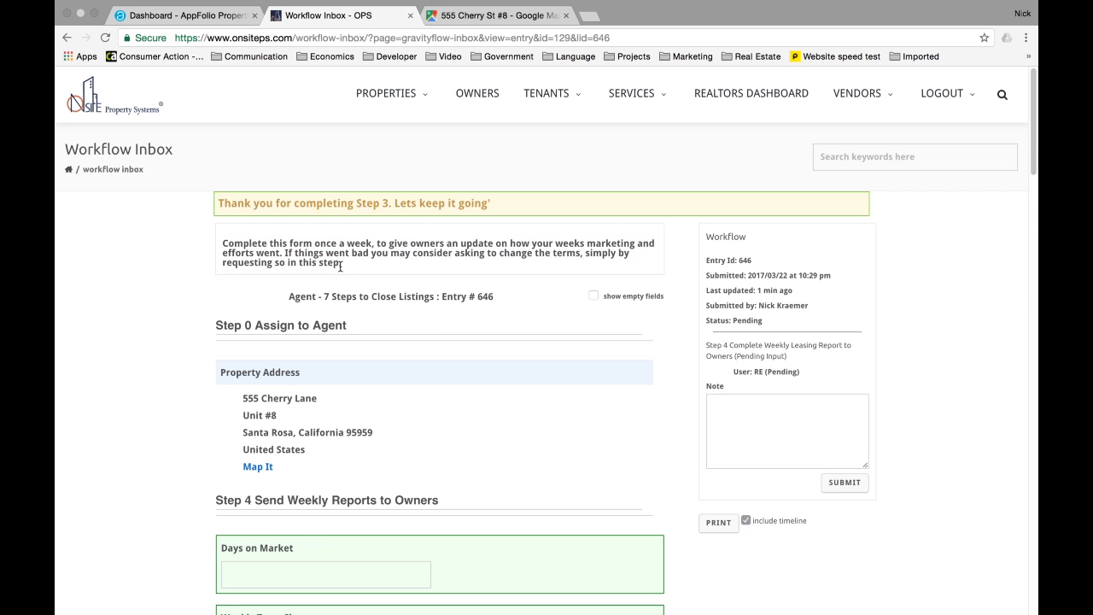
left_click_drag(343, 263, 282, 253)
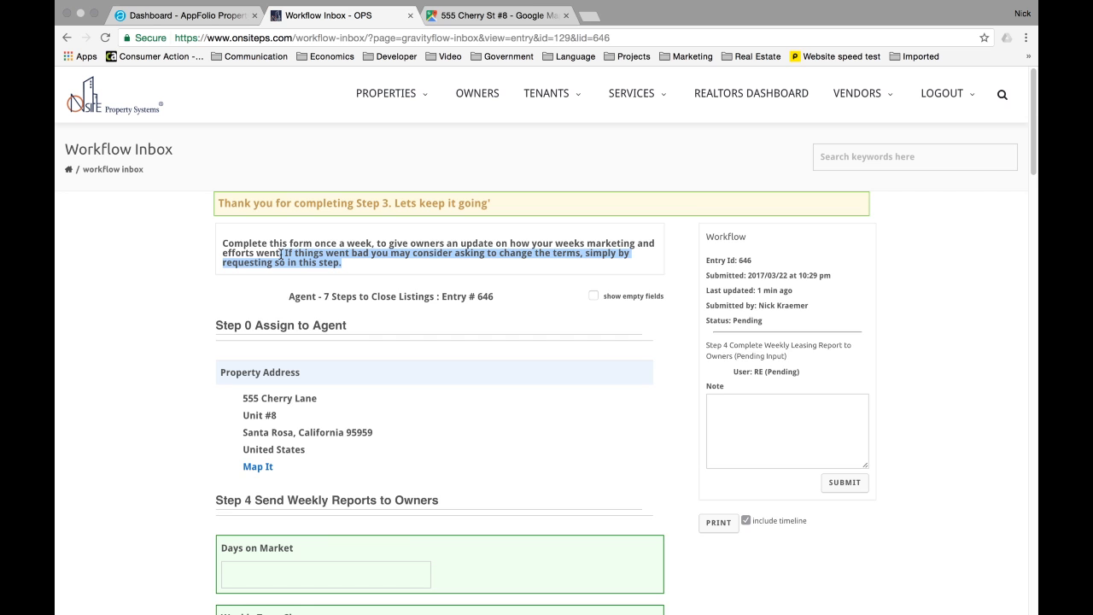
scroll(282, 253, "down", 3)
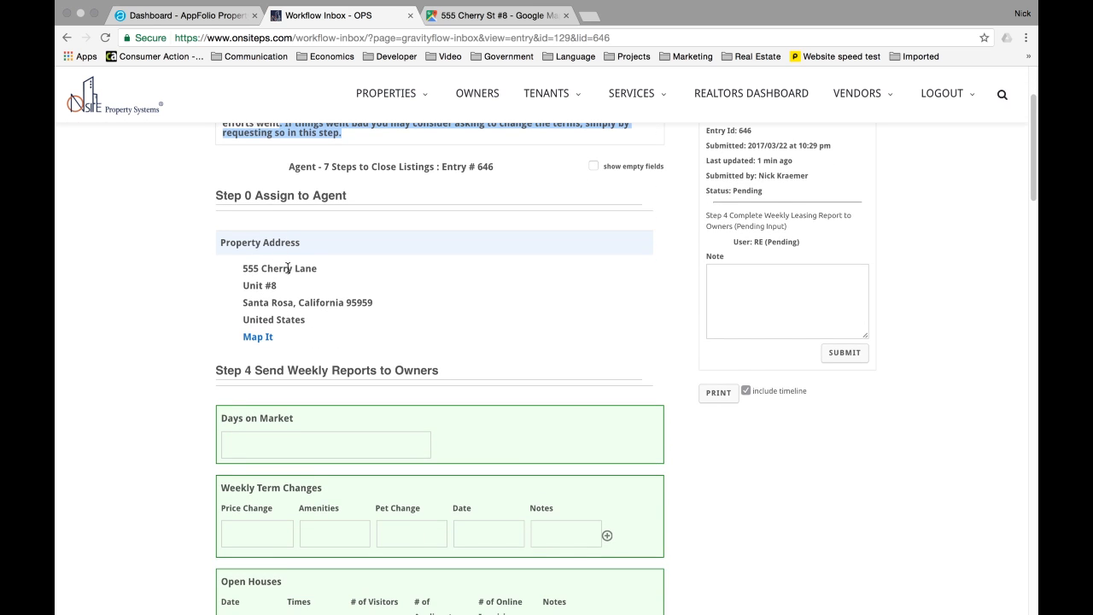
scroll(288, 267, "down", 2)
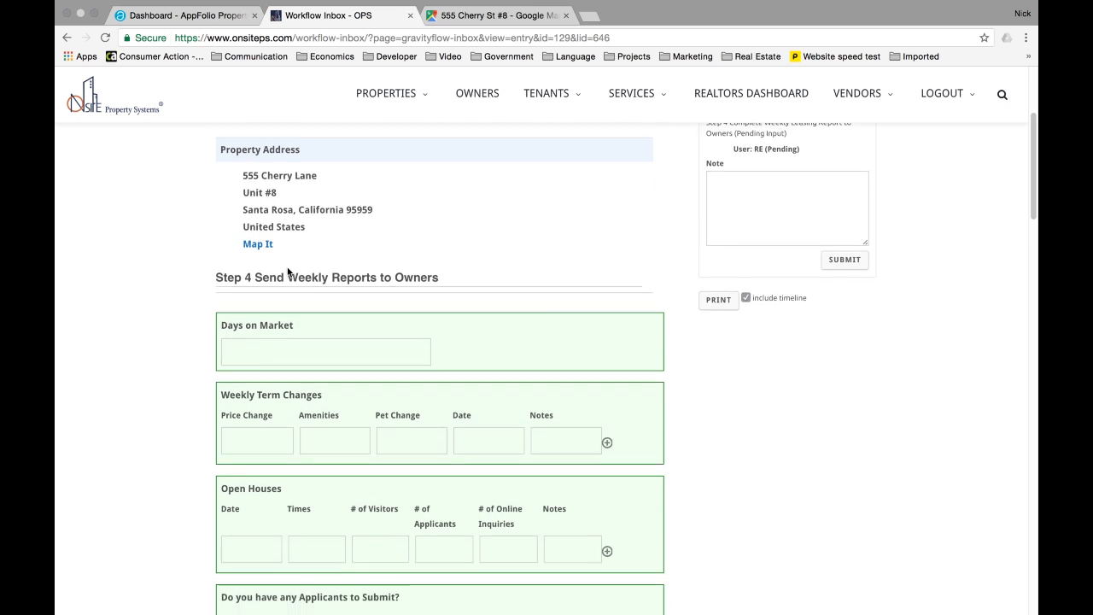
scroll(288, 271, "down", 2)
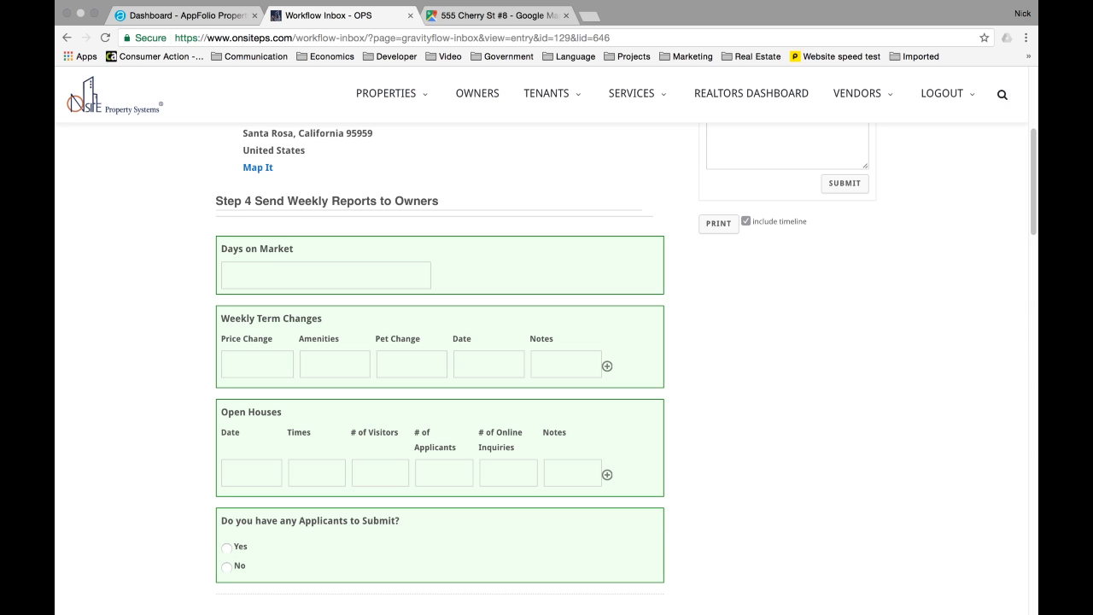
- Enter 20 days on market and a price change of 2950
type("20")
key("Tab")
left_click(239, 277)
key("BackSpace")
type("0")
left_click(262, 367)
type("3000")
key("BackSpace")
key("BackSpace")
key("BackSpace")
key("BackSpace")
type("2900")
key("BackSpace")
key("BackSpace")
type("50")
- Record Add Water, Add Cats, date 3/23/2017 and a note citing the owner's request
left_click(355, 367)
type("Add Water")
type("Add Cats")
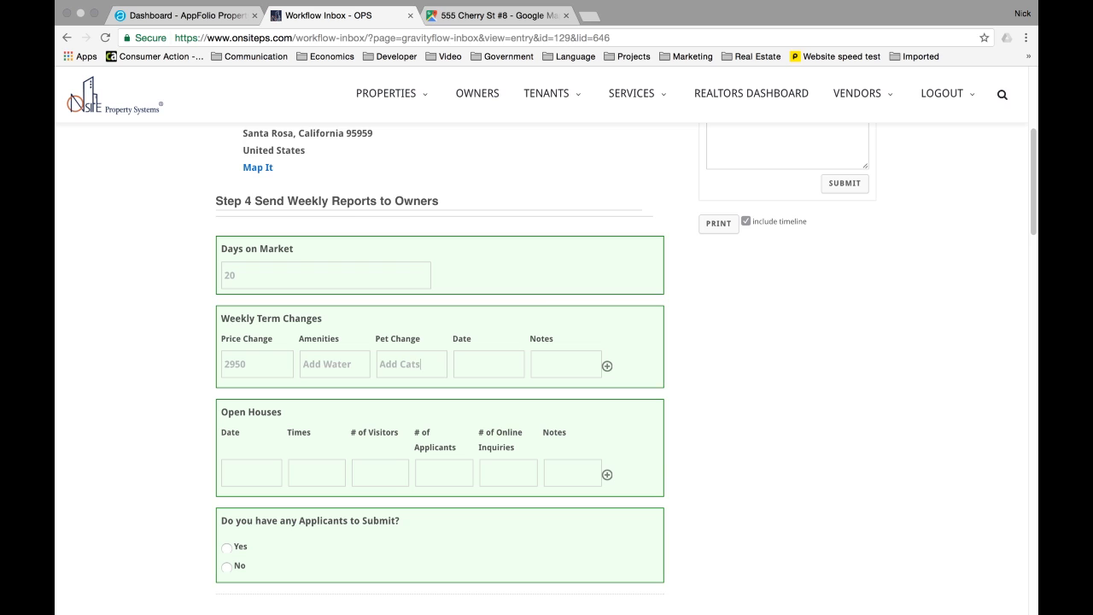
left_click(497, 365)
type("3/23/2017")
key("Tab")
type("Per owners requ")
type("est to increase")
type(" viewings")
type(", we've changed")
type(" these")
type(" terms.")
- Add two more weekly term change rows, then remove an empty one
left_click(608, 366)
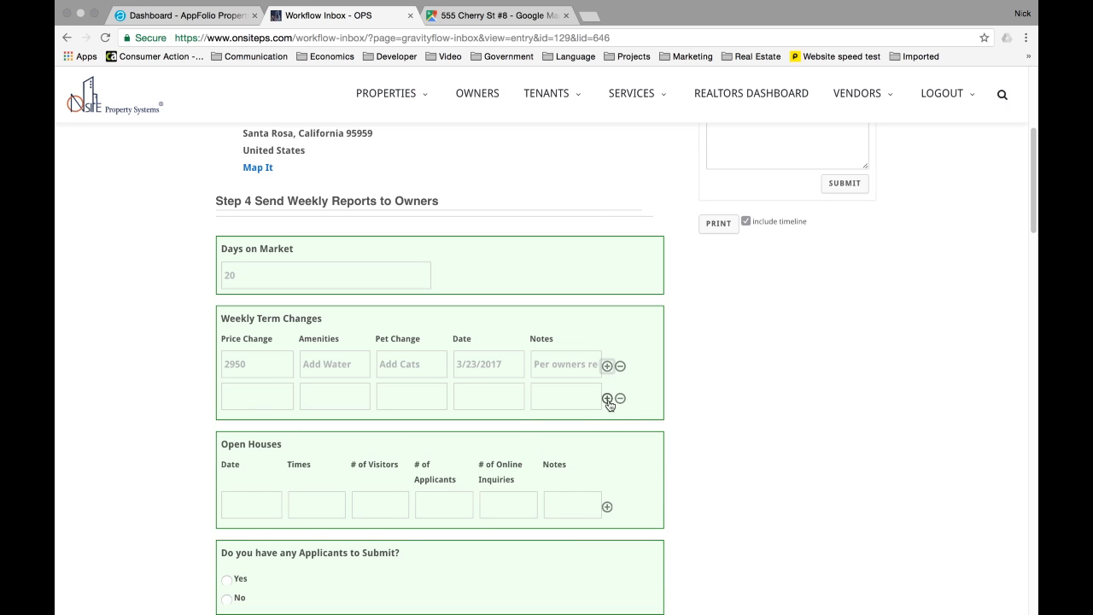
left_click(607, 398)
scroll(332, 397, "down", 1)
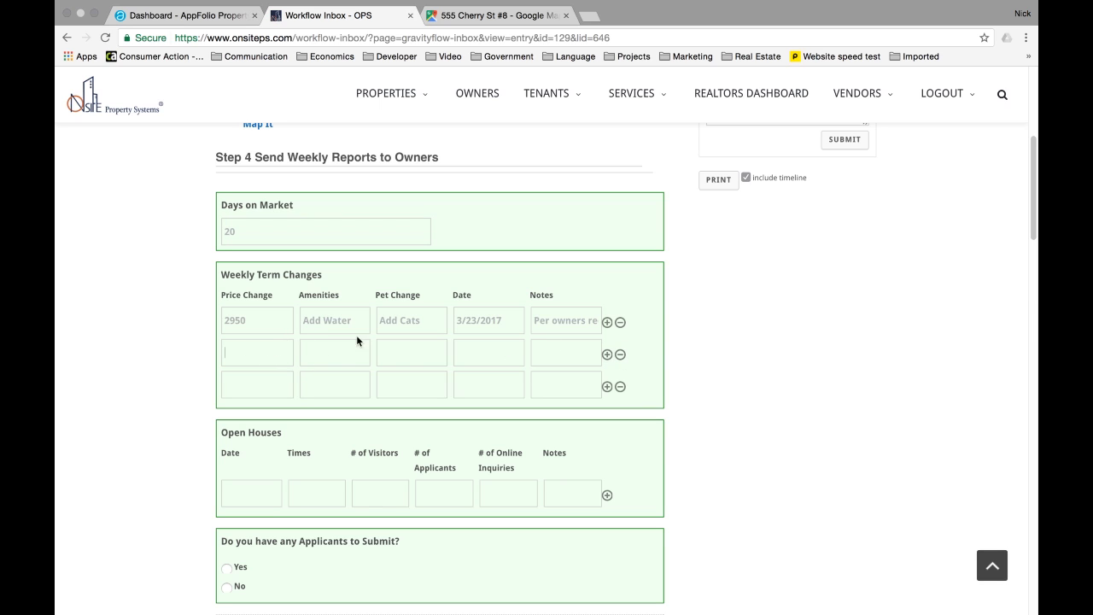
left_click(620, 355)
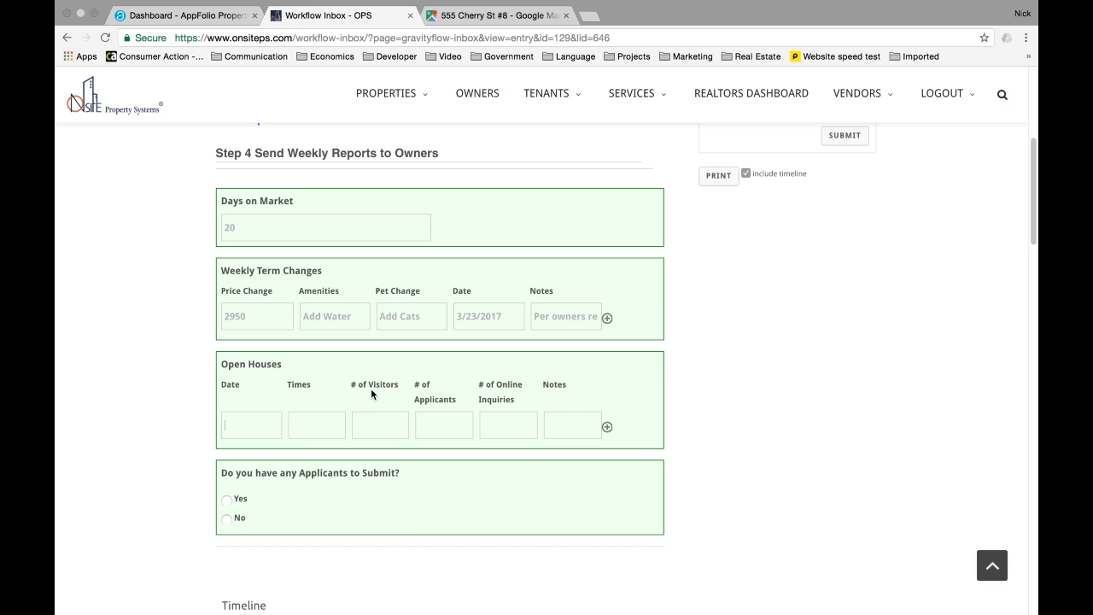
- Log the first open house on 3/30/17 from 11am to 1pm
type("3/2")
key("BackSpace")
type("30/16")
left_click(267, 421)
key("BackSpace")
type("7")
key("Tab")
type("11am -1pm")
- Add a 3/22/2017 5pm-6pm open house: 2 visitors, 0 applicants, 3 inquiries, with an online-interest note
left_click(607, 427)
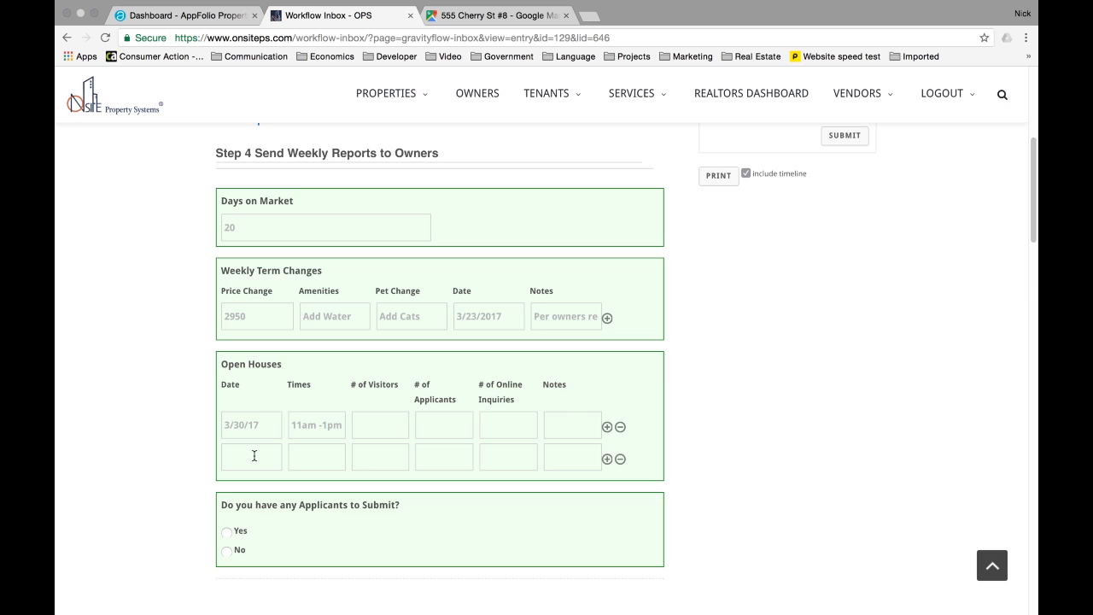
type("3/")
type("22/")
type("2017")
type("5pm")
type("-6")
type("pm")
type("2")
type("0")
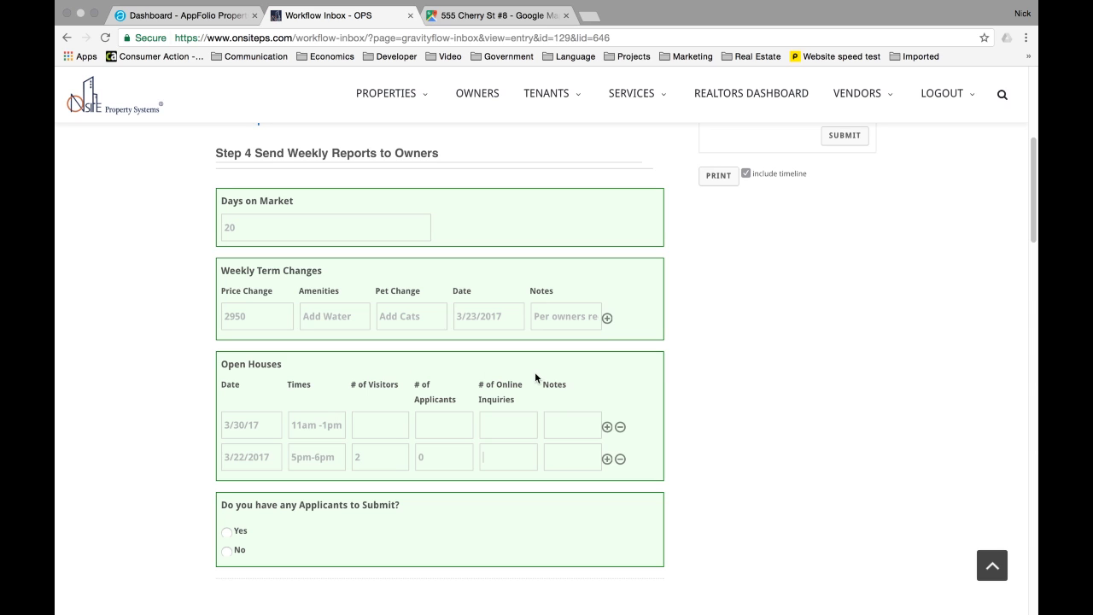
type("3")
left_click(564, 452)
type("Online p")
type("eople said")
type(" they would come")
type(" to next weeks open")
type(" house.")
scroll(472, 419, "down", 1)
scroll(391, 440, "down", 1)
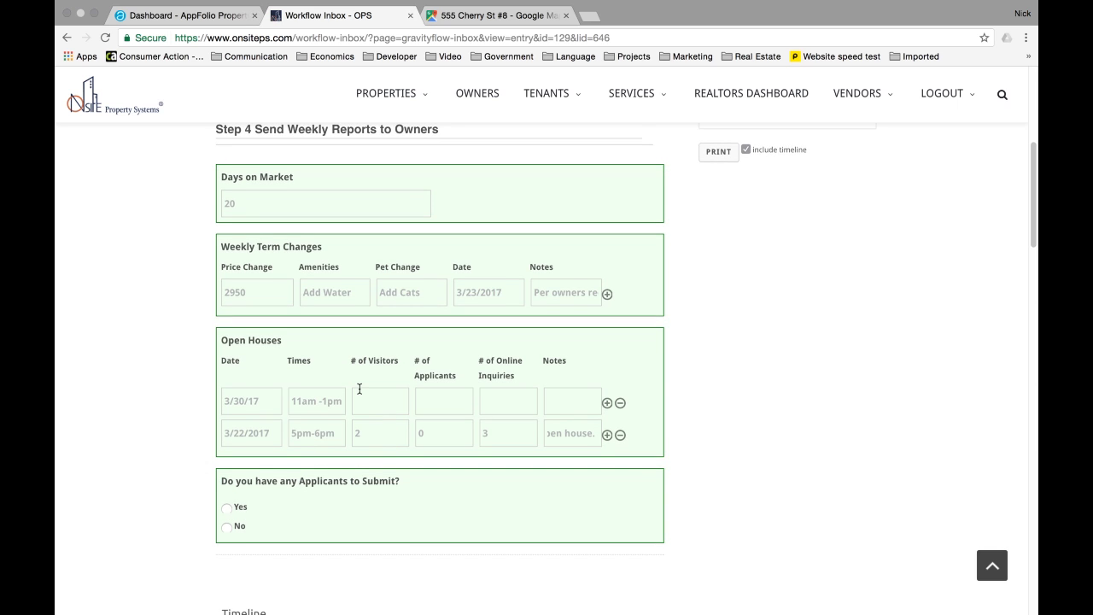
scroll(359, 388, "down", 1)
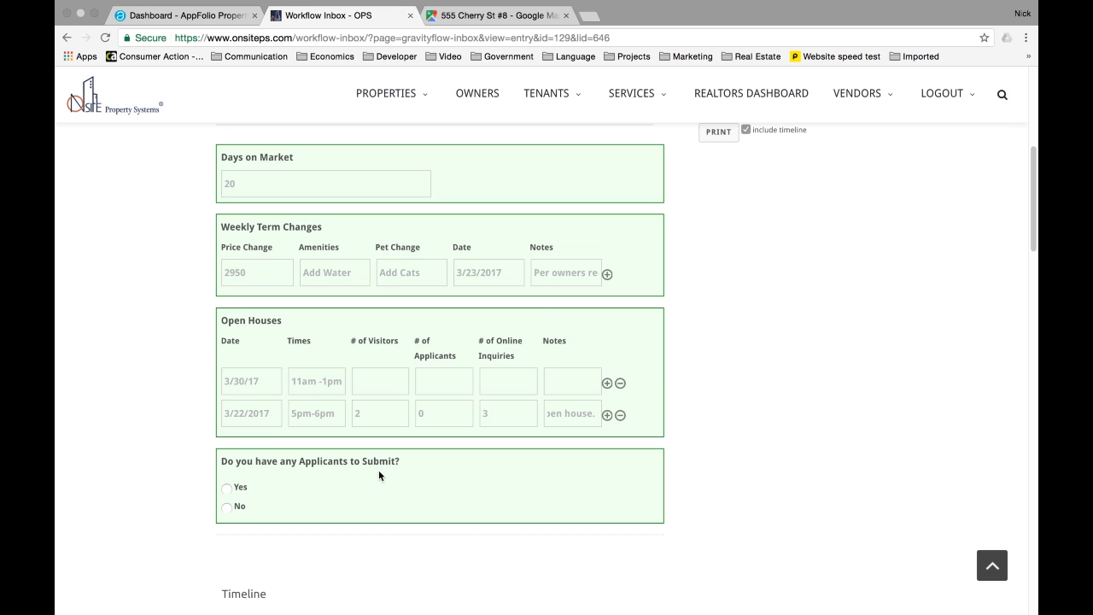
- Answer Yes to having applicants and submit the weekly owner report
left_click(228, 507)
scroll(373, 485, "up", 7)
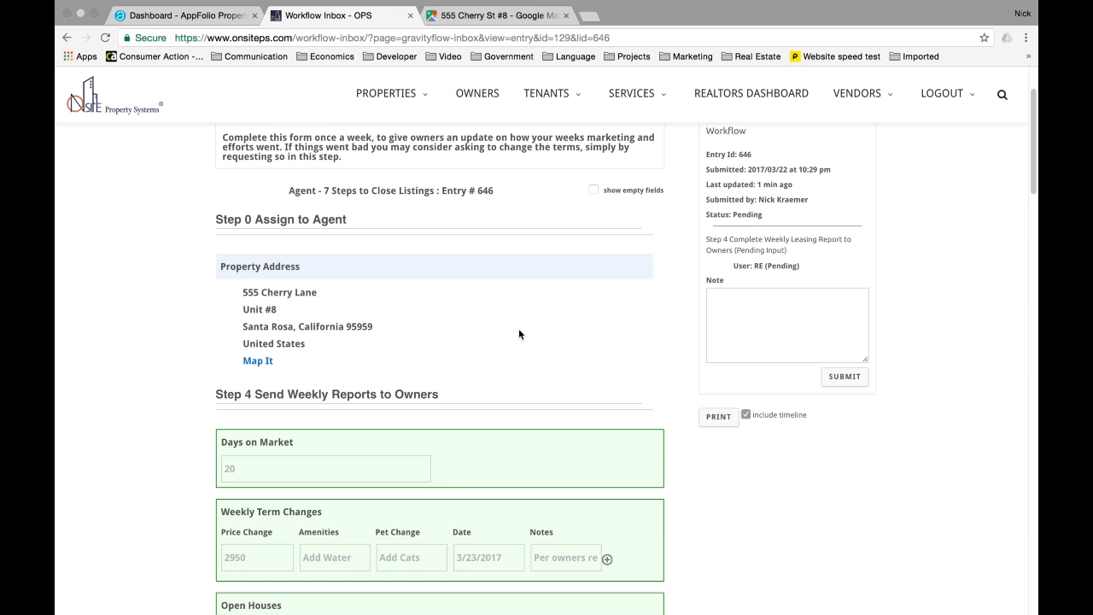
scroll(518, 329, "down", 5)
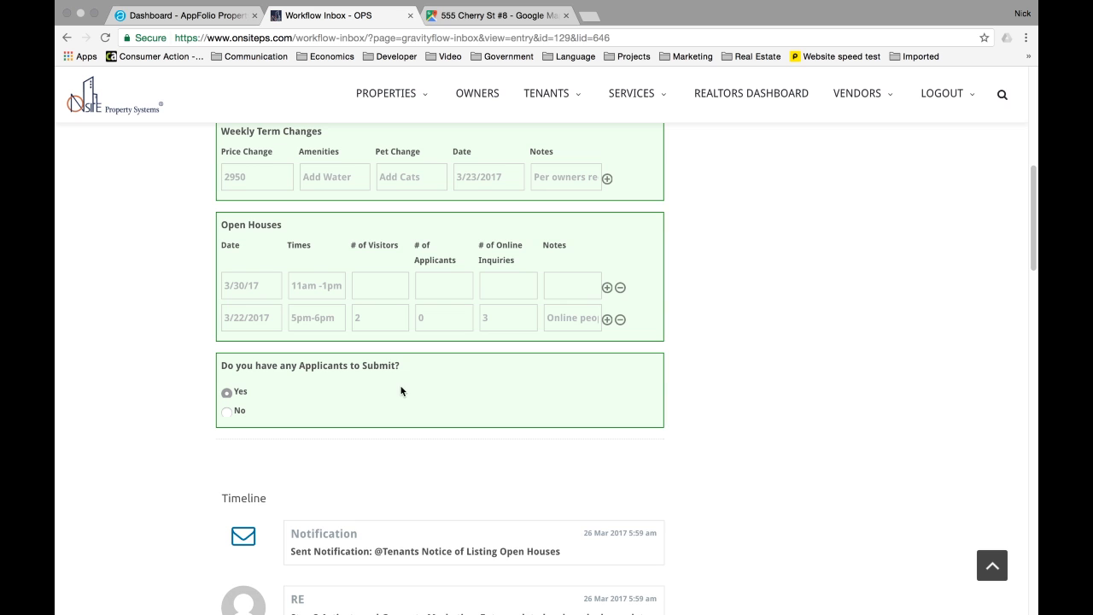
scroll(351, 379, "up", 4)
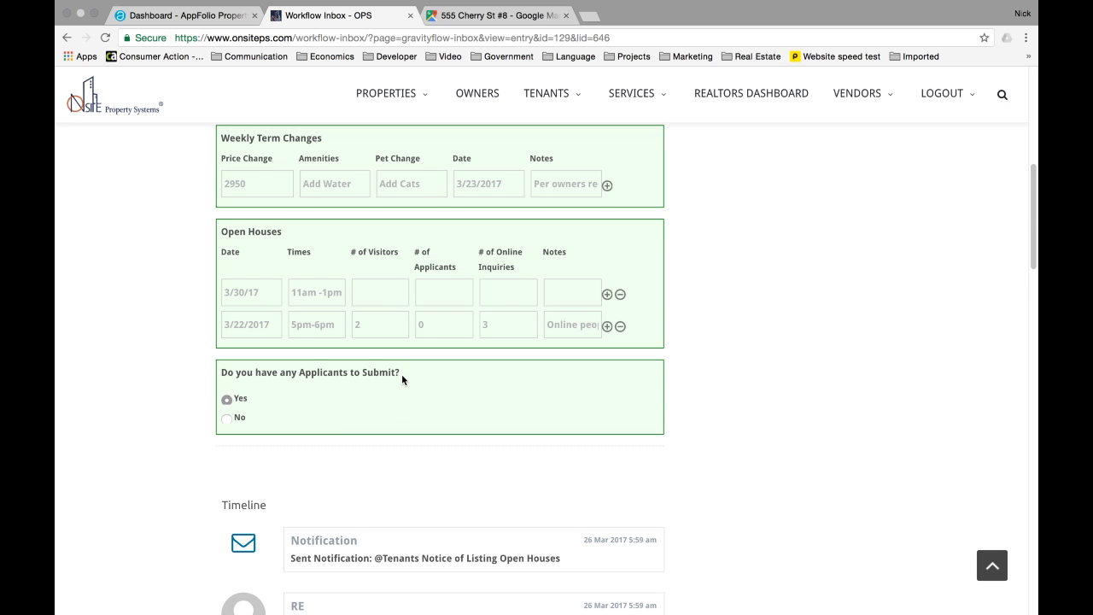
scroll(402, 380, "up", 1)
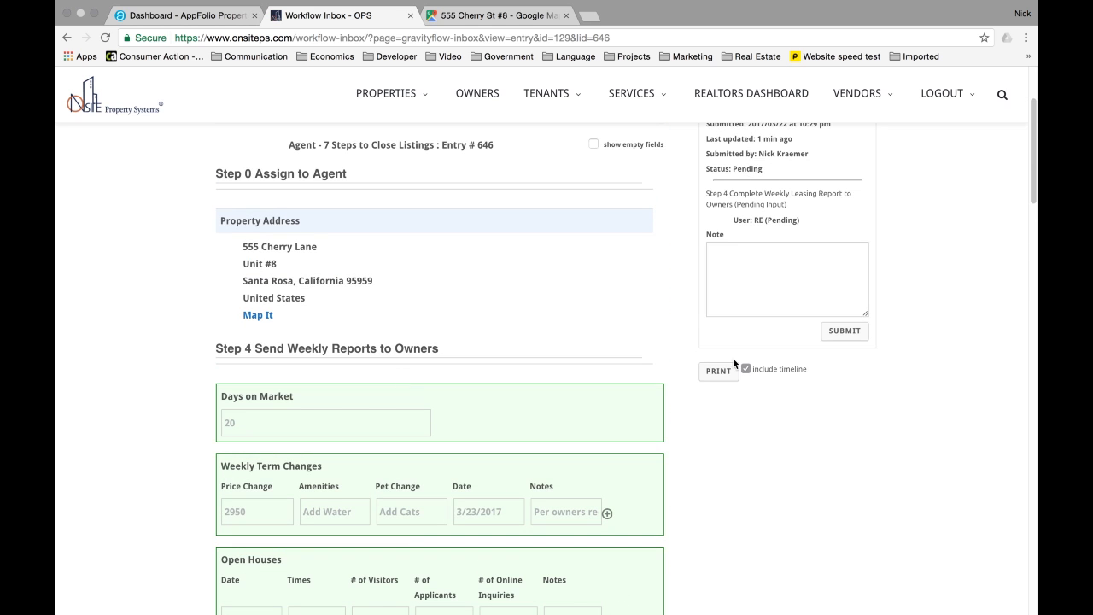
left_click(850, 334)
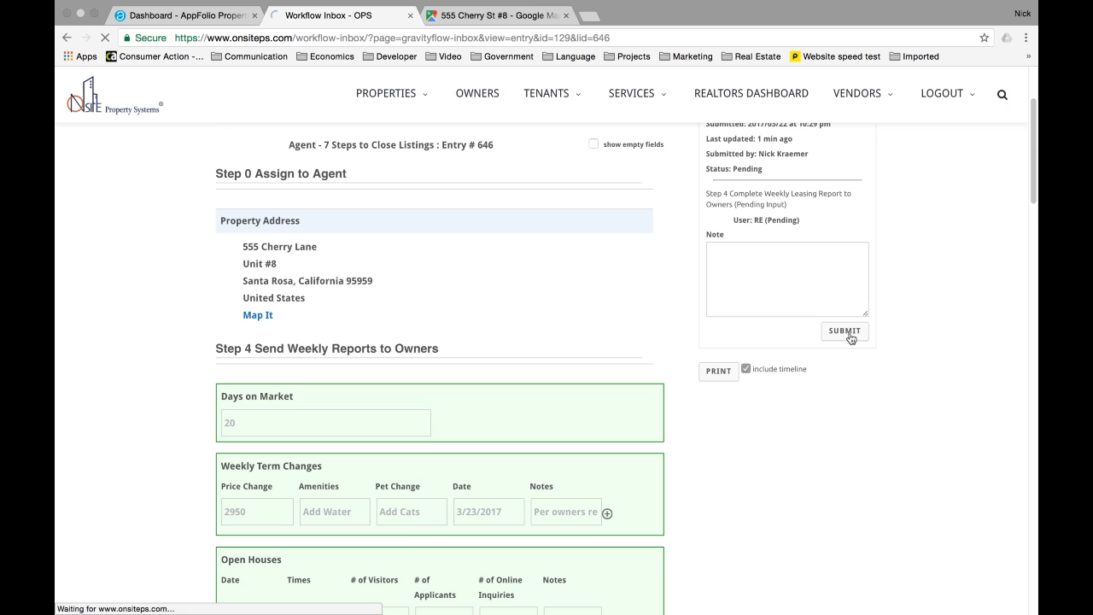
- Record 2 applicants for the 3/30/17 open house
scroll(580, 275, "down", 5)
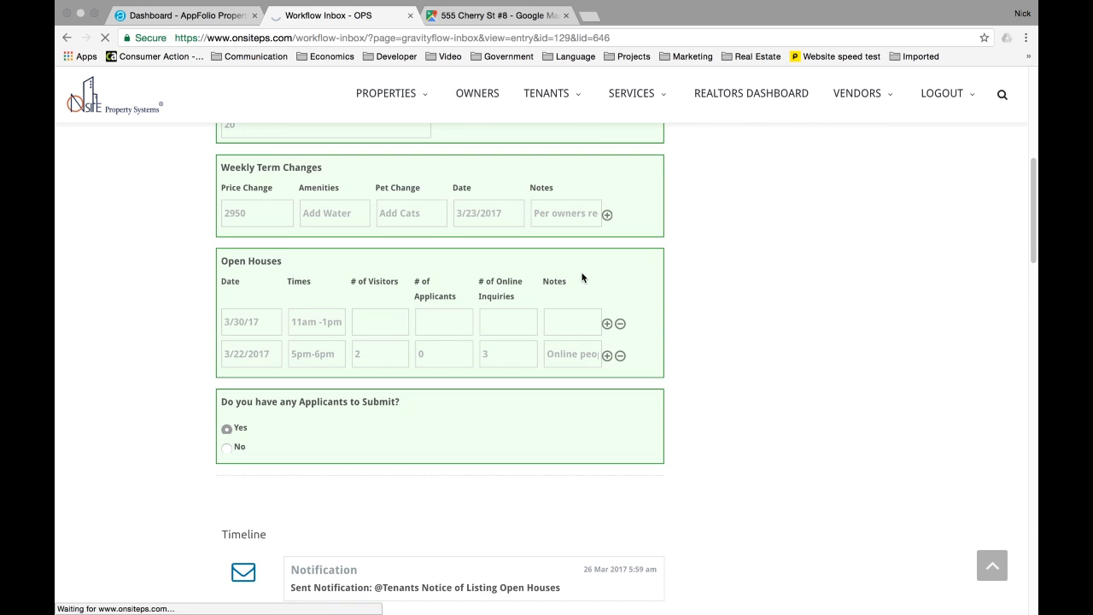
left_click(459, 321)
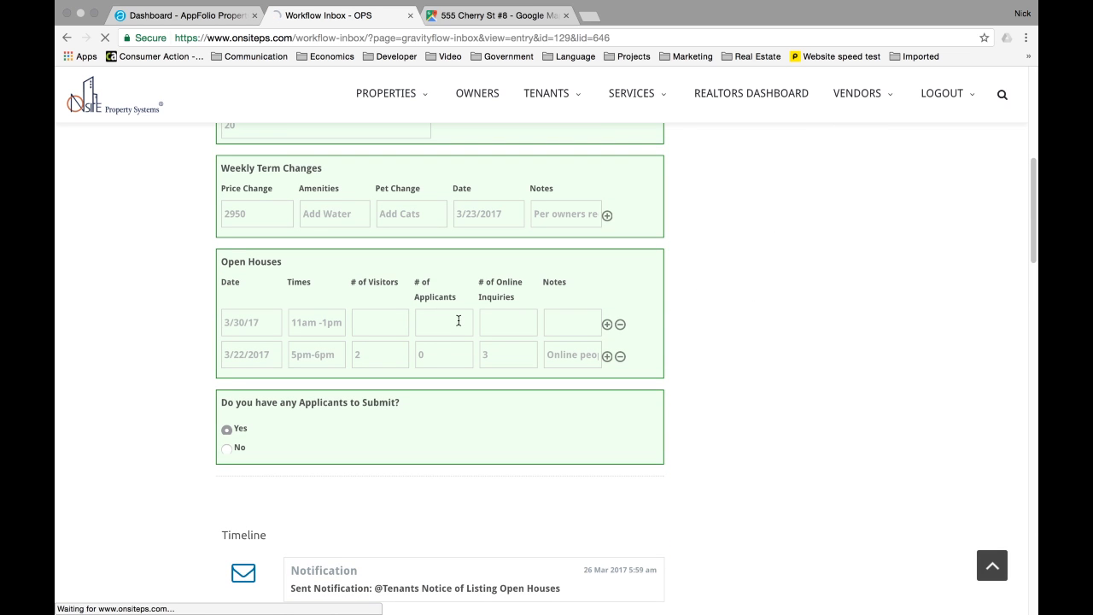
type("2")
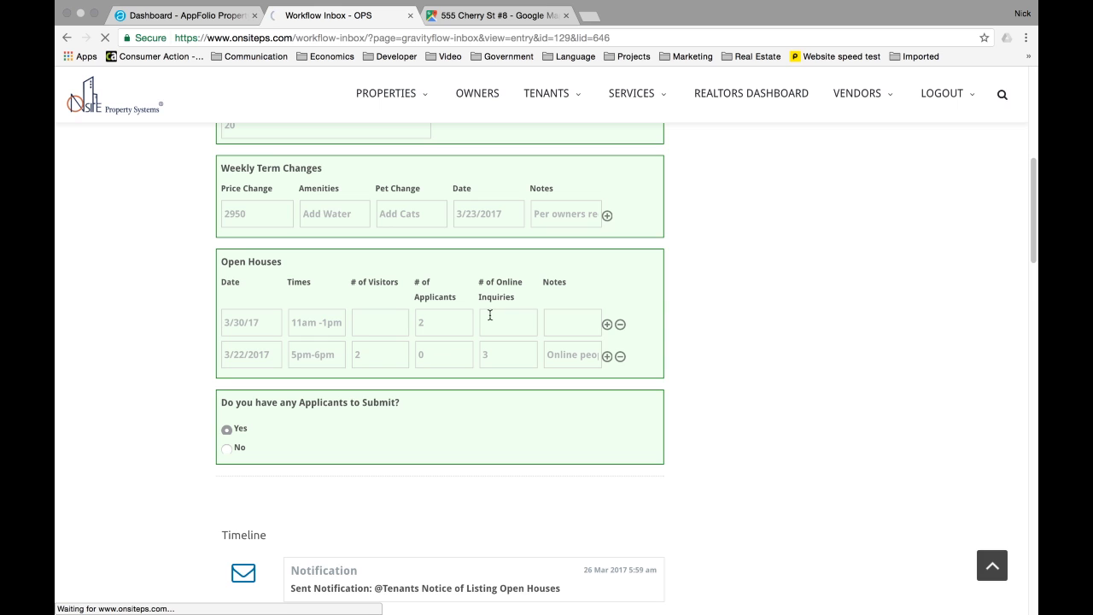
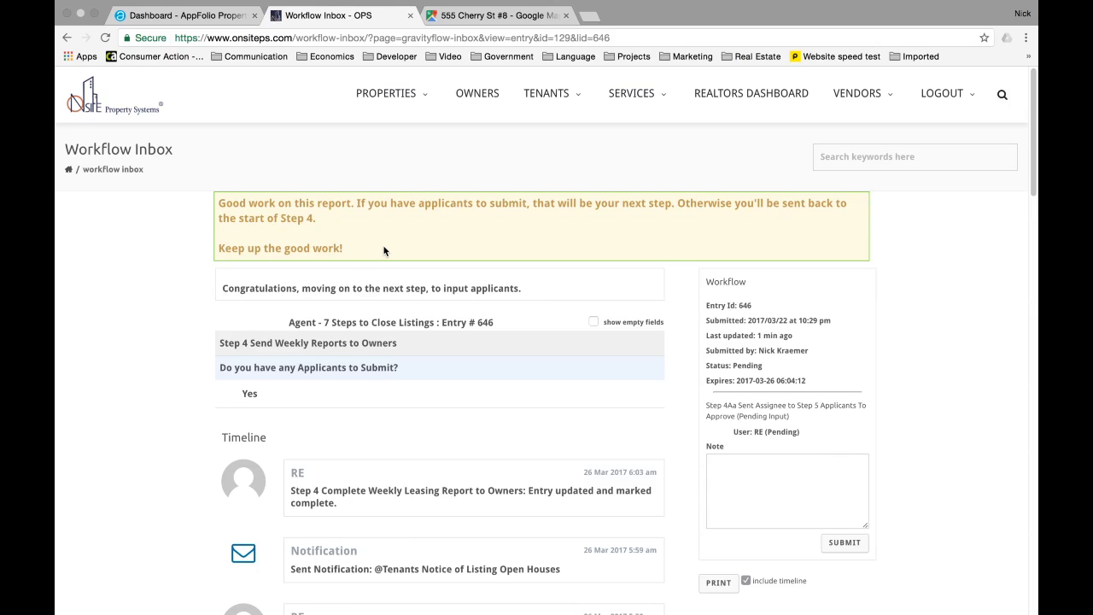
- Review the feedback message, then submit Step 4 so entry 646 advances to Review Applicants
left_click_drag(218, 204, 350, 205)
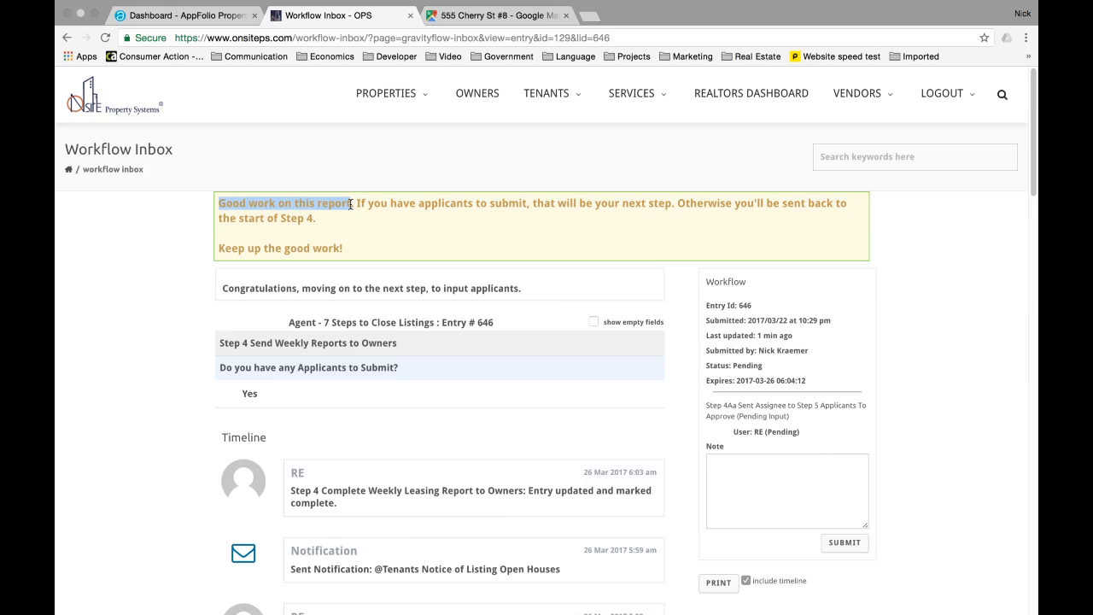
left_click_drag(350, 208, 350, 217)
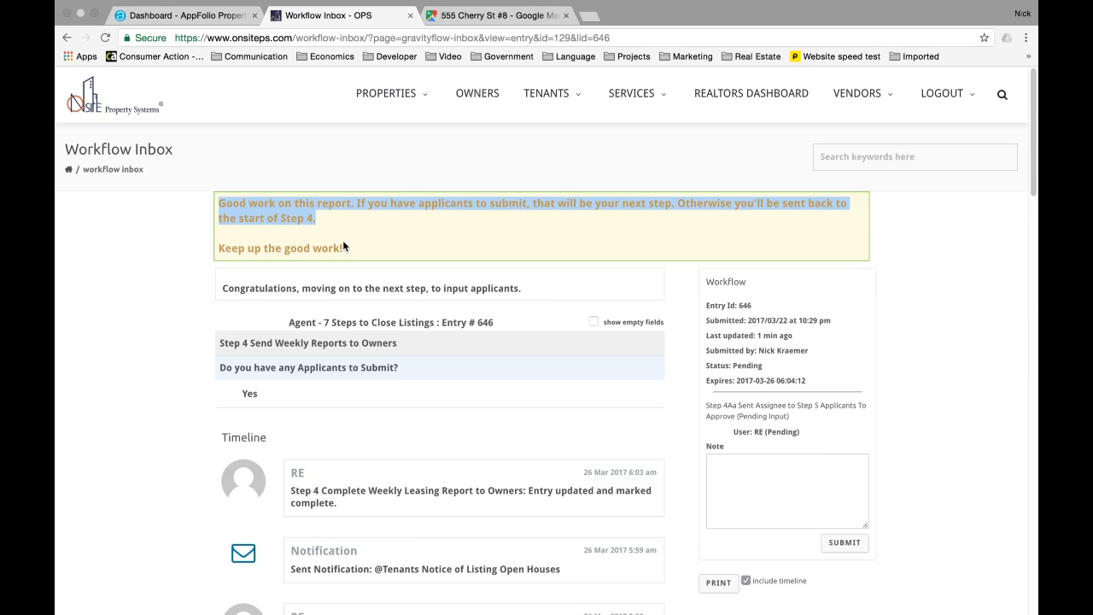
scroll(531, 362, "down", 1)
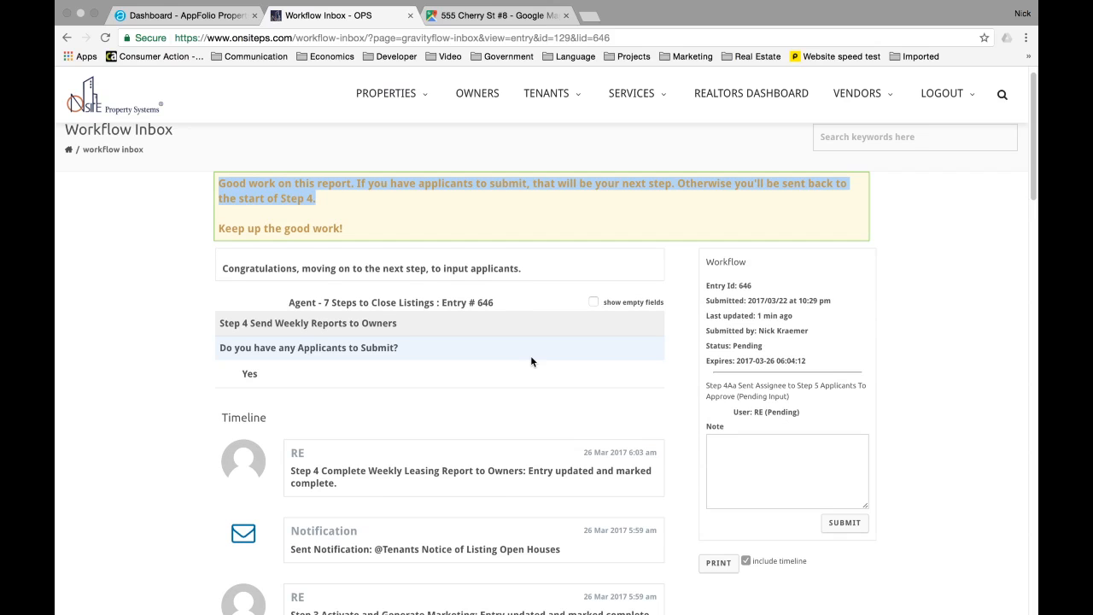
scroll(530, 358, "down", 1)
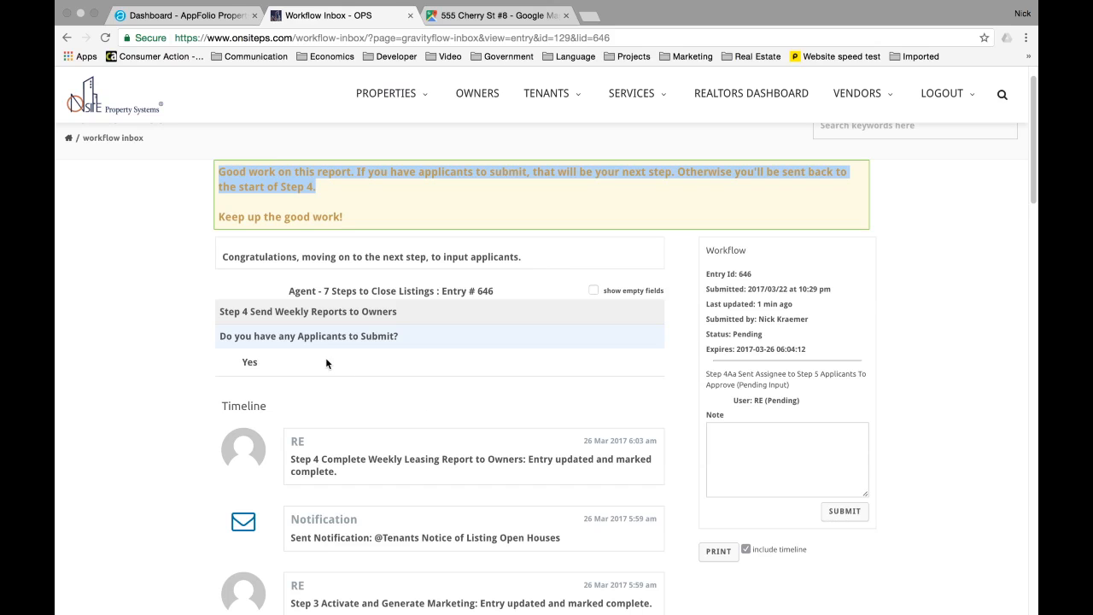
left_click(844, 511)
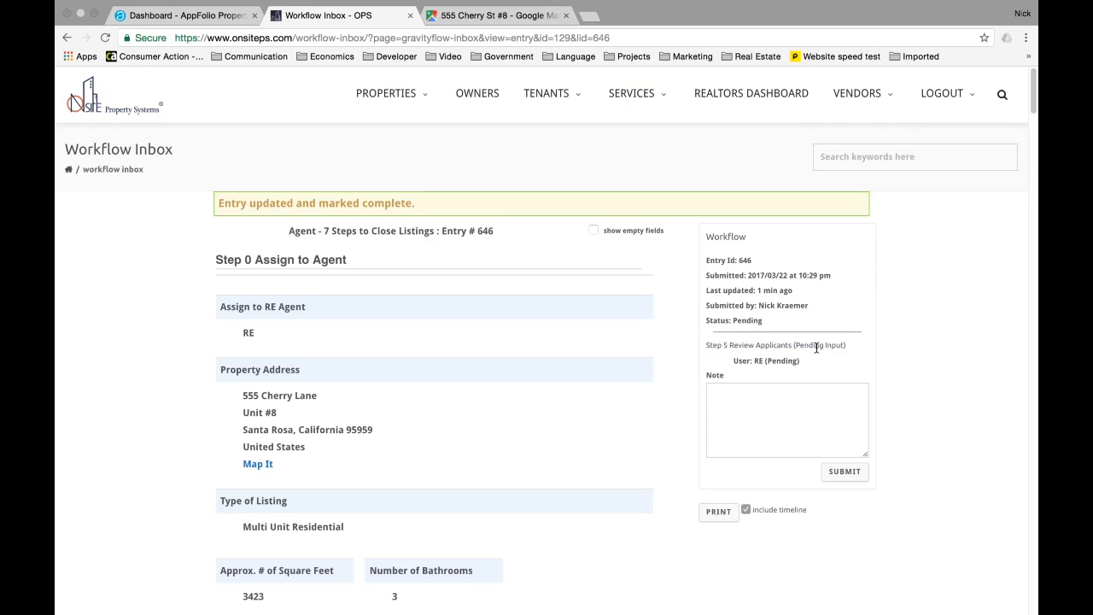
- Keep the number of applicants for entry 646 at 1
left_click_drag(707, 345, 846, 345)
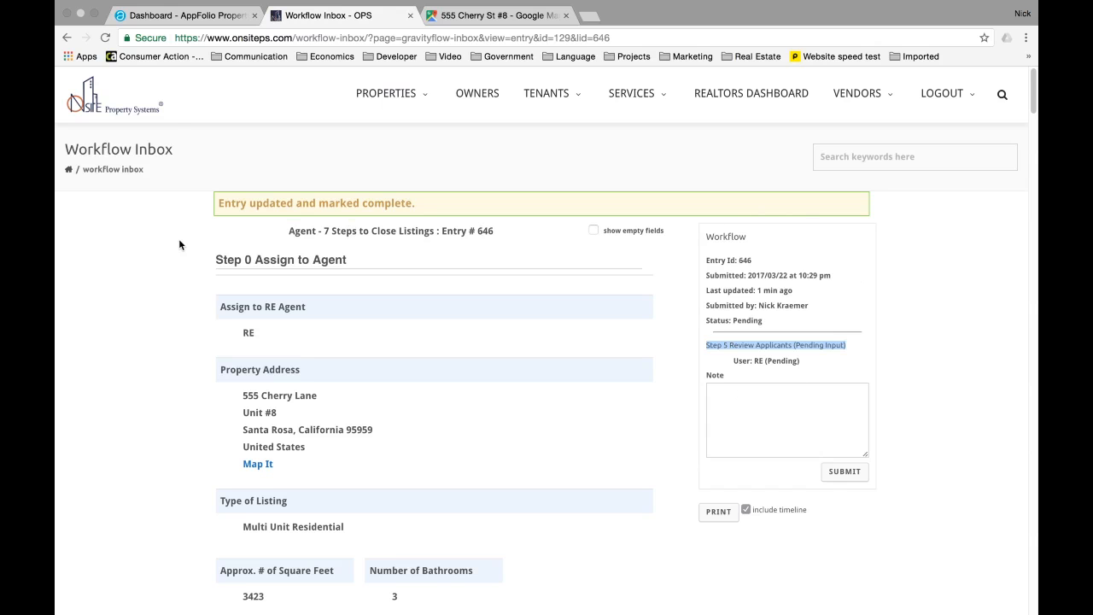
scroll(179, 244, "down", 1)
scroll(179, 244, "down", 2)
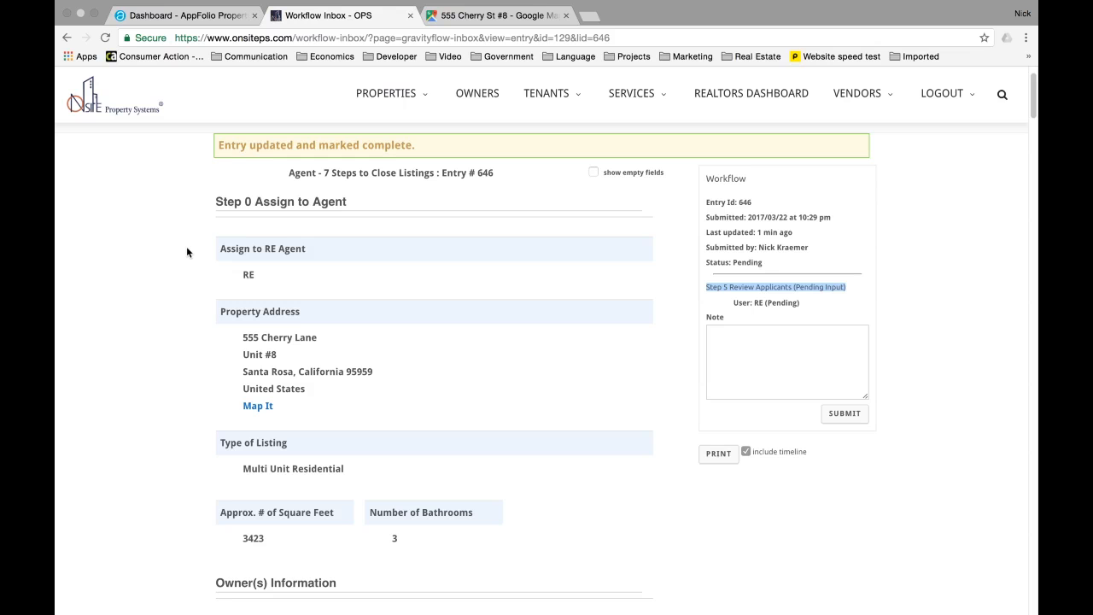
scroll(211, 237, "down", 10)
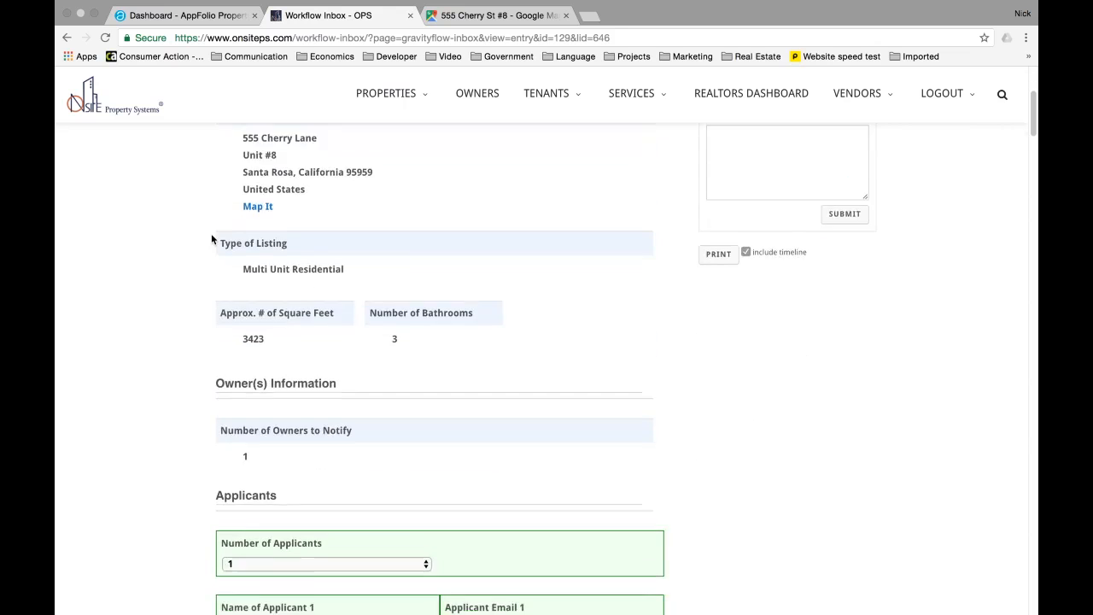
scroll(223, 316, "down", 1)
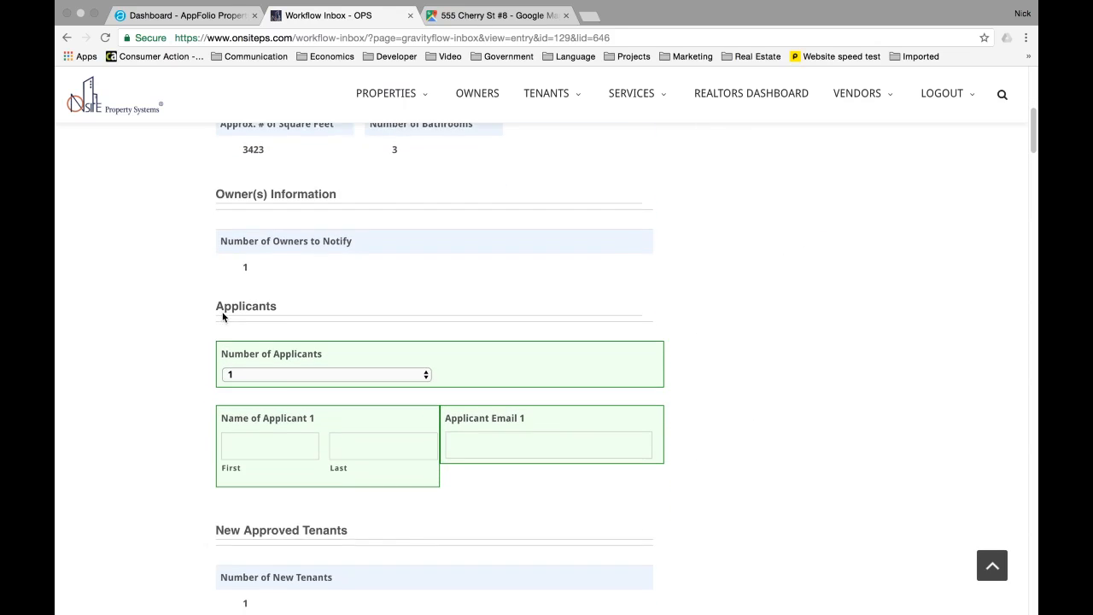
left_click(344, 373)
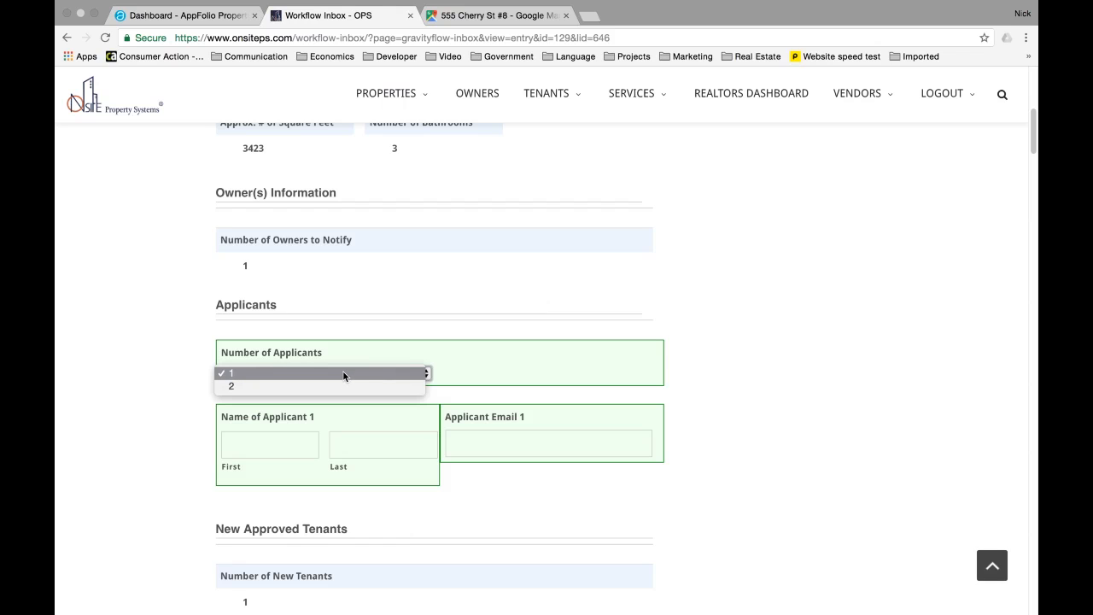
left_click(278, 367)
- Enter applicant 1's first and last name
left_click(242, 454)
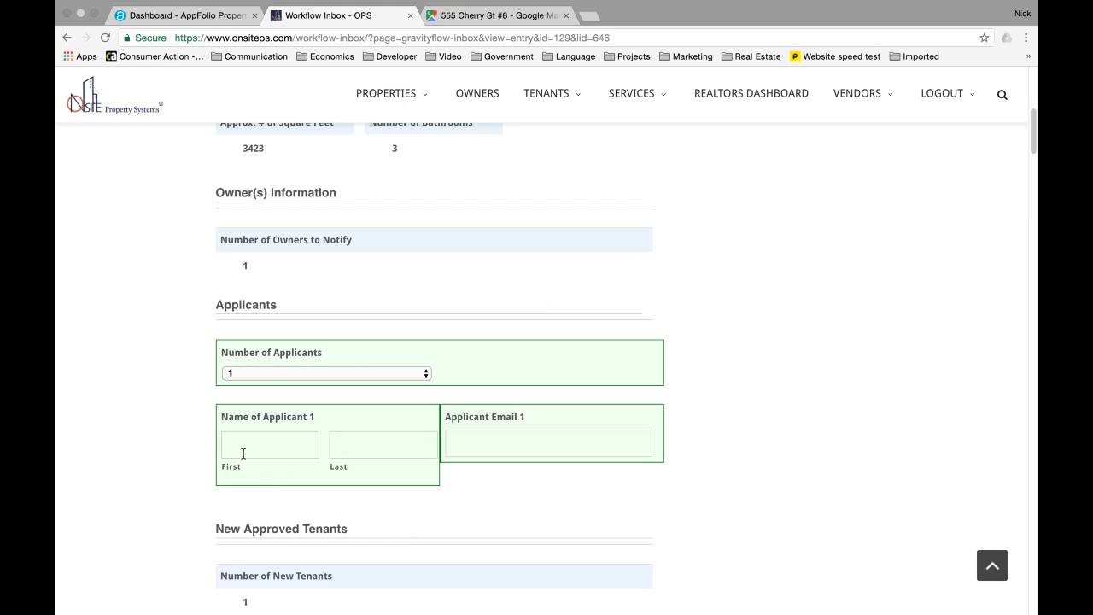
type("John")
scroll(243, 453, "up", 4)
scroll(319, 274, "down", 4)
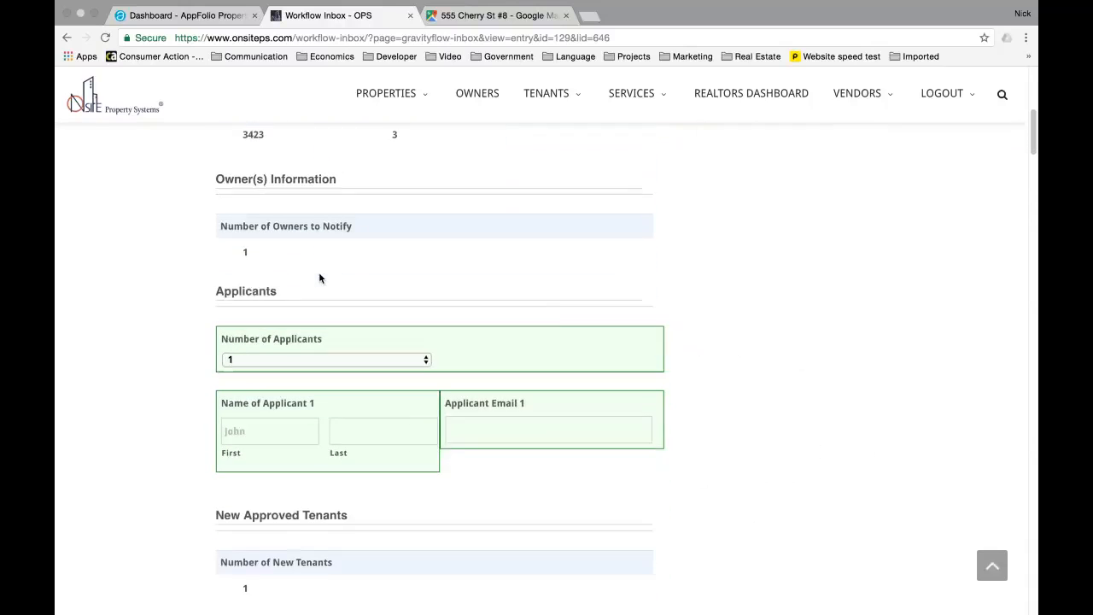
scroll(320, 278, "down", 1)
left_click(349, 427)
type("App")
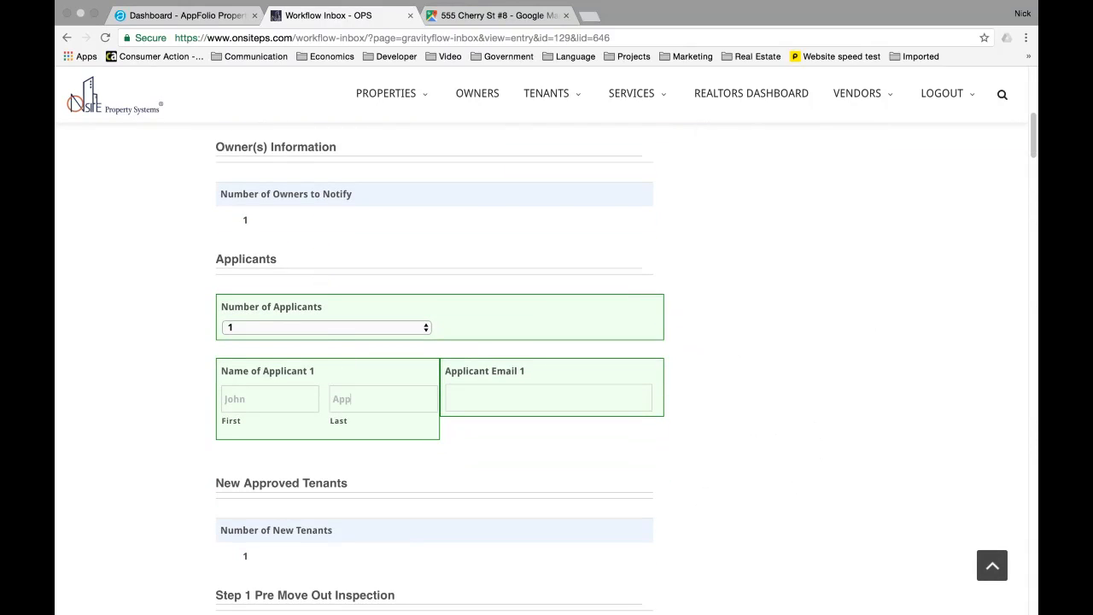
type("le")
left_click(316, 294)
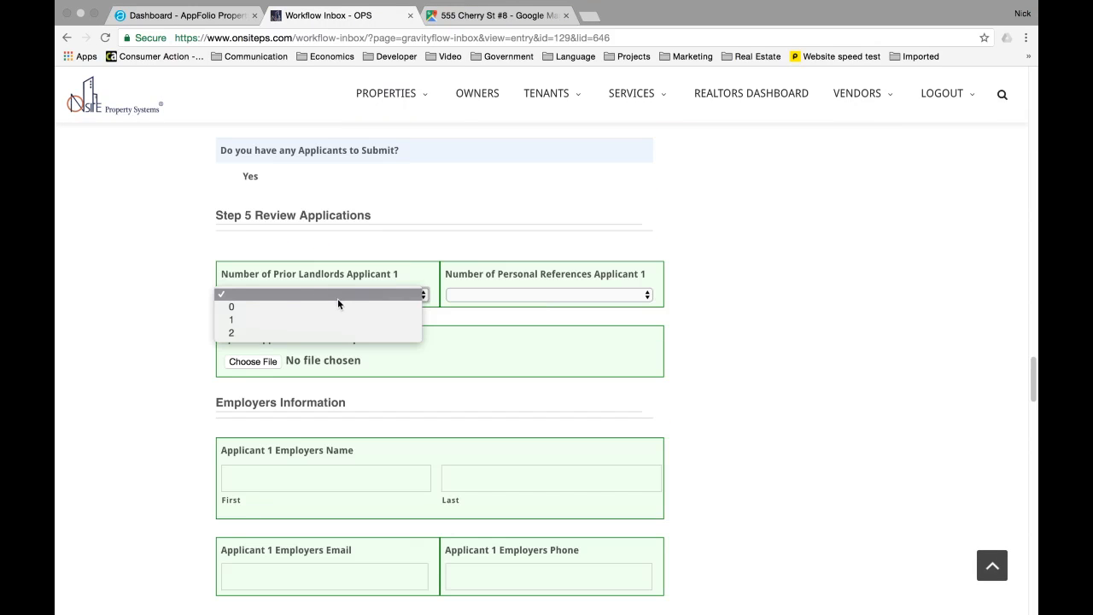
- Set applicant 1 to 1 prior landlord and 0 personal references
left_click(134, 272)
scroll(172, 271, "down", 4)
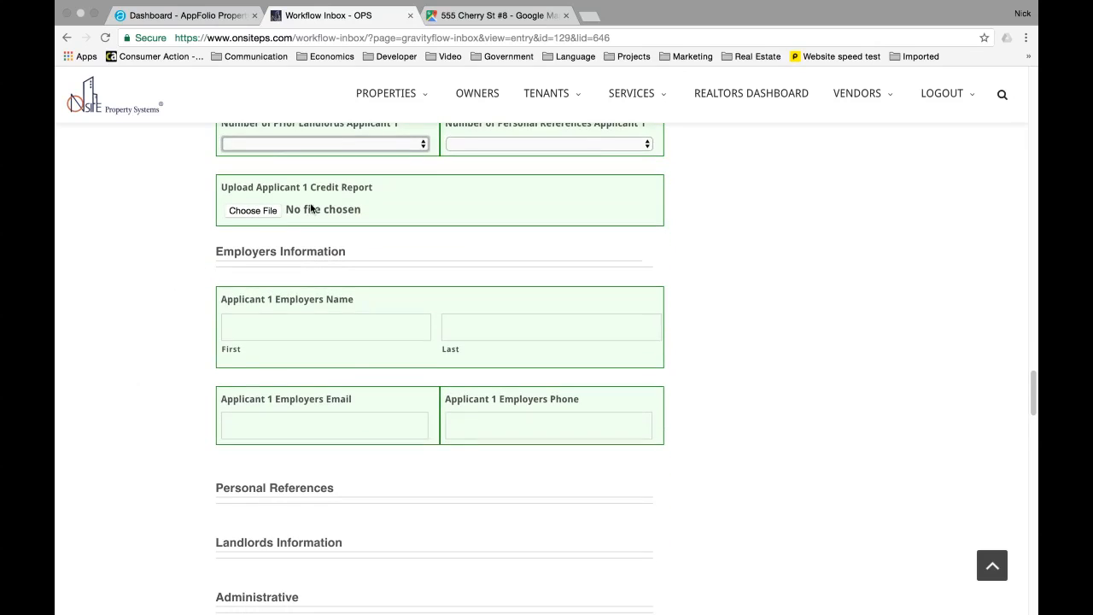
scroll(324, 214, "up", 2)
left_click(347, 224)
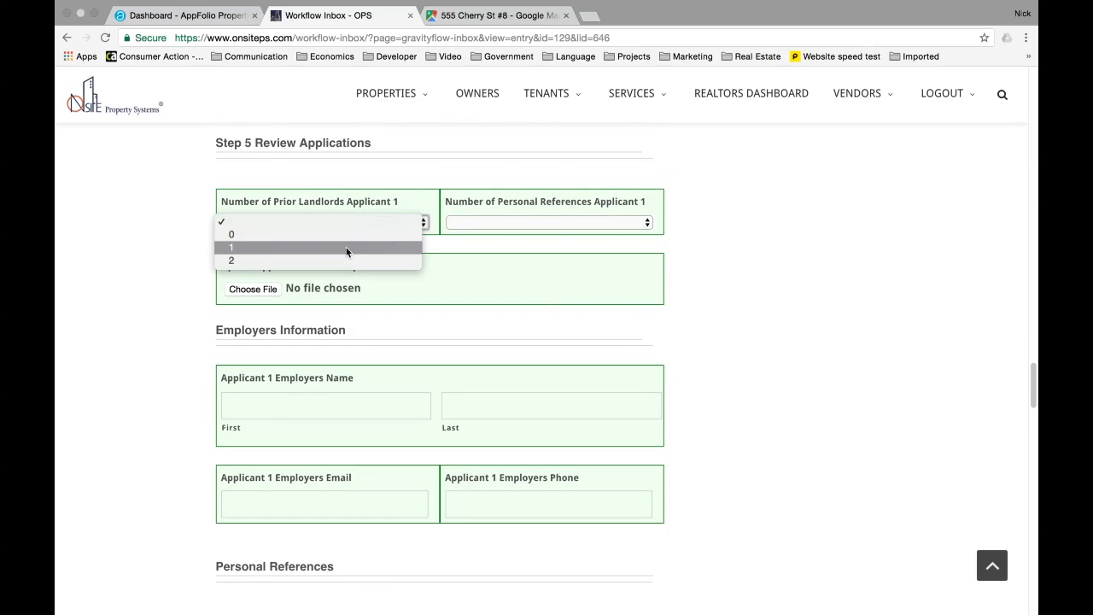
left_click(346, 247)
left_click(492, 220)
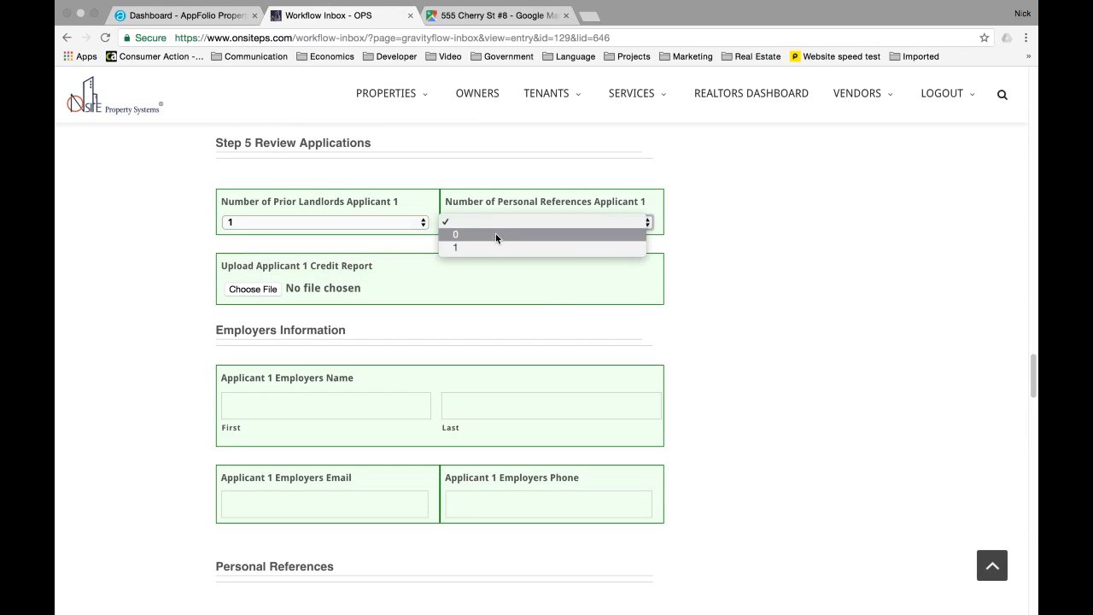
left_click(495, 234)
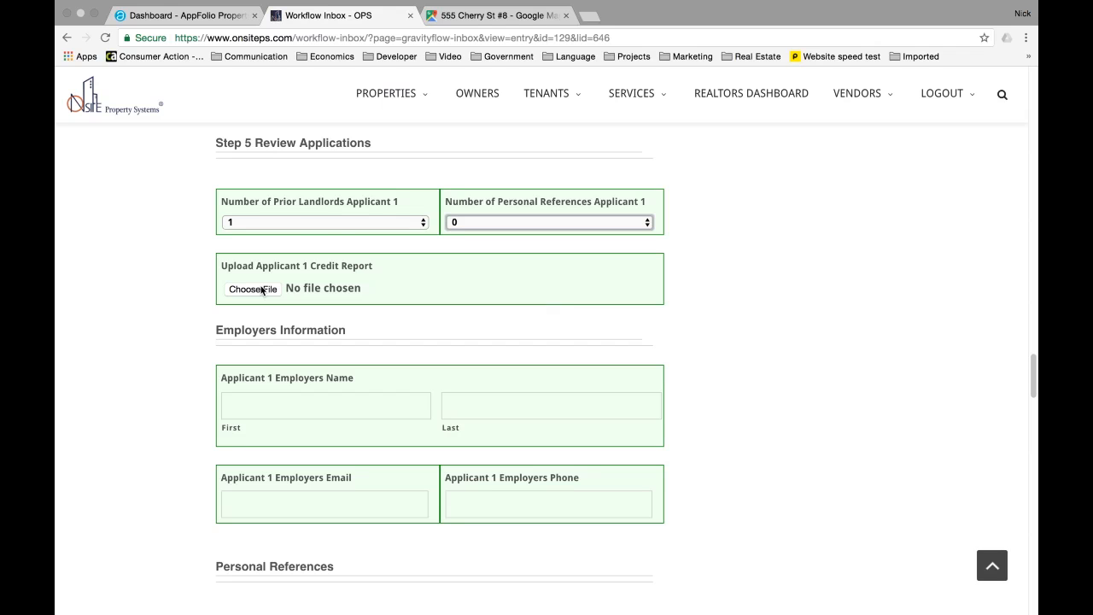
- Autofill the employer's name and e-mail, then type the employer's phone number
scroll(309, 268, "down", 1)
left_click(290, 360)
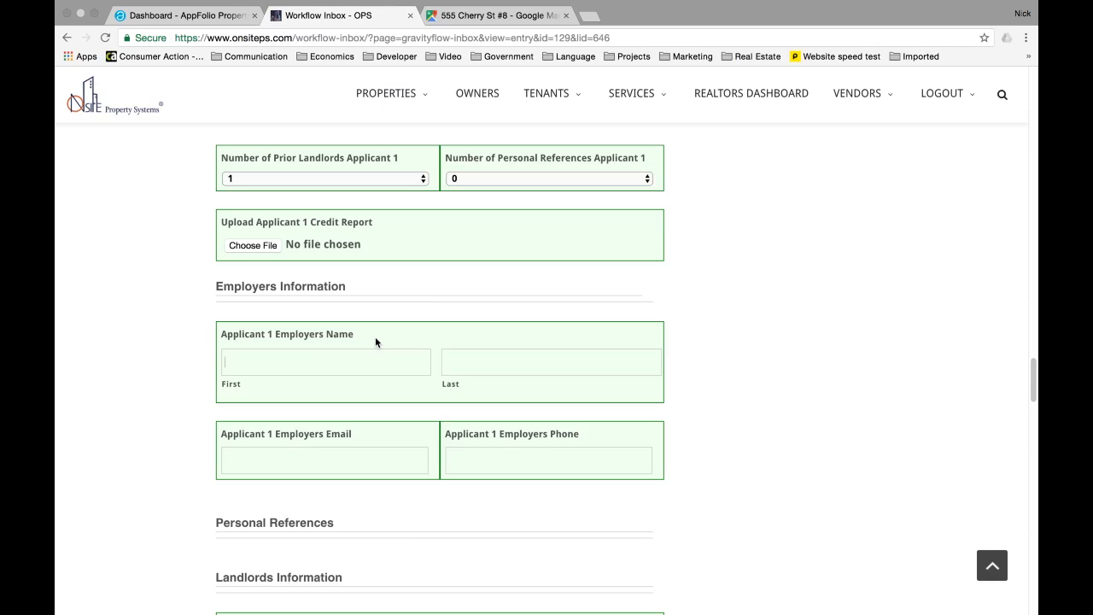
type("S")
key("Down")
type("42")
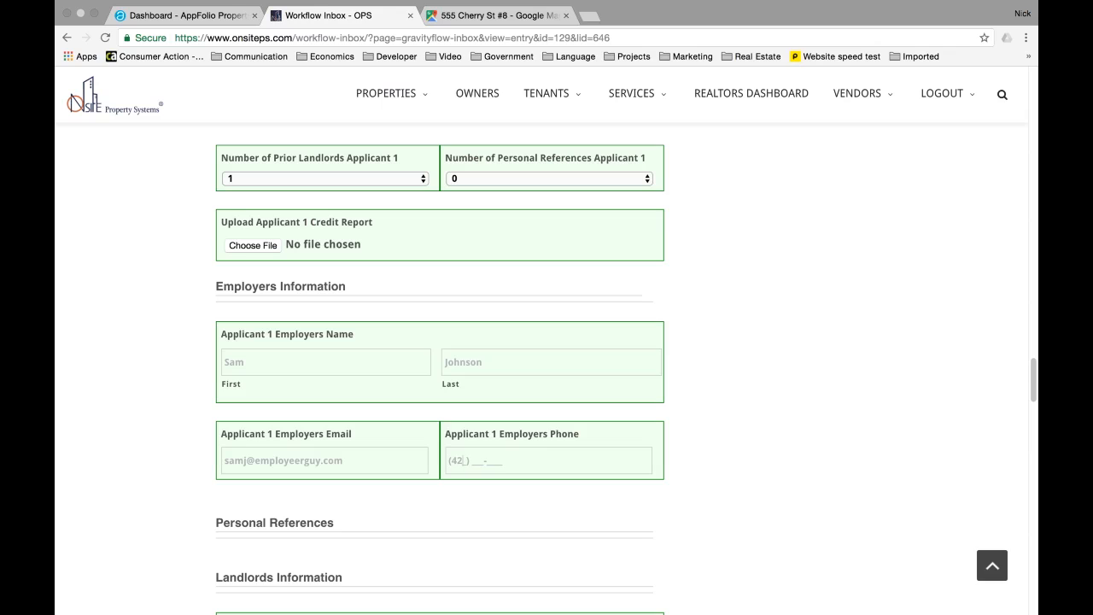
key("BackSpace")
type("16")
key("BackSpace")
type("5) 555-1212")
- Check the entered employer e-mail address and phone number
scroll(196, 359, "down", 1)
scroll(205, 310, "up", 2)
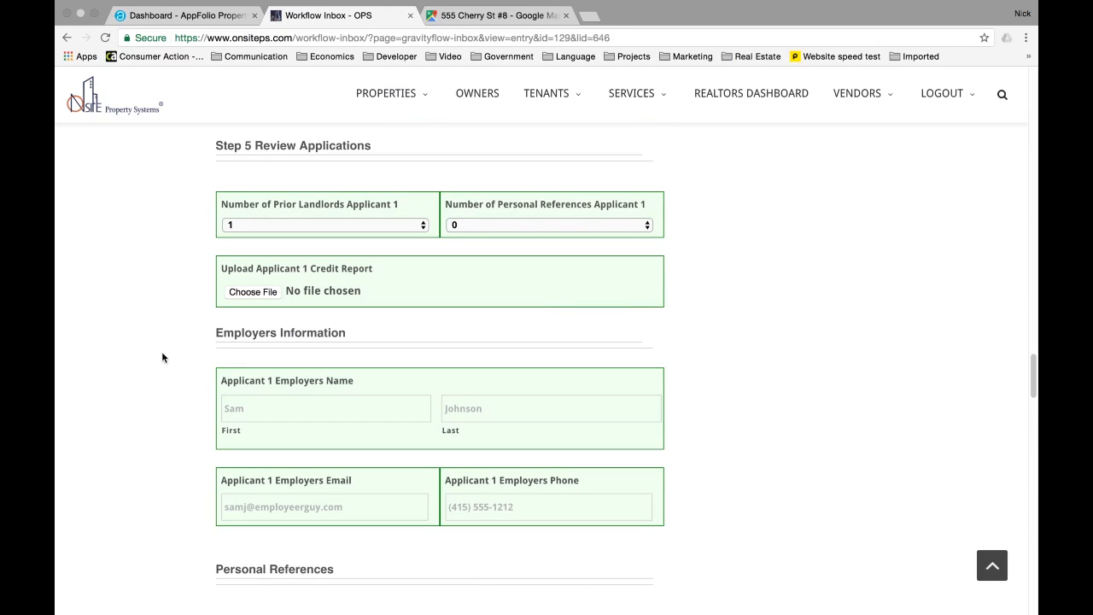
left_click_drag(202, 325, 655, 518)
left_click(215, 496)
double_click(236, 509)
left_click_drag(236, 508, 351, 509)
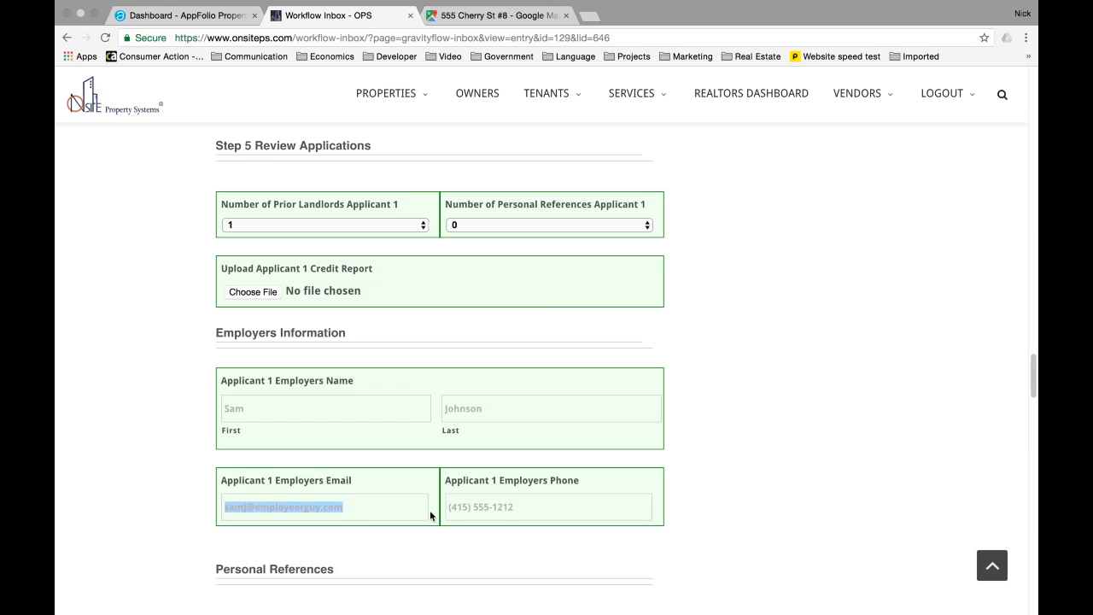
triple_click(524, 511)
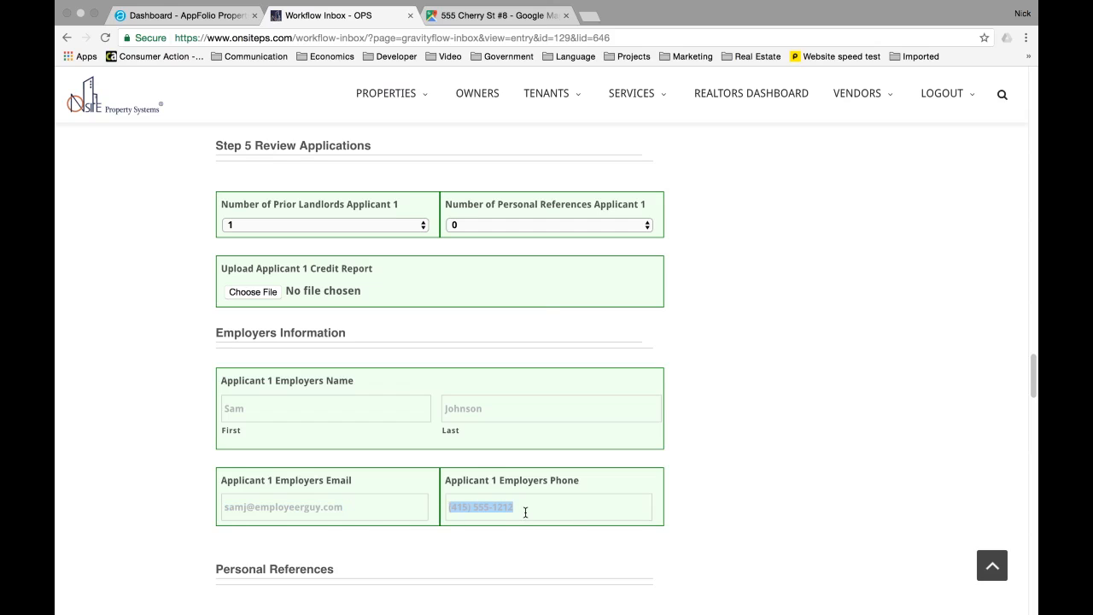
left_click(423, 478)
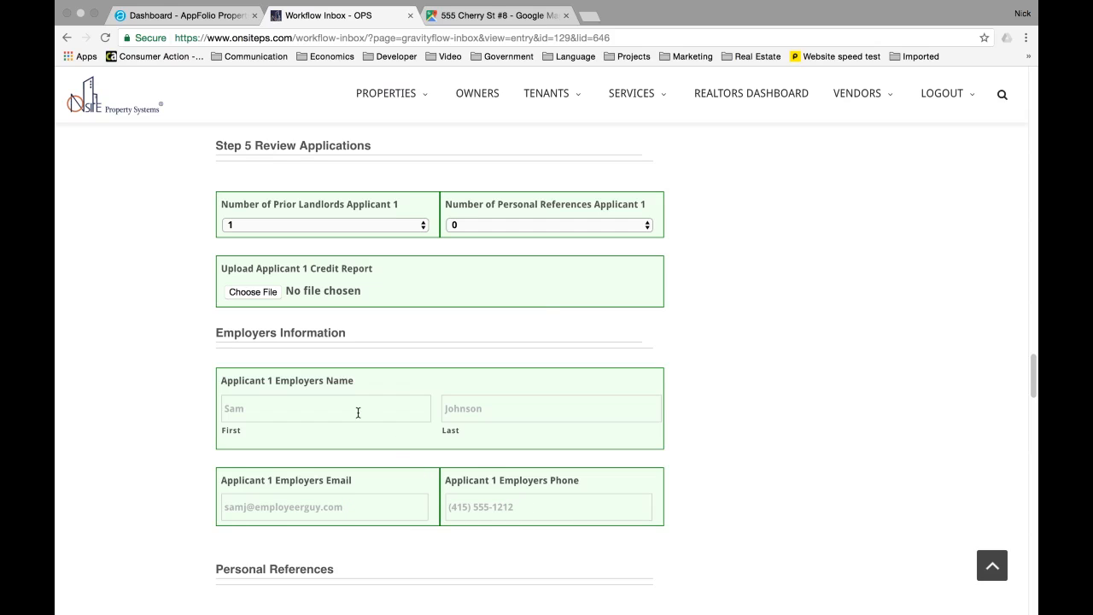
scroll(202, 354, "up", 1)
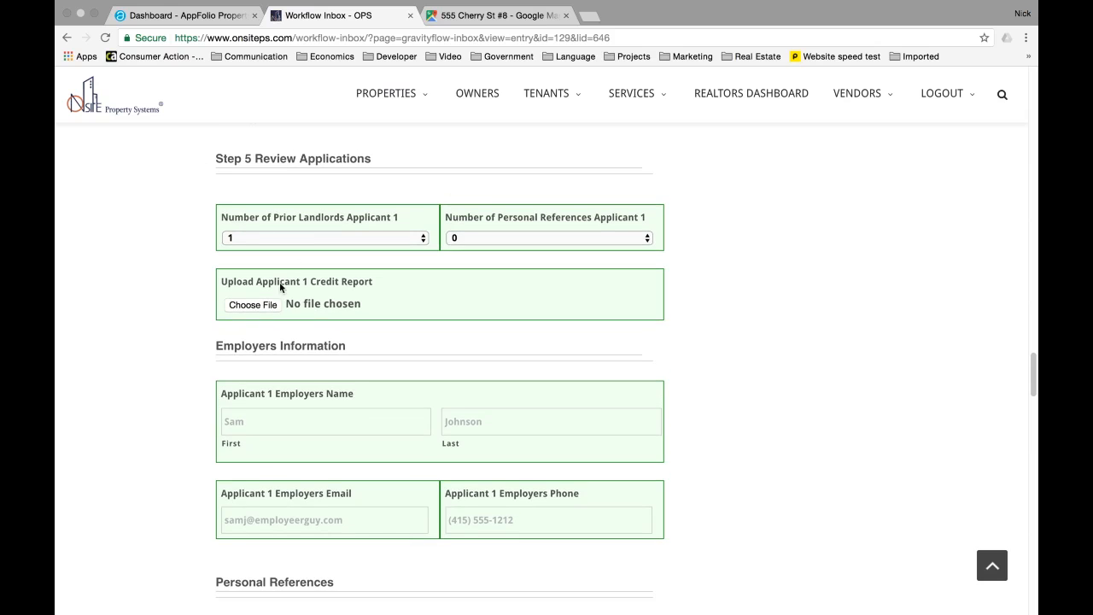
- Fill in the prior landlord details with a last rental price of 3400
scroll(179, 333, "down", 5)
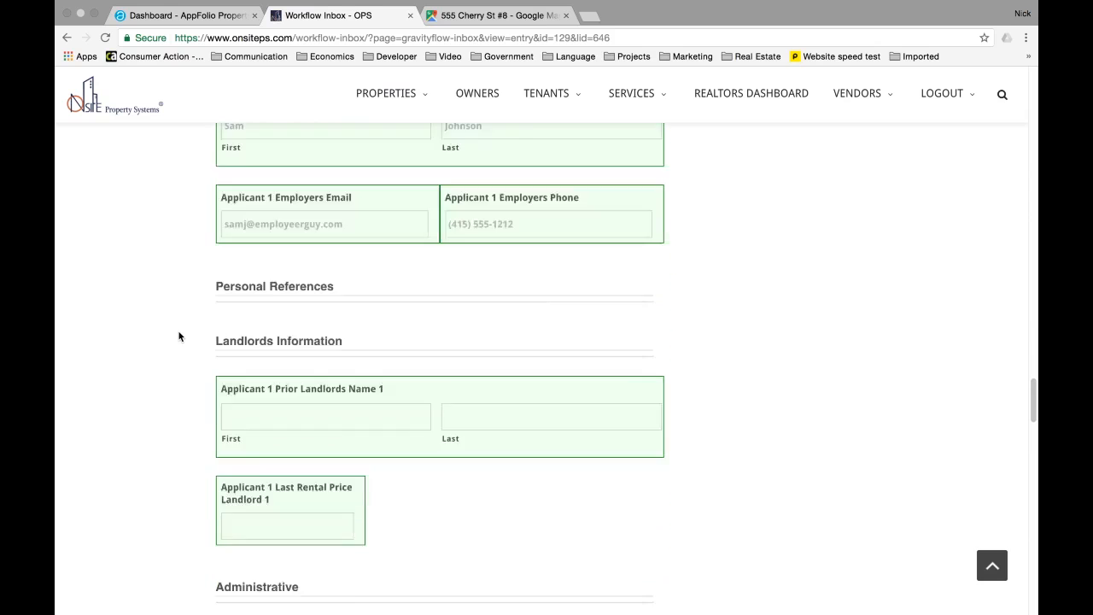
scroll(178, 336, "down", 1)
left_click(363, 354)
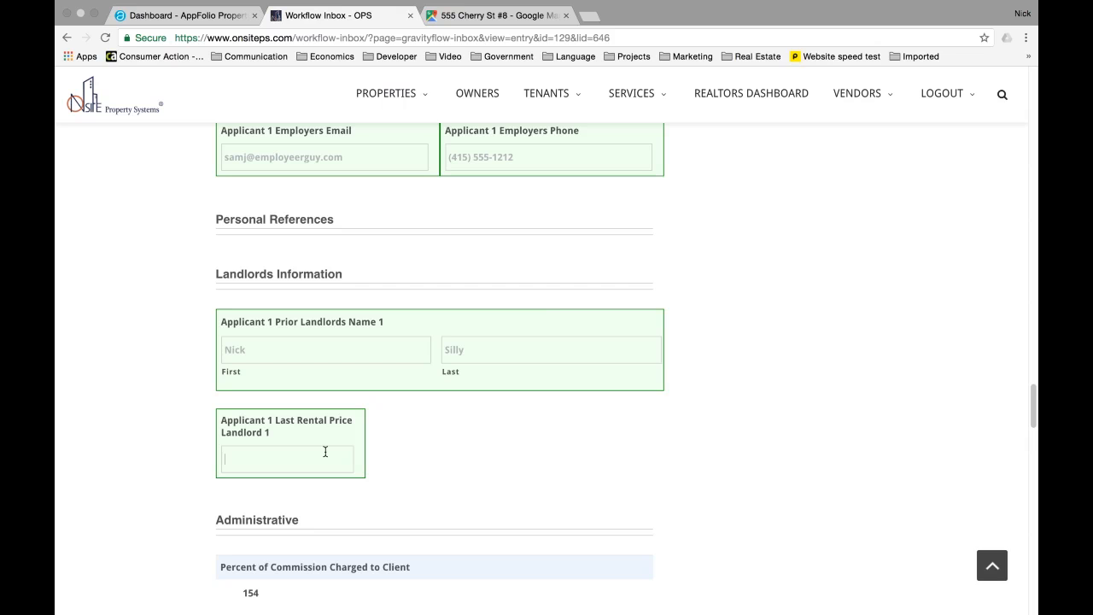
type("3400")
- Return to the top of entry 646 and submit Step 5 Review Applications
scroll(187, 414, "down", 10)
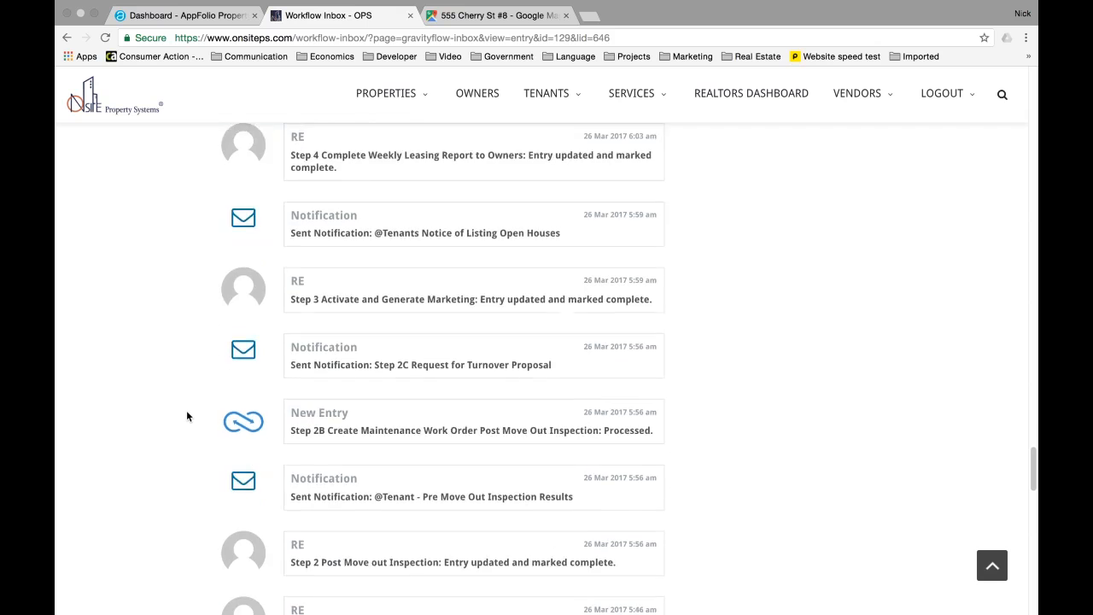
scroll(187, 414, "up", 3)
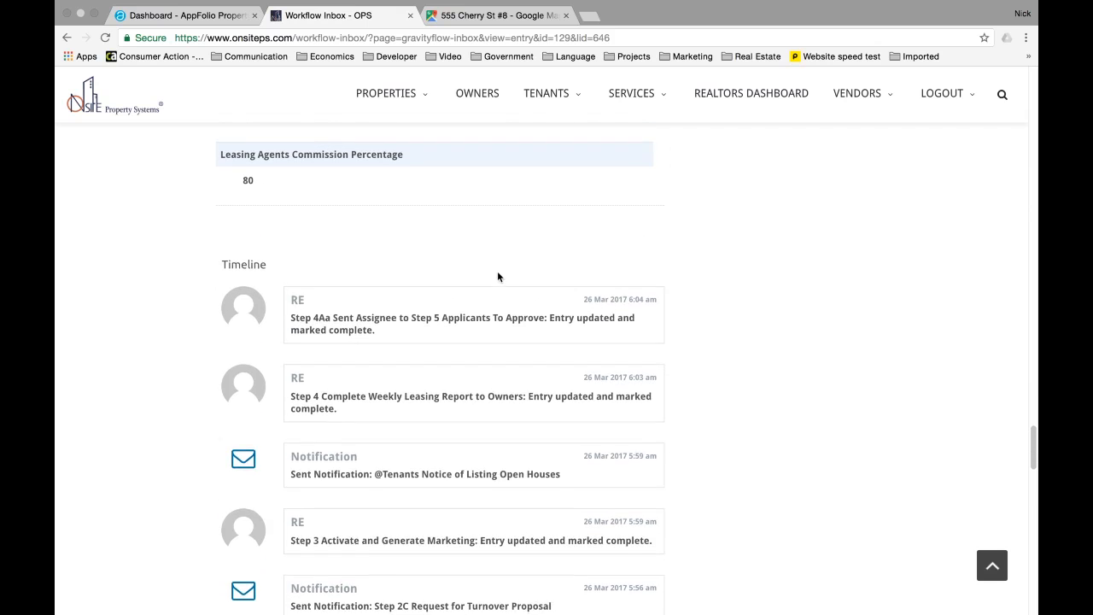
scroll(497, 270, "up", 8)
scroll(716, 319, "up", 1)
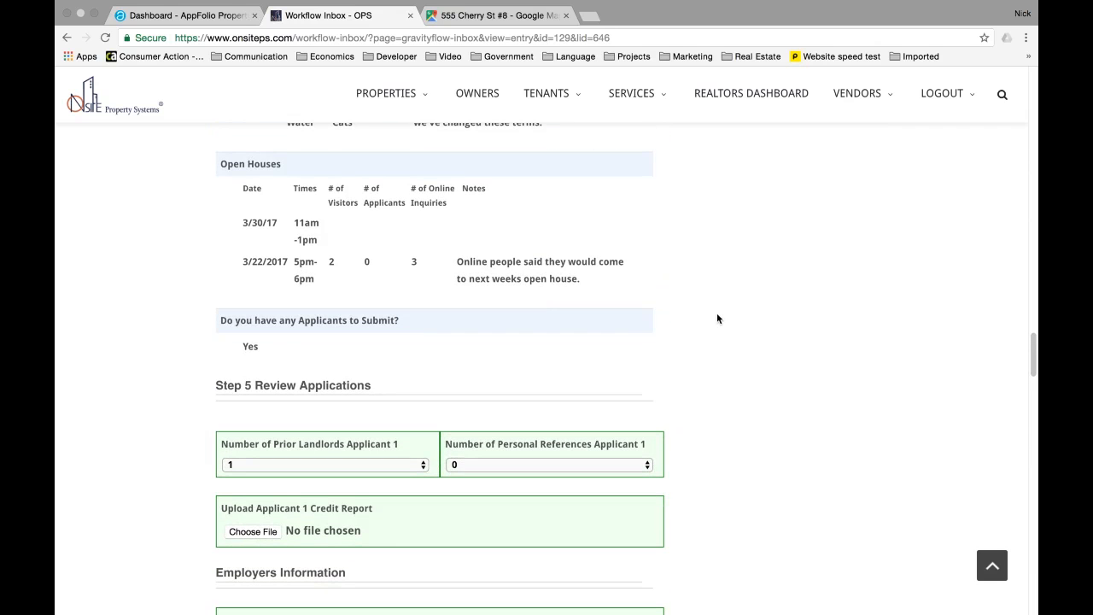
left_click(990, 569)
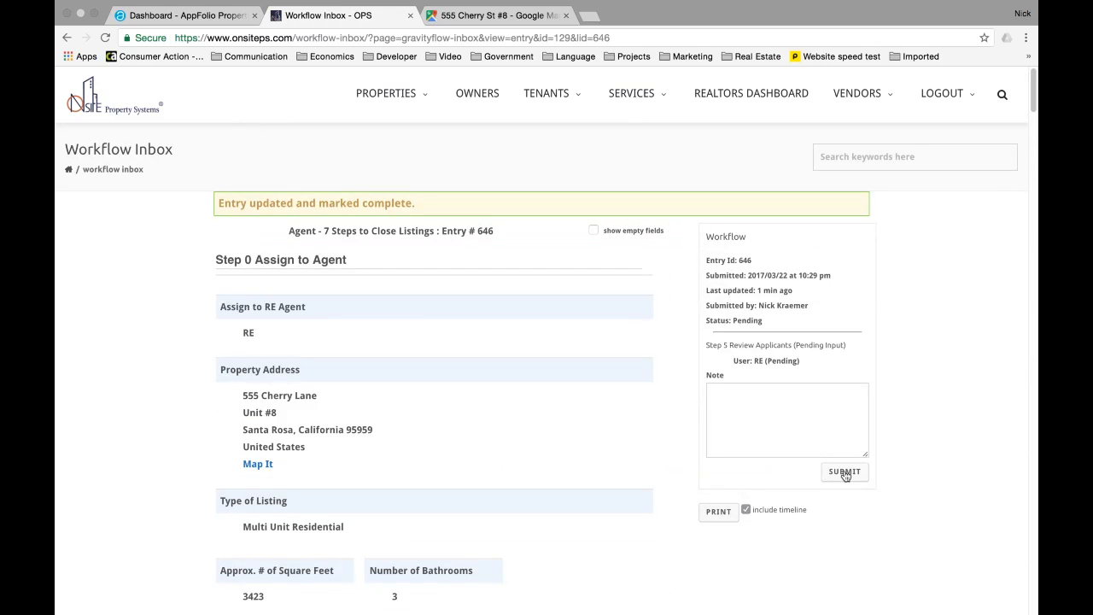
left_click(845, 473)
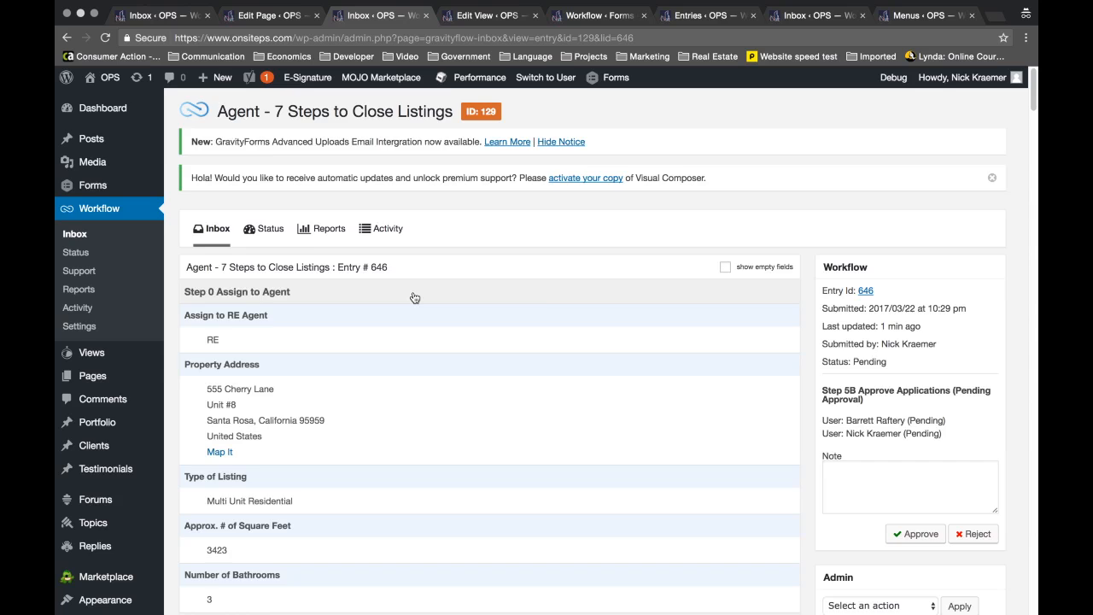
- Review entry 646 in the Gravity Flow inbox and approve the Step 5B applications
scroll(414, 297, "down", 2)
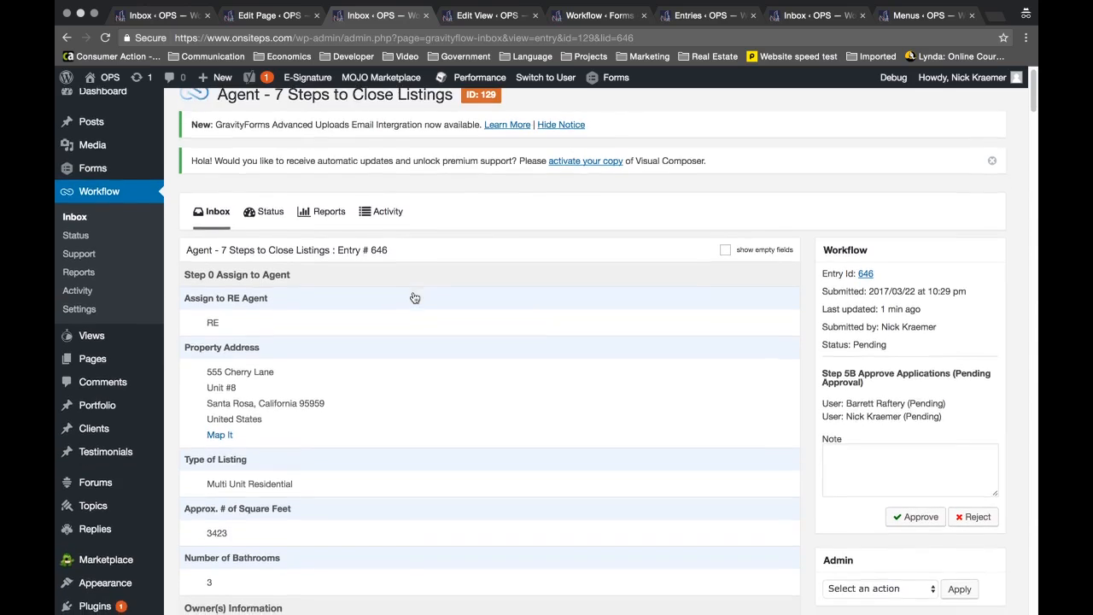
scroll(415, 297, "down", 5)
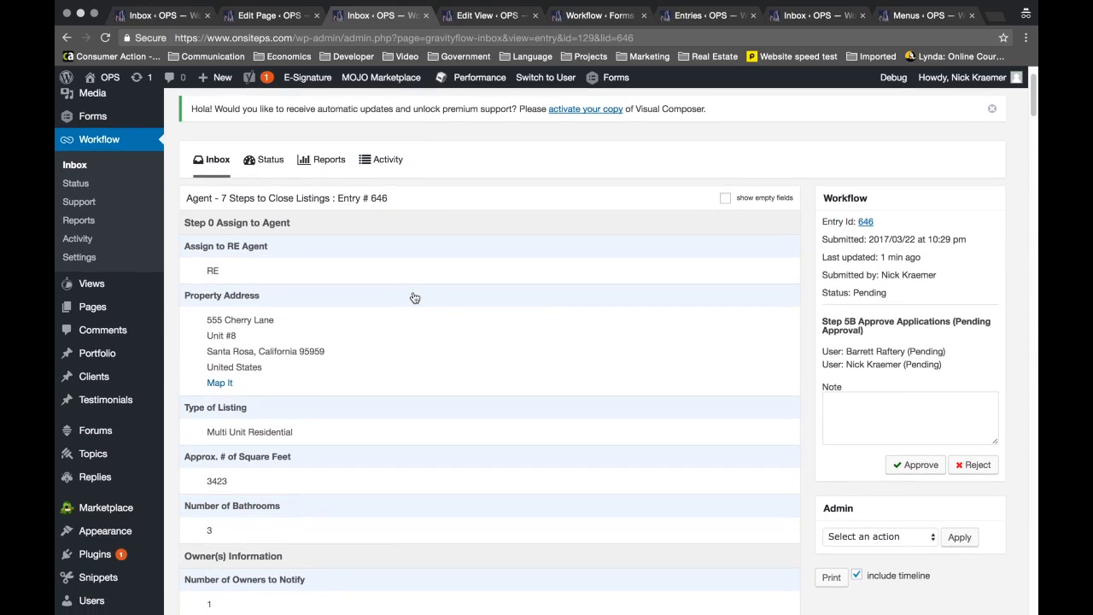
scroll(414, 298, "up", 4)
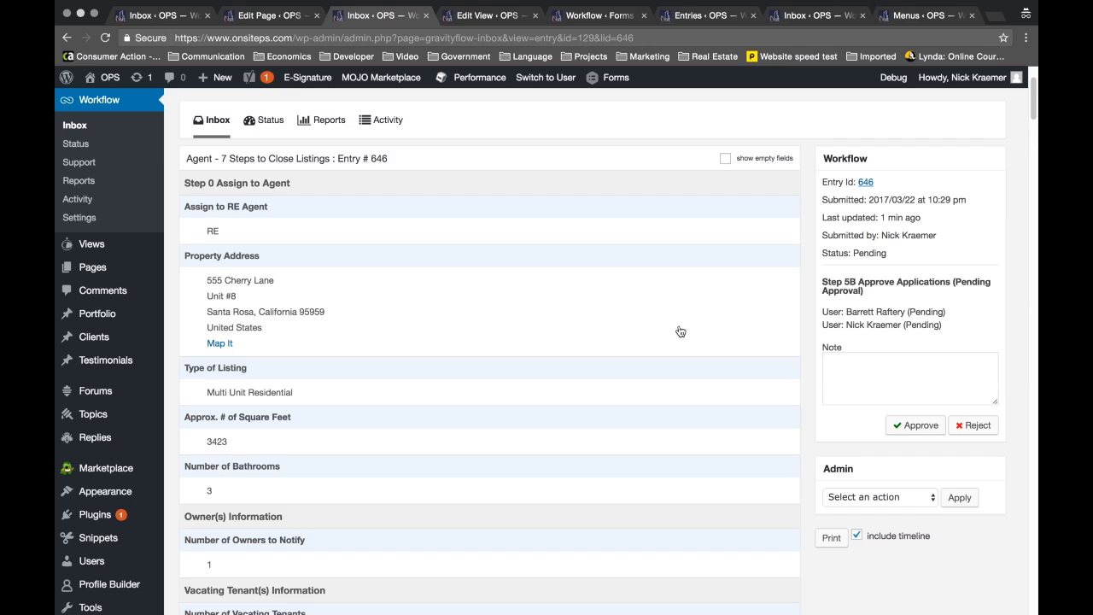
scroll(680, 331, "down", 10)
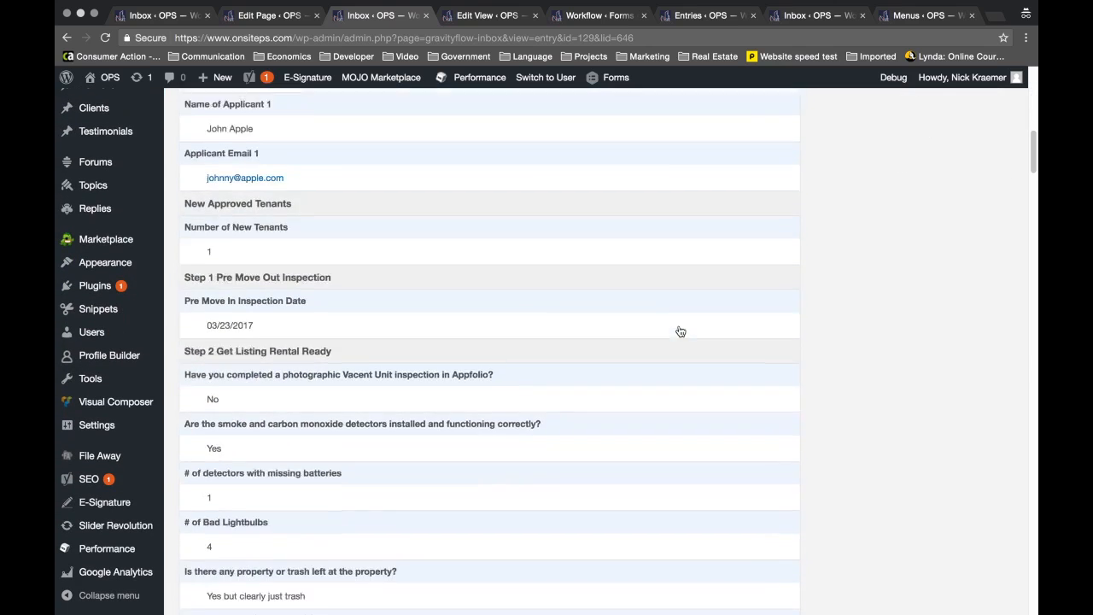
scroll(680, 332, "down", 10)
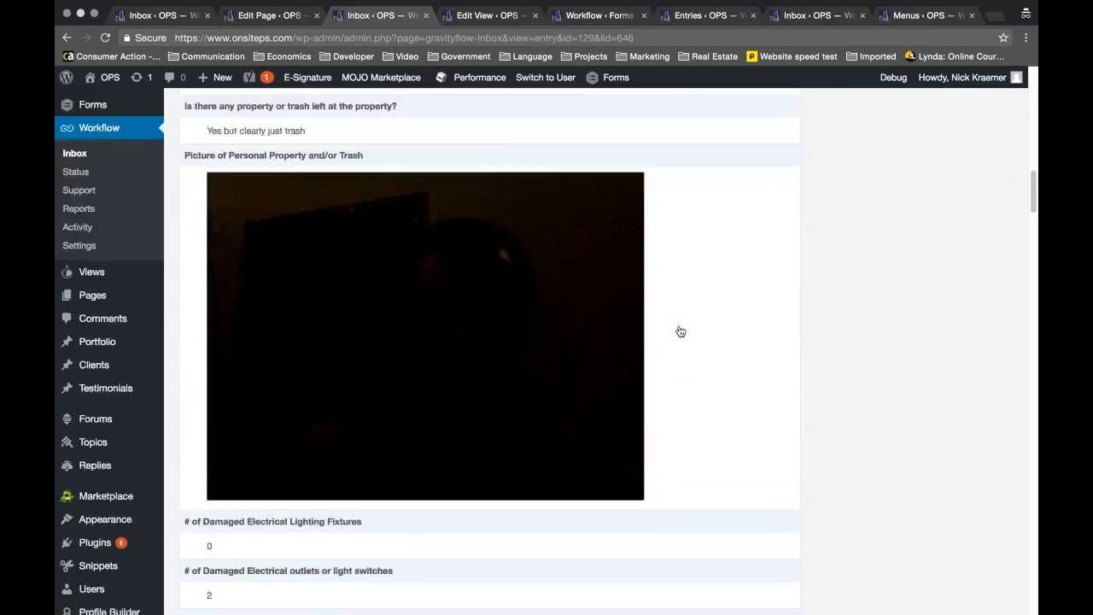
scroll(679, 331, "up", 10)
scroll(680, 331, "down", 20)
scroll(680, 331, "up", 18)
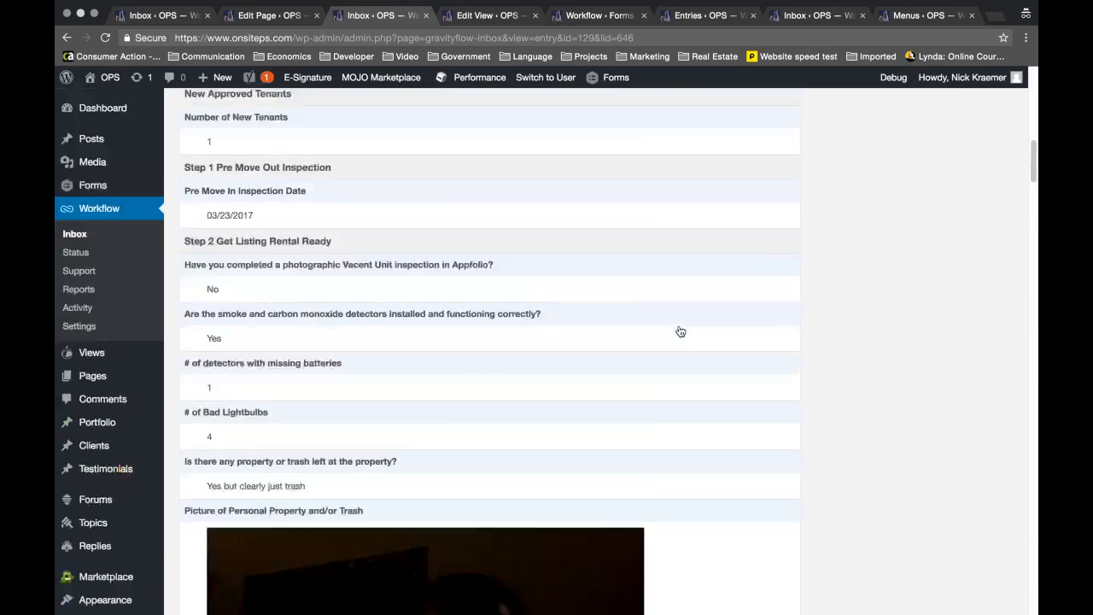
scroll(680, 331, "up", 15)
scroll(680, 331, "down", 4)
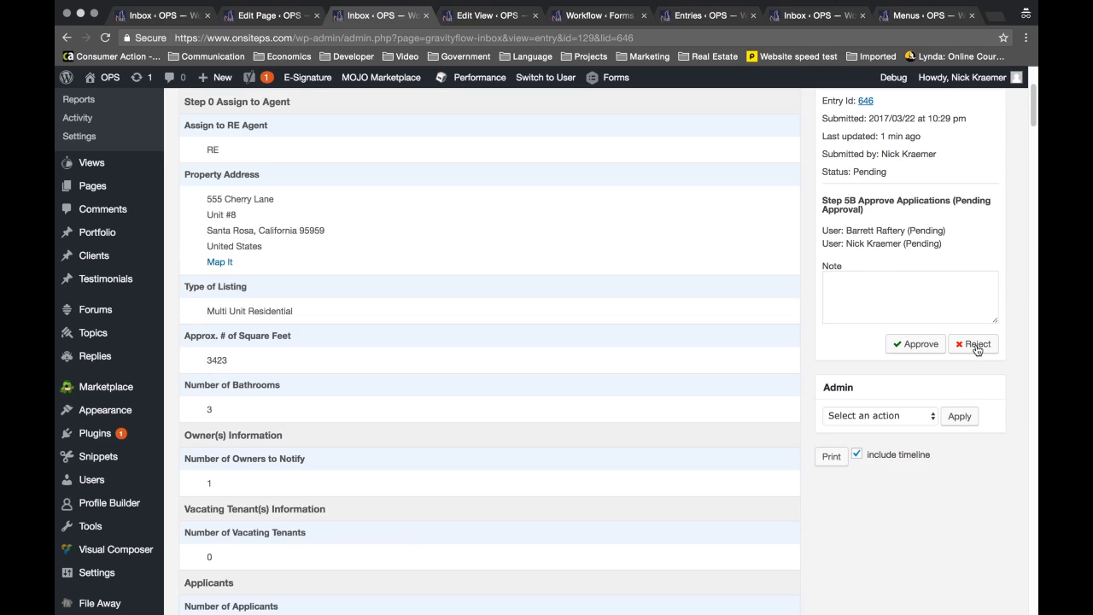
left_click(907, 347)
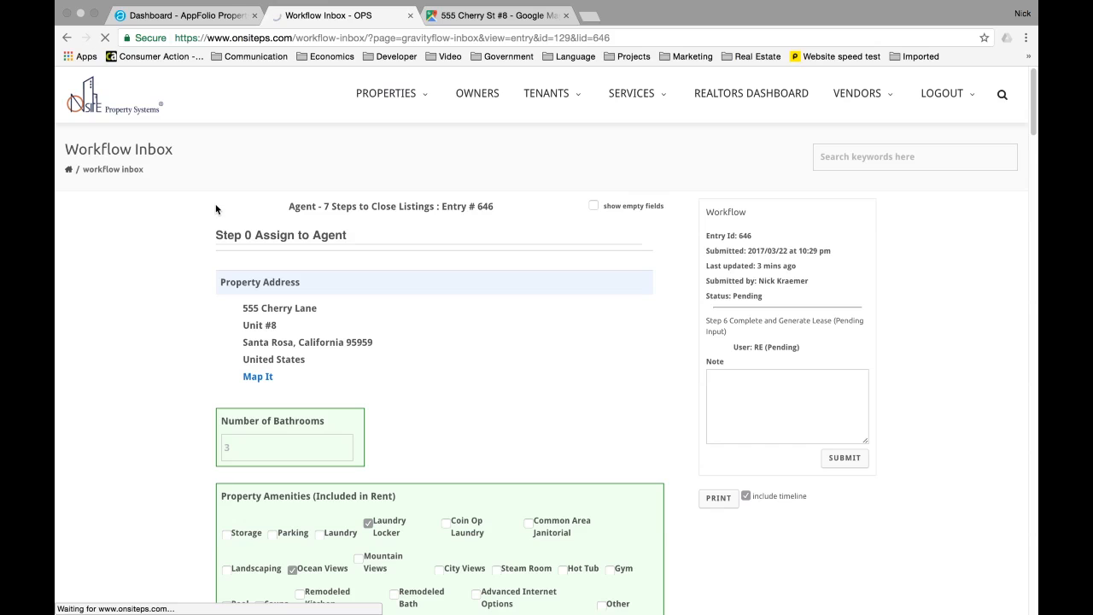
- Confirm entry 646 is at the Step 6 lease step and enter 2 bathrooms
left_click_drag(753, 236, 709, 237)
left_click_drag(705, 318, 725, 329)
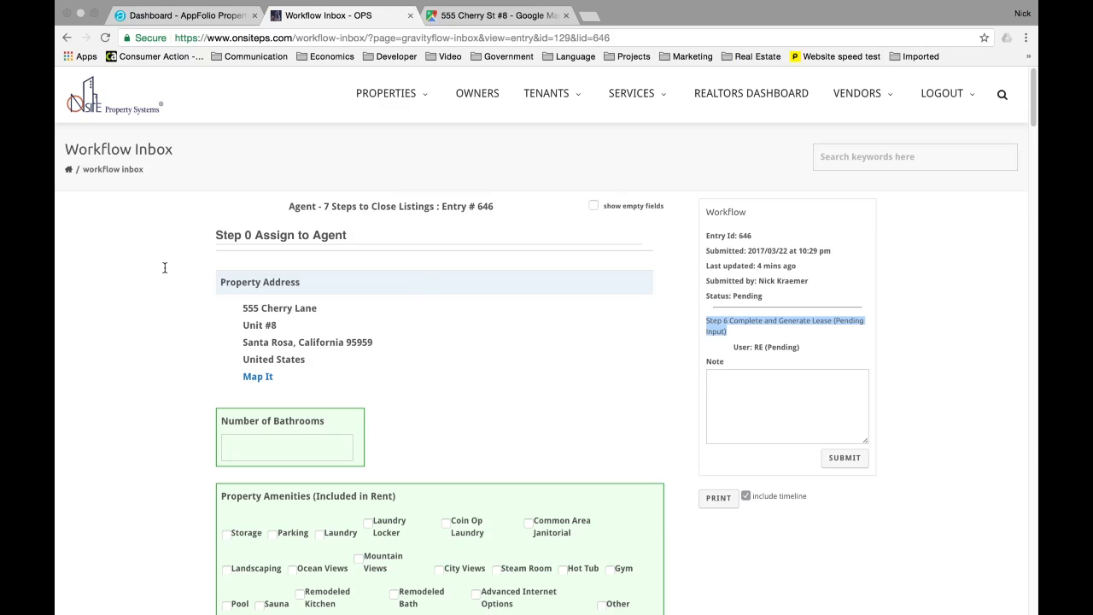
scroll(175, 262, "down", 3)
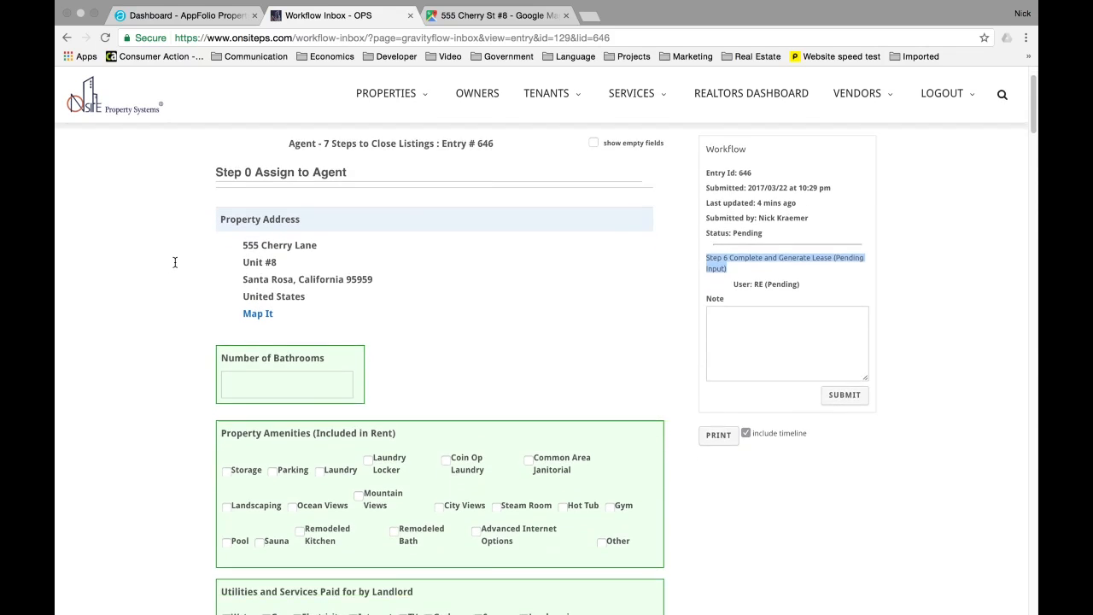
left_click(238, 315)
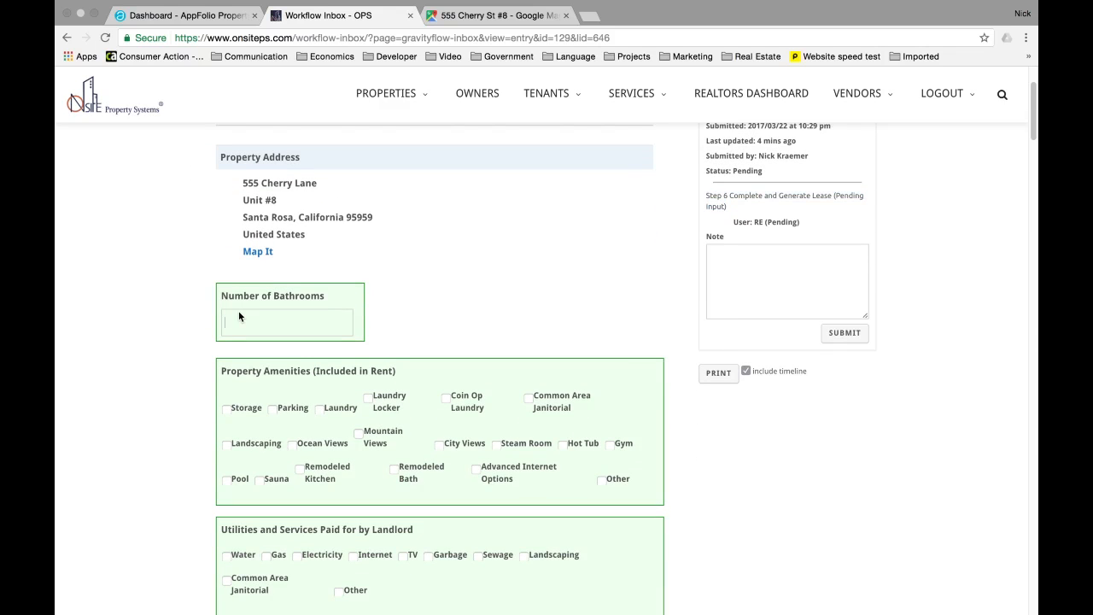
type("2")
- Tick Mountain Views, Remodeled Kitchen, landlord-paid Internet, and dogs limited by weight
scroll(334, 314, "down", 3)
left_click(360, 311)
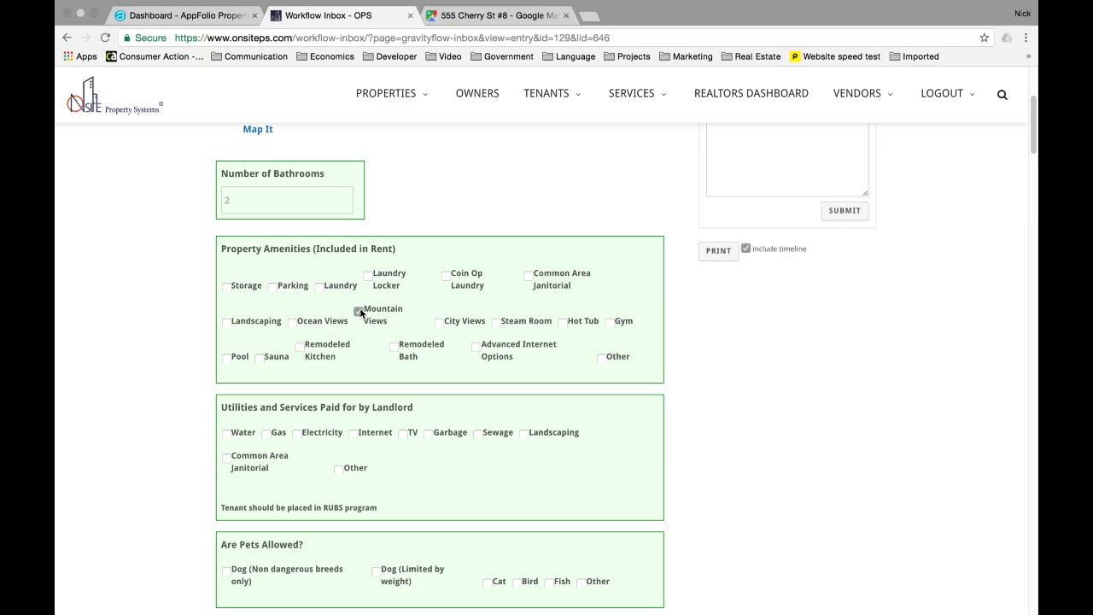
left_click(300, 345)
scroll(301, 350, "down", 1)
scroll(336, 363, "down", 1)
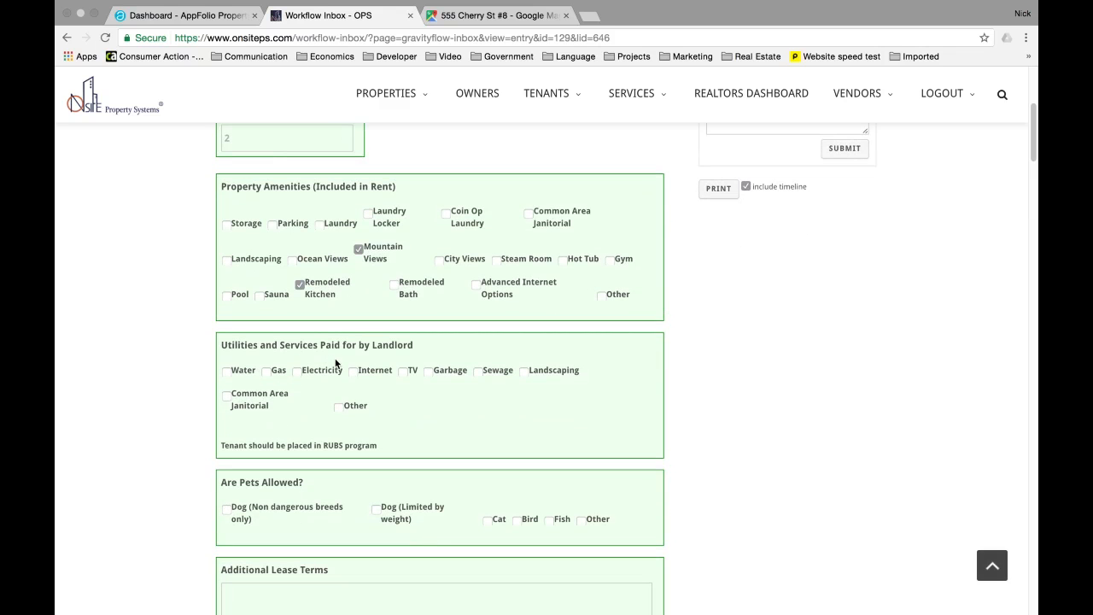
left_click(353, 372)
scroll(353, 374, "down", 4)
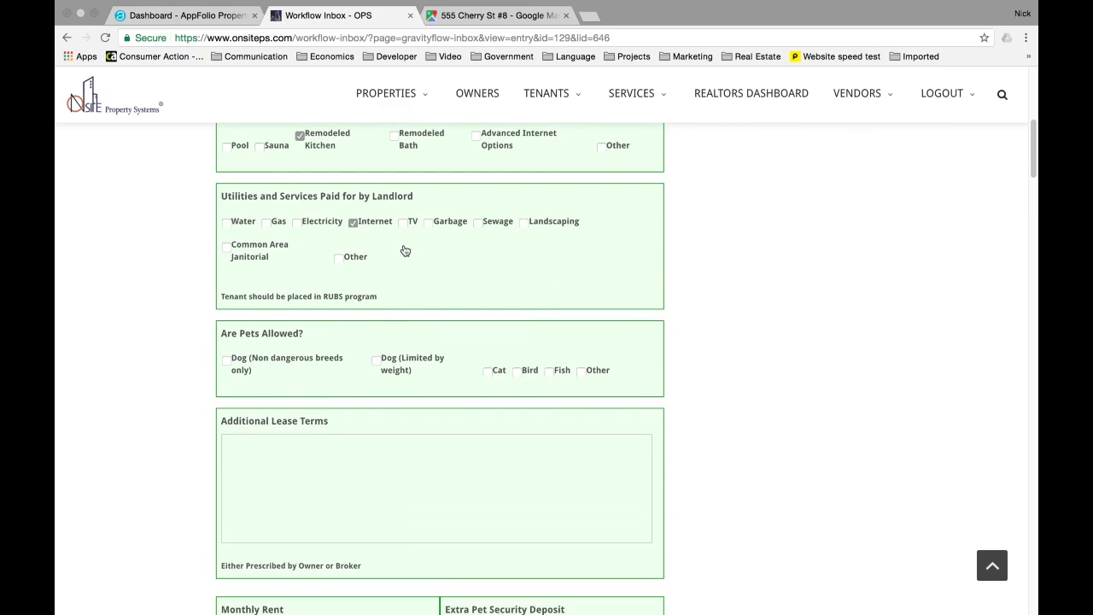
left_click(377, 361)
scroll(405, 361, "down", 3)
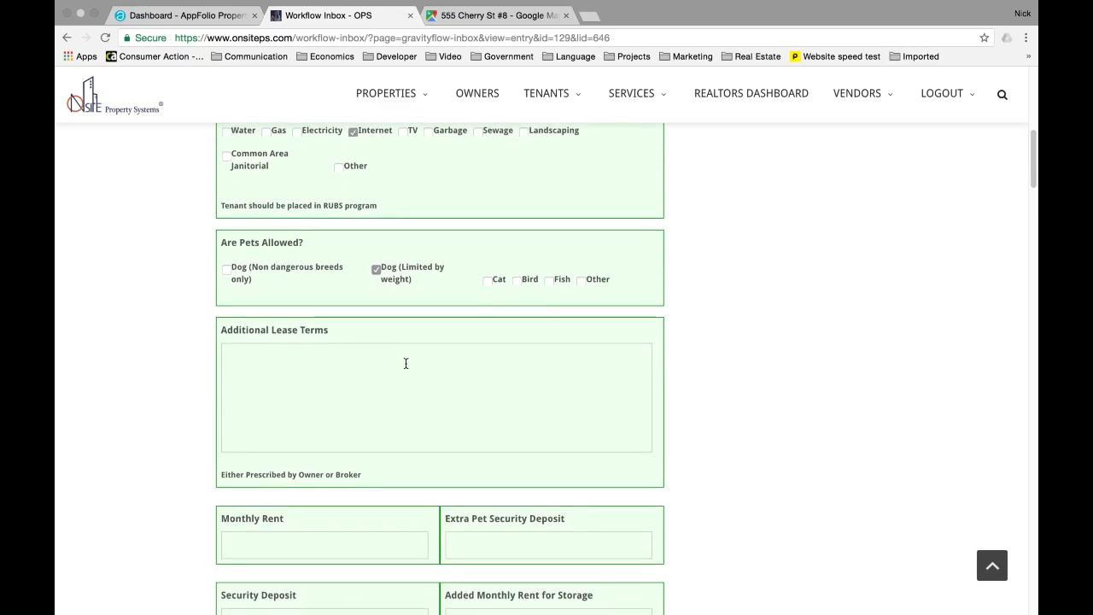
- Add the 'Rent must be paid by cashiers check only.' term, rent 3400, pet deposit 500, security deposit 5100
left_click(333, 352)
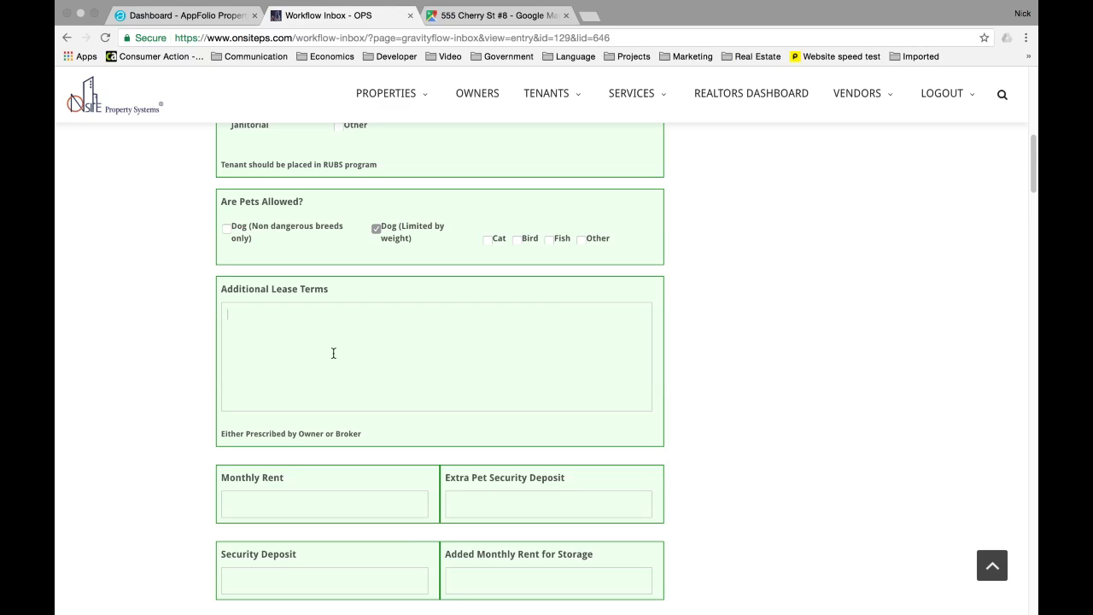
type("Rent must be paid by cash")
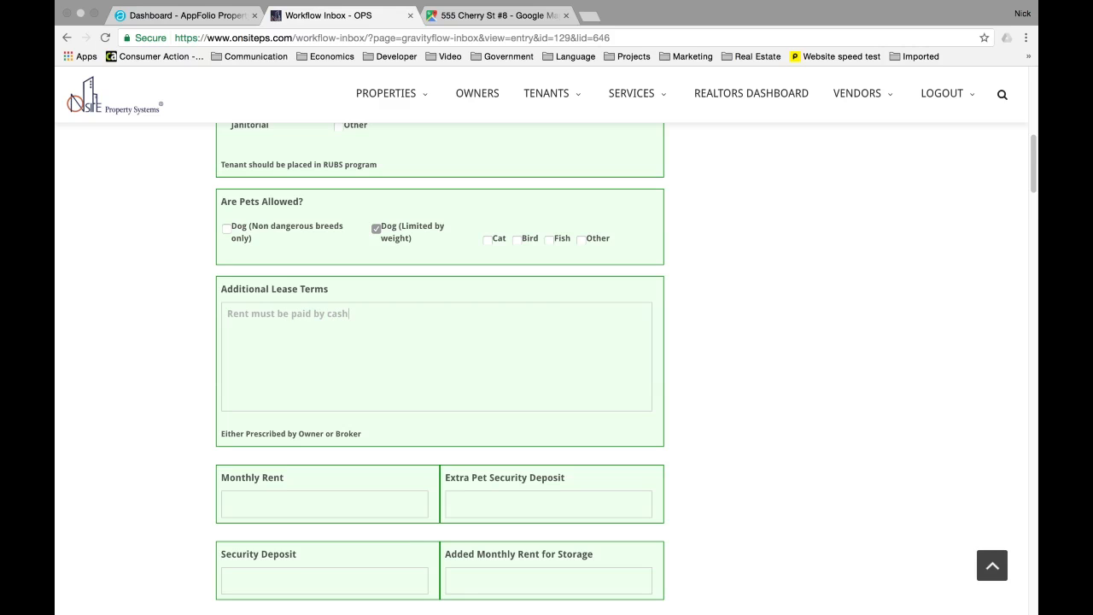
type("iers check only.")
scroll(329, 345, "down", 3)
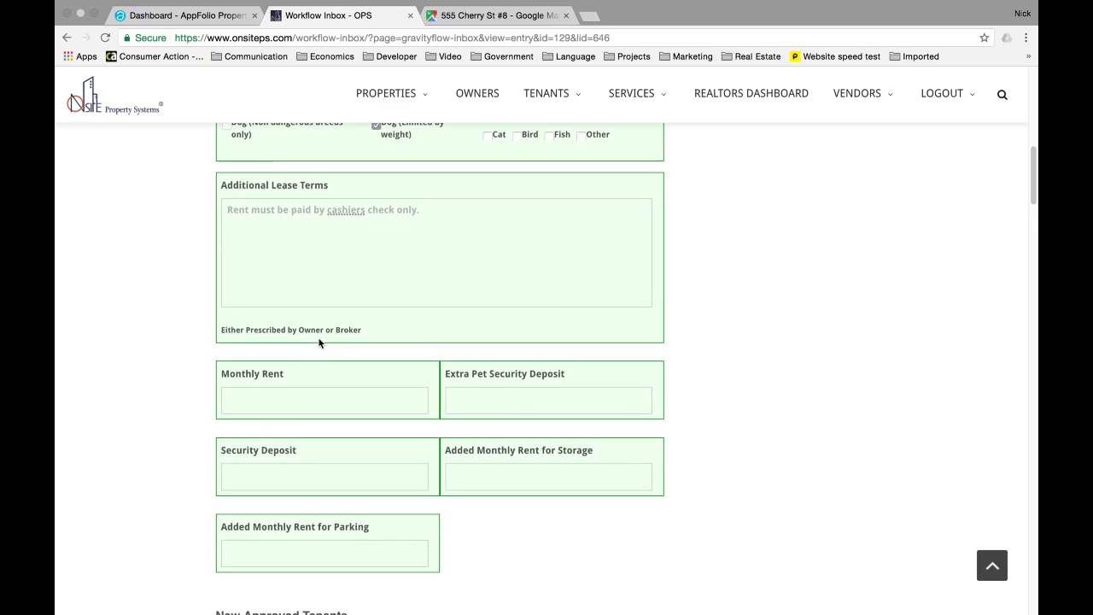
type("3400")
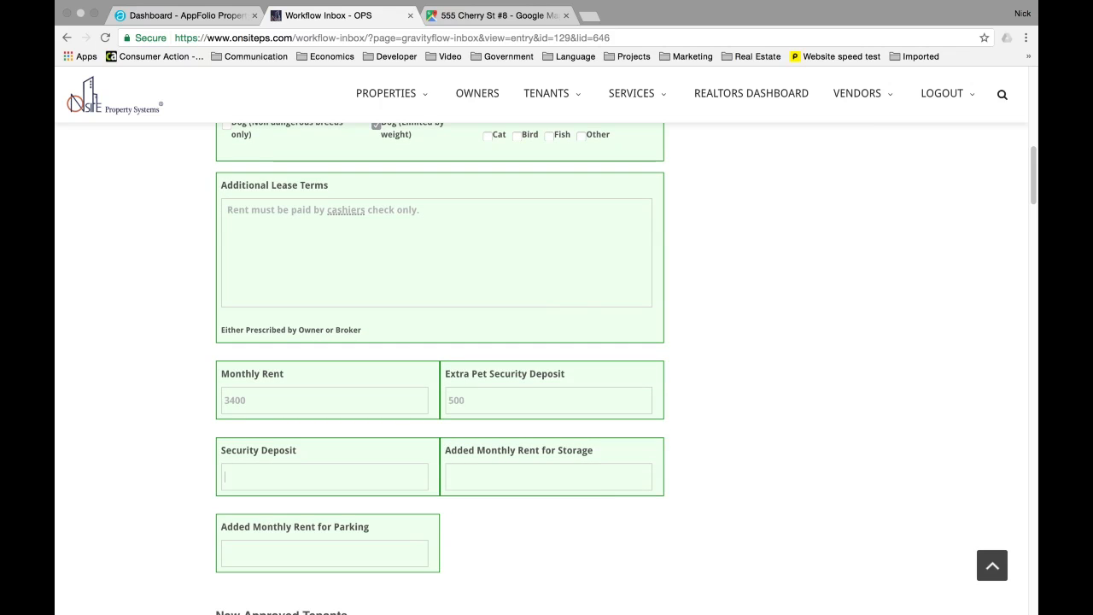
type("5100")
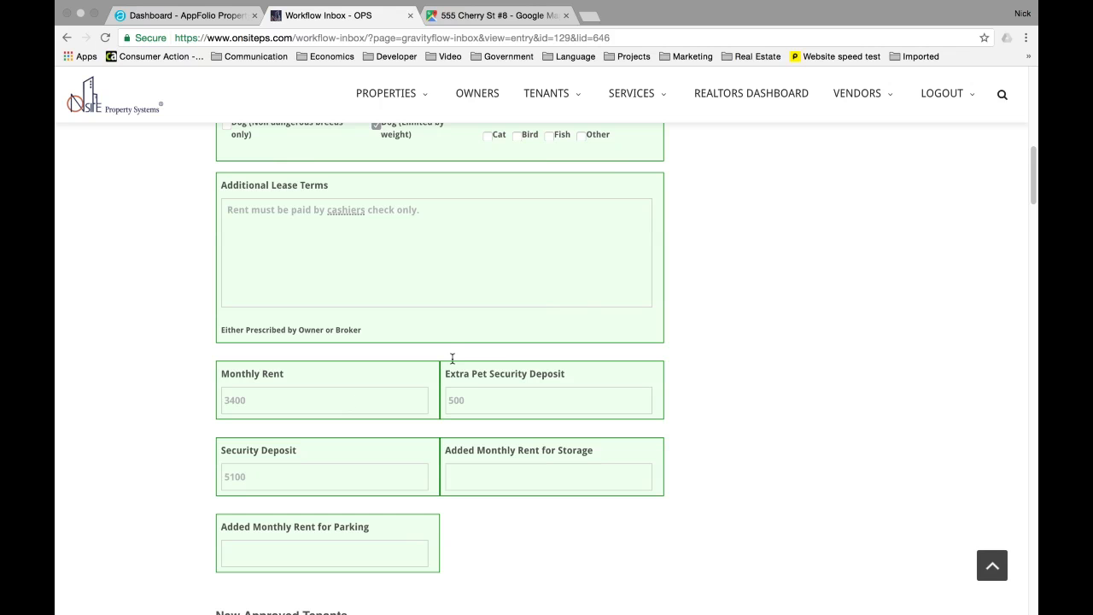
scroll(451, 358, "down", 2)
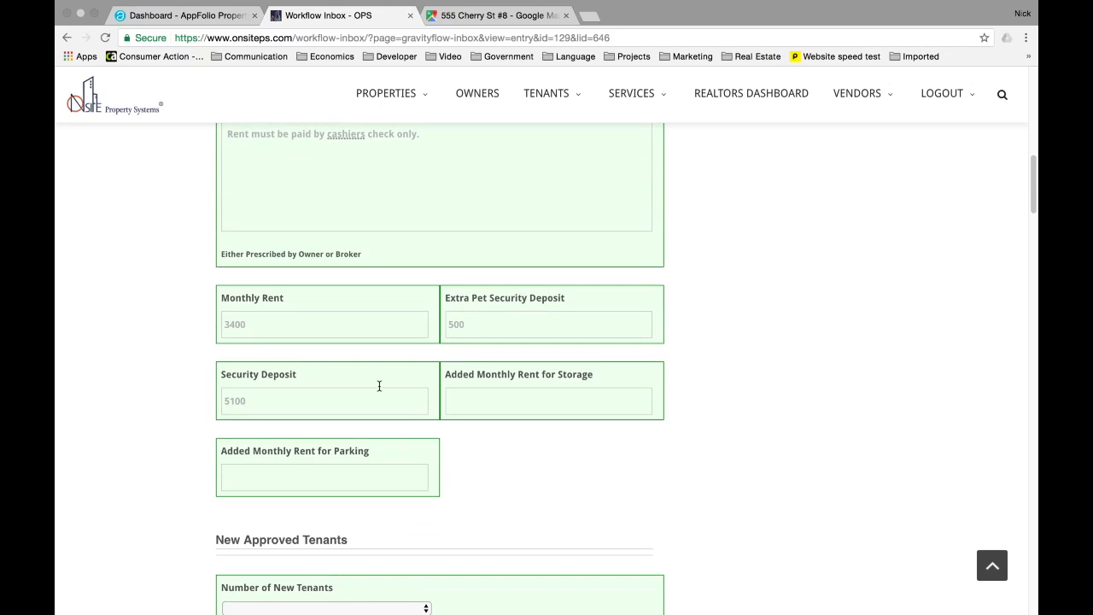
scroll(378, 384, "down", 1)
scroll(242, 368, "down", 3)
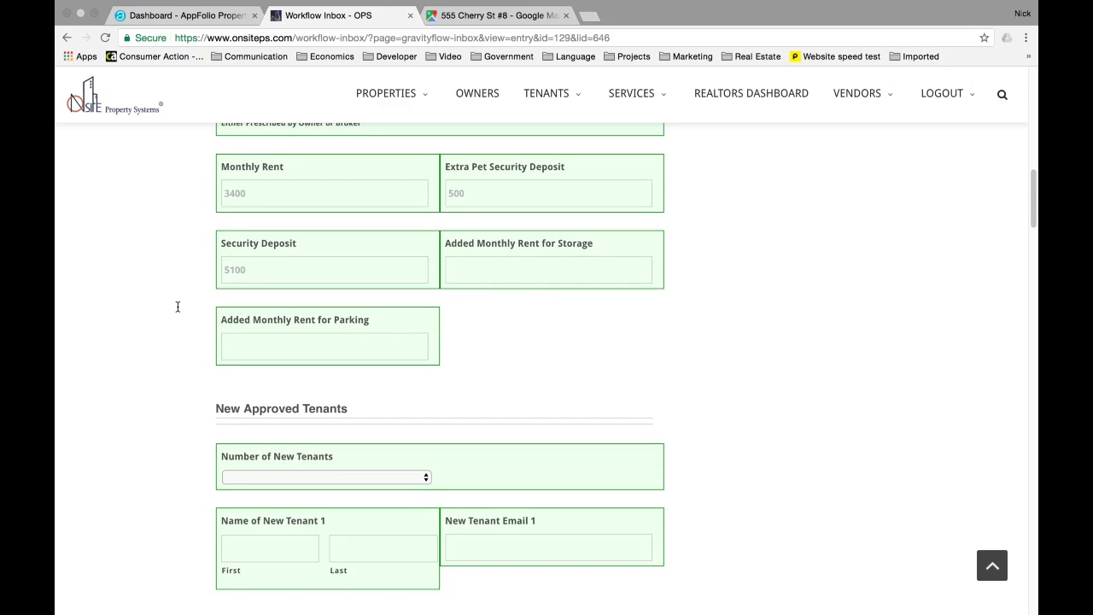
scroll(176, 306, "down", 4)
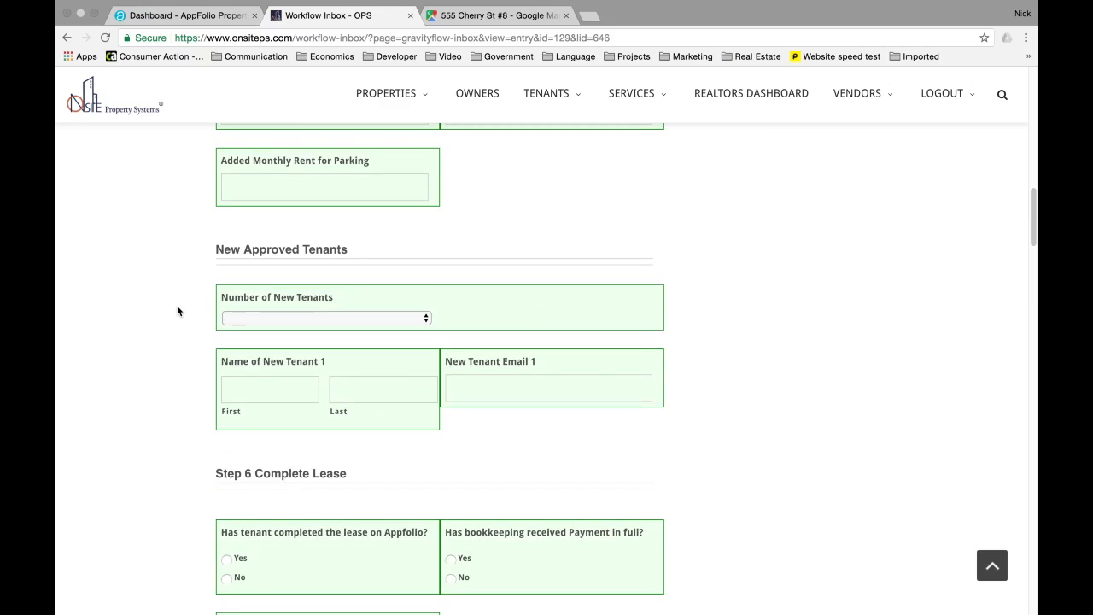
- Set 2 new tenants and enter their names and e-mails
left_click(284, 320)
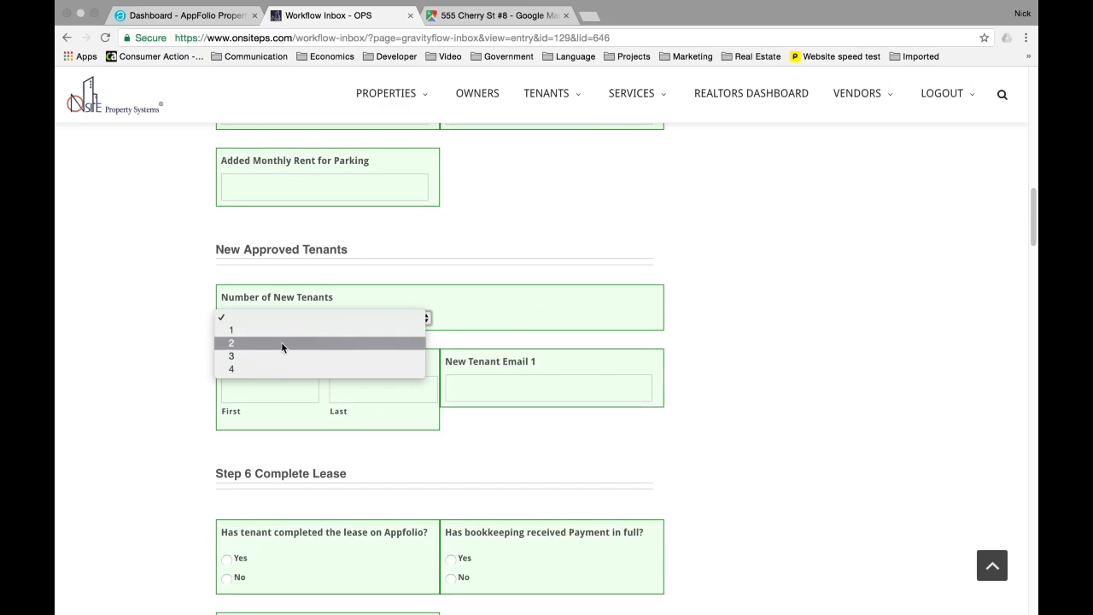
left_click(283, 341)
scroll(189, 340, "down", 2)
left_click(285, 332)
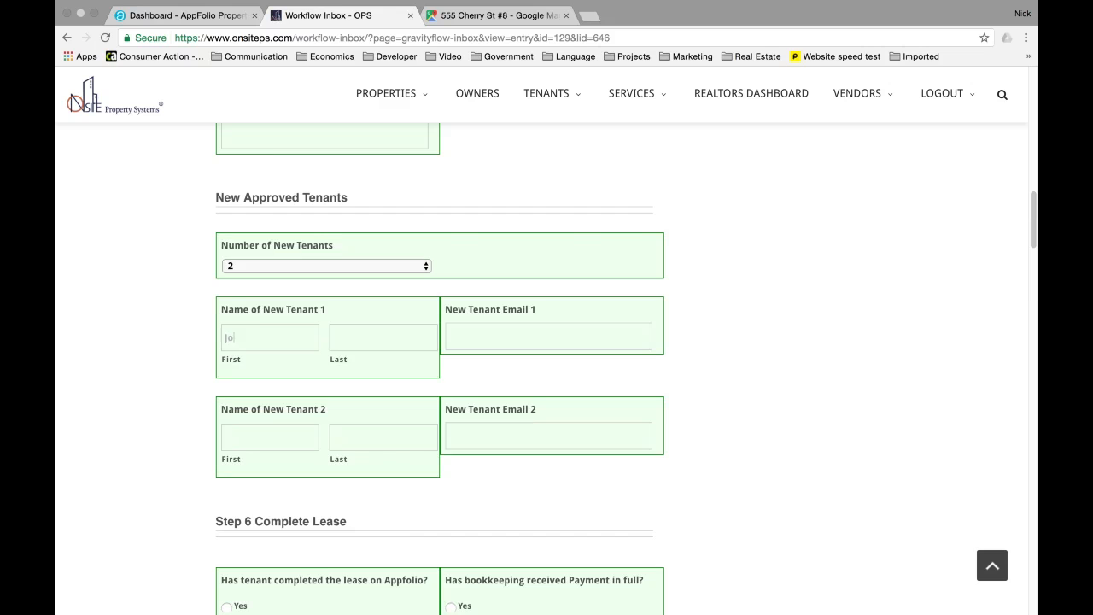
scroll(248, 298, "down", 8)
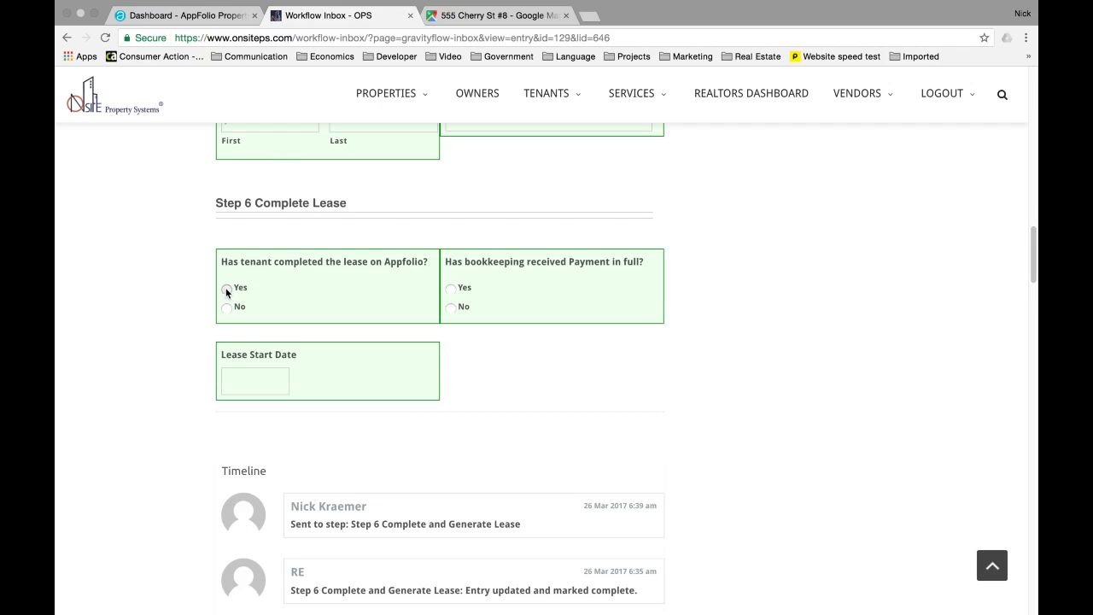
- Mark lease completed and payment received as Yes, with lease start date 03/16/2017
left_click(226, 291)
left_click(448, 291)
left_click(255, 381)
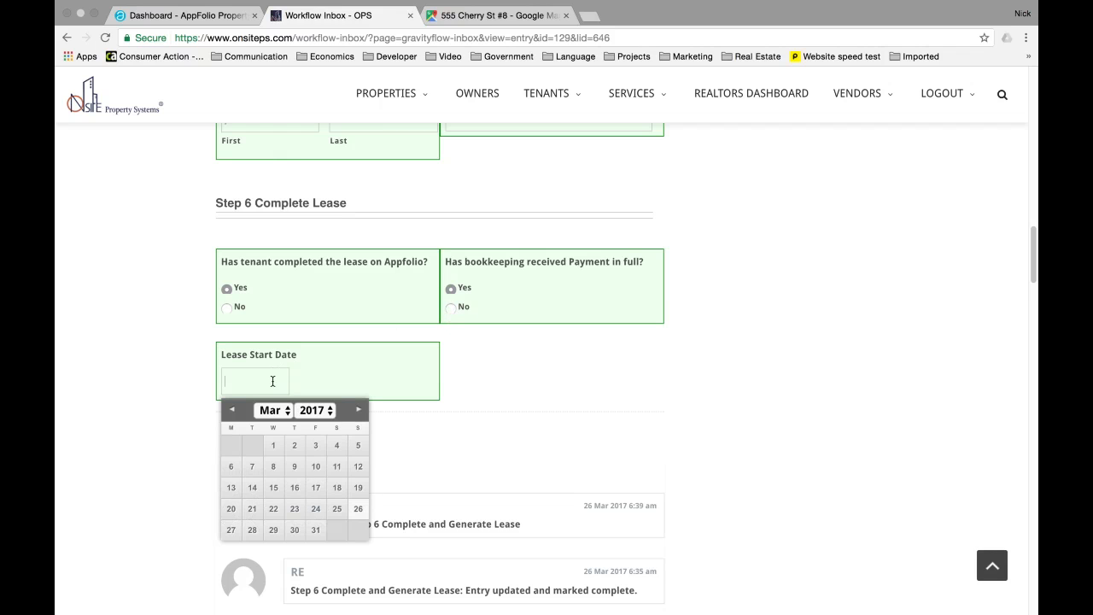
left_click(294, 487)
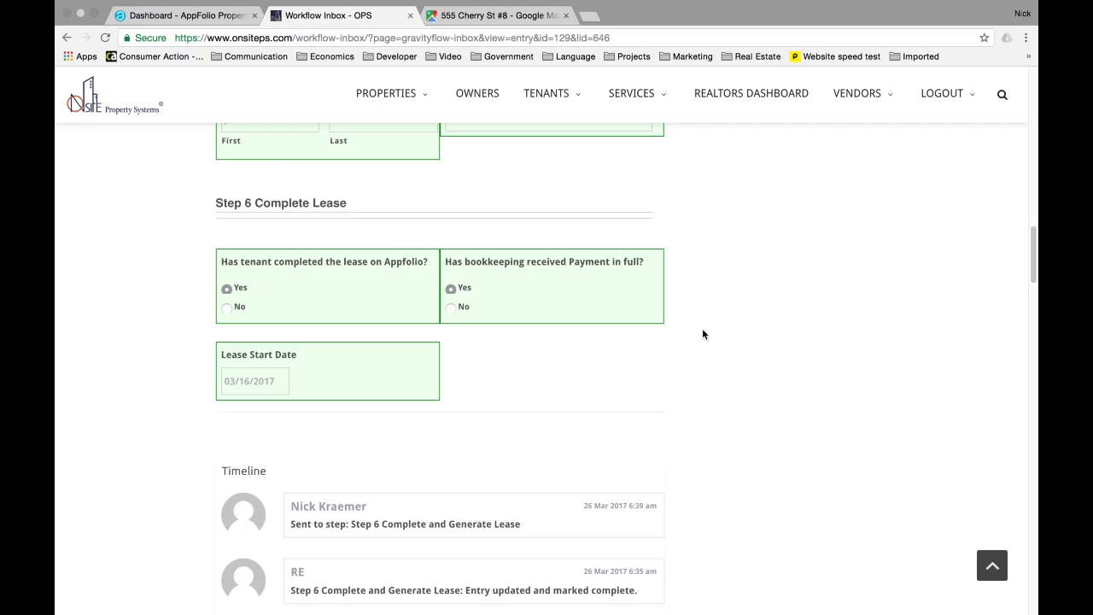
scroll(703, 334, "up", 7)
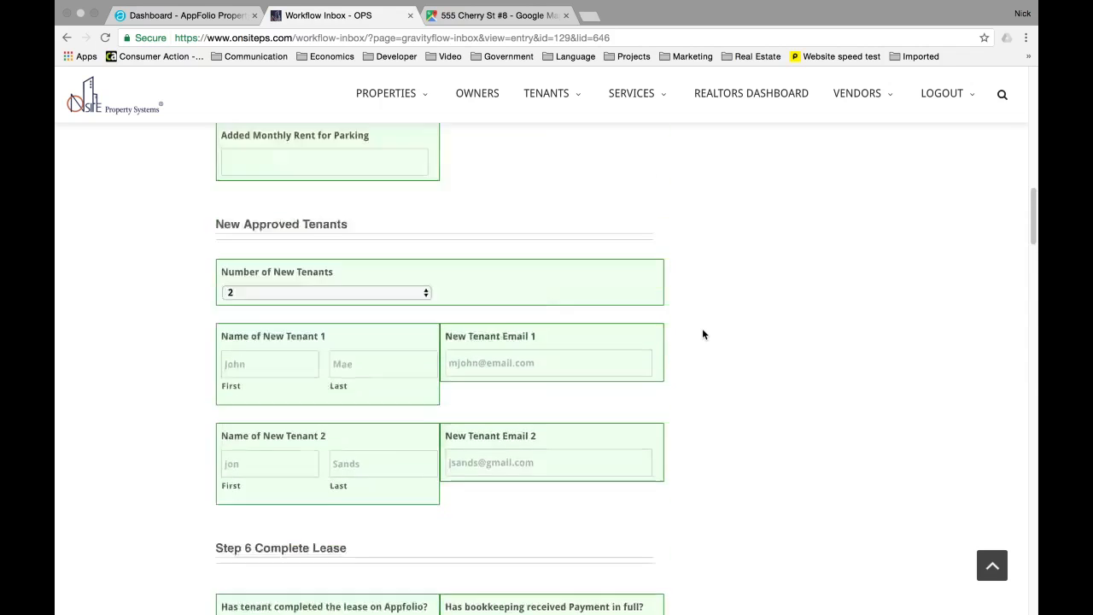
scroll(703, 334, "up", 10)
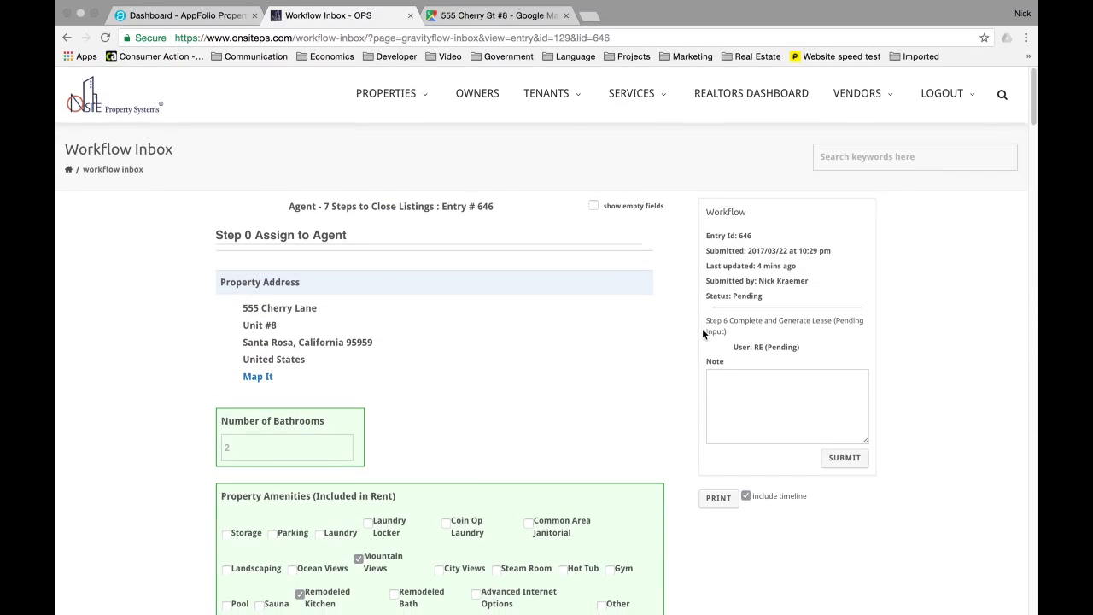
- Submit the Step 6 lease stage so the lease is sent out to sign
left_click(849, 459)
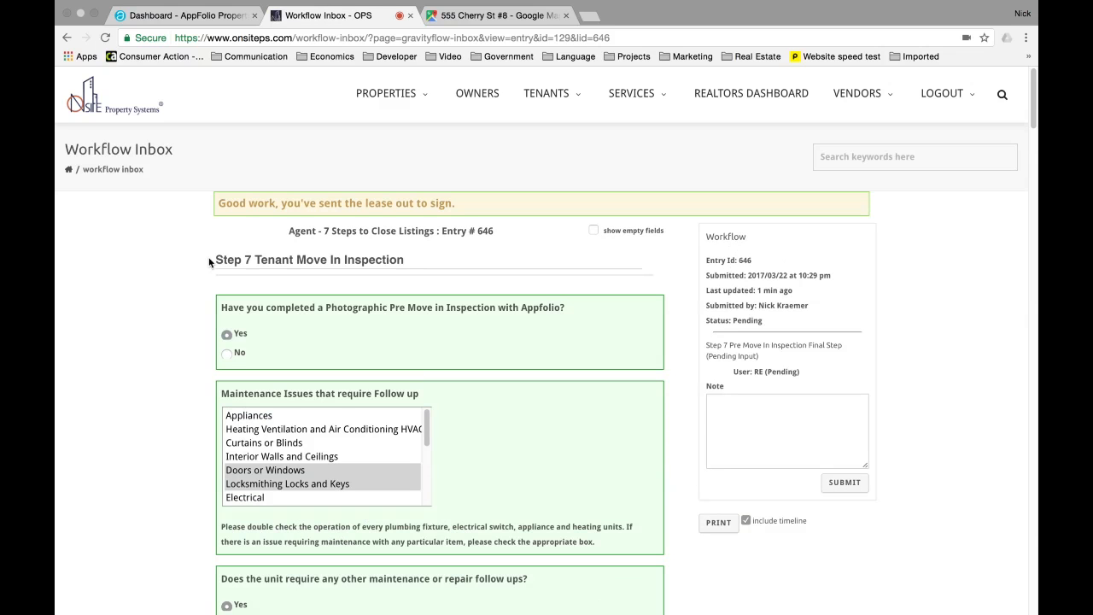
left_click_drag(217, 263, 383, 269)
left_click(401, 266)
- Answer No to the photographic pre move-in inspection
left_click_drag(390, 310, 230, 336)
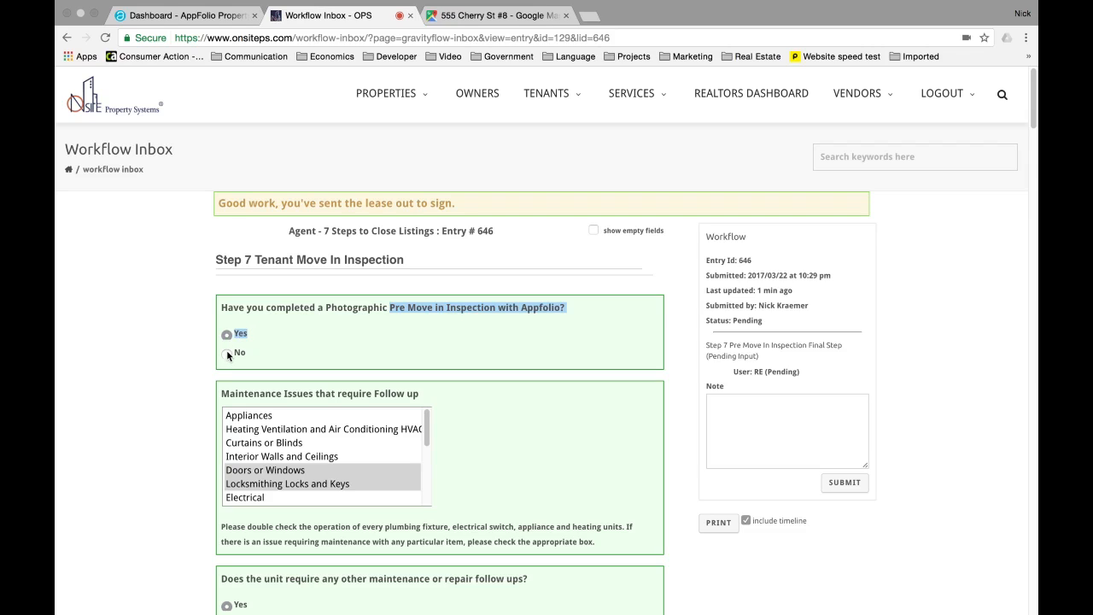
left_click(227, 355)
scroll(333, 384, "down", 1)
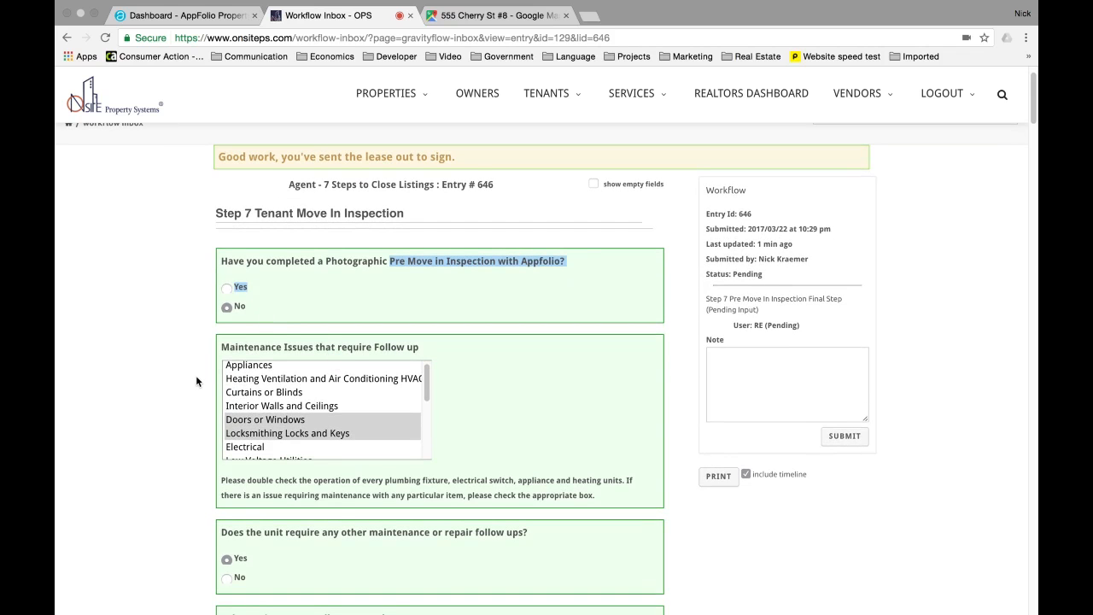
scroll(196, 376, "down", 1)
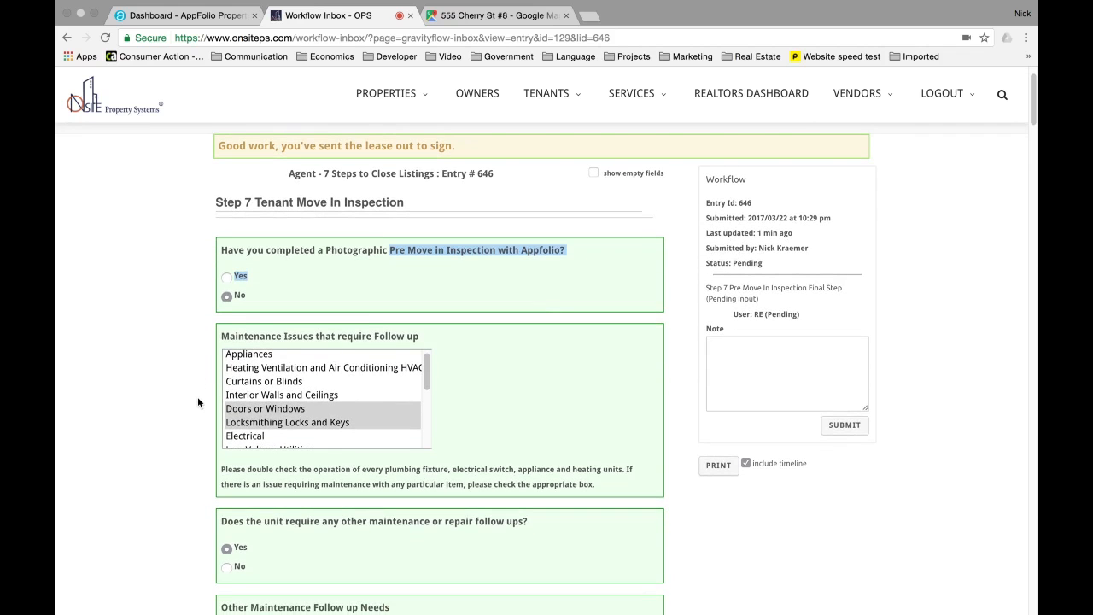
scroll(198, 398, "down", 1)
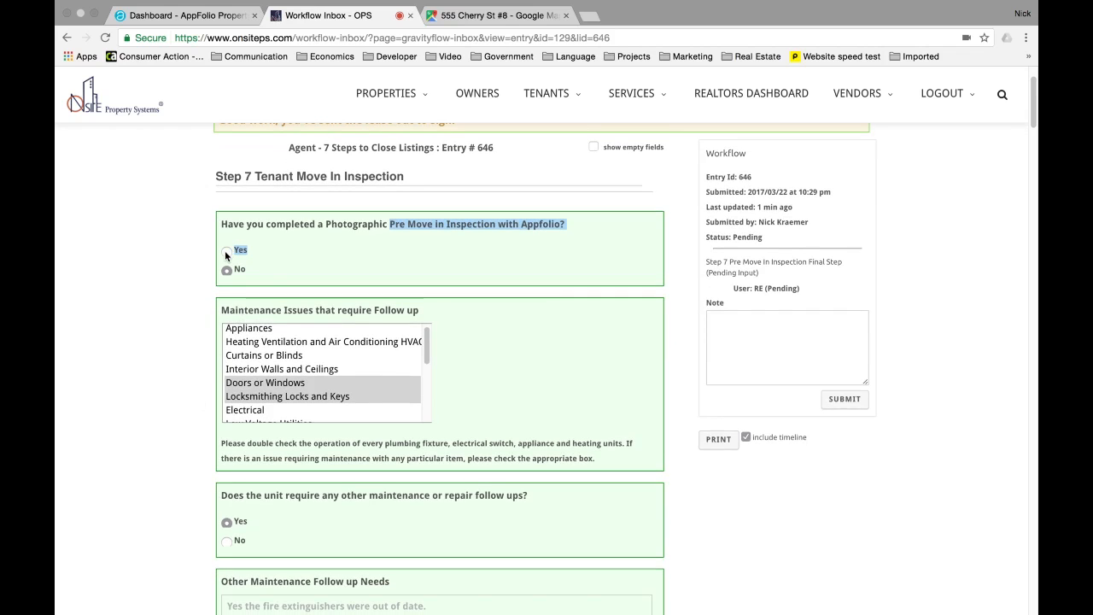
- Flag Curtains or Blinds, Interior Walls and Ceilings, Locksmithing, and Low Voltage Utilities for maintenance
left_click(262, 354)
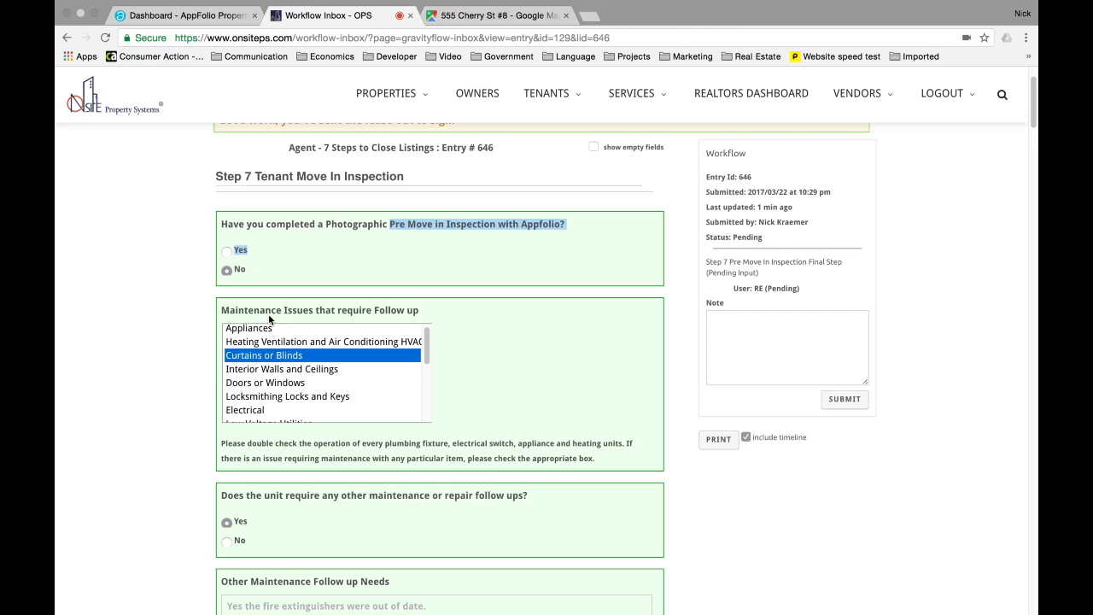
left_click_drag(221, 310, 595, 461)
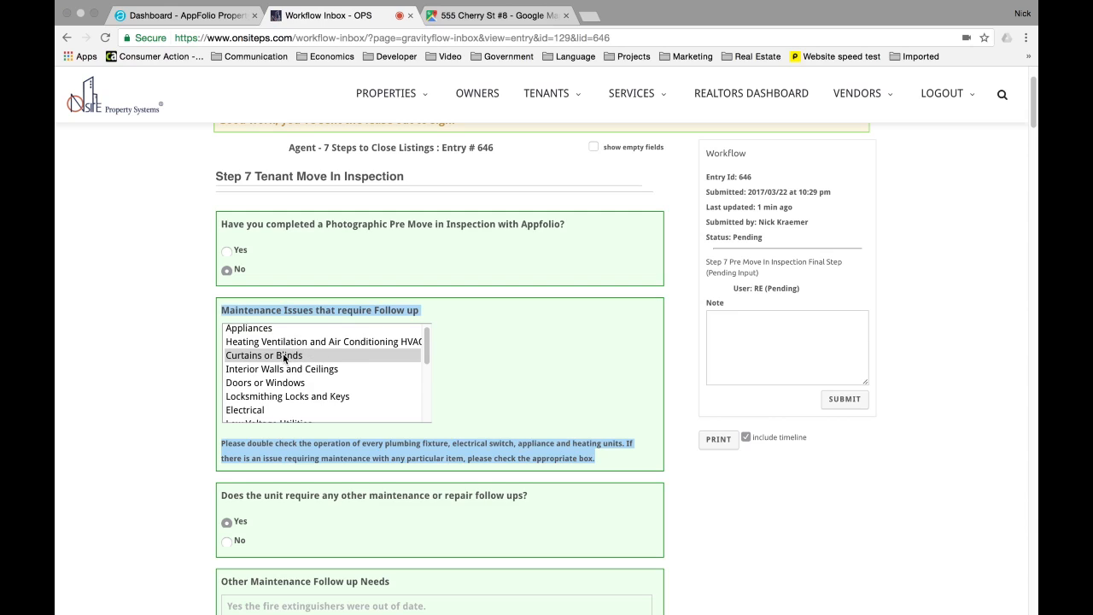
left_click(263, 370, "super")
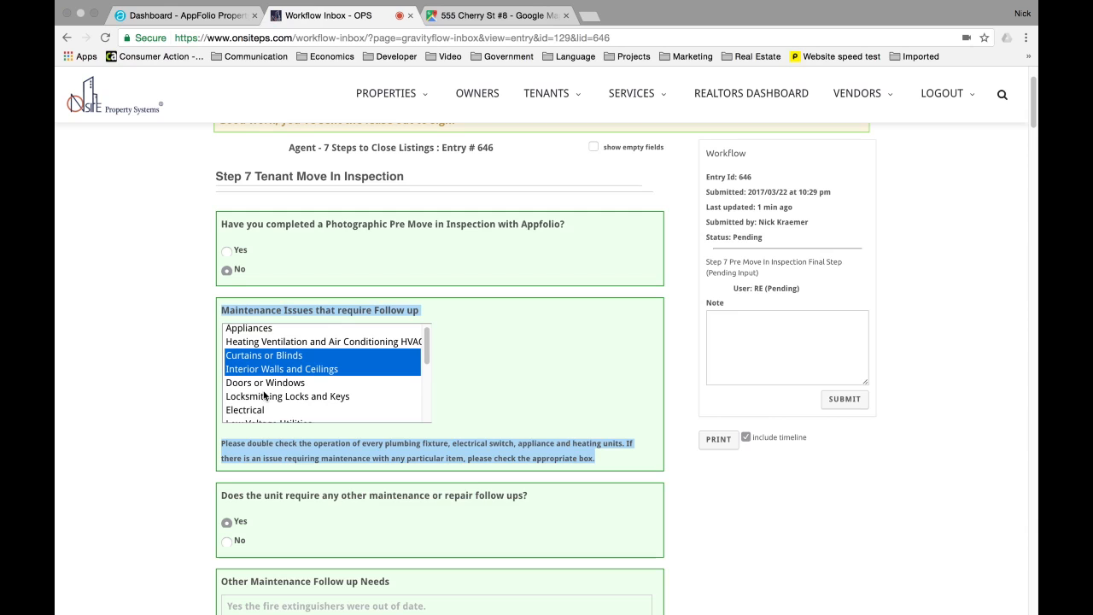
left_click(264, 398, "super")
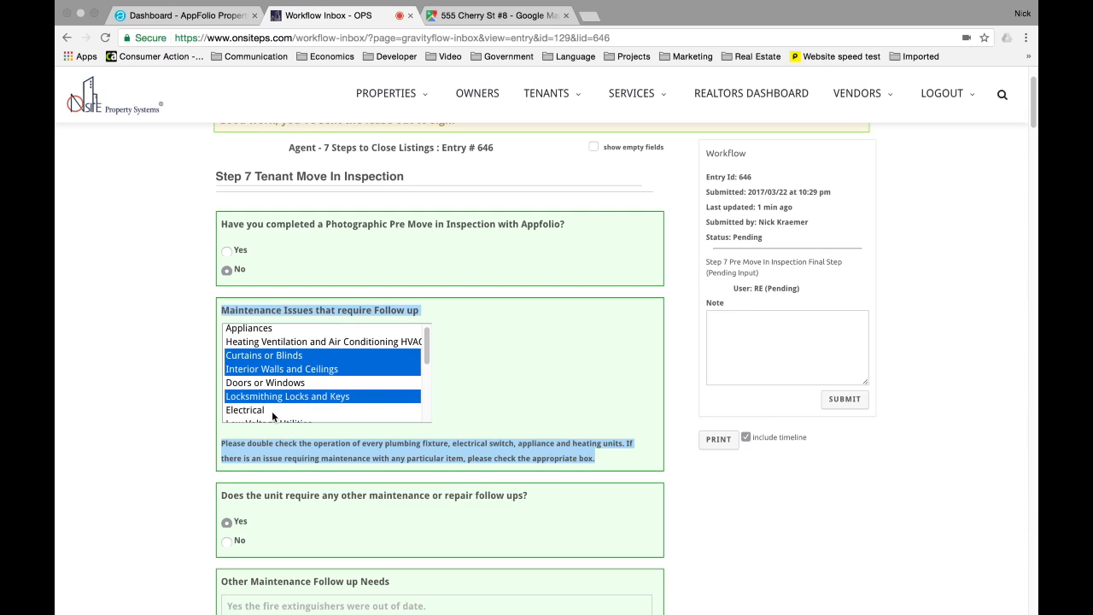
scroll(275, 350, "down", 2)
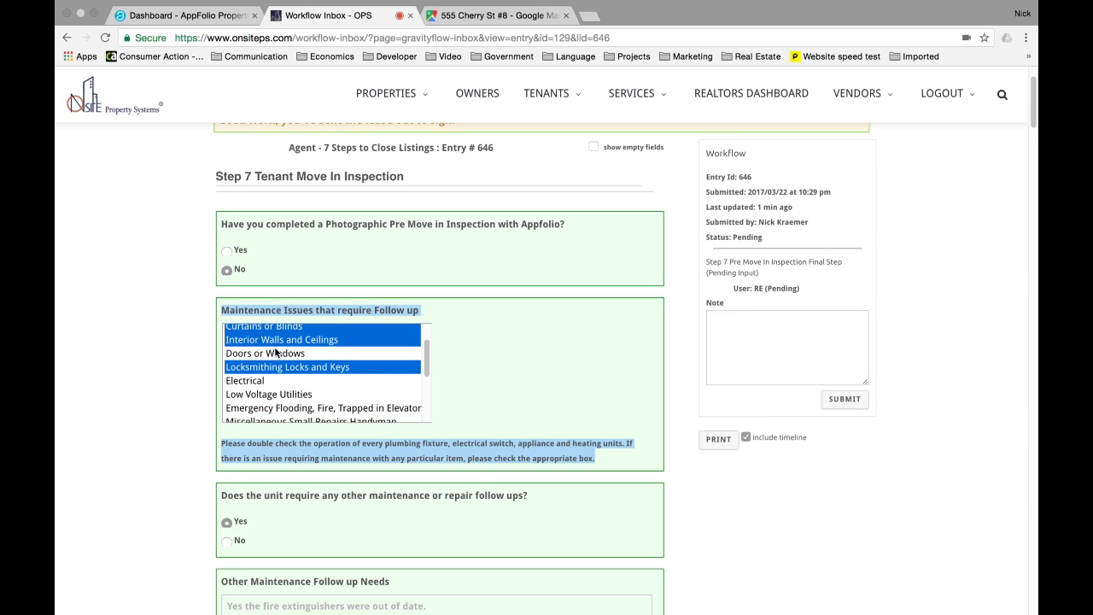
left_click(261, 397, "super")
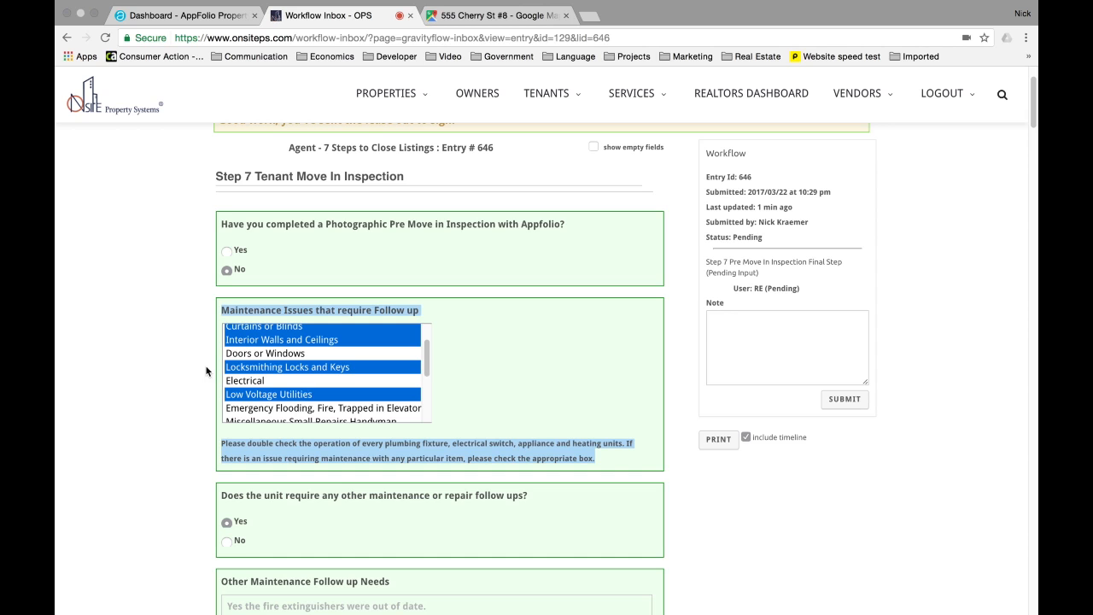
- Go to the other maintenance follow-up needs field and look over the rest of Step 7
scroll(205, 371, "down", 2)
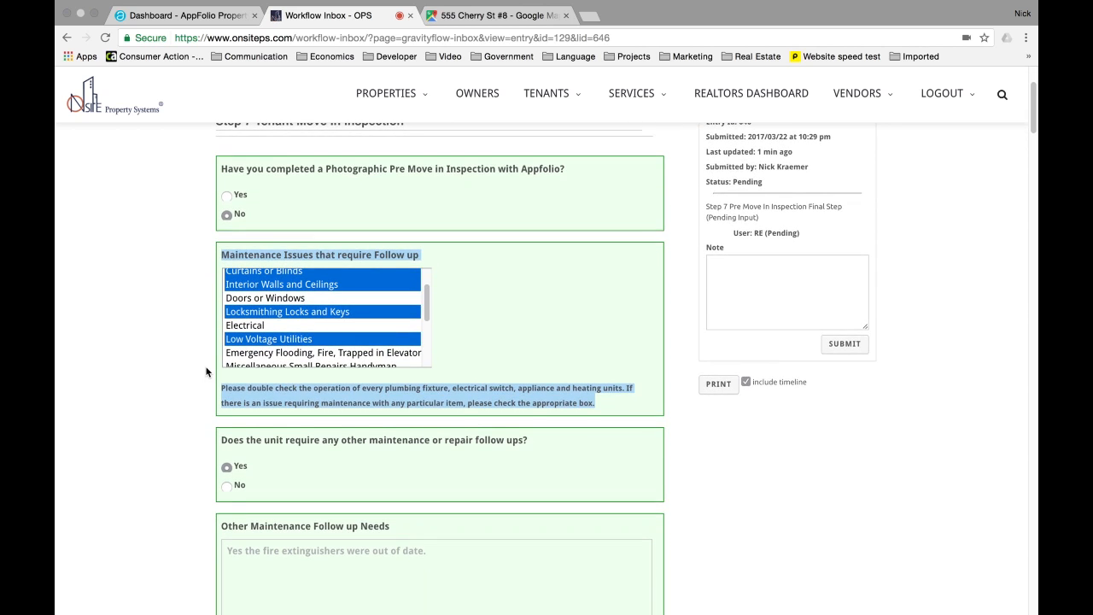
scroll(206, 370, "down", 2)
scroll(225, 382, "down", 1)
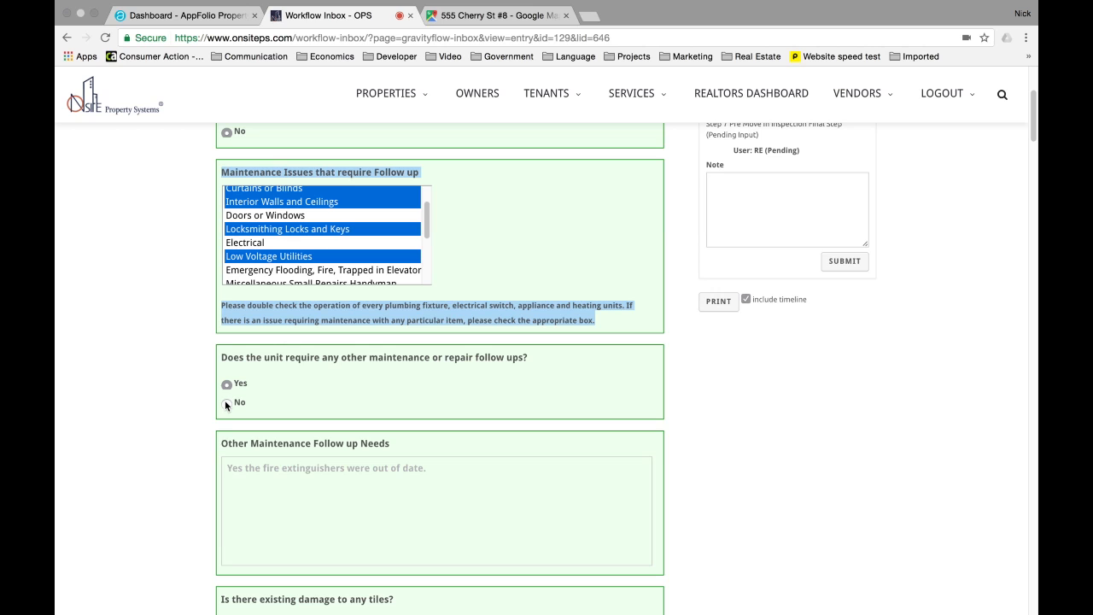
scroll(227, 384, "down", 1)
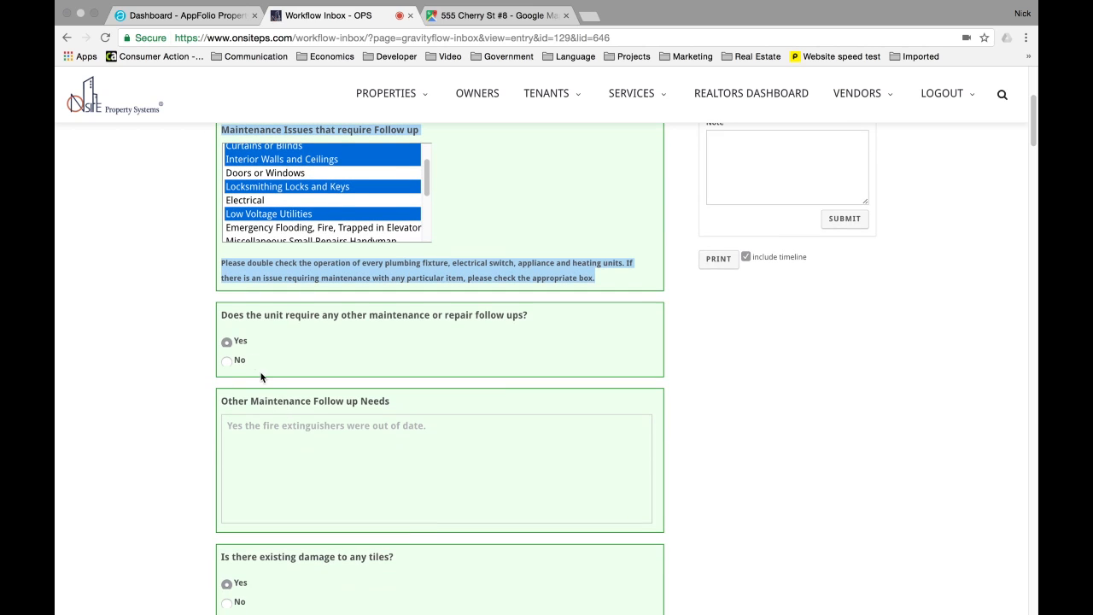
left_click(315, 426)
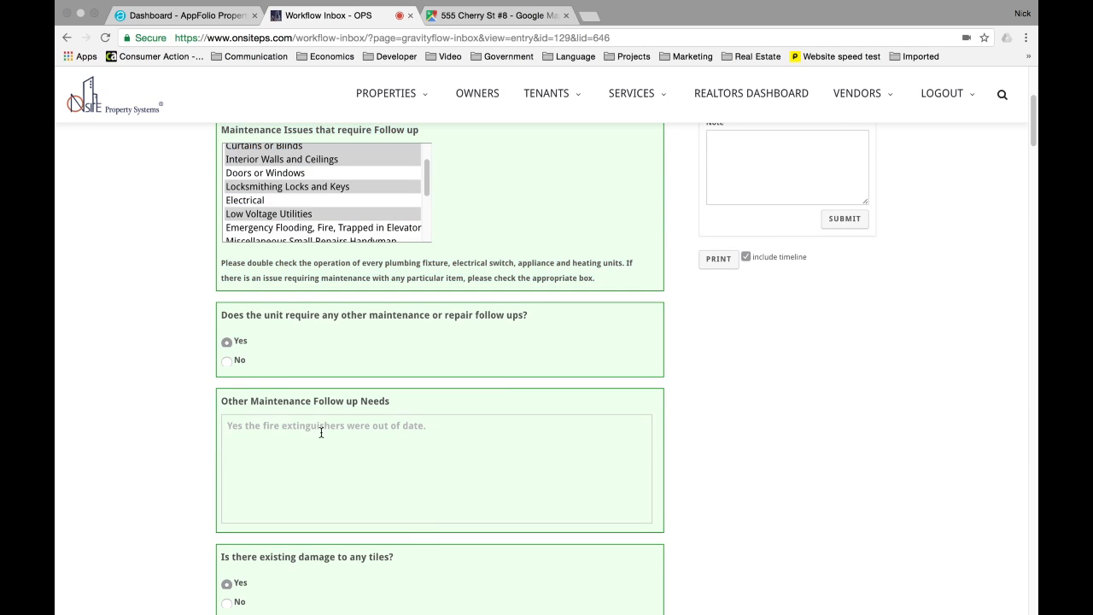
scroll(422, 429, "down", 5)
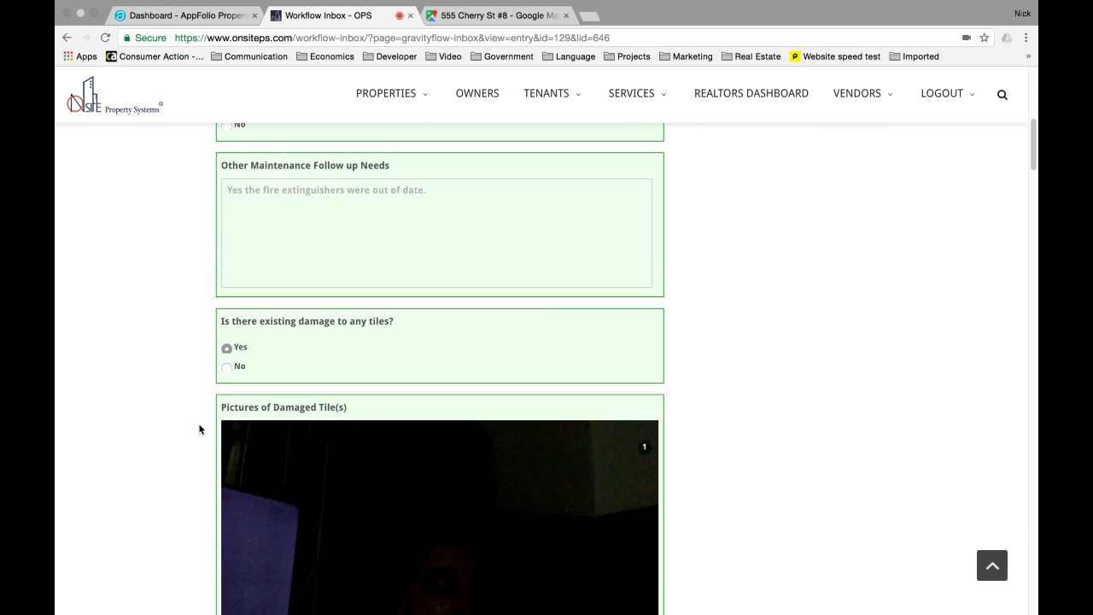
scroll(199, 241, "up", 15)
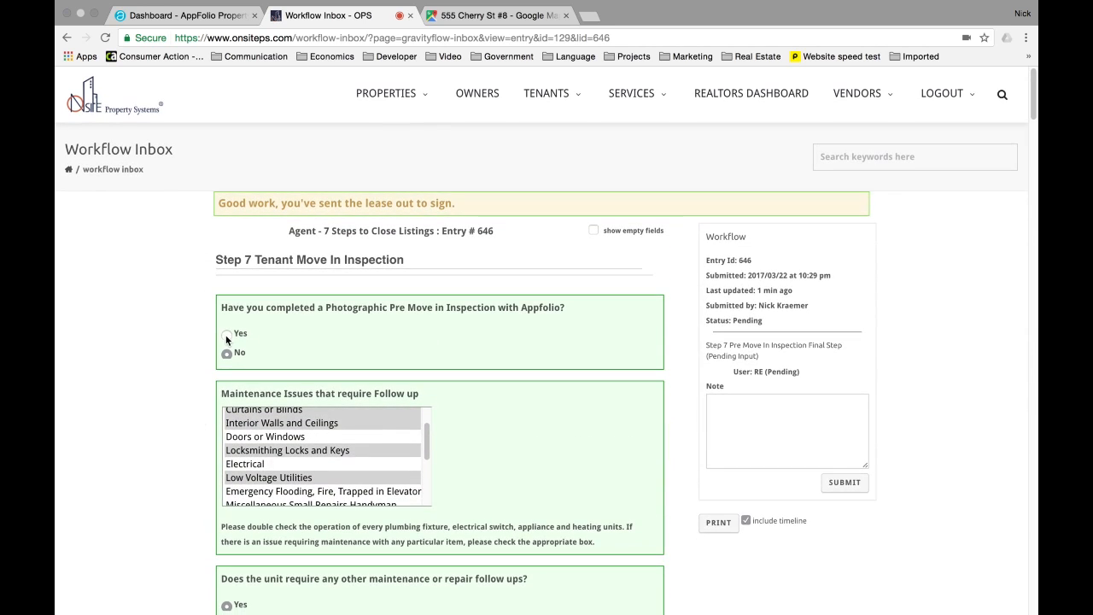
scroll(229, 342, "down", 10)
scroll(146, 427, "down", 5)
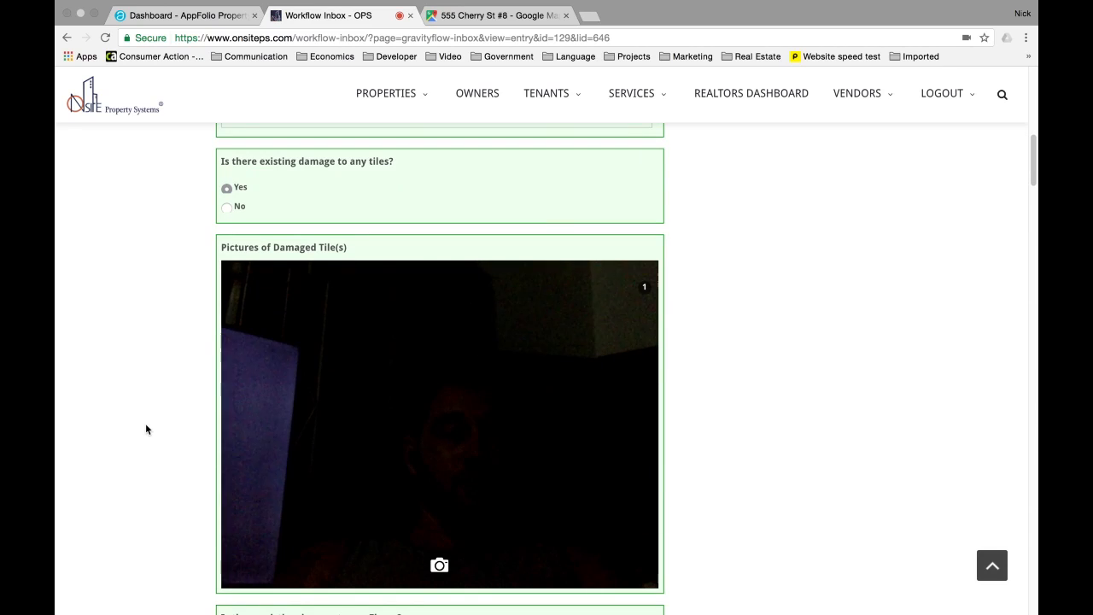
- Mark tiles as undamaged and report existing floor damage with a captured photo
left_click(226, 206)
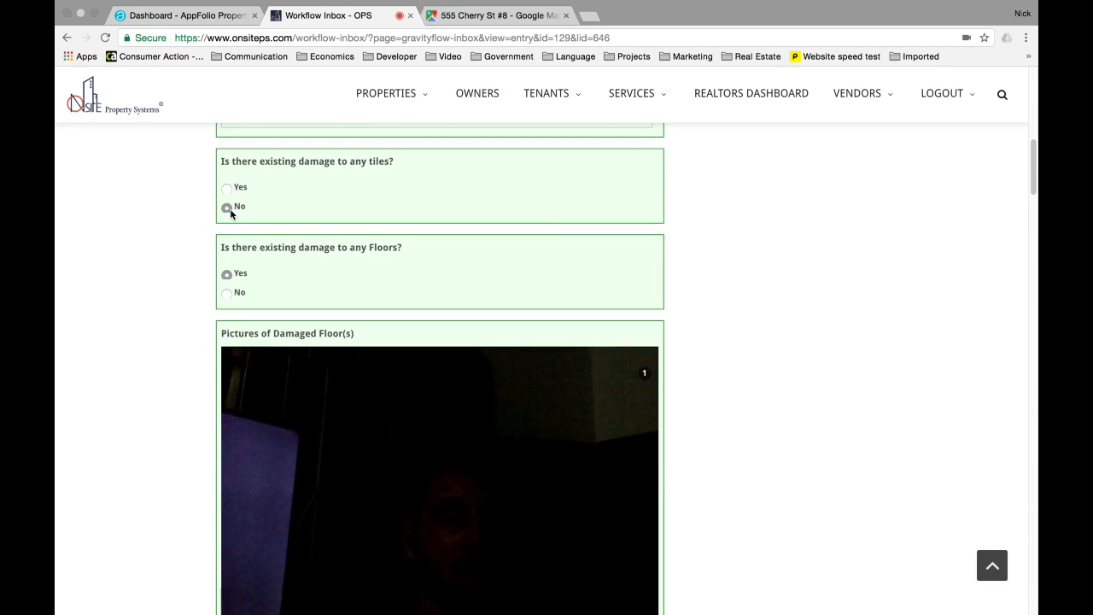
left_click(227, 293)
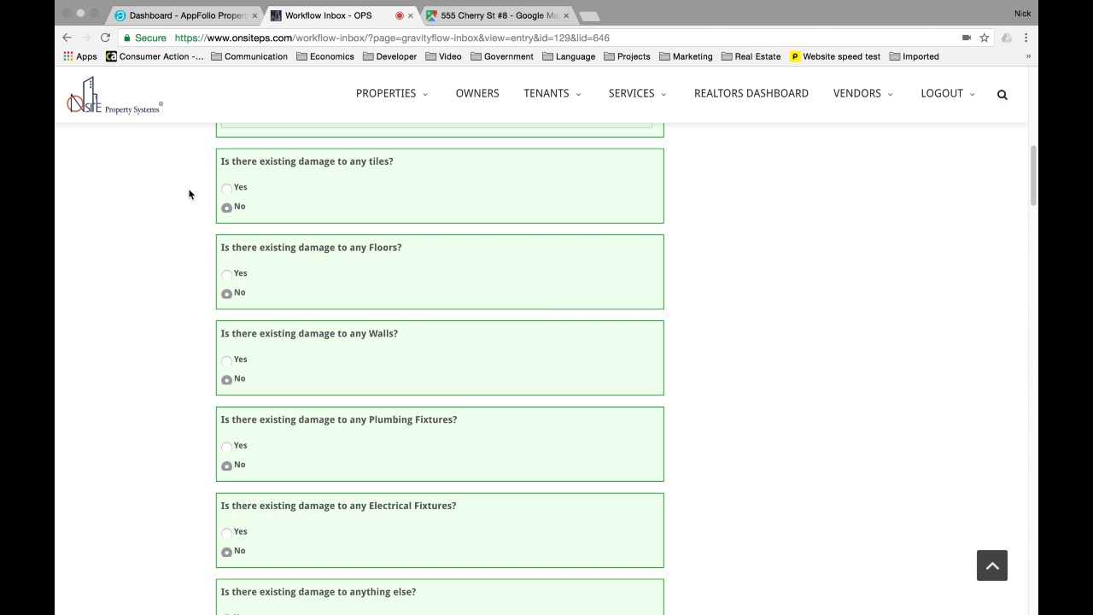
scroll(190, 195, "up", 3)
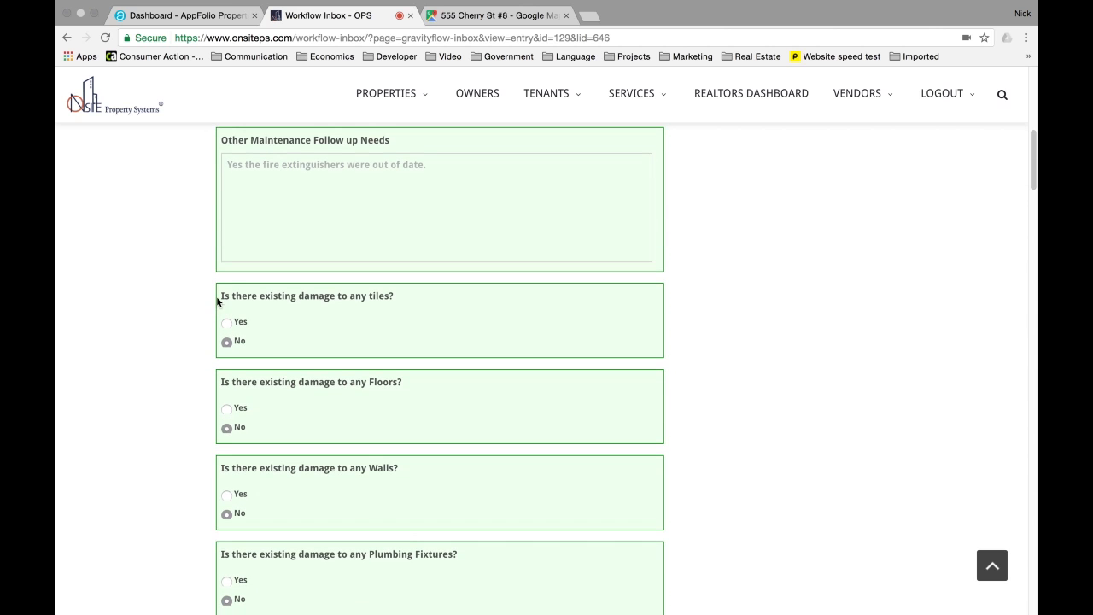
left_click_drag(218, 296, 372, 296)
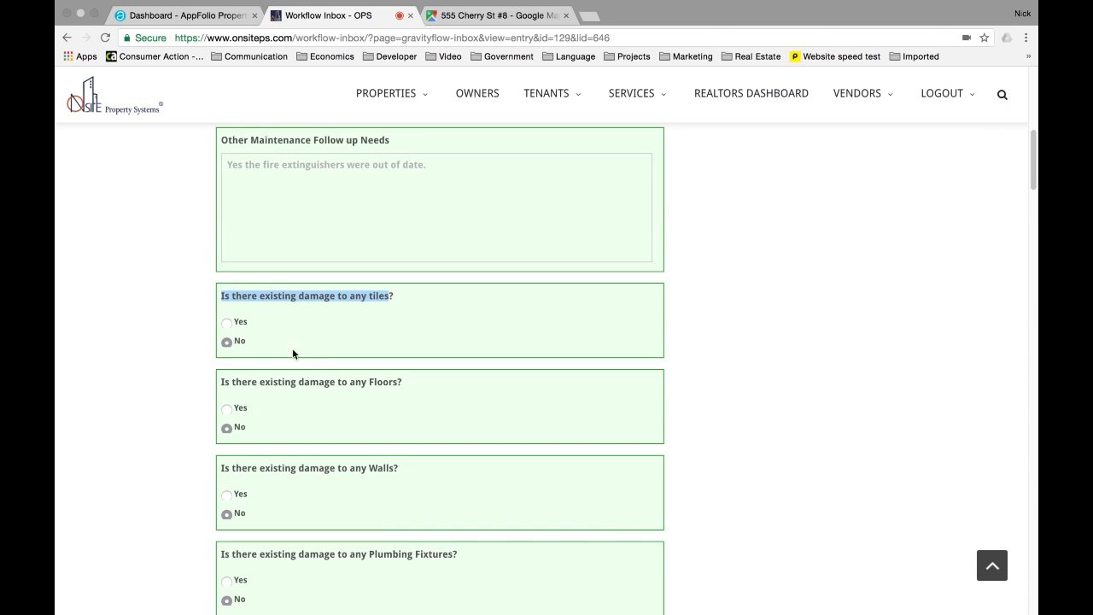
left_click_drag(224, 384, 391, 384)
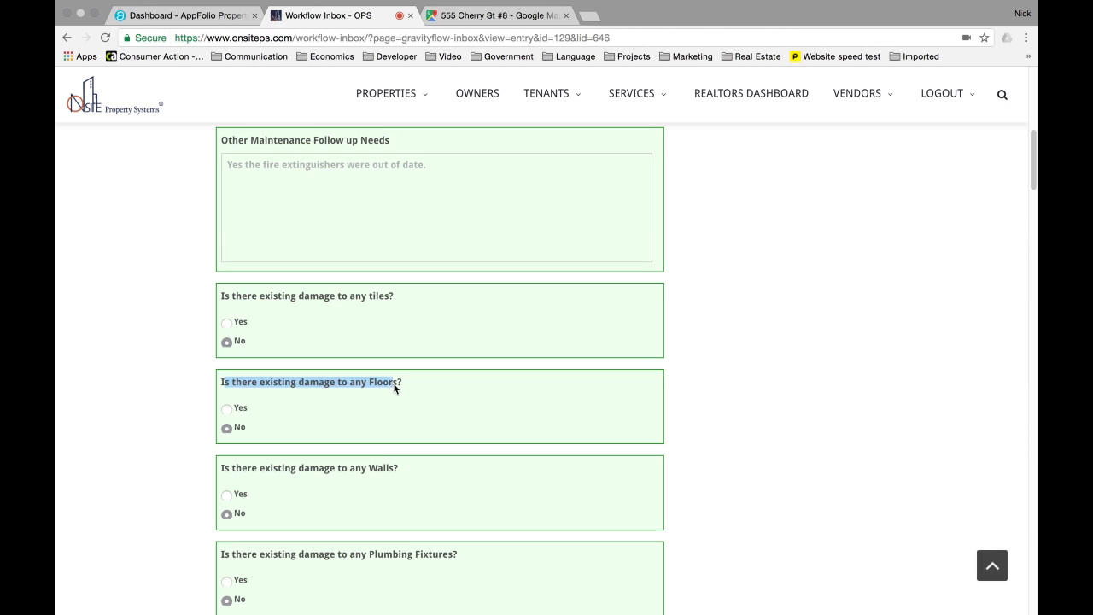
left_click(227, 408)
scroll(174, 379, "down", 5)
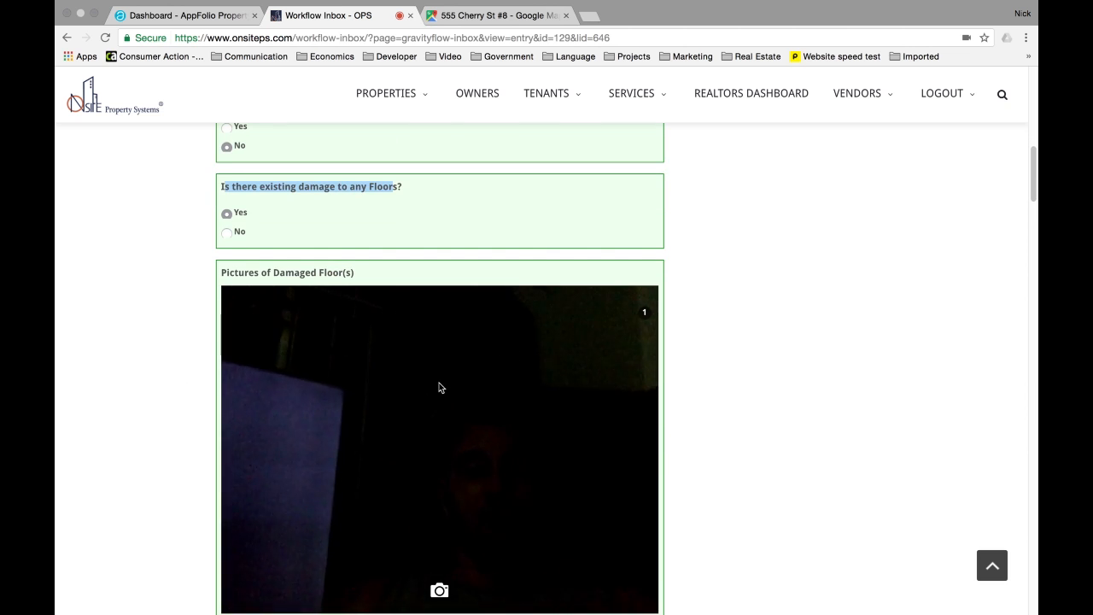
scroll(439, 387, "down", 2)
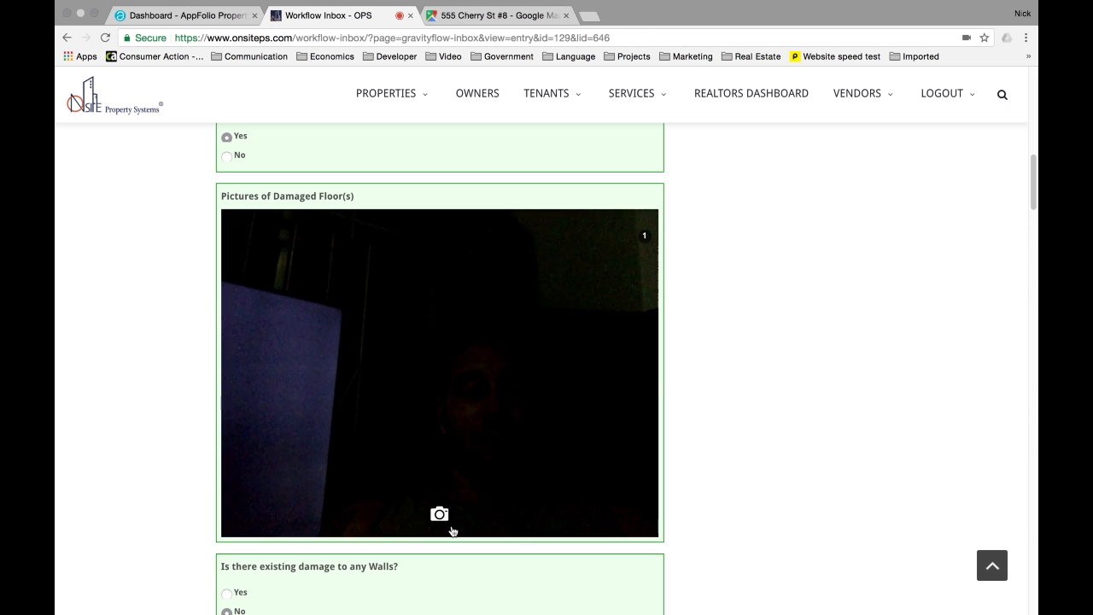
left_click(441, 515)
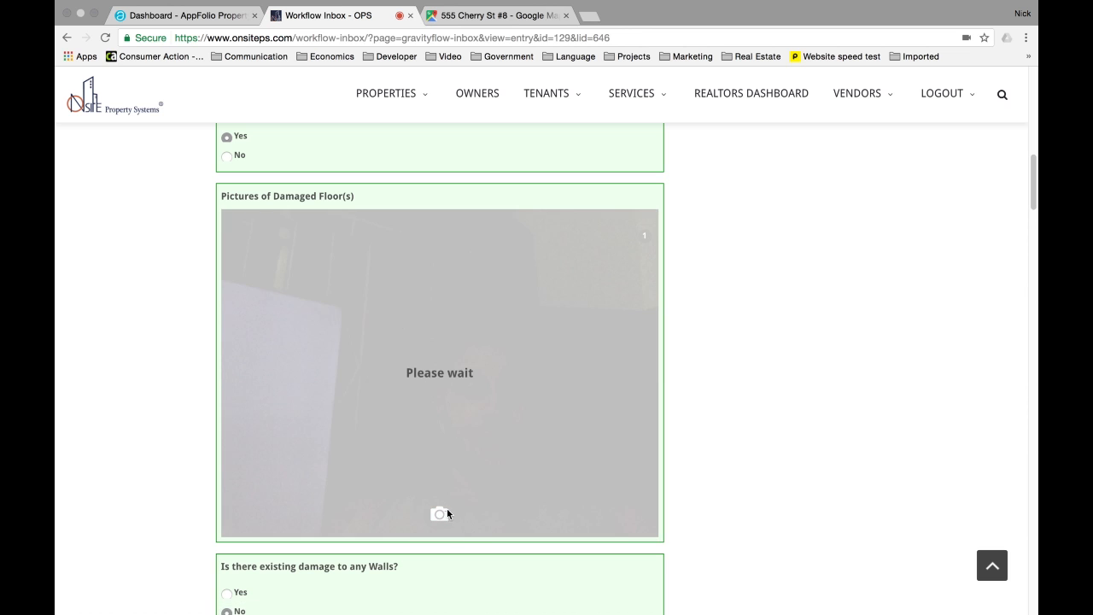
- Report other existing damage and capture a photo of it
scroll(286, 264, "down", 5)
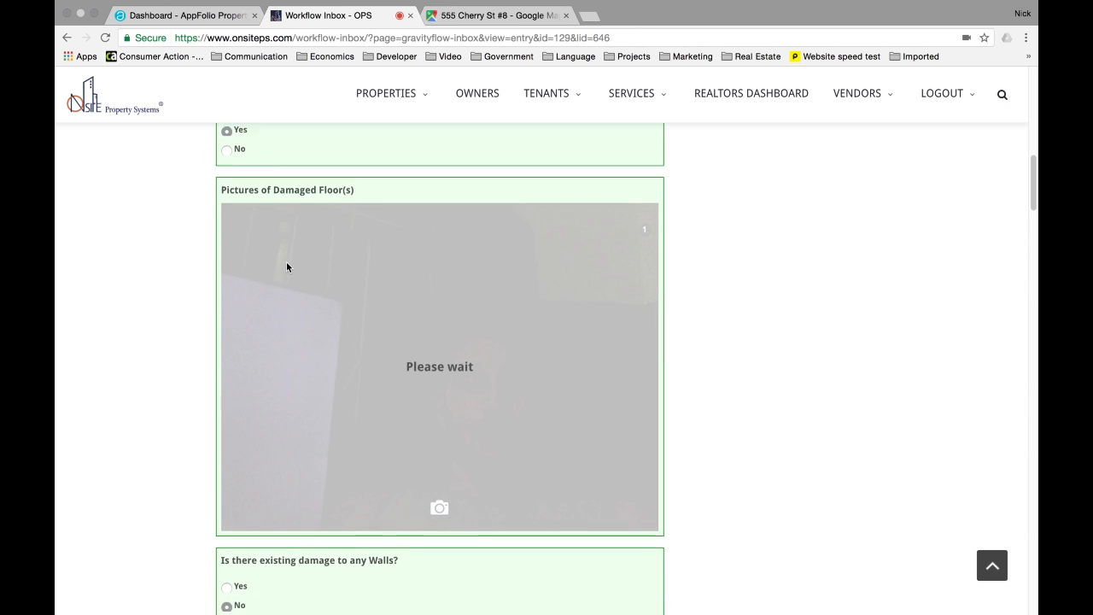
scroll(286, 267, "down", 3)
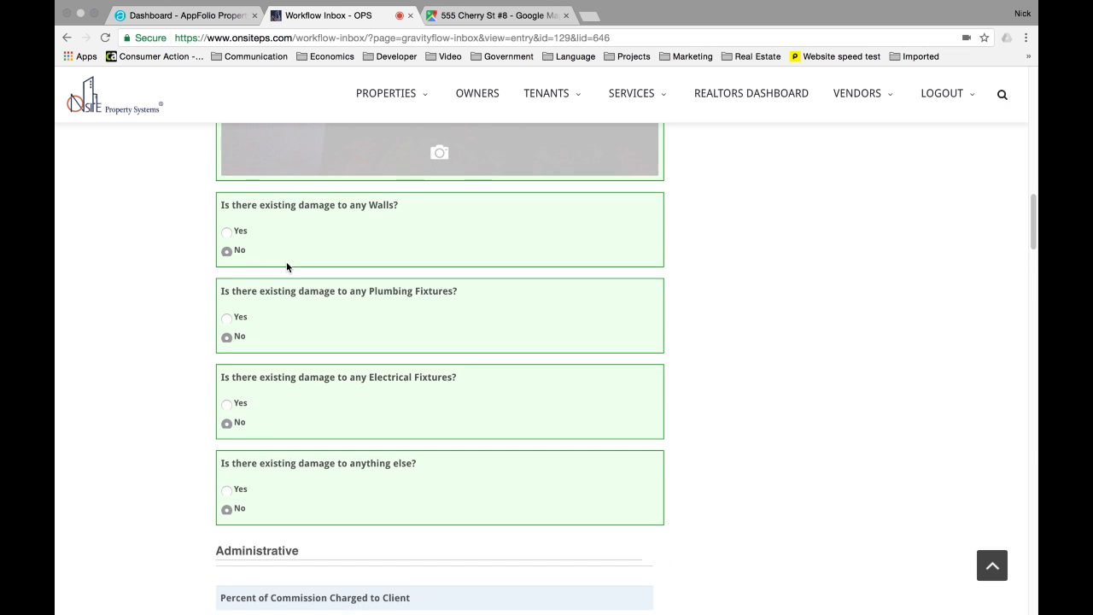
left_click(226, 490)
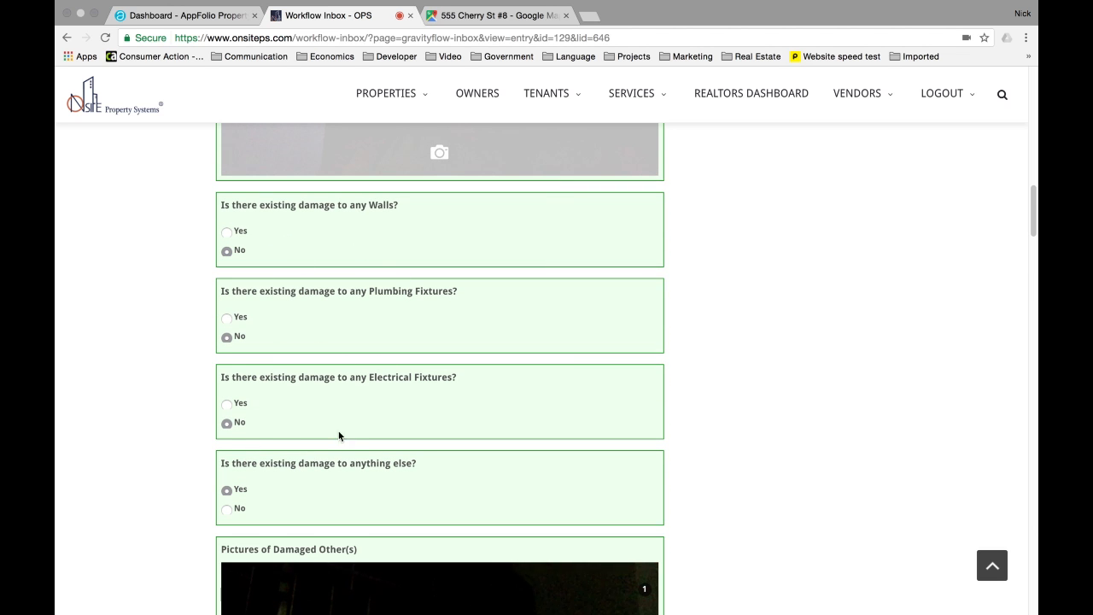
scroll(337, 437, "down", 4)
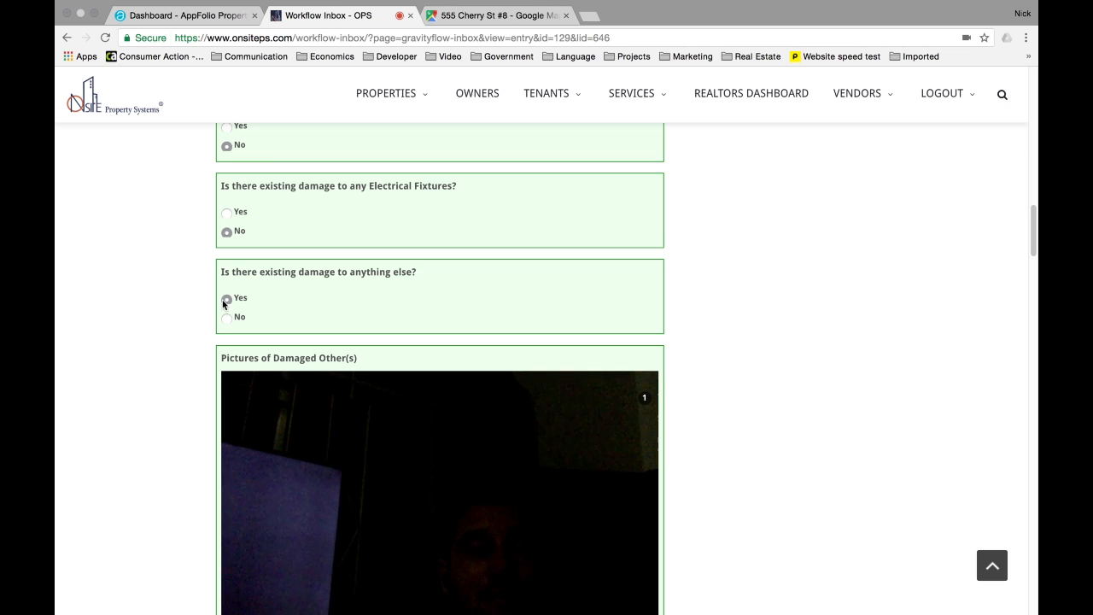
scroll(366, 458, "down", 4)
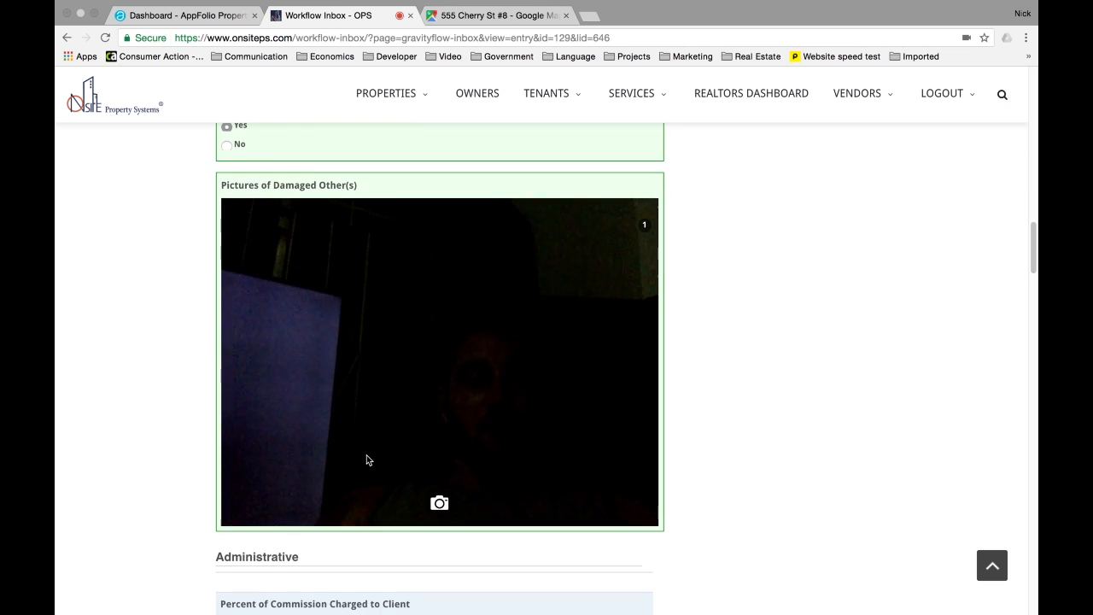
left_click(439, 503)
scroll(559, 440, "down", 3)
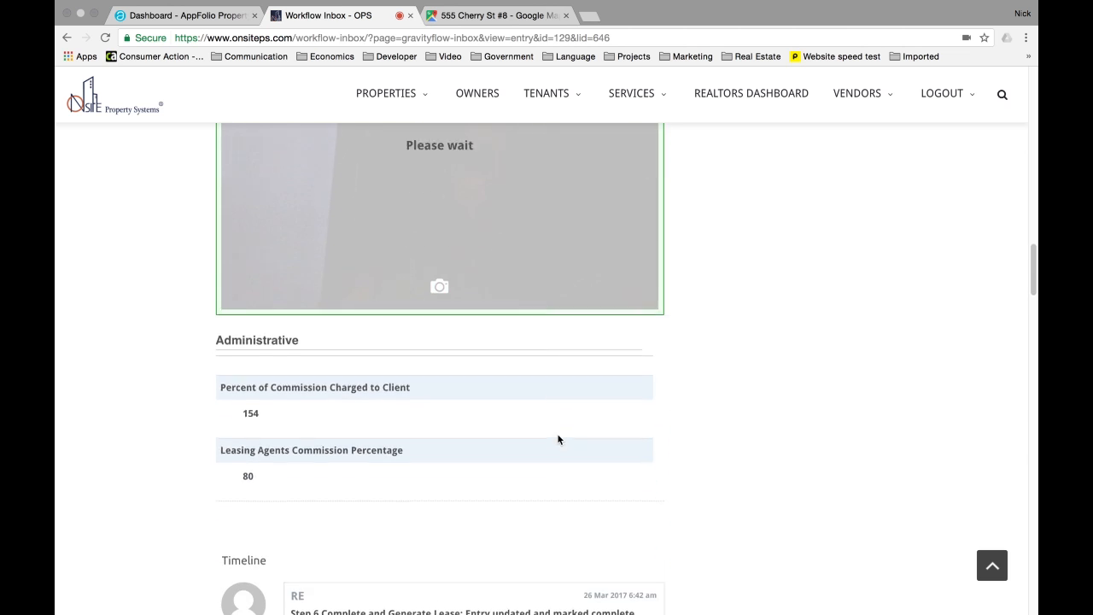
left_click_drag(221, 367, 367, 447)
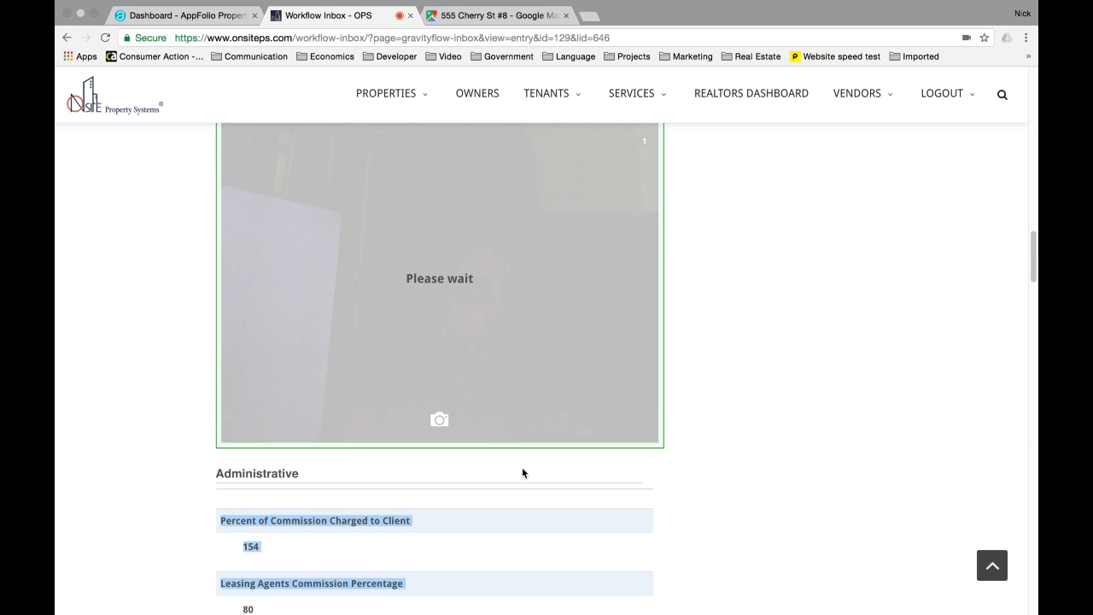
scroll(525, 468, "down", 5)
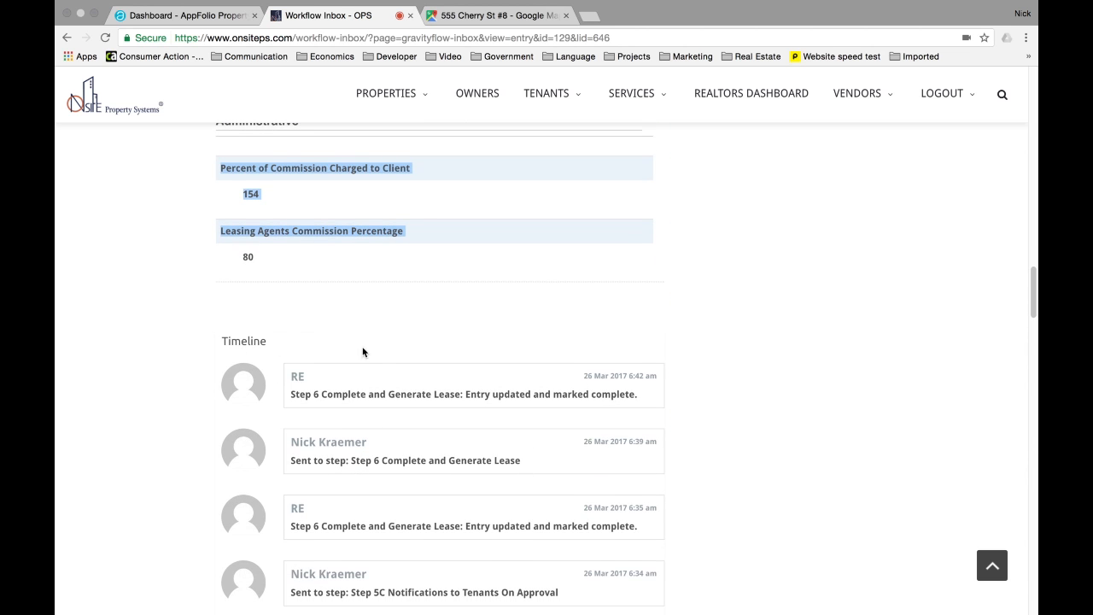
scroll(376, 354, "down", 2)
scroll(408, 389, "down", 10)
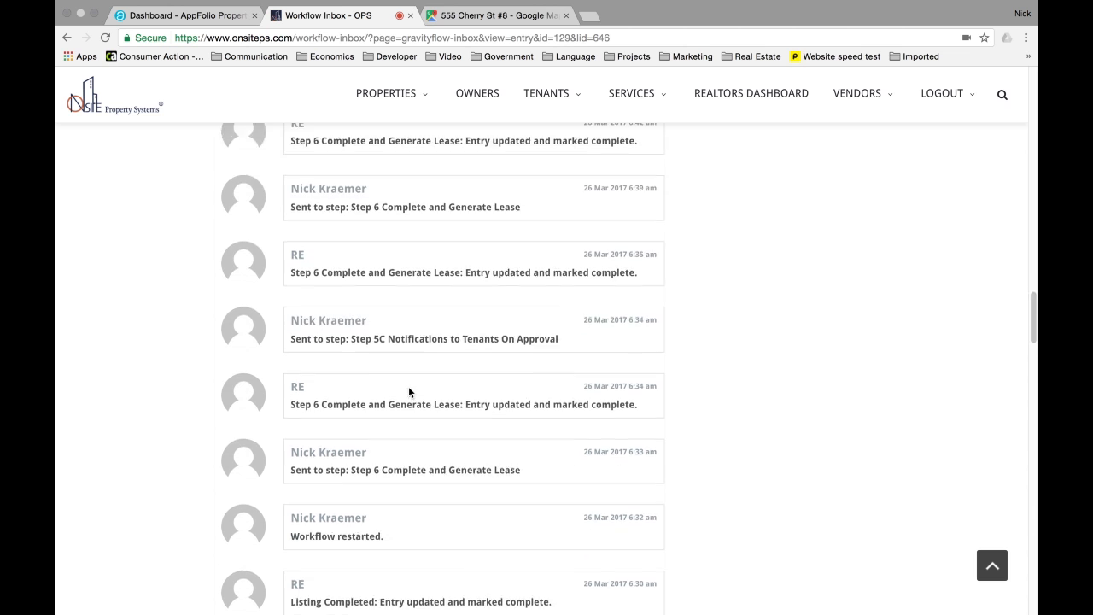
scroll(408, 387, "up", 15)
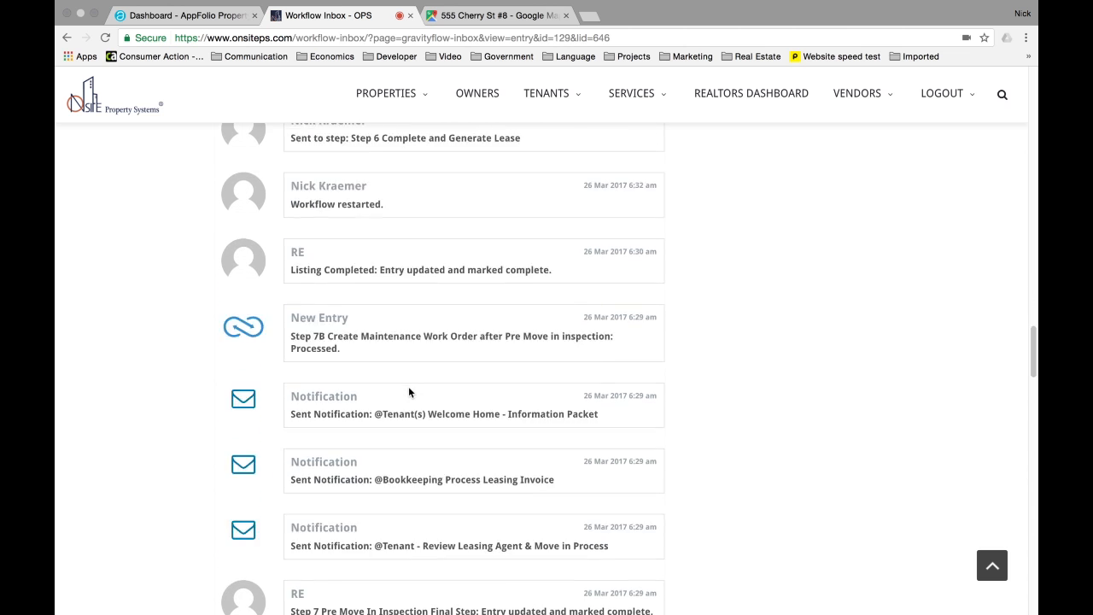
scroll(632, 388, "up", 15)
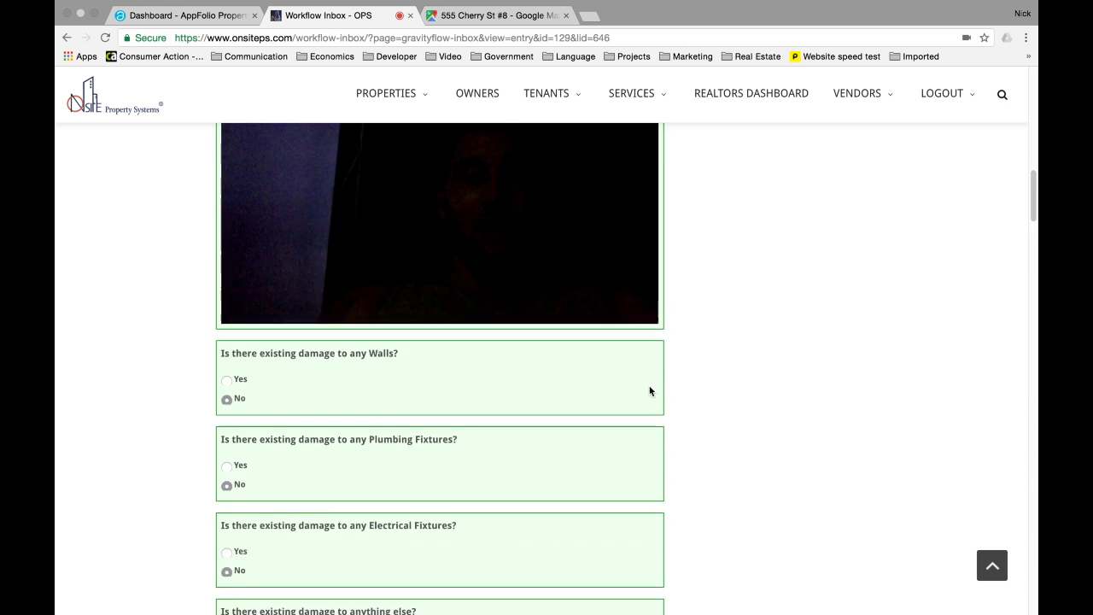
scroll(714, 356, "up", 3)
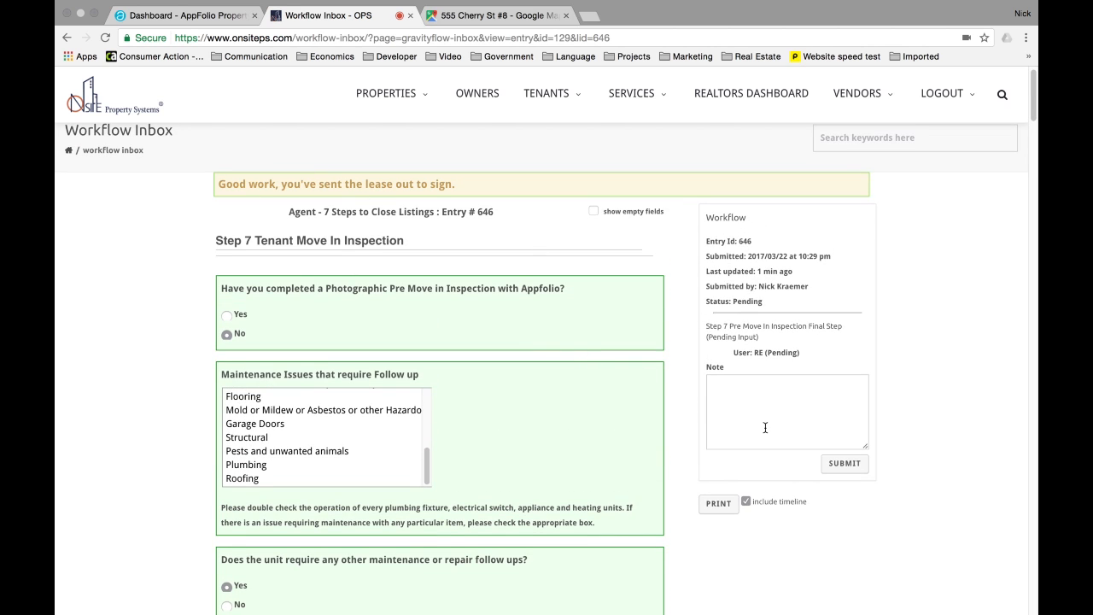
- Submit the Step 7 move-in inspection, review the follow-up comment, and confirm entry 646 reads Complete
left_click(848, 466)
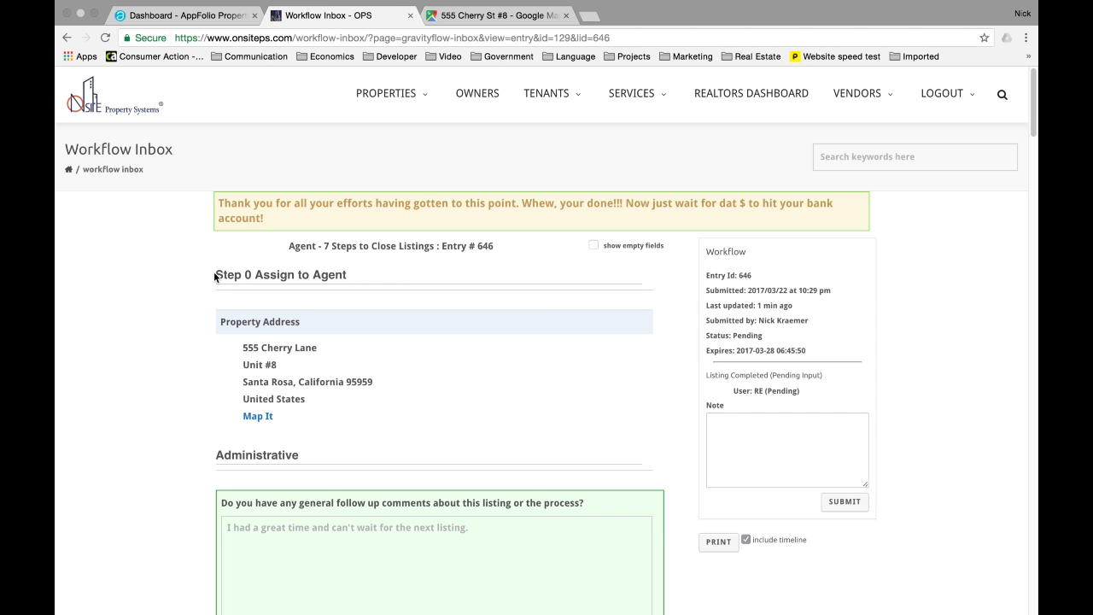
scroll(214, 276, "down", 2)
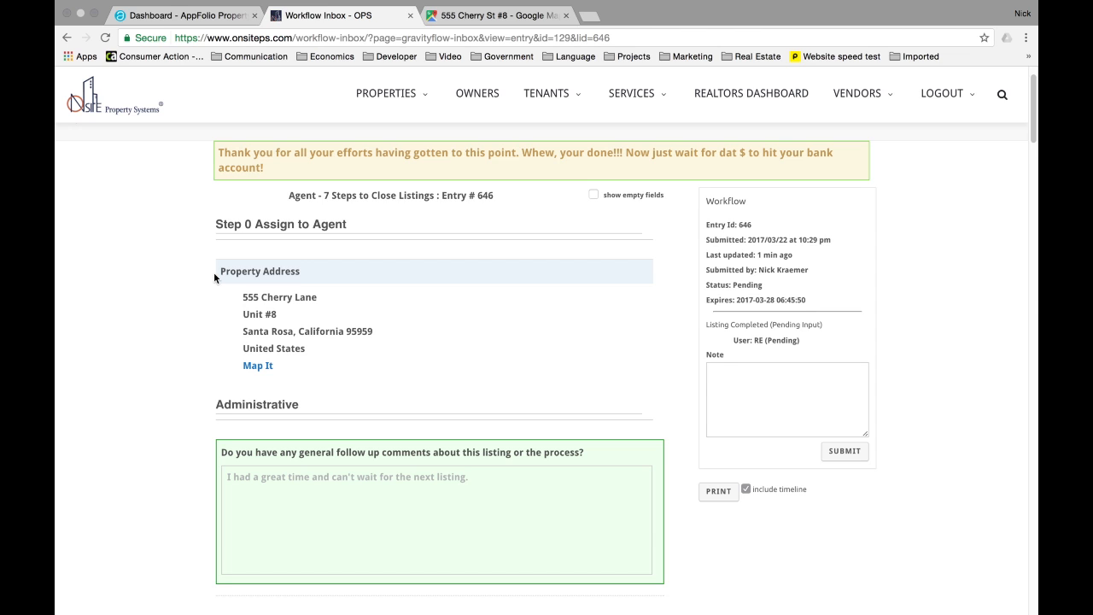
left_click_drag(225, 478, 472, 474)
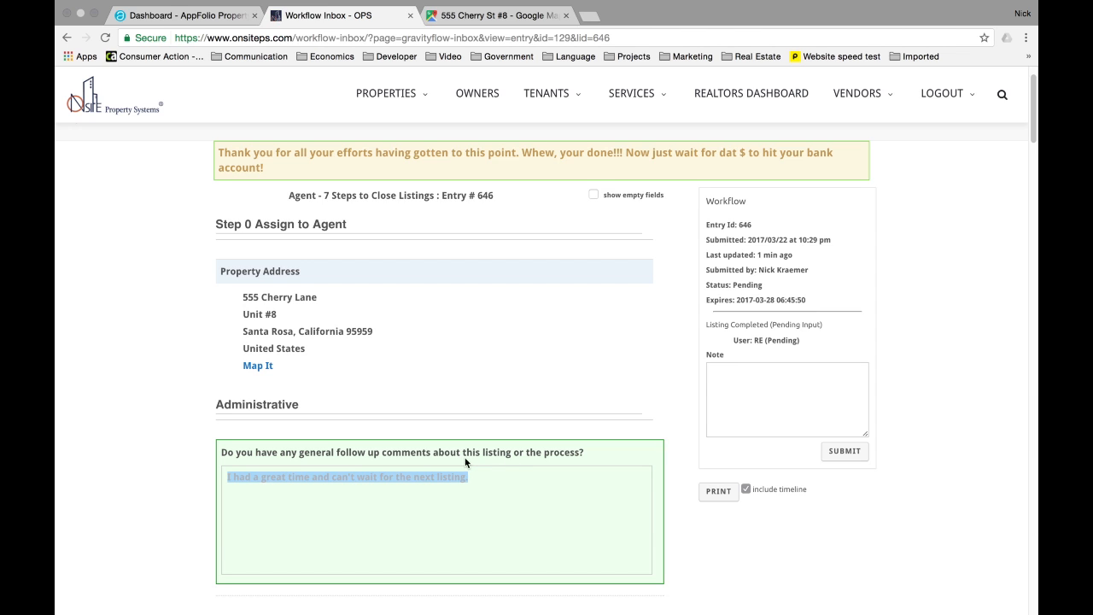
left_click(493, 480)
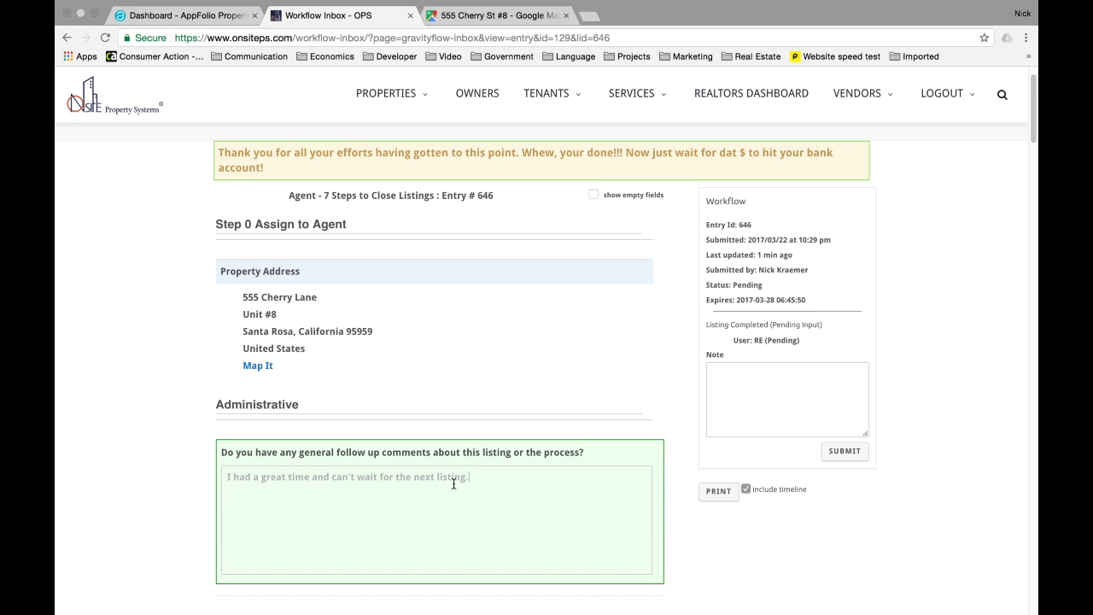
left_click_drag(769, 320, 704, 322)
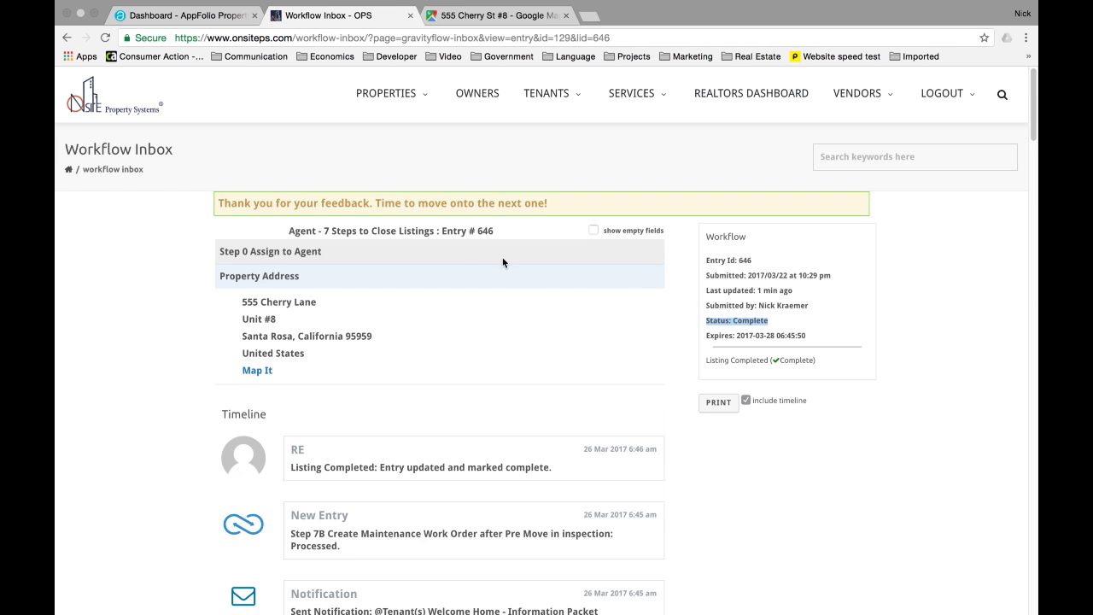